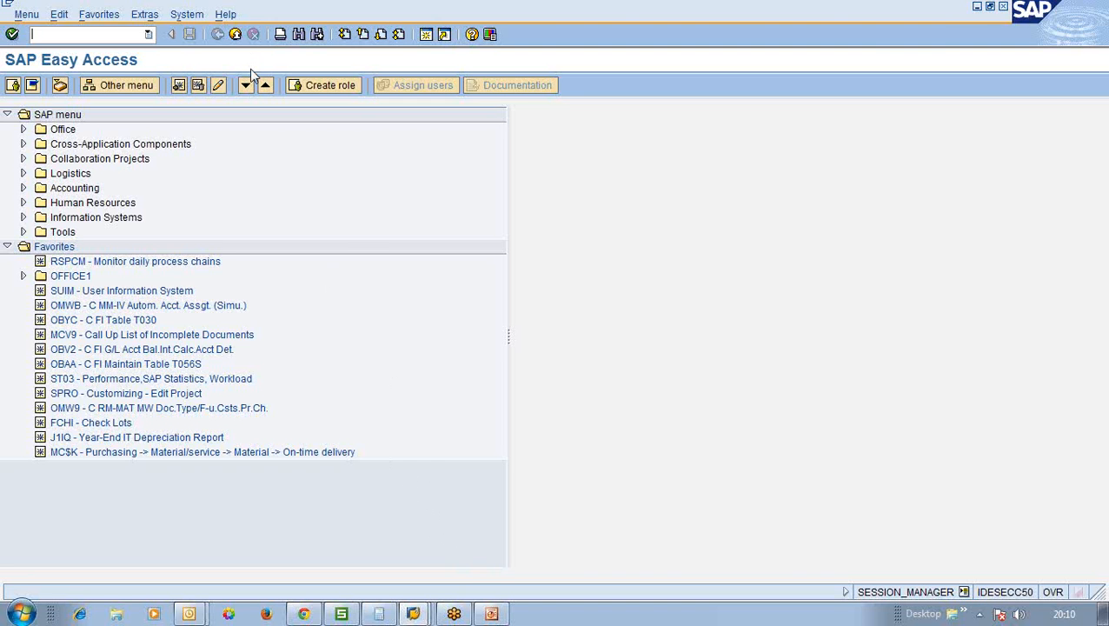
Request a log-off from the session, leave the confirmation unanswered, and switch to the SAP Logon 710 window.
{"action": "left_click", "coordinate": [240, 39]}
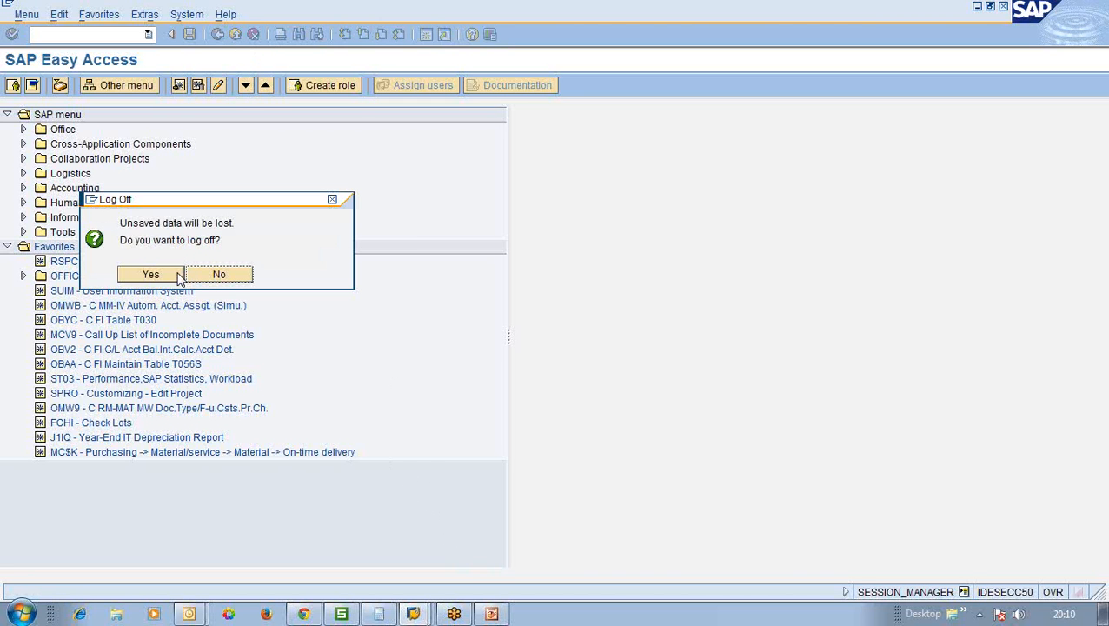
{"action": "left_click", "coordinate": [411, 613]}
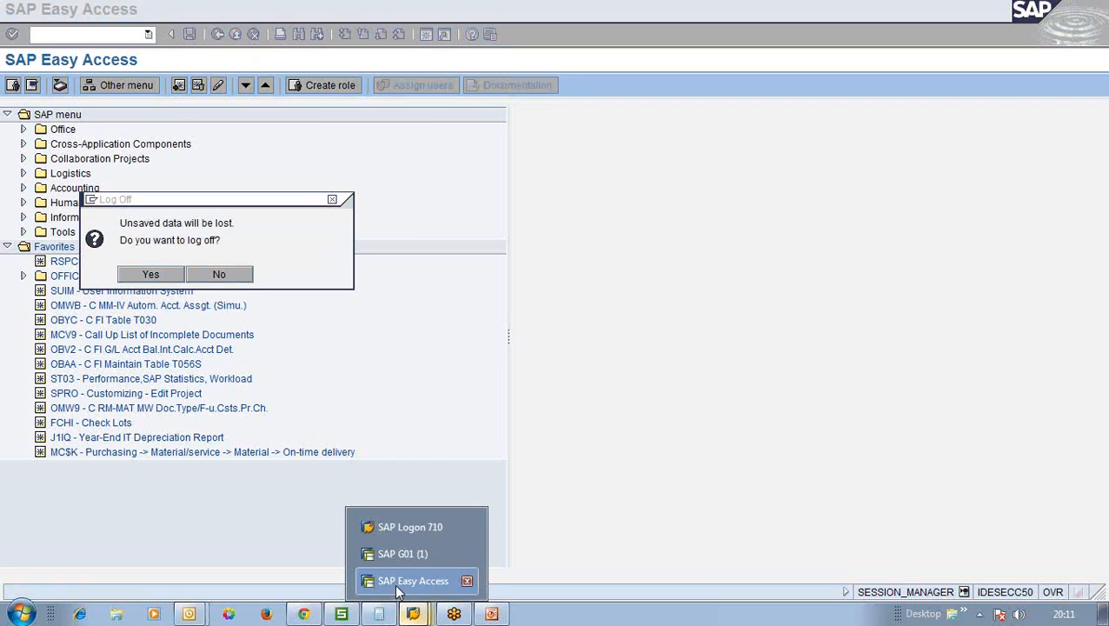
{"action": "left_click", "coordinate": [405, 535]}
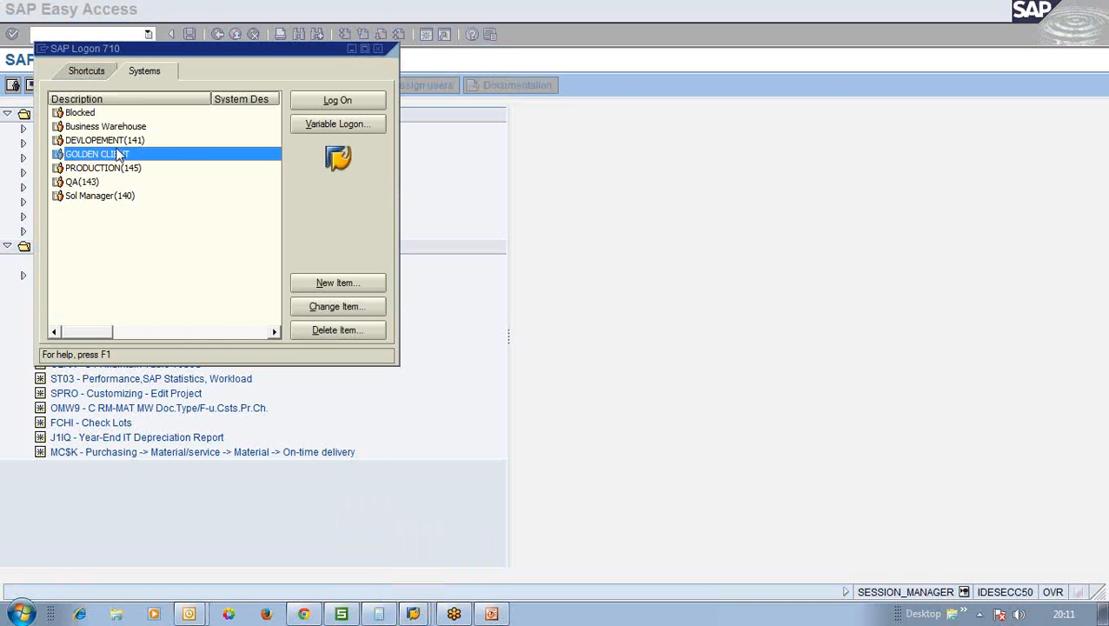
Go through the SAP Logon system entries one by one, from Sol Manager(140) up to Business Warehouse.
{"action": "left_click", "coordinate": [123, 199]}
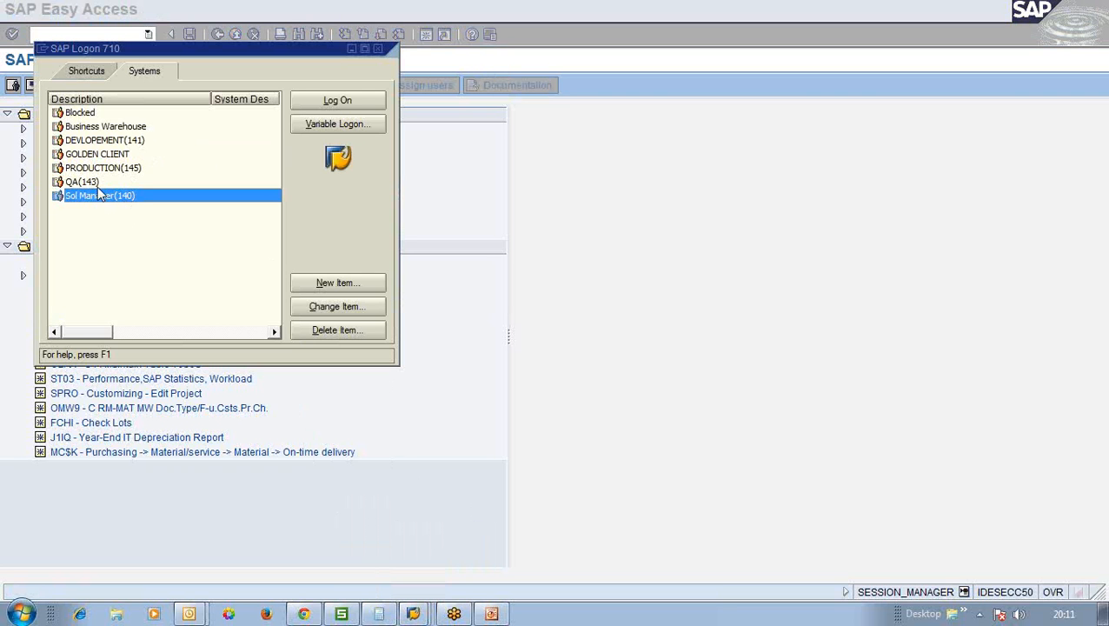
{"action": "left_click", "coordinate": [94, 183]}
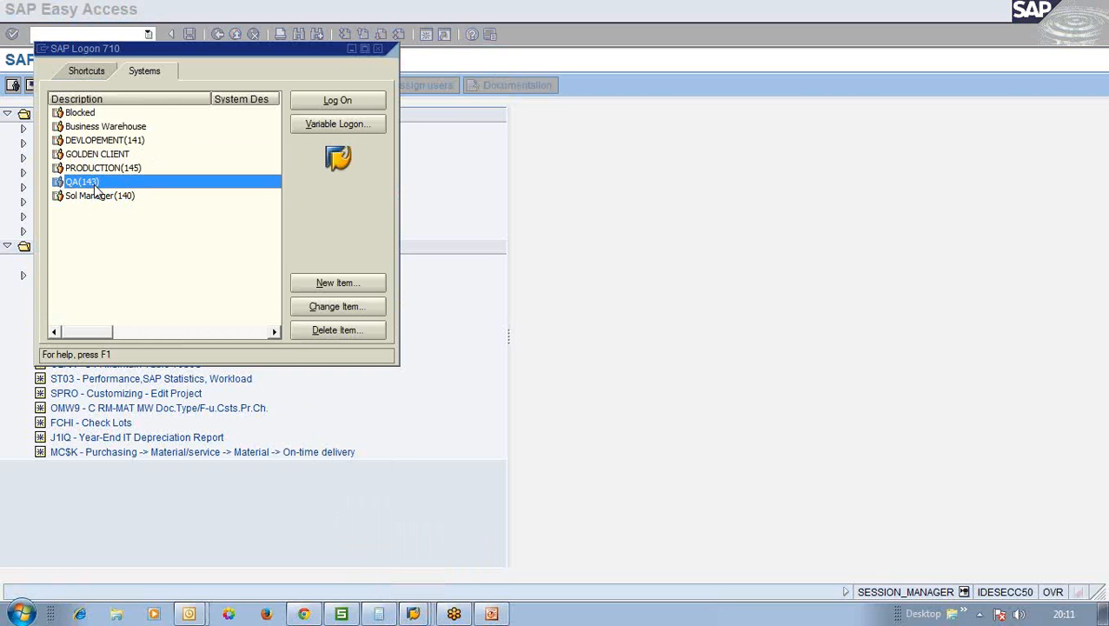
{"action": "left_click", "coordinate": [96, 173]}
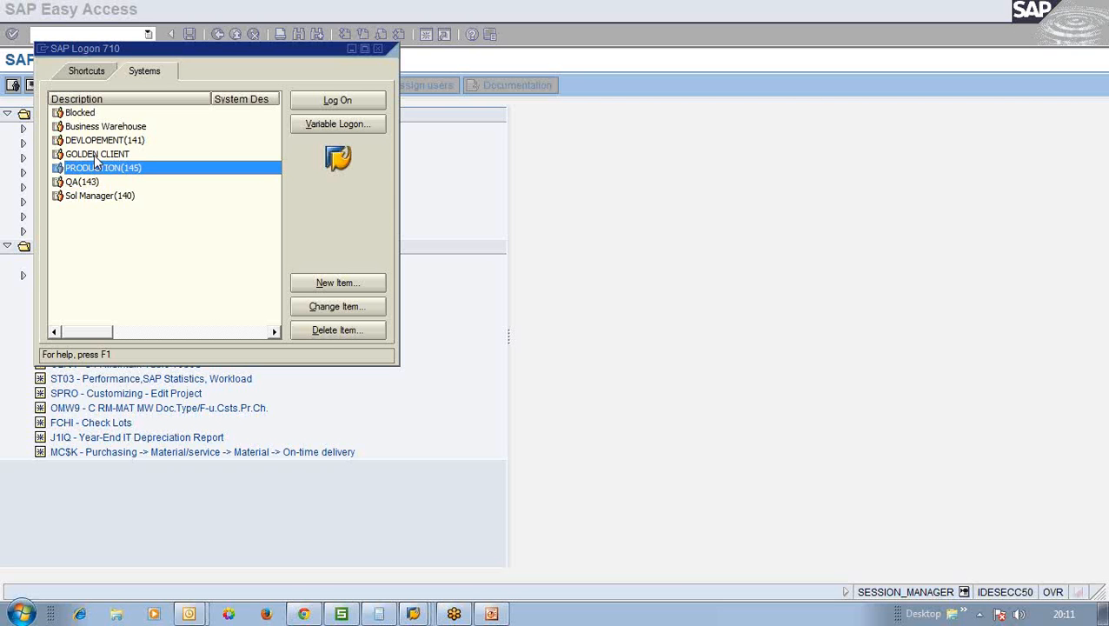
{"action": "left_click", "coordinate": [97, 156]}
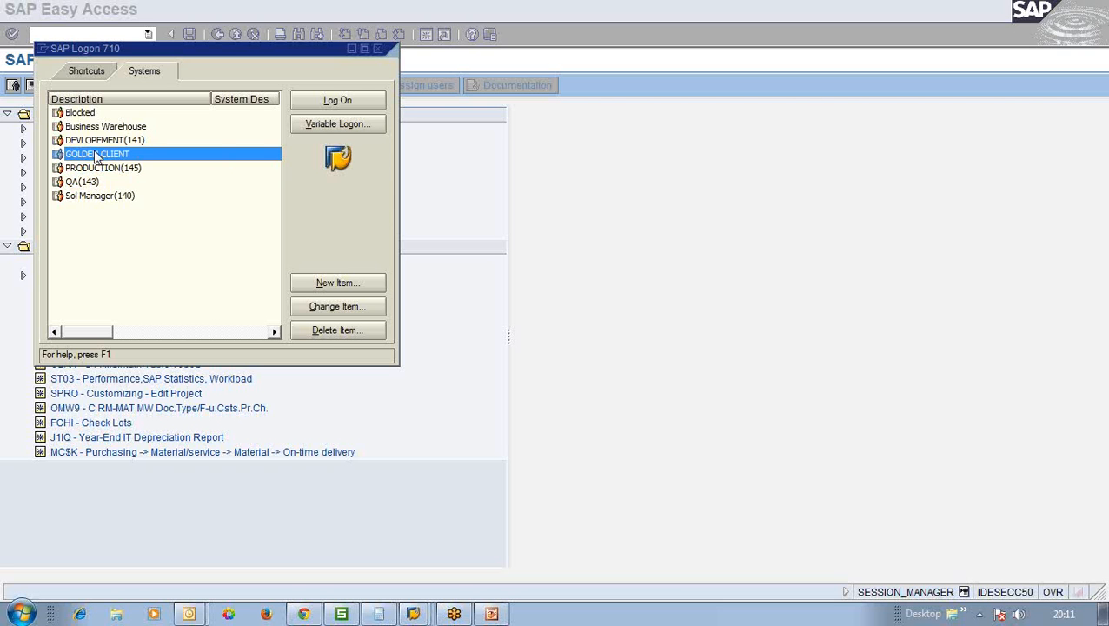
{"action": "left_click", "coordinate": [97, 144]}
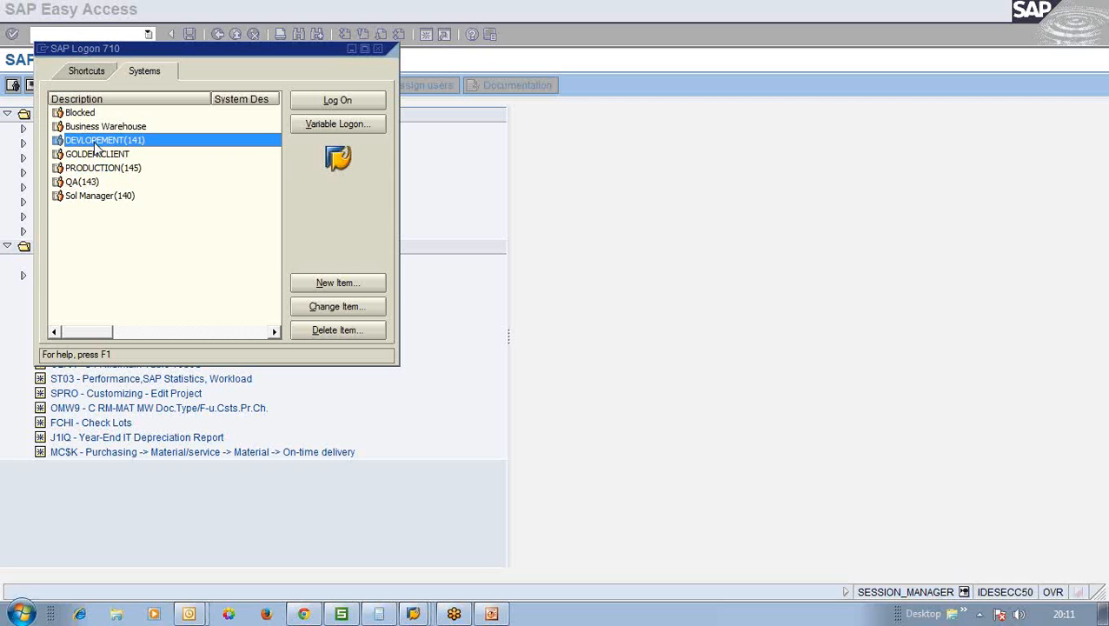
{"action": "left_click", "coordinate": [97, 130]}
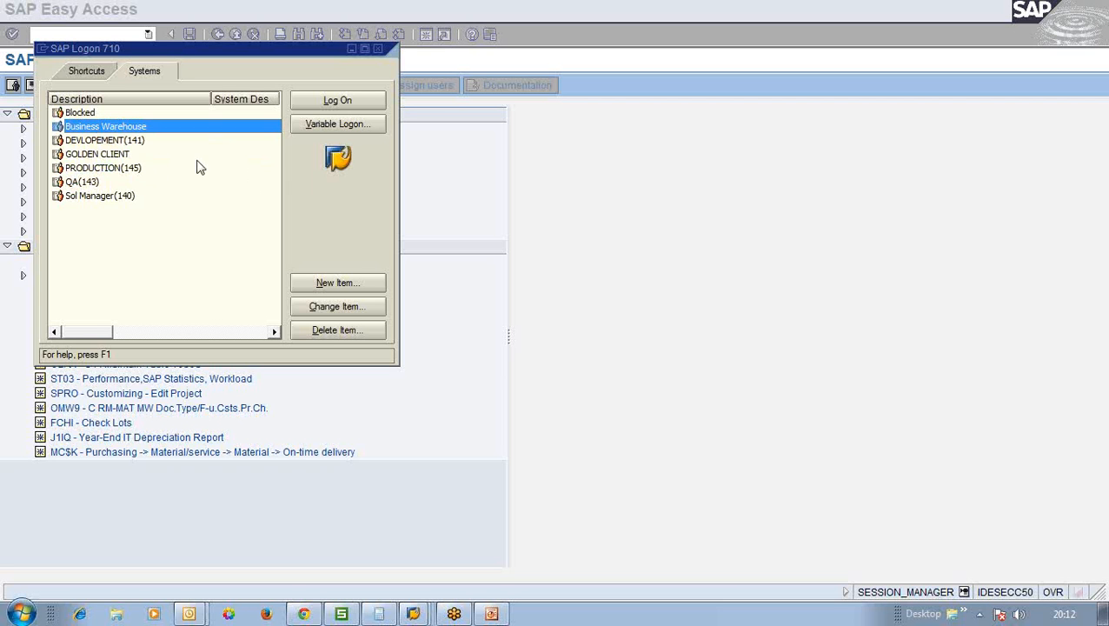
Select the Blocked system entry in the logon list and open its logon screen.
{"action": "left_click", "coordinate": [119, 155]}
{"action": "key", "text": "Up"}
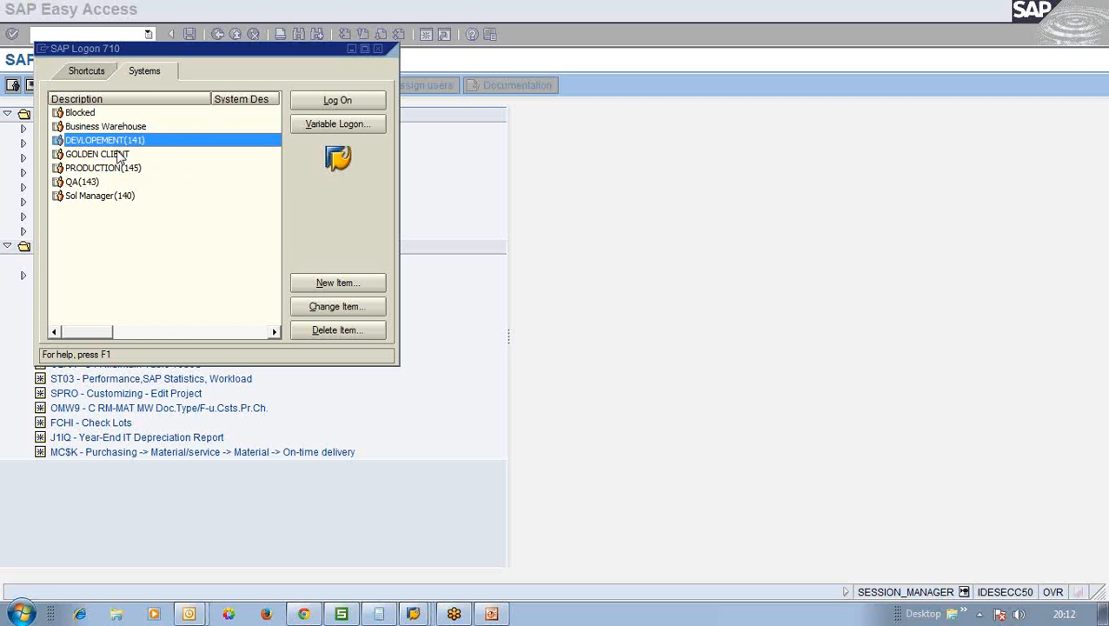
{"action": "key", "text": "Down"}
{"action": "key", "text": "Up"}
{"action": "key", "text": "Up"}
{"action": "key", "text": "Up"}
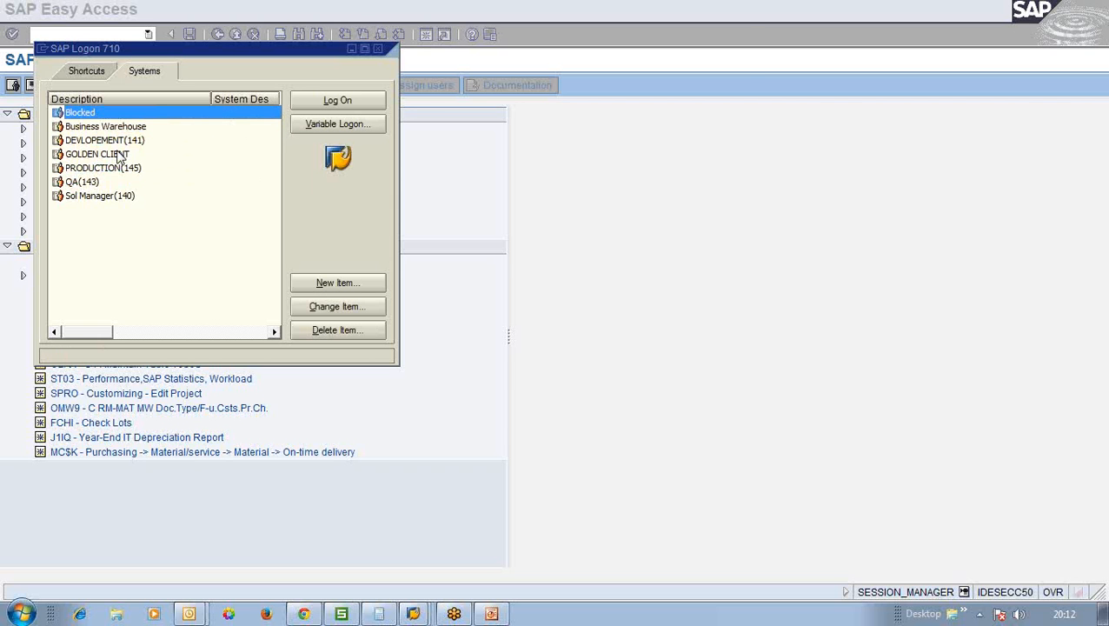
{"action": "key", "text": "Return"}
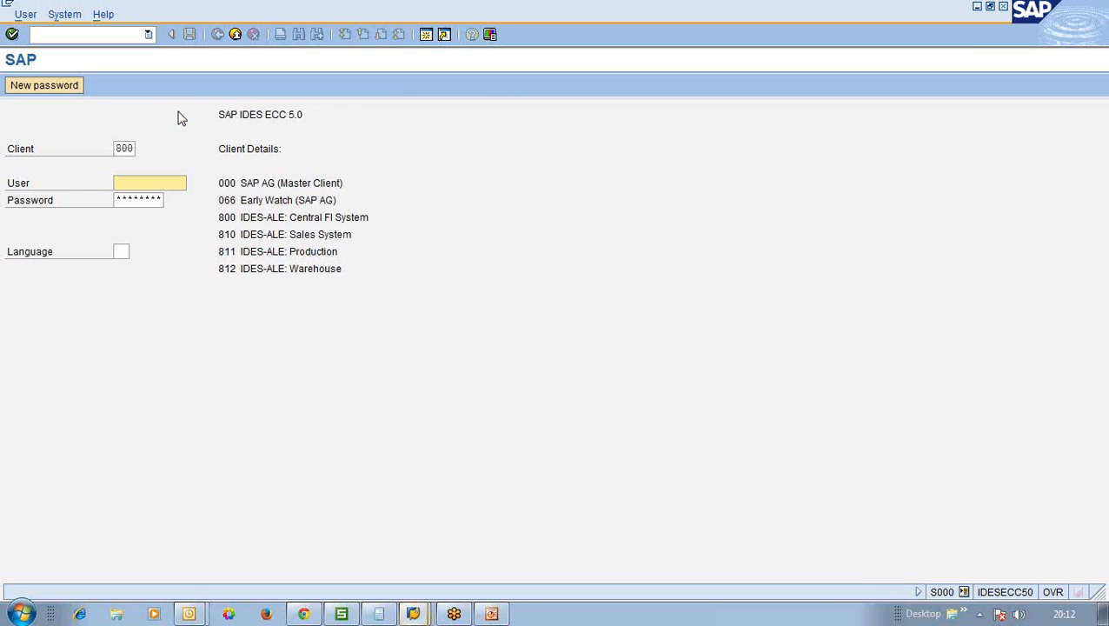
Examine the SAP IDES ECC 5.0 system heading on the logon screen.
{"action": "left_click", "coordinate": [241, 117]}
{"action": "left_click_drag", "start_coordinate": [241, 117], "coordinate": [294, 119]}
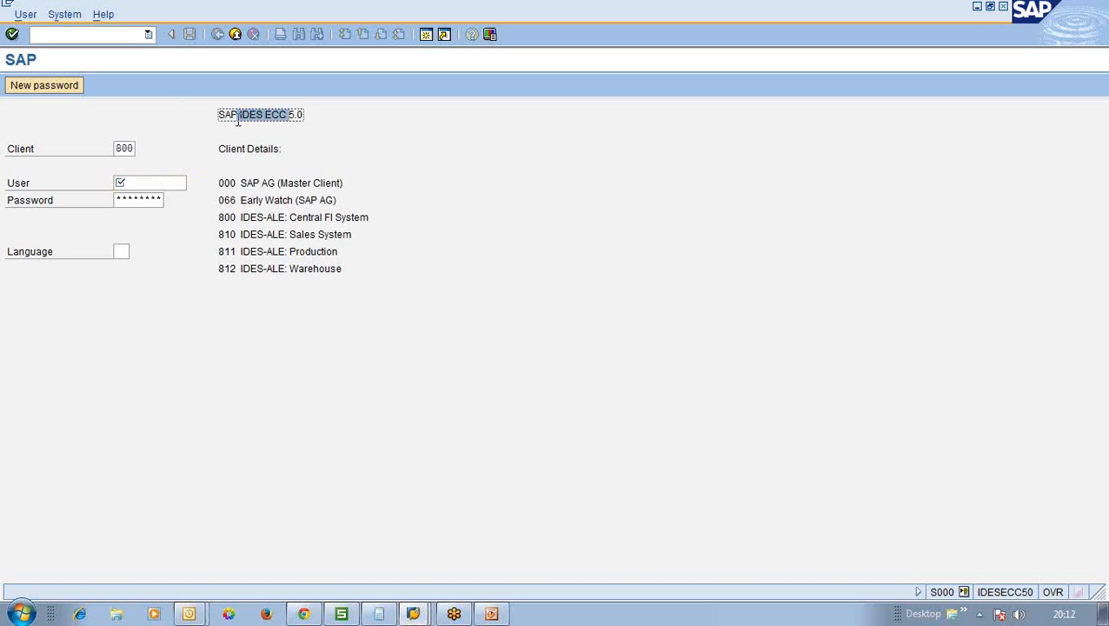
{"action": "left_click_drag", "start_coordinate": [219, 116], "coordinate": [266, 121]}
Try to log on to client 800 as user it01, entering the account password in the Password field.
{"action": "left_click", "coordinate": [180, 178]}
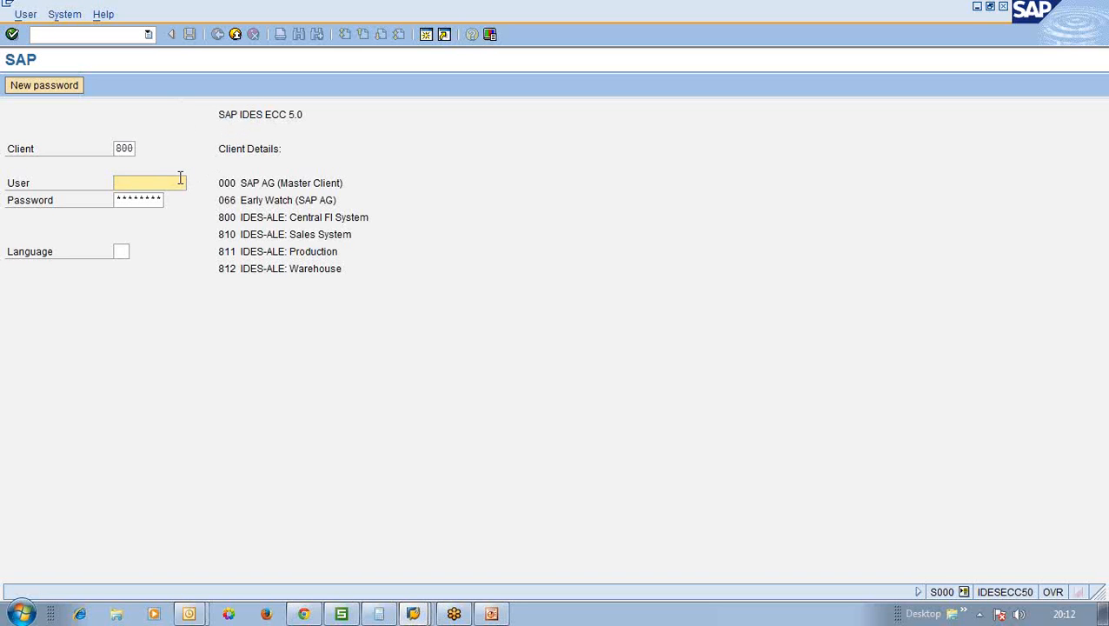
{"action": "type", "text": "it"}
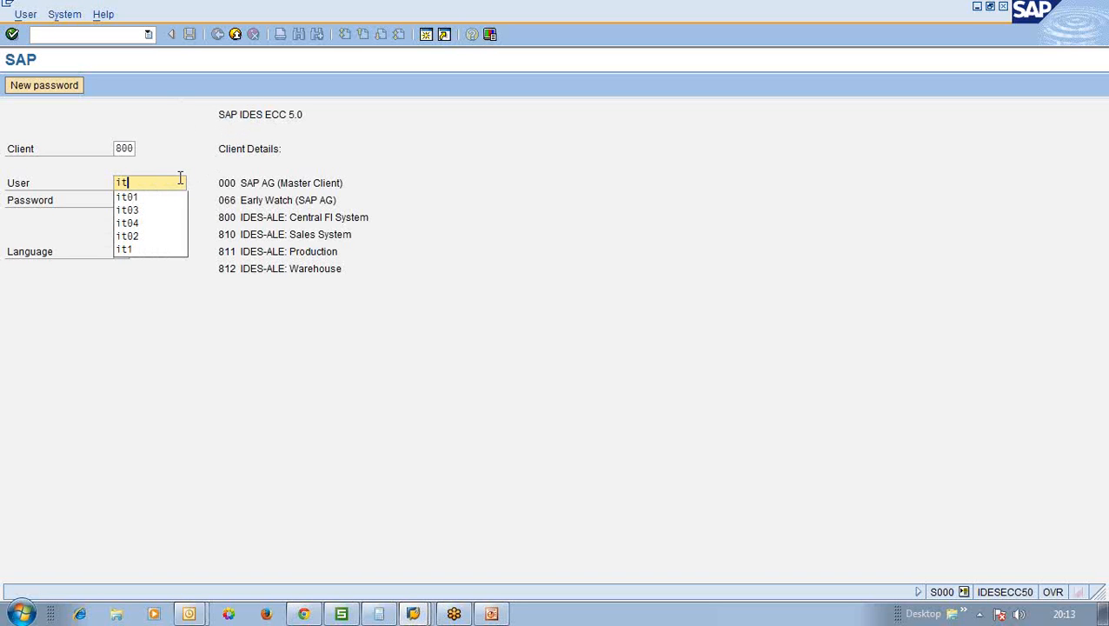
{"action": "type", "text": "01"}
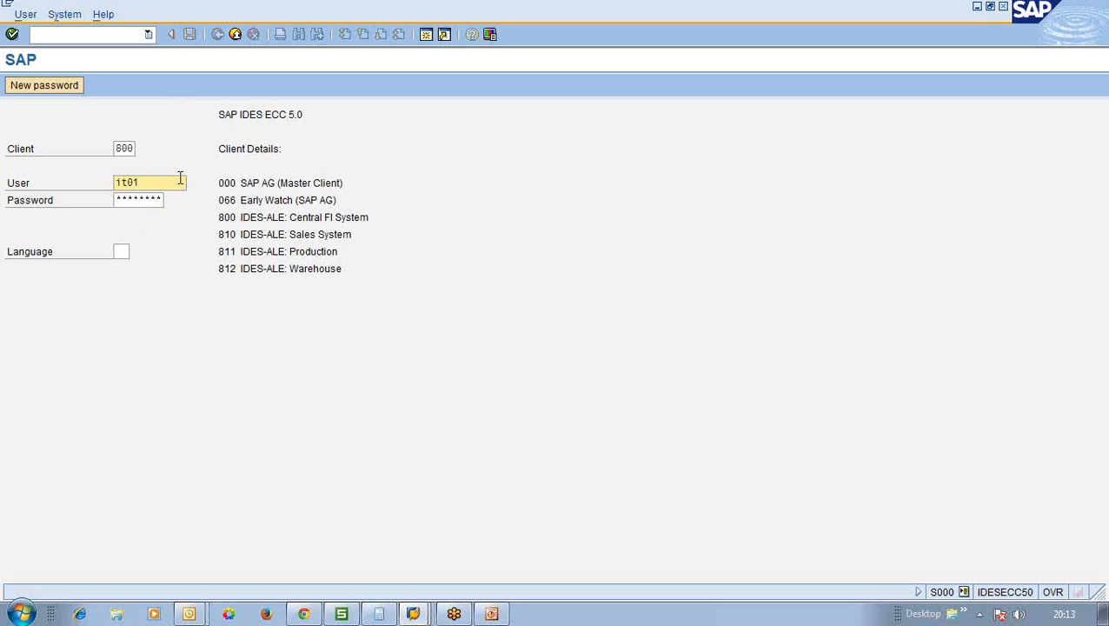
{"action": "key", "text": "Tab"}
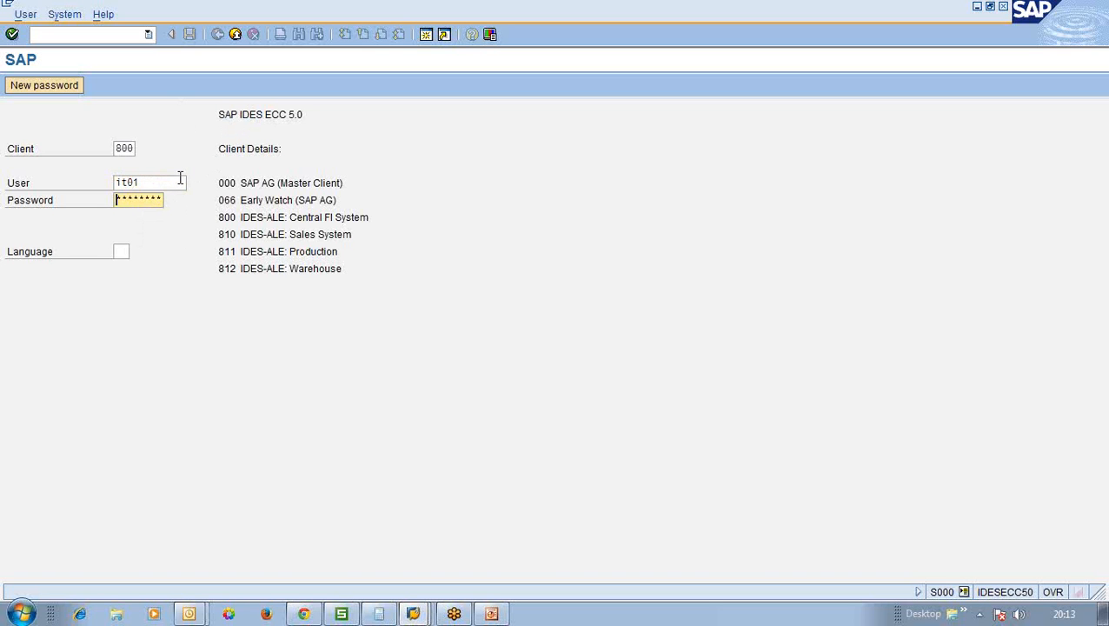
{"action": "type", "text": "***"}
{"action": "left_click", "coordinate": [180, 178]}
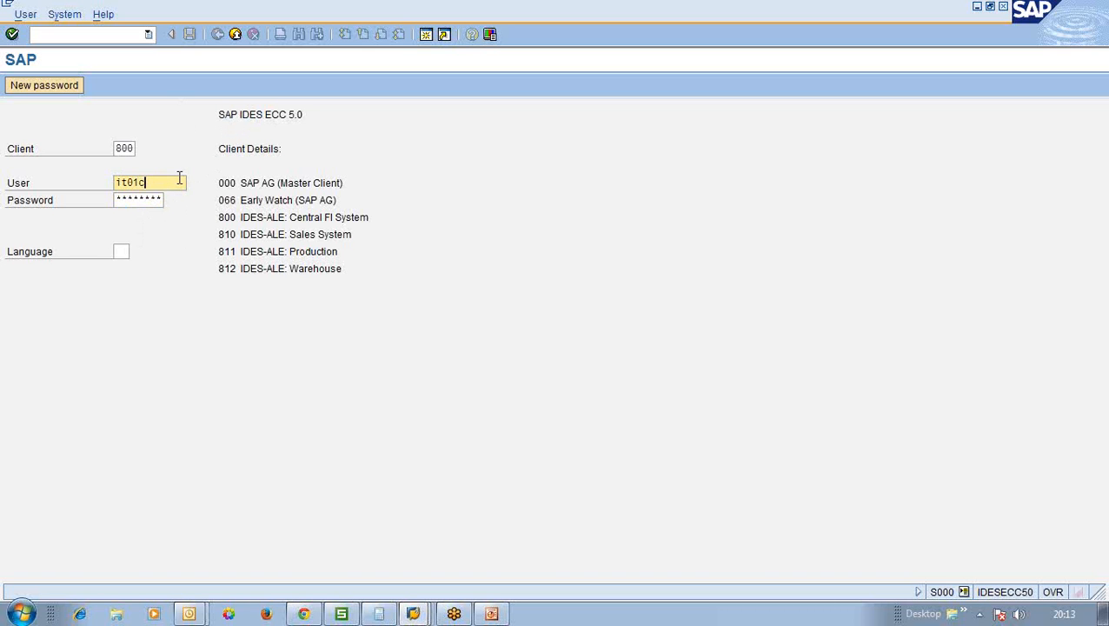
{"action": "key", "text": "Tab"}
{"action": "key", "text": "BackSpace"}
{"action": "key", "text": "BackSpace"}
{"action": "key", "text": "BackSpace"}
{"action": "key", "text": "BackSpace"}
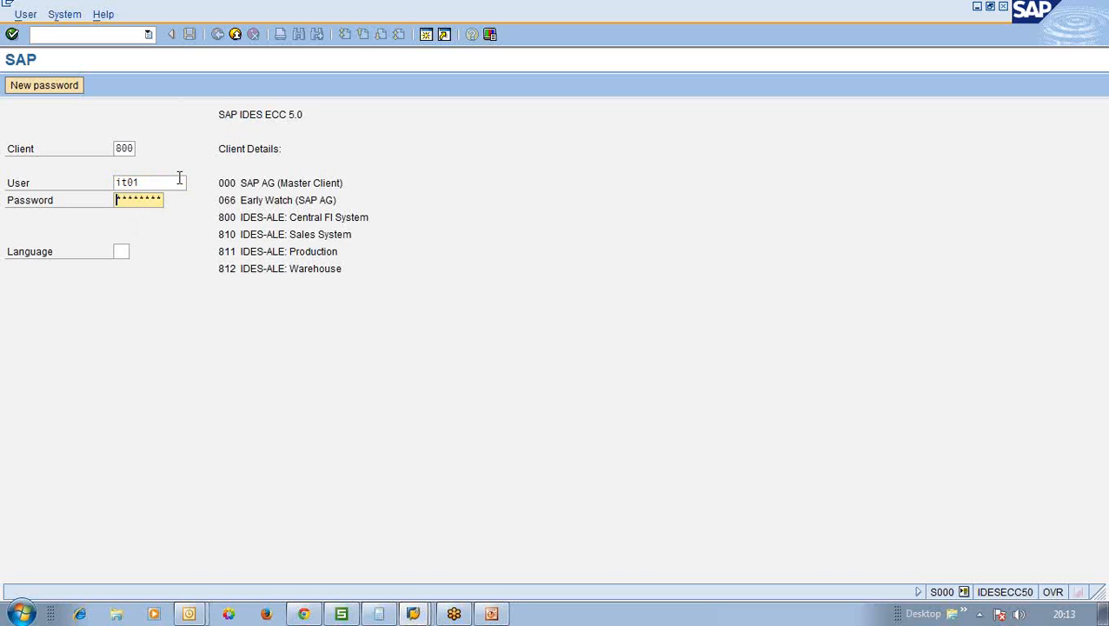
{"action": "type", "text": "*********"}
{"action": "key", "text": "Return"}
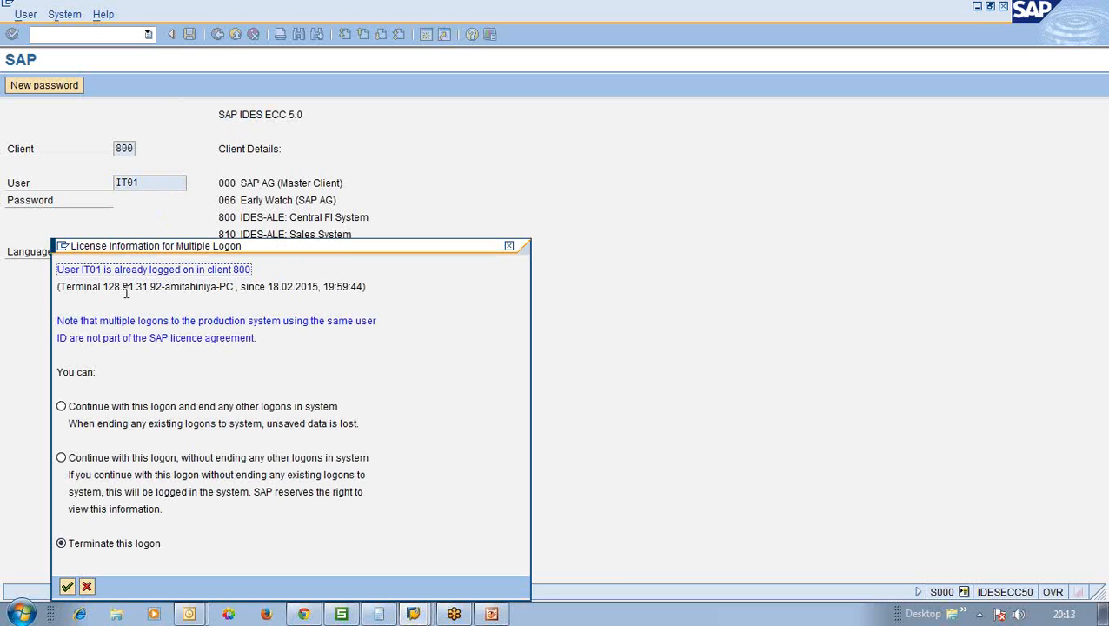
Cancel the multiple logon and decline the pending log-off in the SAP Easy Access session.
{"action": "left_click", "coordinate": [87, 587]}
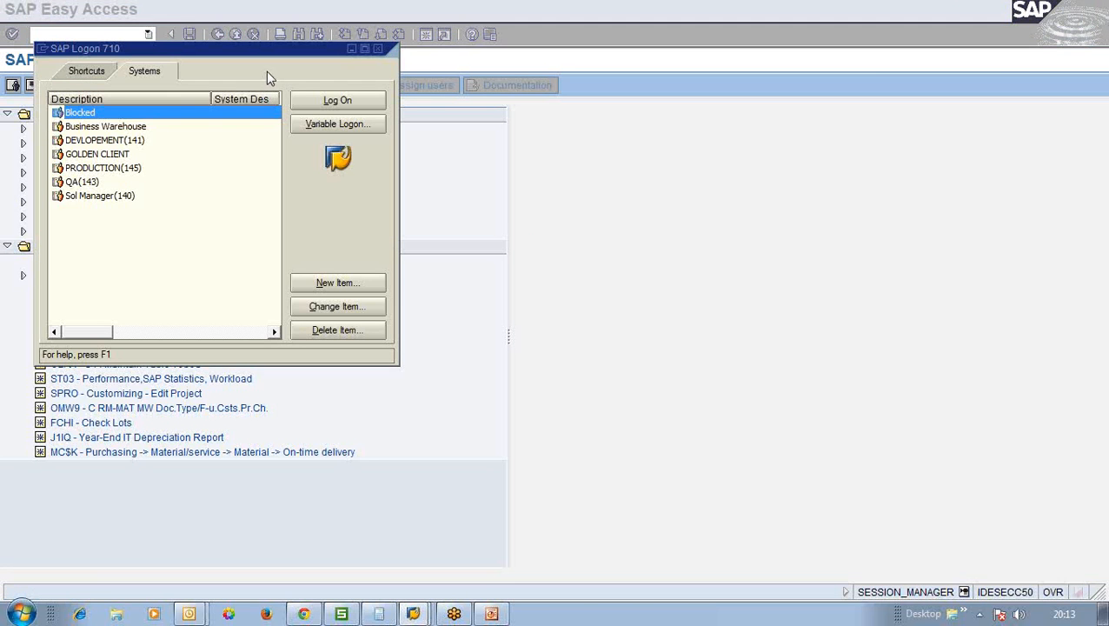
{"action": "left_click", "coordinate": [459, 88]}
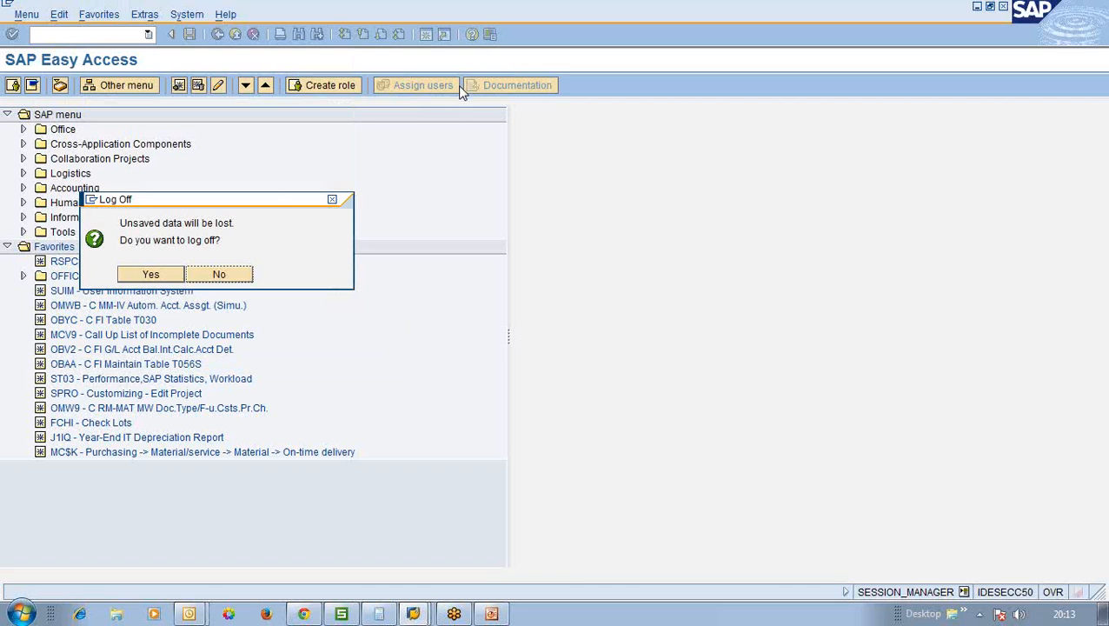
{"action": "left_click", "coordinate": [242, 279]}
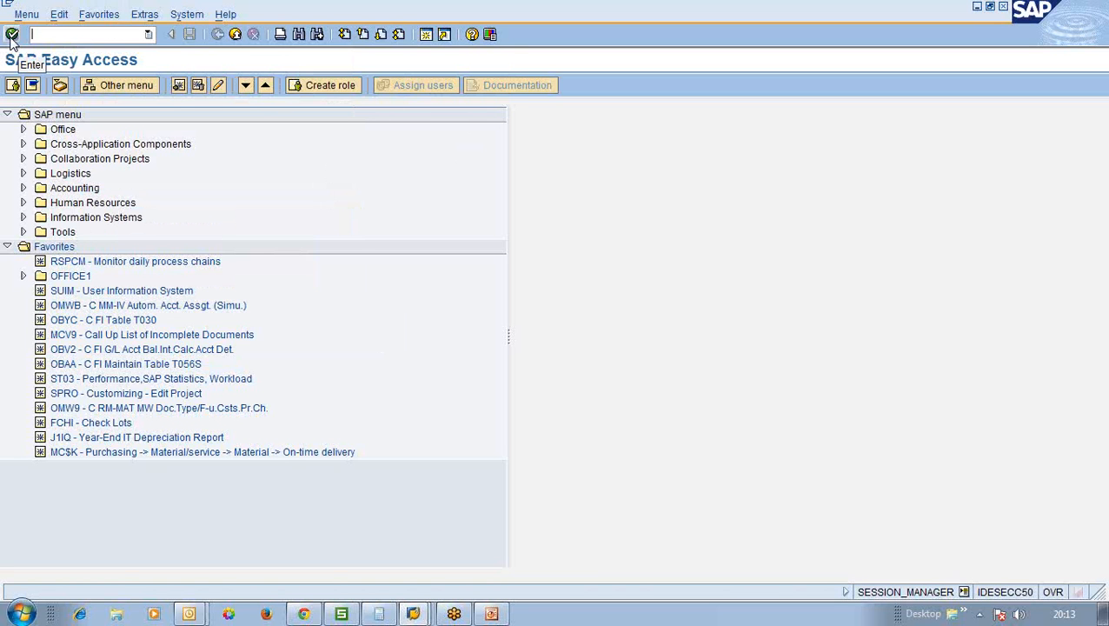
Check the command field's transaction code history and enter mm03 without running it.
{"action": "left_click", "coordinate": [148, 34]}
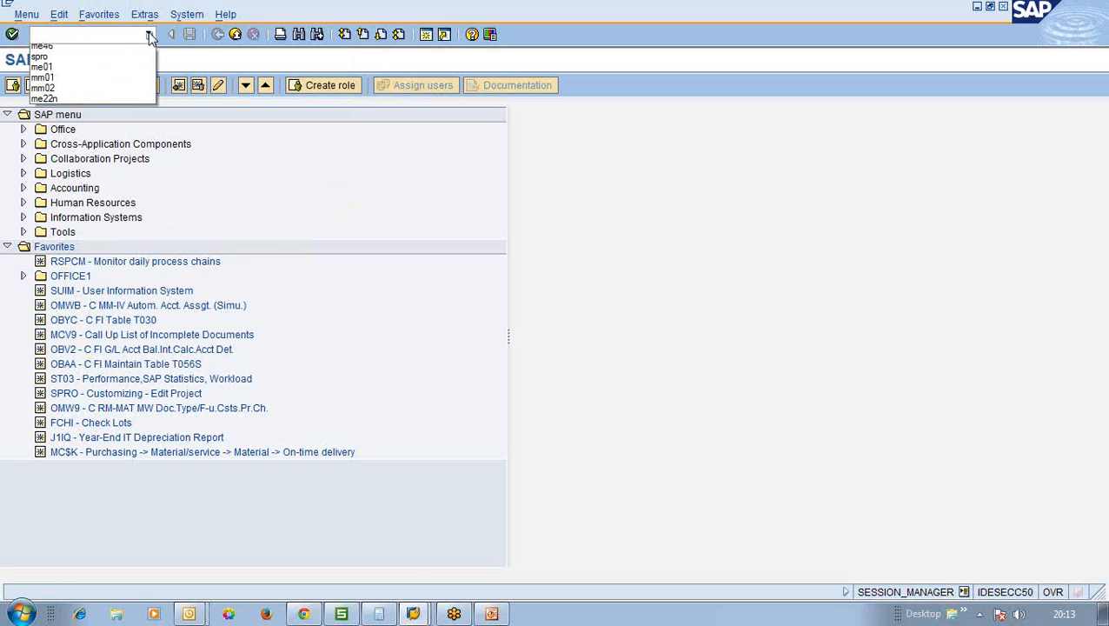
{"action": "left_click", "coordinate": [123, 34]}
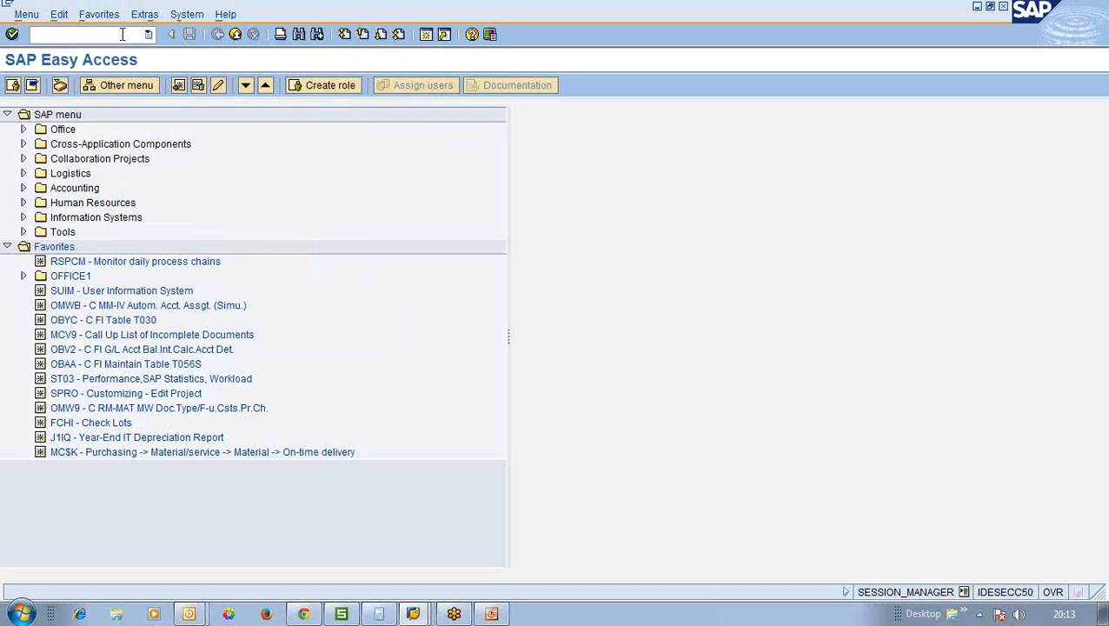
{"action": "type", "text": "mm03"}
Open the menu tree search dialog and close it without searching.
{"action": "left_click", "coordinate": [297, 44]}
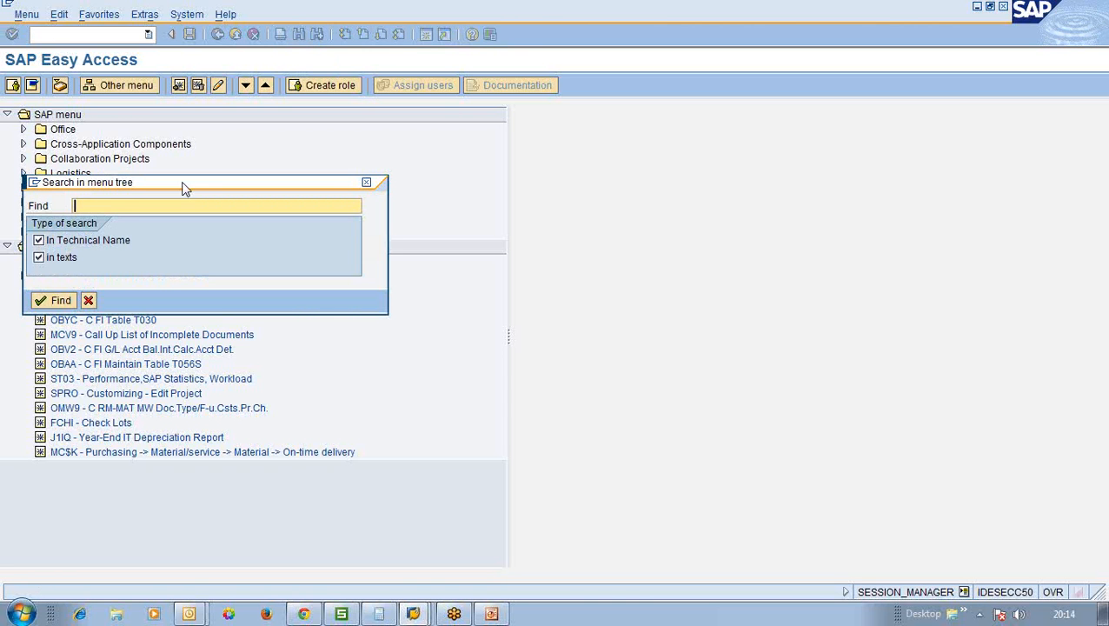
{"action": "left_click", "coordinate": [88, 300]}
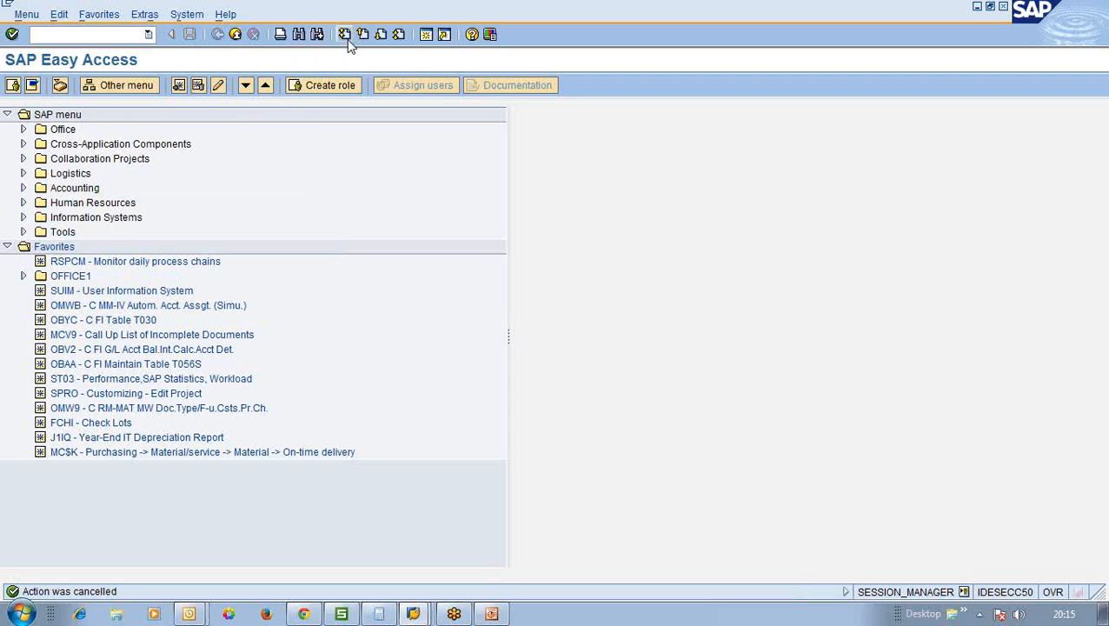
Create a second SAP session and switch to the other open SAP Easy Access window.
{"action": "left_click", "coordinate": [427, 41]}
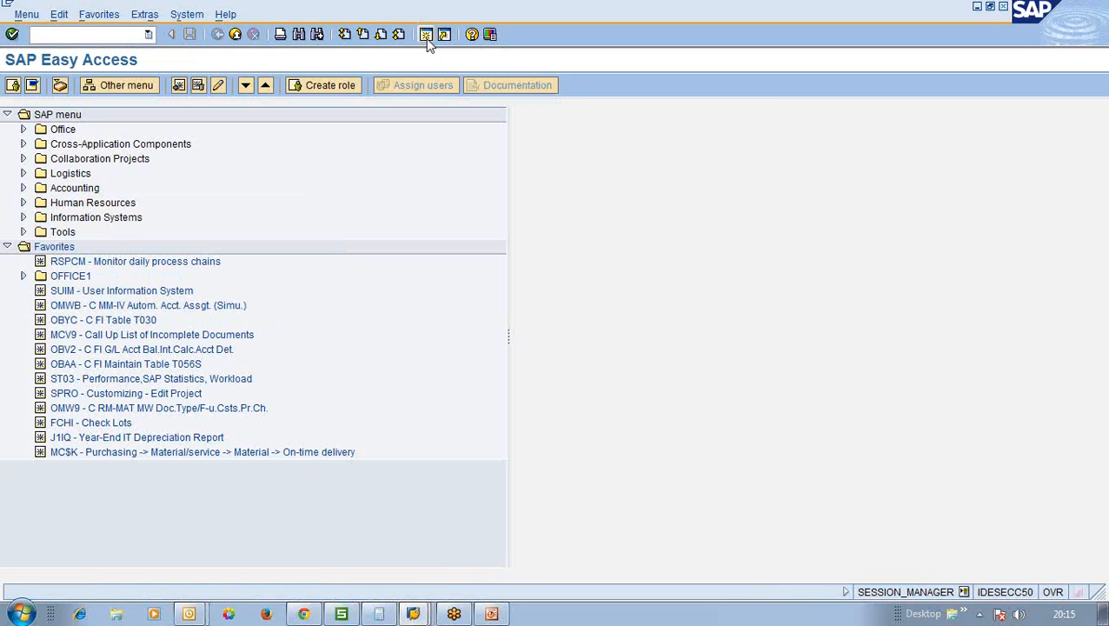
{"action": "mouse_move", "coordinate": [415, 614]}
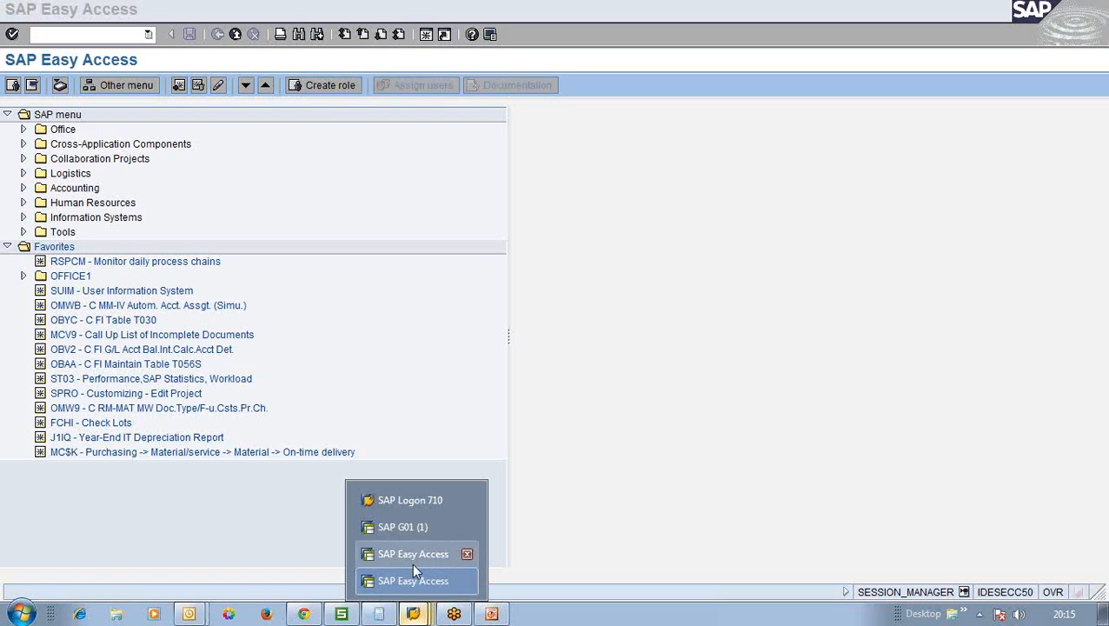
{"action": "left_click", "coordinate": [411, 554]}
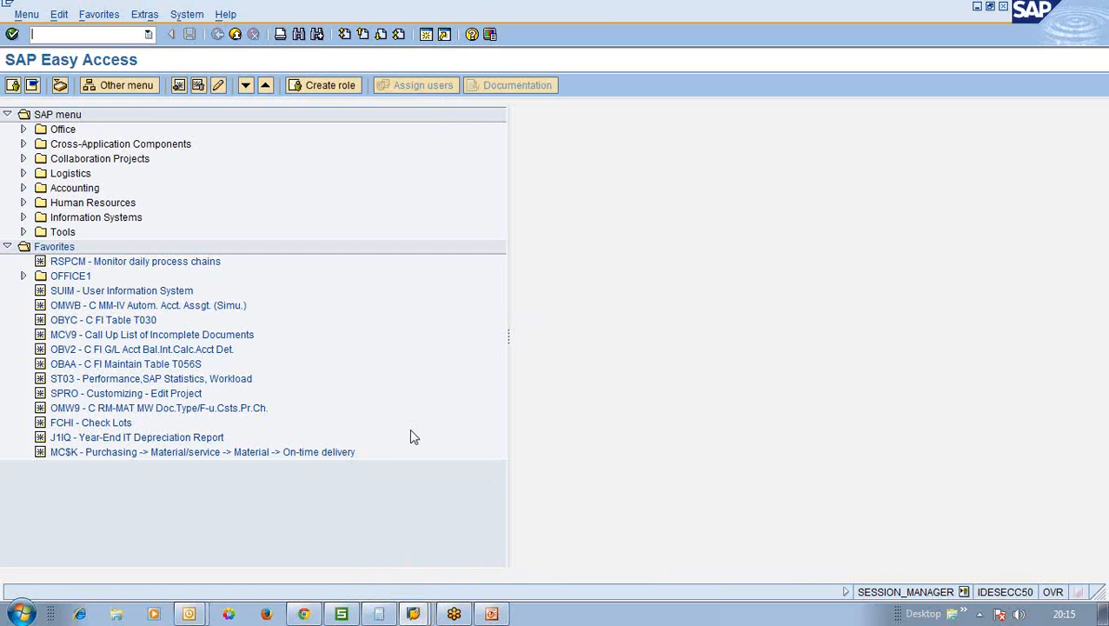
{"action": "left_click", "coordinate": [413, 614]}
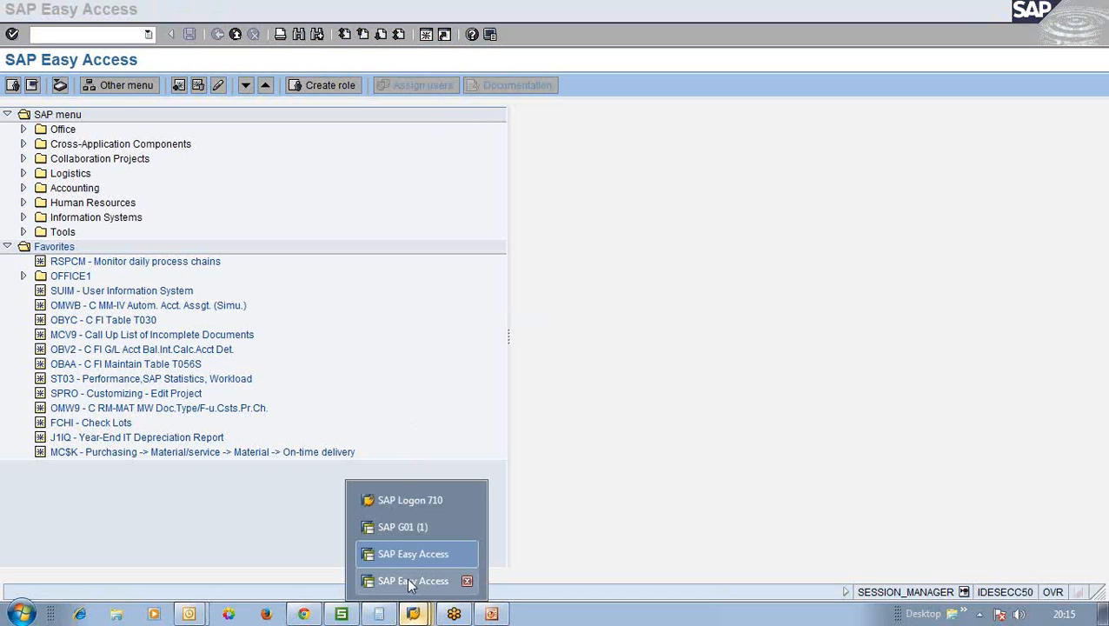
Run transaction mm03 in the current session to open the Display Material initial screen.
{"action": "left_click", "coordinate": [121, 34]}
{"action": "type", "text": "mm03"}
{"action": "key", "text": "Return"}
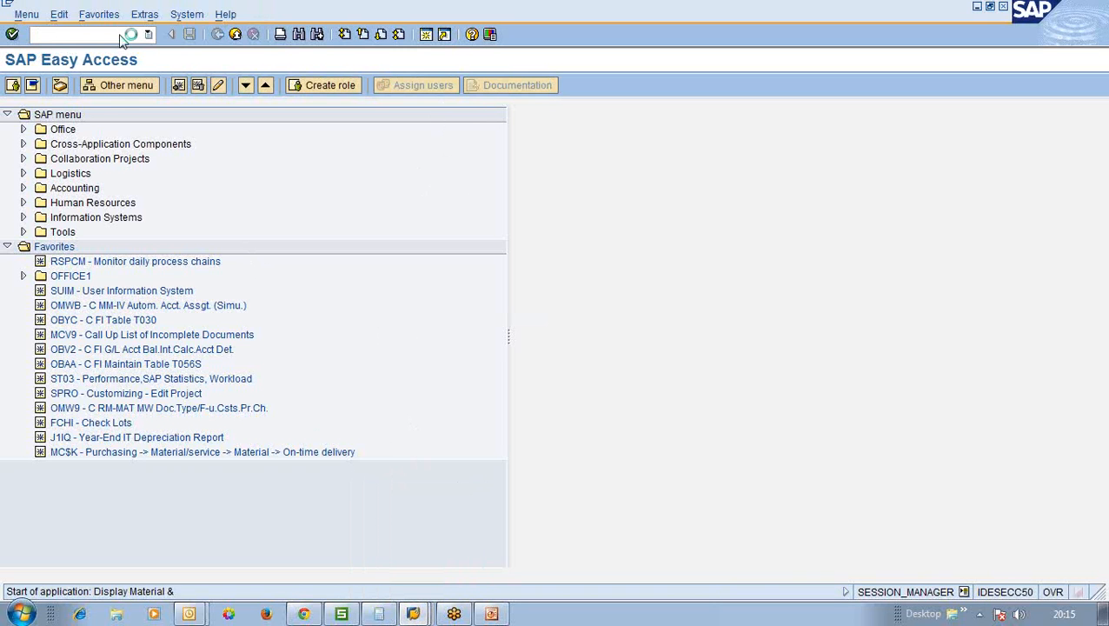
Switch between the SAP Easy Access and Display Material sessions, and go back from Display Material to SAP Easy Access.
{"action": "left_click", "coordinate": [413, 614]}
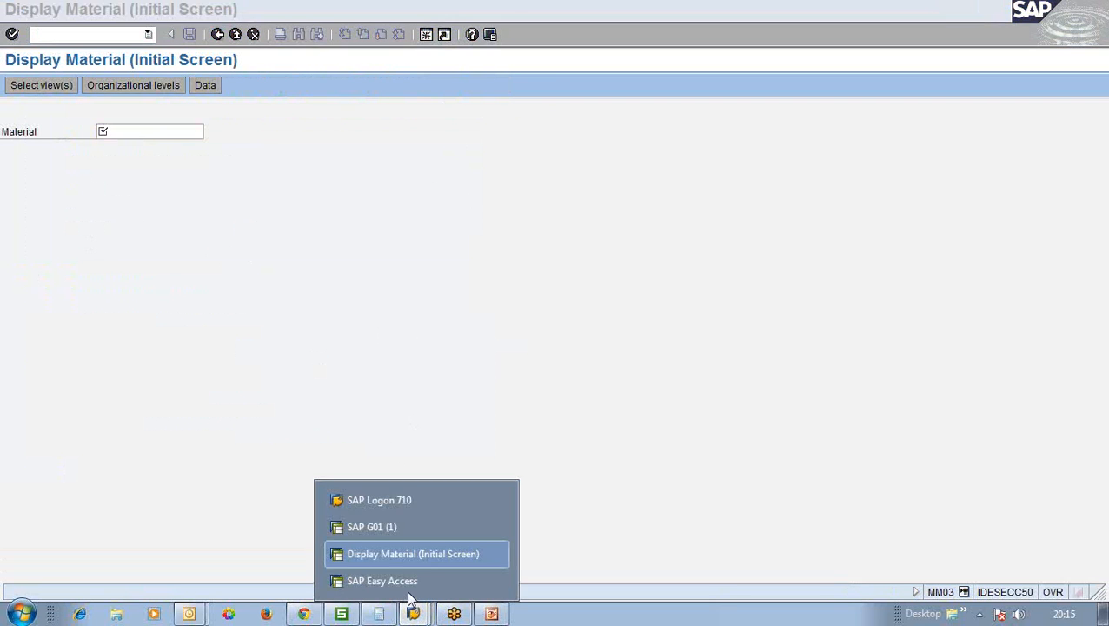
{"action": "left_click", "coordinate": [408, 589]}
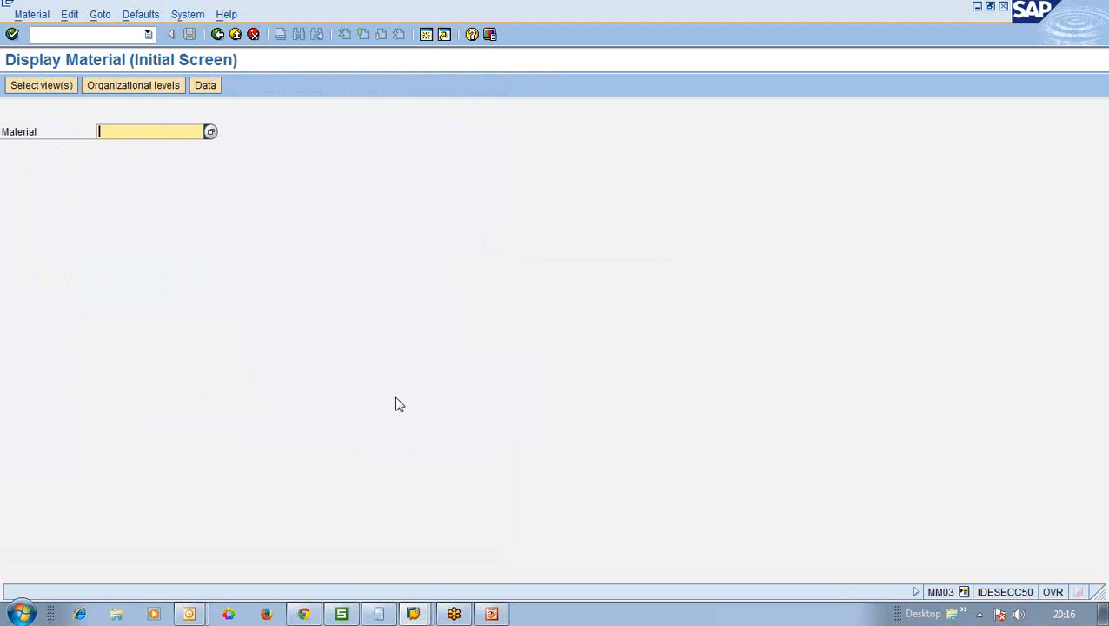
{"action": "key", "text": "alt+Tab"}
{"action": "left_click", "coordinate": [217, 34]}
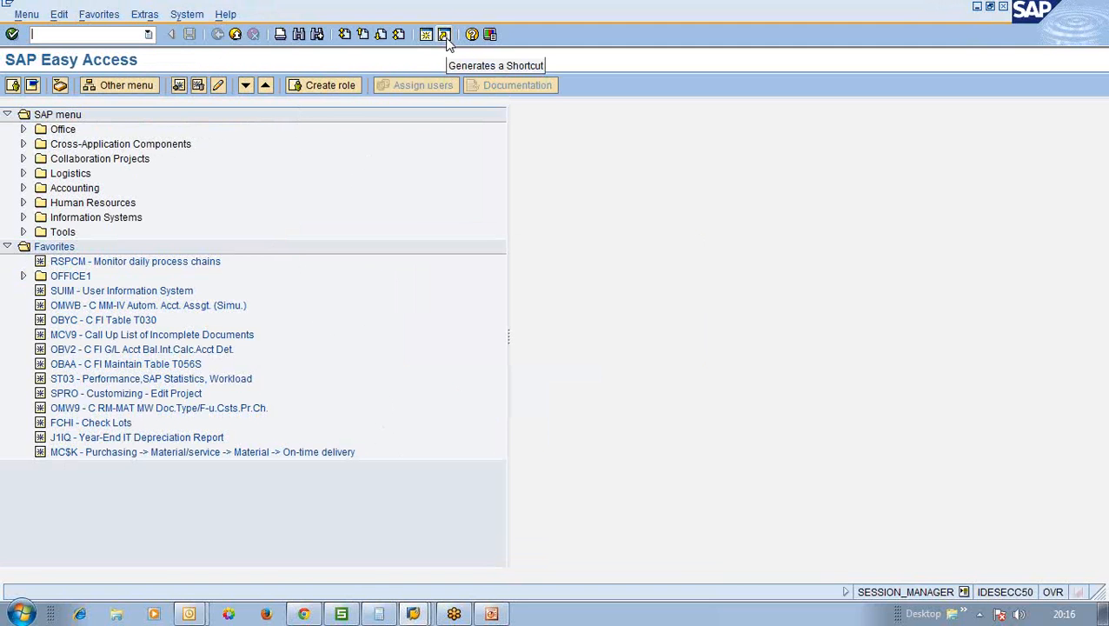
Preview the Enjoy theme's Harmonic, Mars Dust and Rose color schemes in the SAP GUI design settings, and cancel without applying any.
{"action": "left_click", "coordinate": [489, 34]}
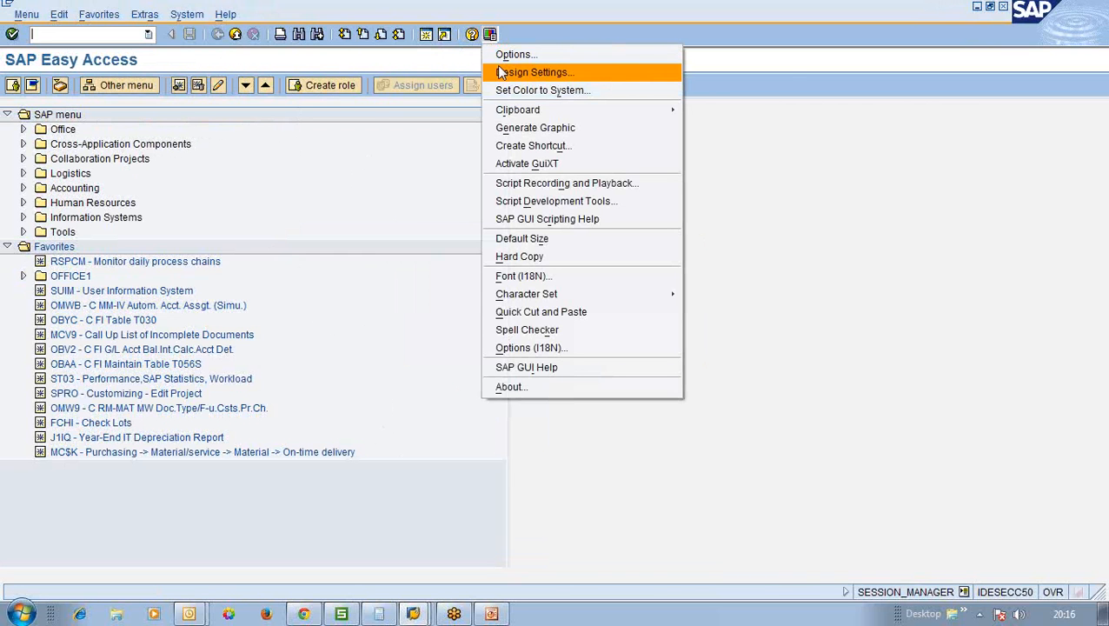
{"action": "left_click", "coordinate": [498, 69]}
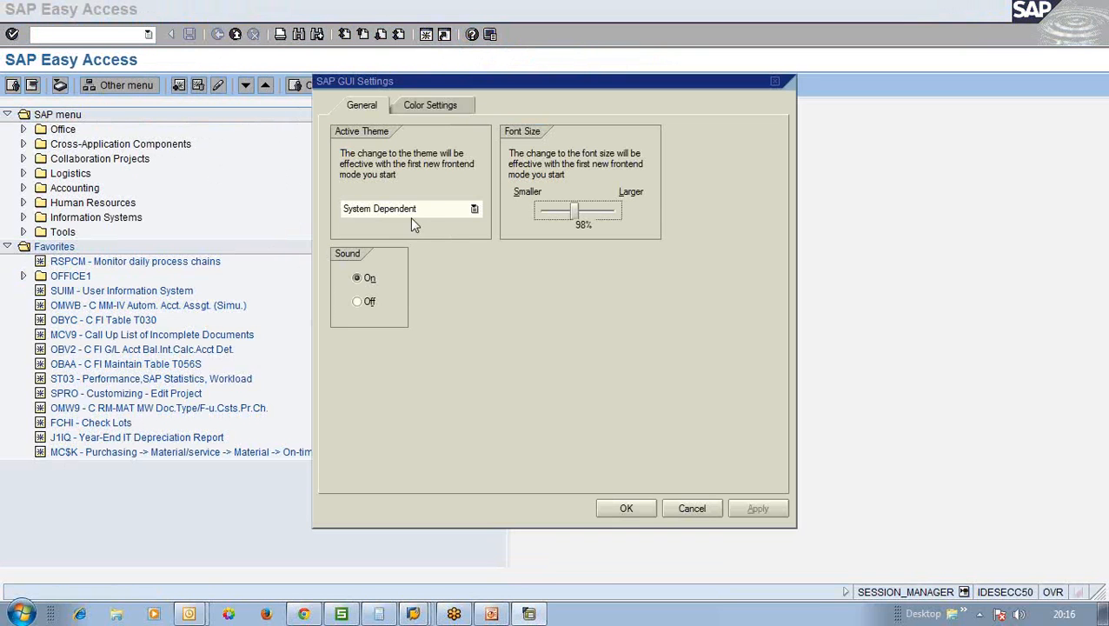
{"action": "left_click", "coordinate": [411, 105]}
{"action": "left_click", "coordinate": [369, 250]}
{"action": "left_click", "coordinate": [359, 270]}
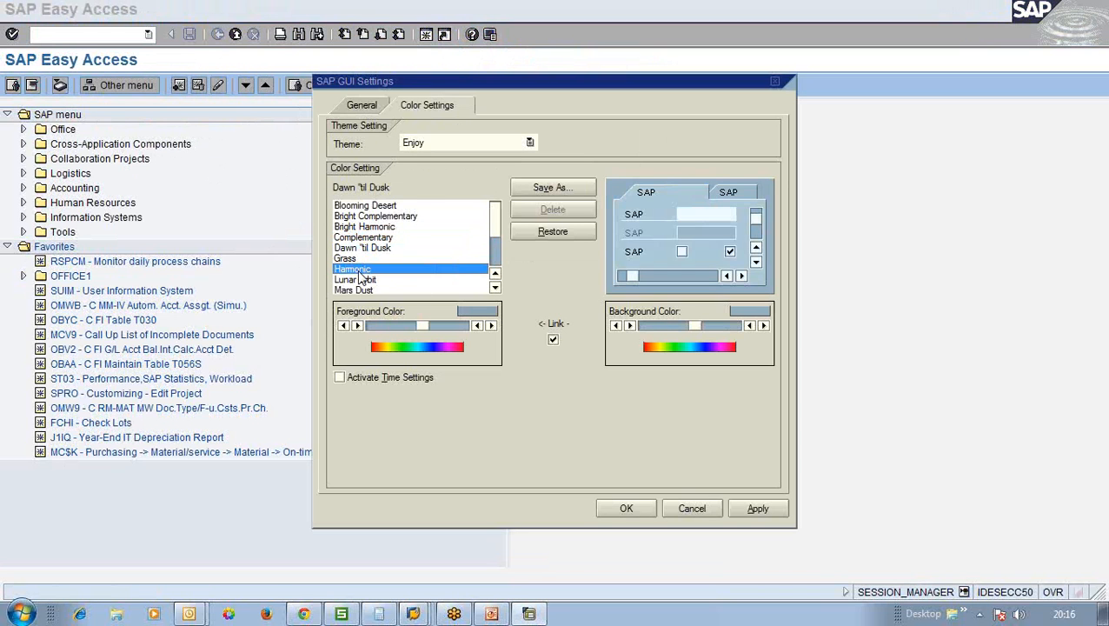
{"action": "left_click", "coordinate": [359, 291]}
{"action": "scroll", "coordinate": [493, 251], "scroll_direction": "down", "scroll_amount": 2}
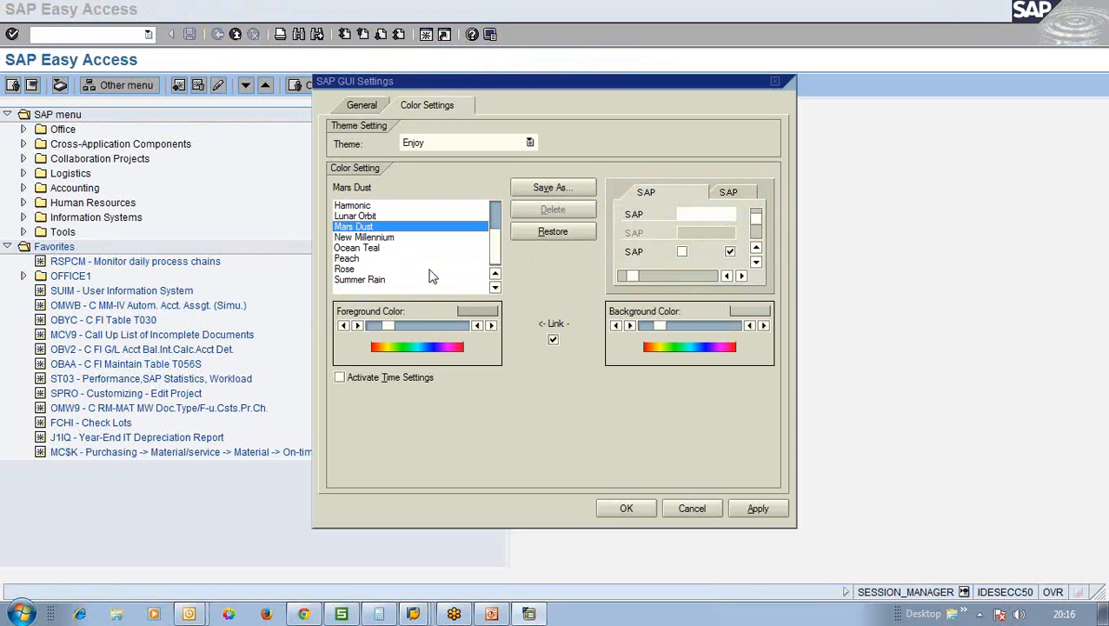
{"action": "left_click", "coordinate": [393, 272]}
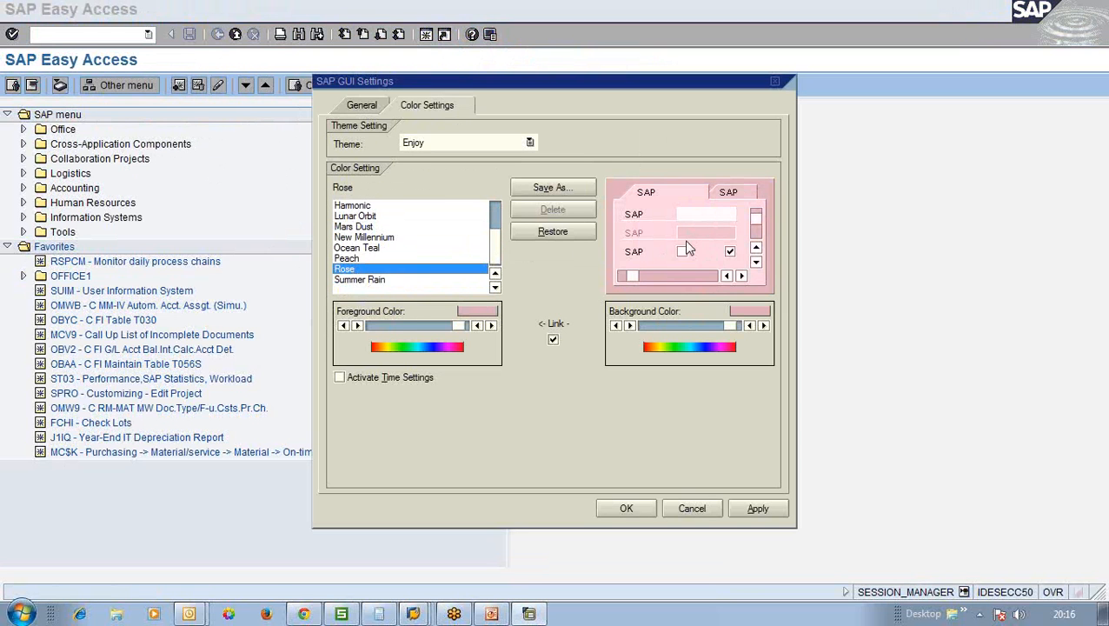
{"action": "left_click", "coordinate": [397, 226]}
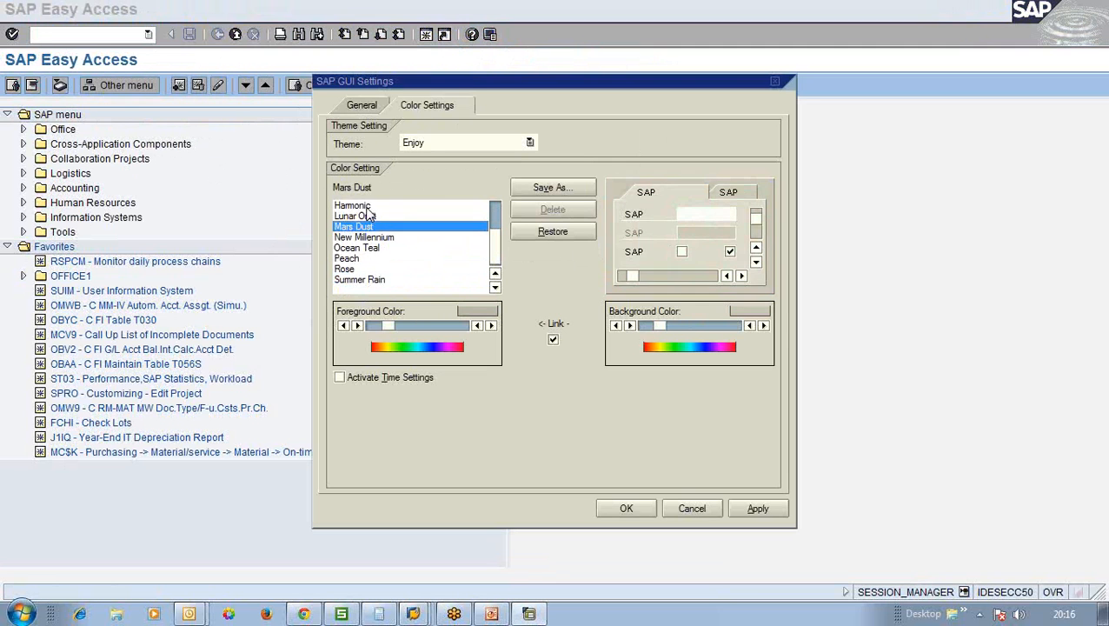
{"action": "left_click", "coordinate": [366, 207]}
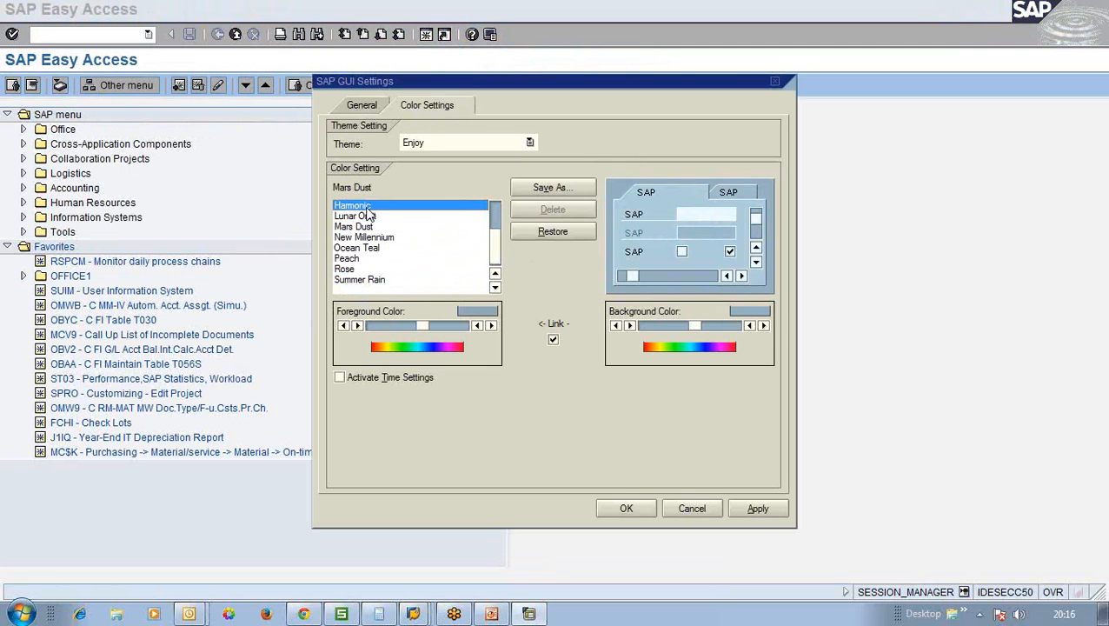
{"action": "left_click", "coordinate": [693, 508]}
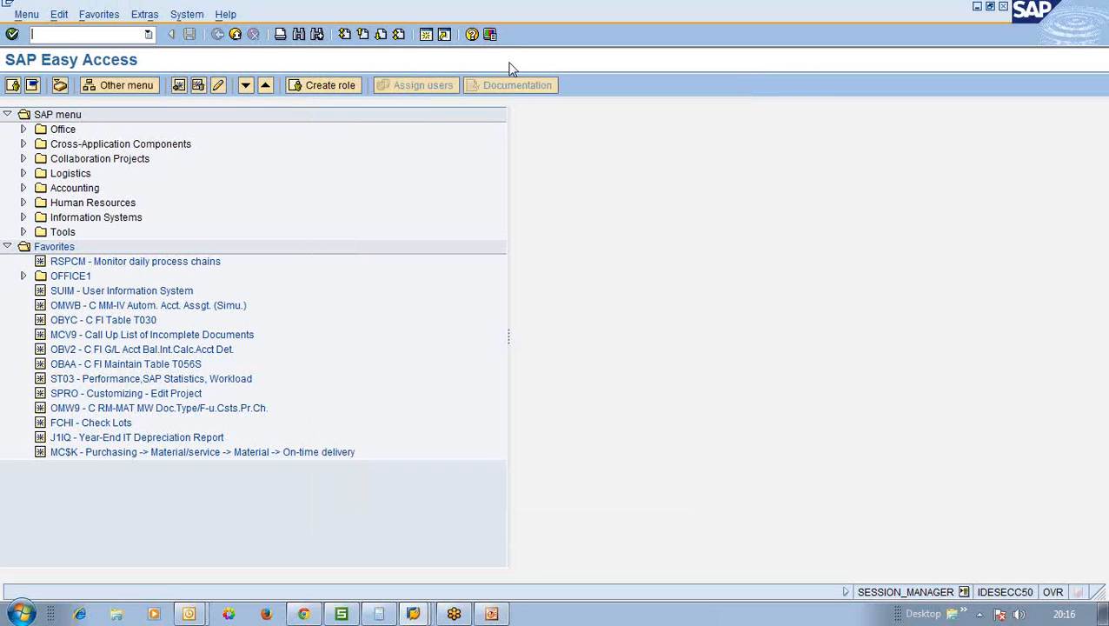
{"action": "left_click", "coordinate": [490, 35]}
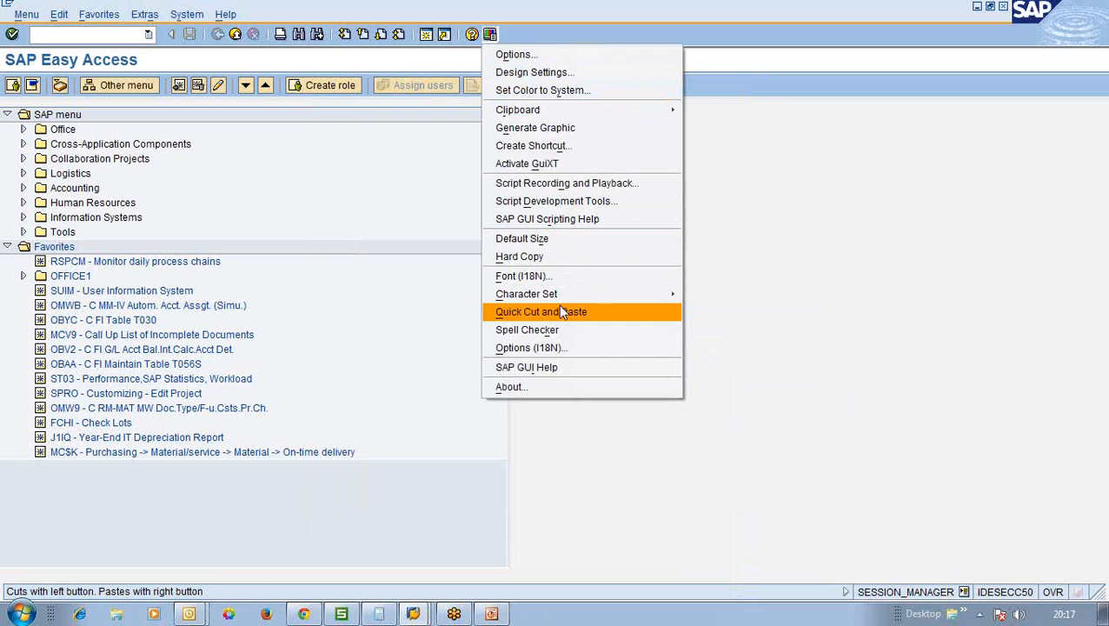
{"action": "left_click", "coordinate": [388, 170]}
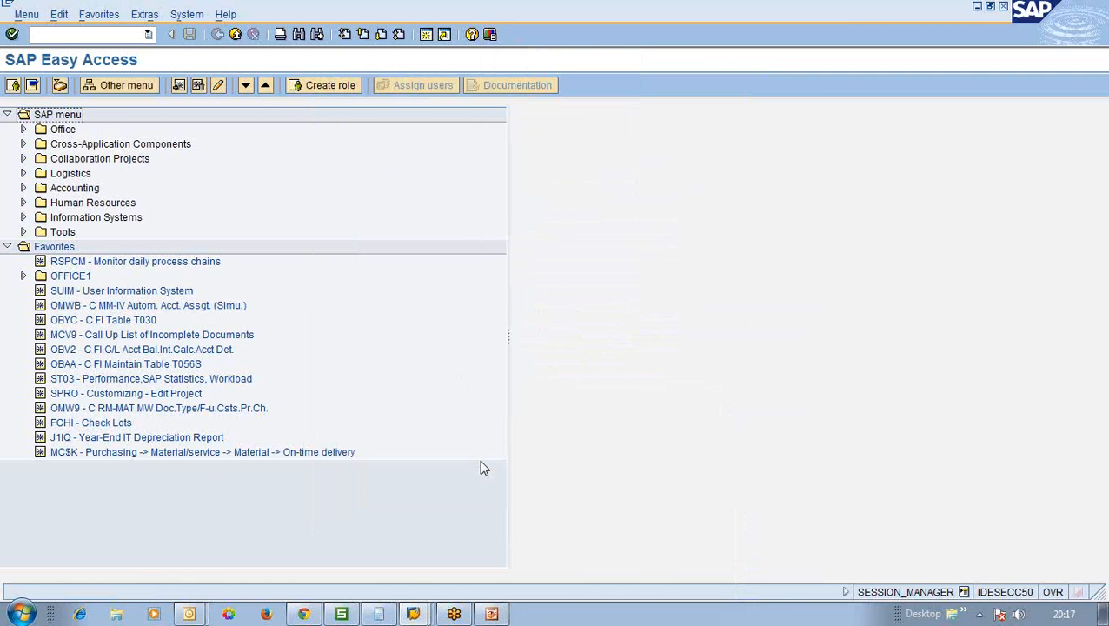
Switch to the MM presentation in PowerPoint, run the slide show to the Organizational Elements in the Procurement Process slide, and end the show.
{"action": "left_click", "coordinate": [491, 614]}
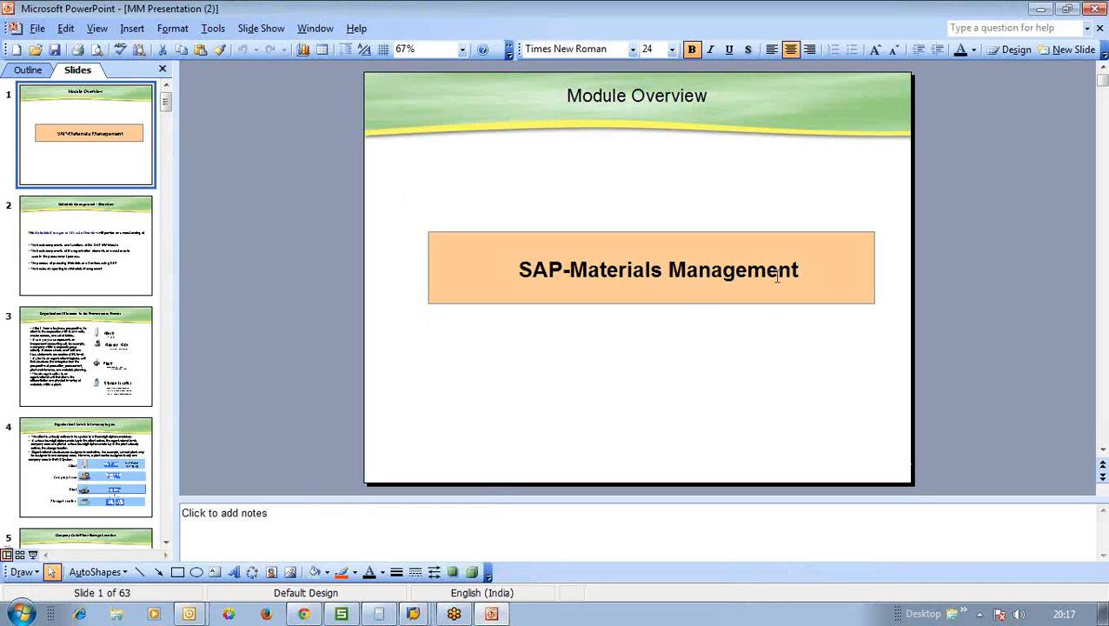
{"action": "left_click", "coordinate": [32, 554]}
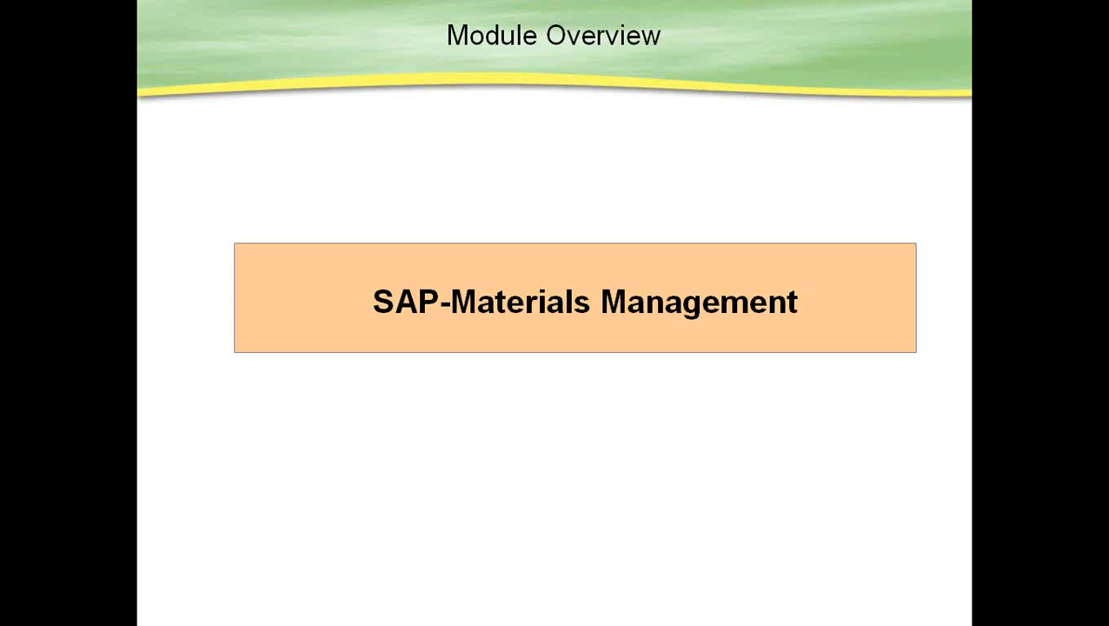
{"action": "left_click", "coordinate": [259, 286]}
{"action": "left_click", "coordinate": [258, 287]}
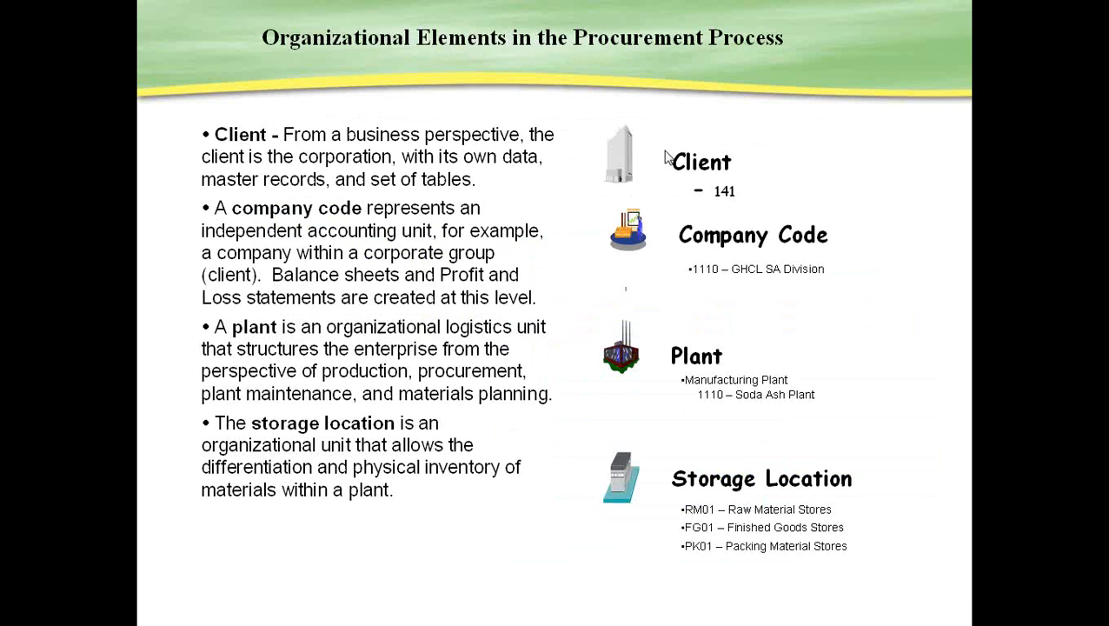
{"action": "key", "text": "alt+Tab"}
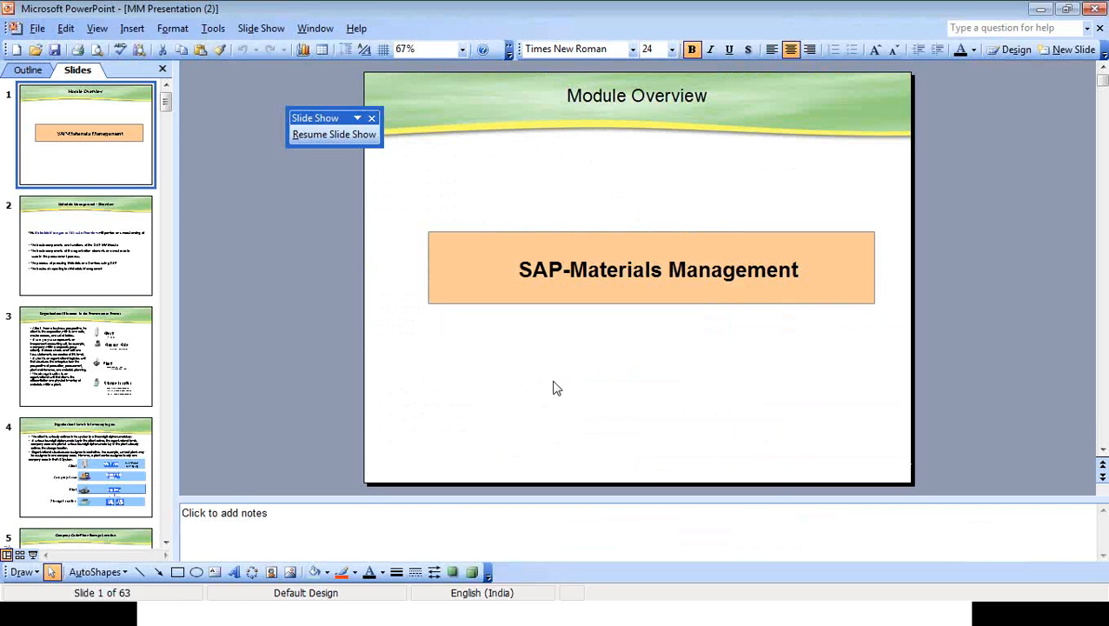
{"action": "key", "text": "alt+Tab"}
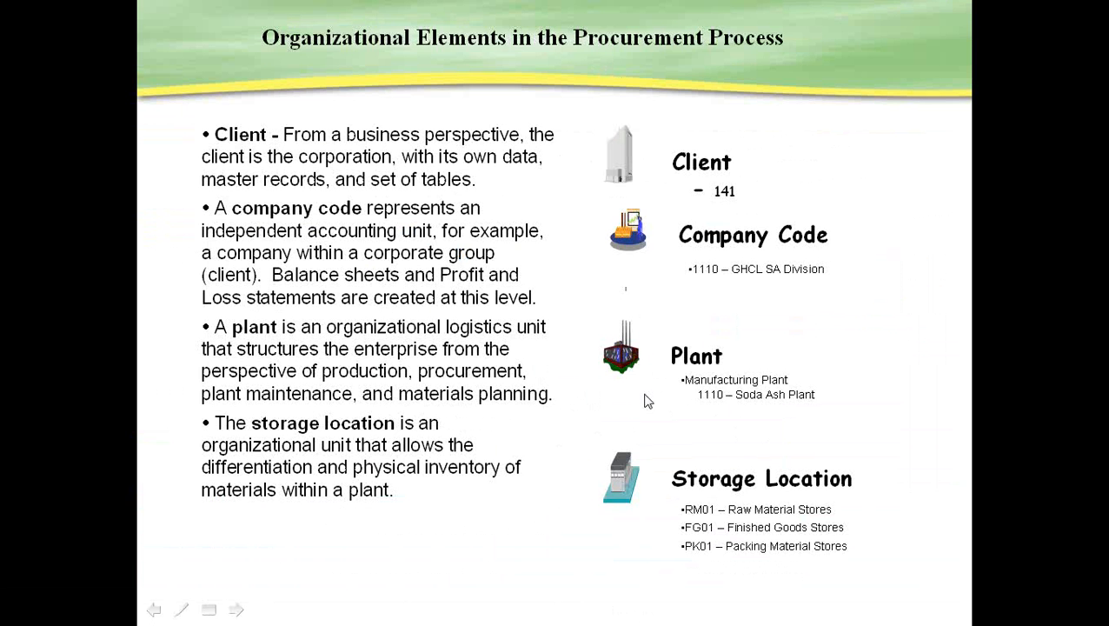
{"action": "key", "text": "Escape"}
Switch to an SAP Easy Access session and run transaction MM01 to open the Create Material initial screen.
{"action": "left_click", "coordinate": [413, 614]}
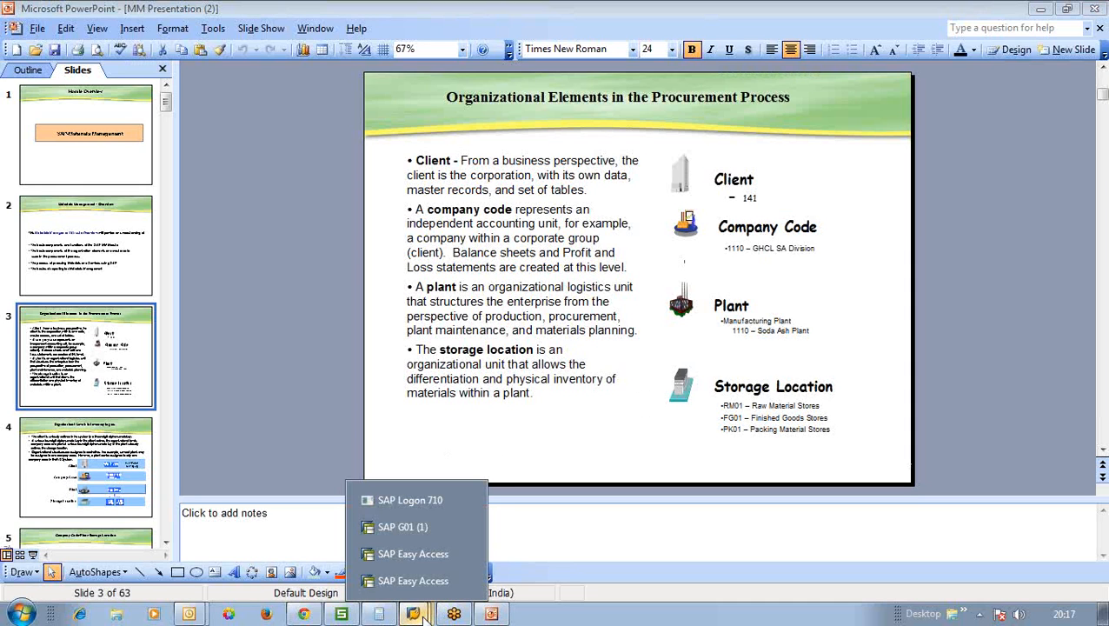
{"action": "left_click", "coordinate": [411, 577]}
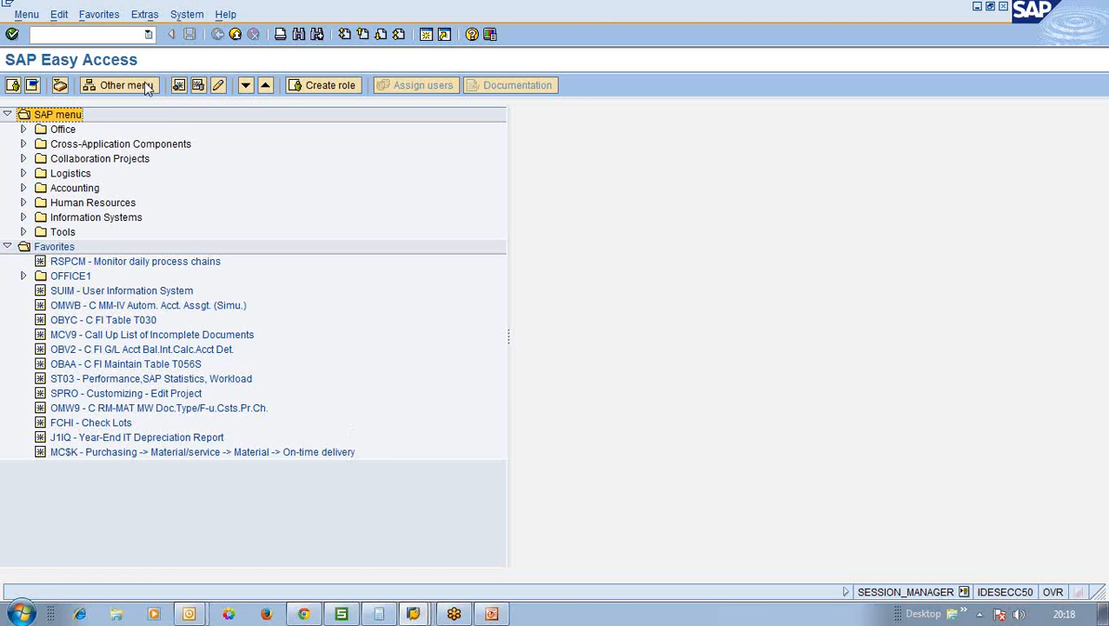
{"action": "left_click", "coordinate": [127, 36]}
{"action": "type", "text": "MM01"}
{"action": "left_click_drag", "start_coordinate": [91, 37], "coordinate": [29, 39]}
{"action": "left_click", "coordinate": [70, 38]}
{"action": "left_click", "coordinate": [12, 34]}
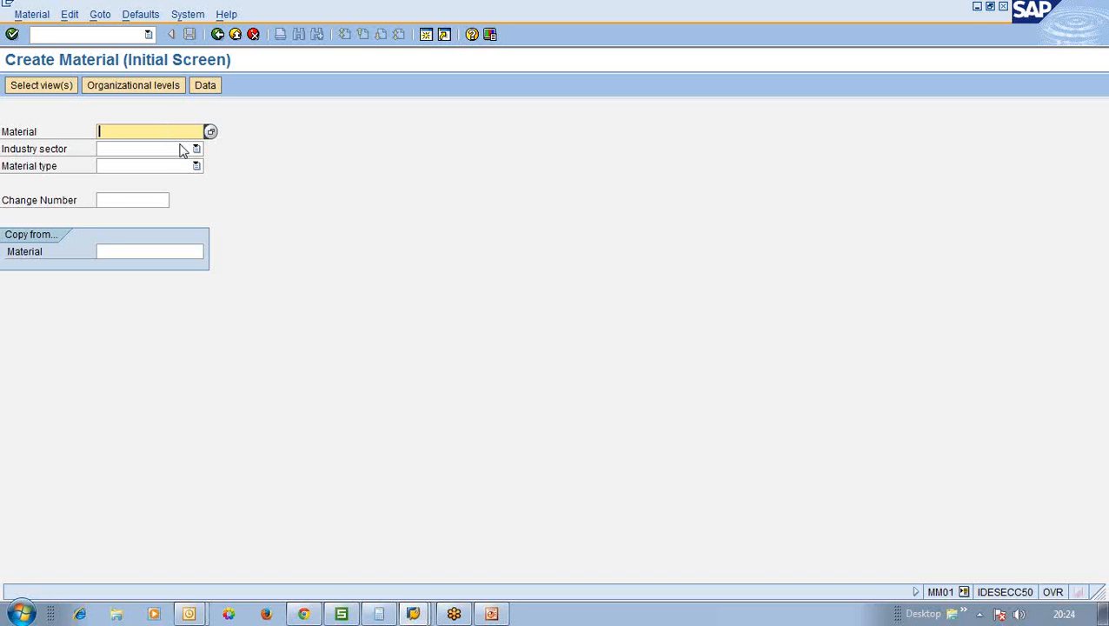
Set the new material's industry sector to M Mechanical Engineering and look through the list of available material types.
{"action": "left_click", "coordinate": [180, 153]}
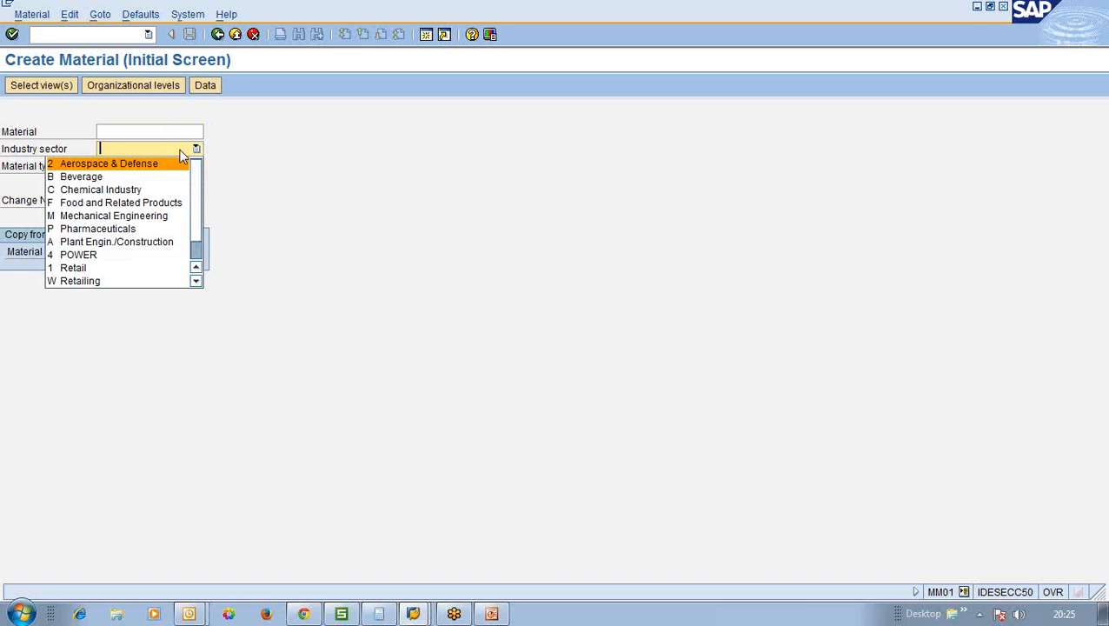
{"action": "left_click", "coordinate": [146, 217]}
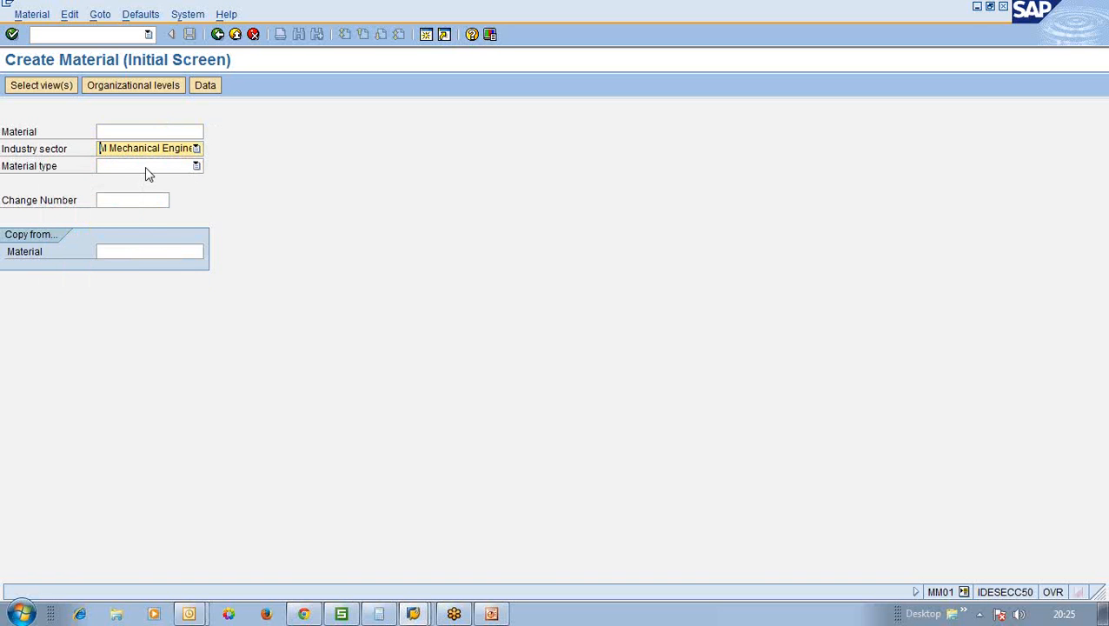
{"action": "left_click", "coordinate": [146, 170]}
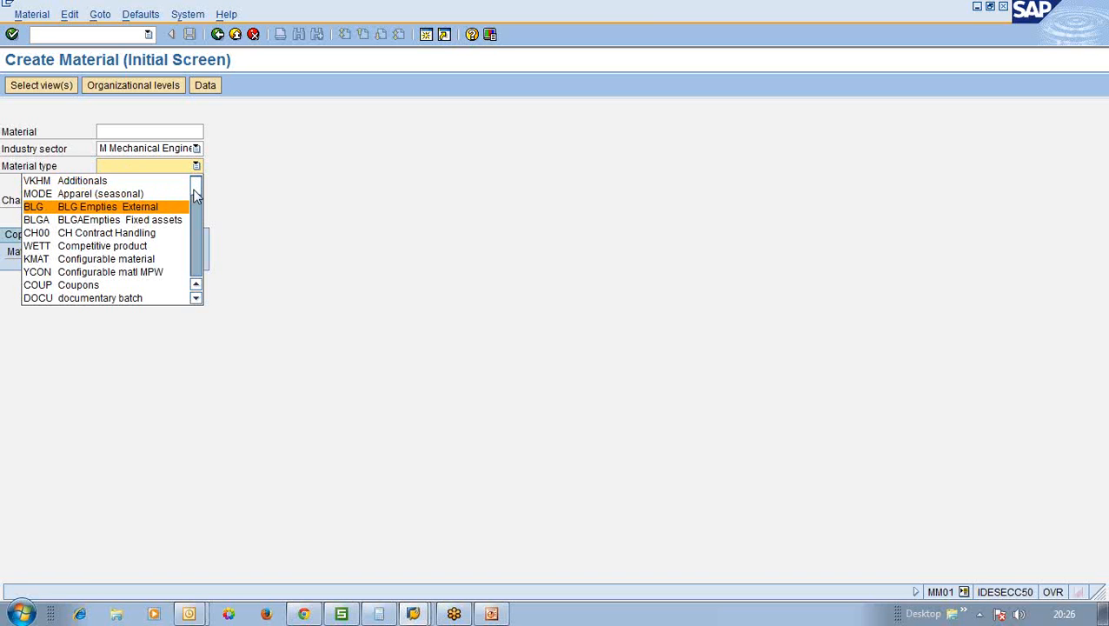
{"action": "left_click_drag", "start_coordinate": [195, 196], "coordinate": [196, 276]}
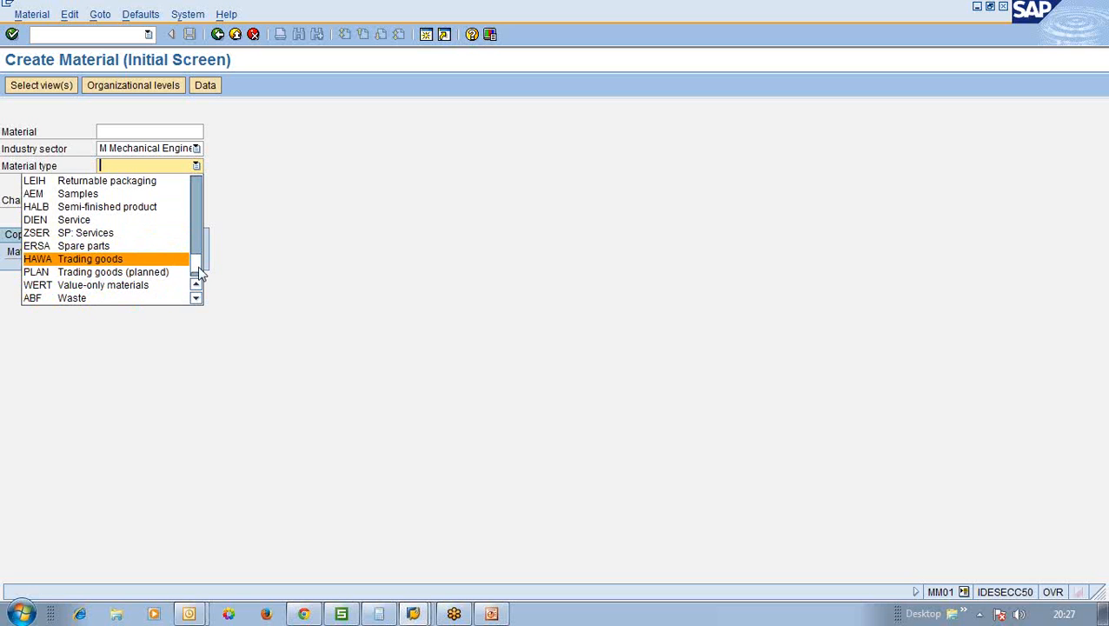
{"action": "left_click_drag", "start_coordinate": [199, 277], "coordinate": [195, 191]}
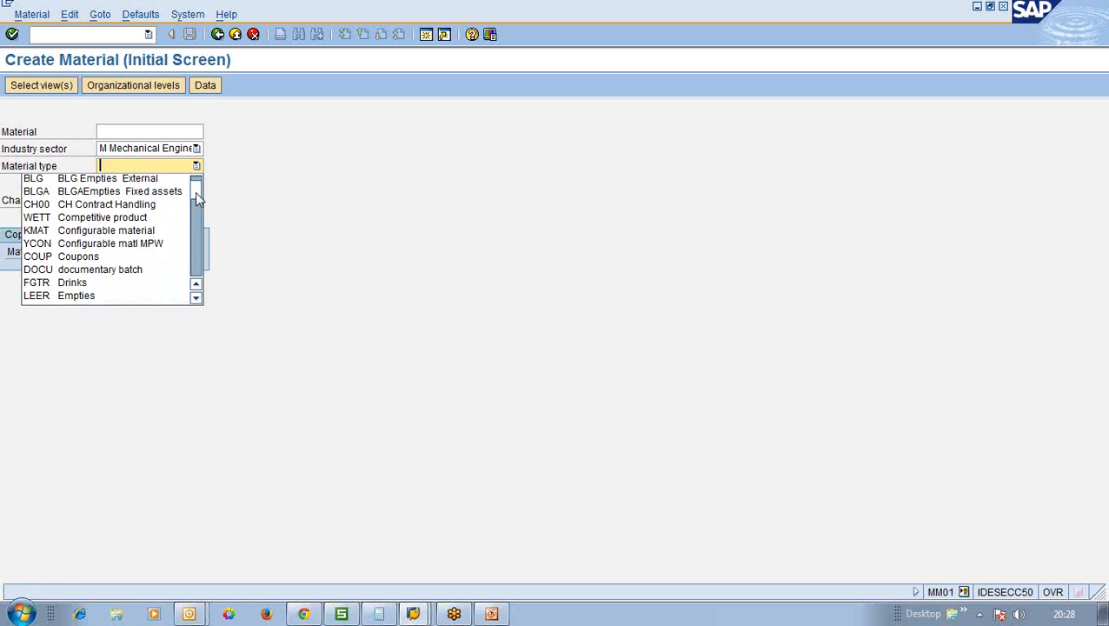
{"action": "scroll", "coordinate": [195, 191], "scroll_direction": "down", "scroll_amount": 1}
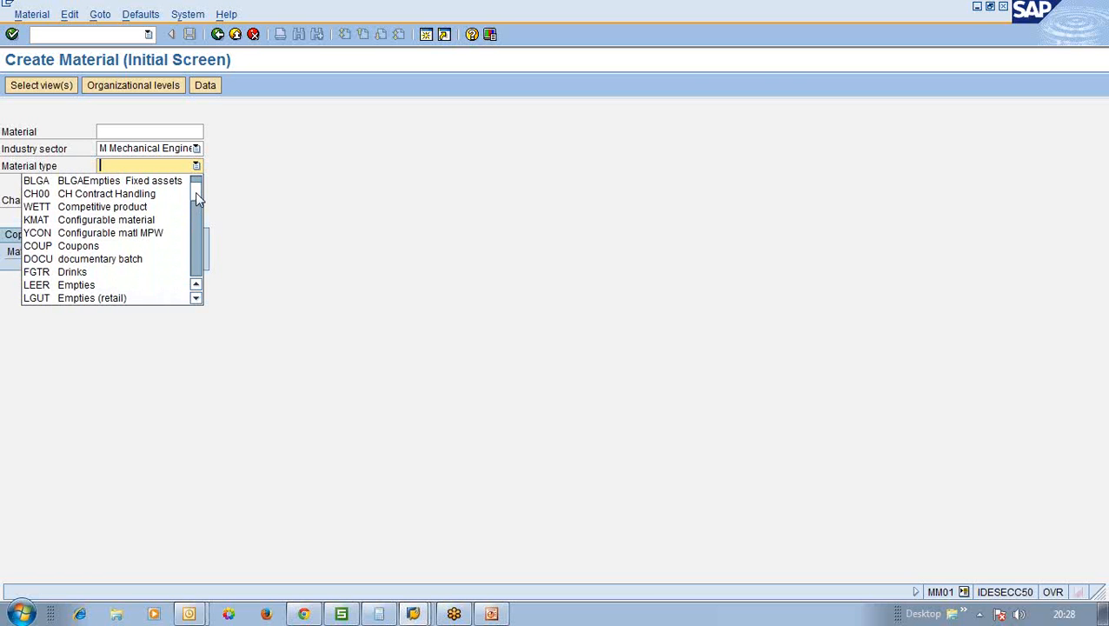
Switch to the MM presentation in PowerPoint and go to the SAP Material Types slide to review the material type codes.
{"action": "left_click", "coordinate": [491, 614]}
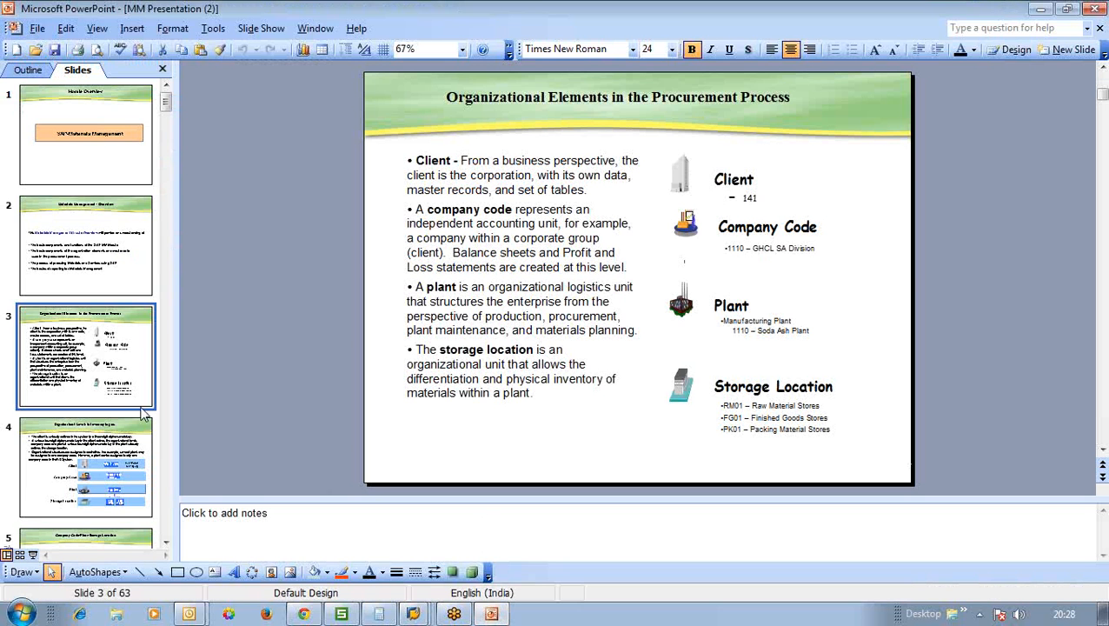
{"action": "left_click", "coordinate": [101, 462]}
{"action": "key", "text": "Down"}
{"action": "key", "text": "Down"}
{"action": "key", "text": "Down"}
{"action": "key", "text": "Down"}
{"action": "key", "text": "Down"}
{"action": "key", "text": "Down"}
{"action": "key", "text": "Down"}
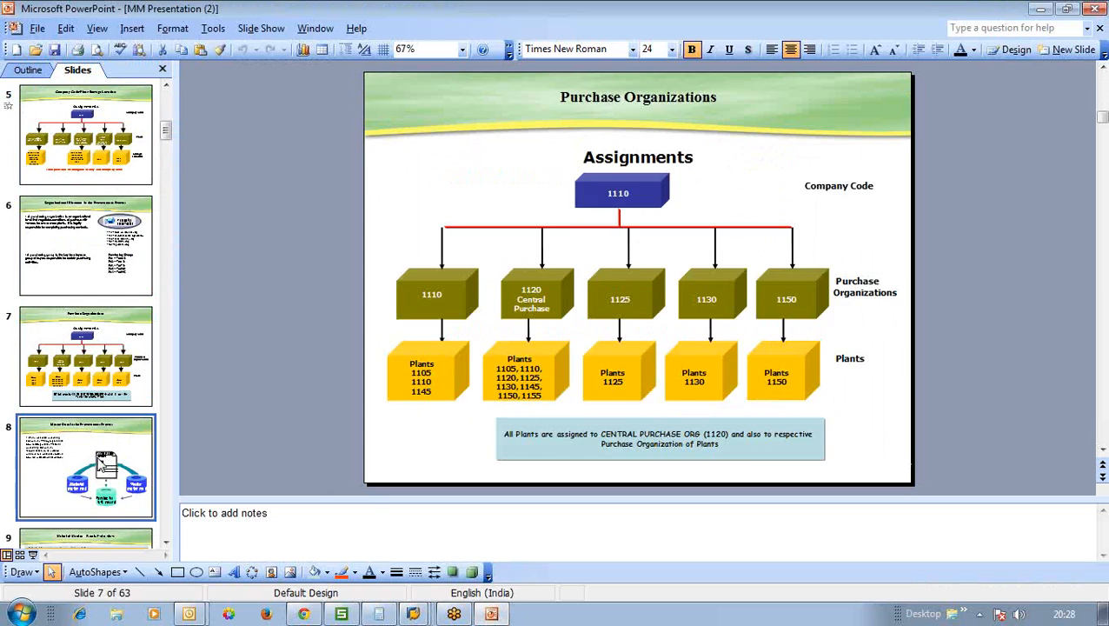
{"action": "key", "text": "Down"}
{"action": "key", "text": "Down"}
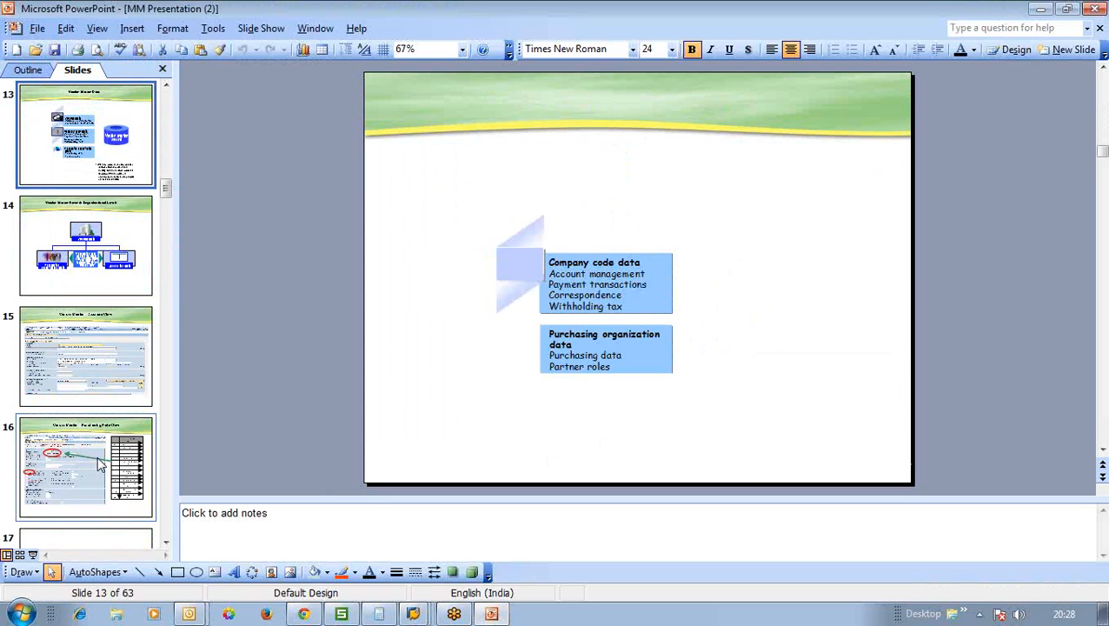
{"action": "key", "text": "Up"}
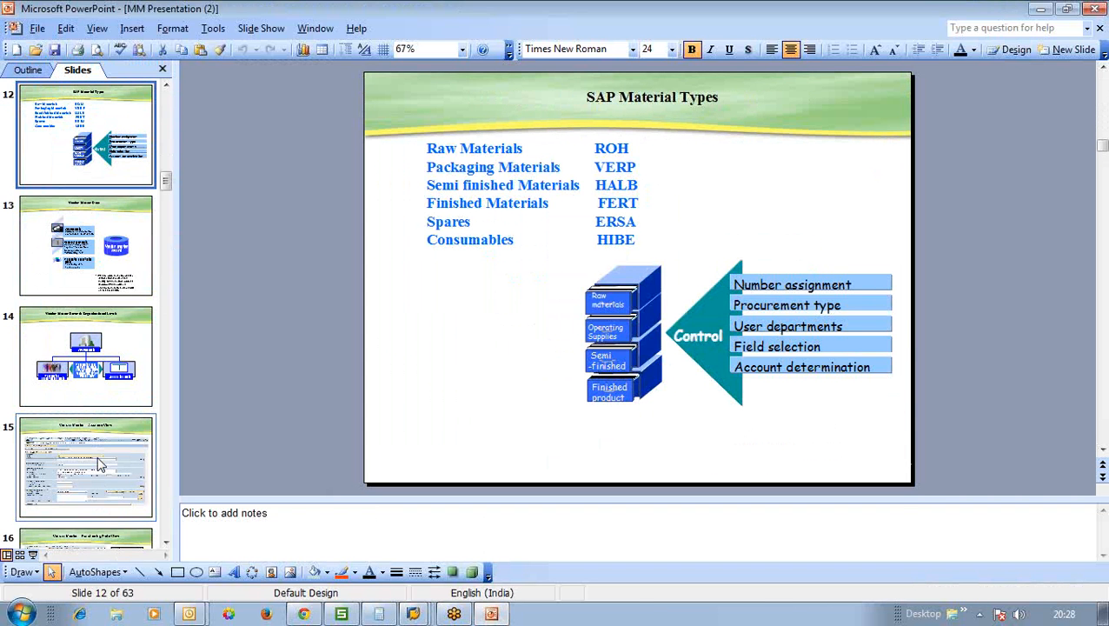
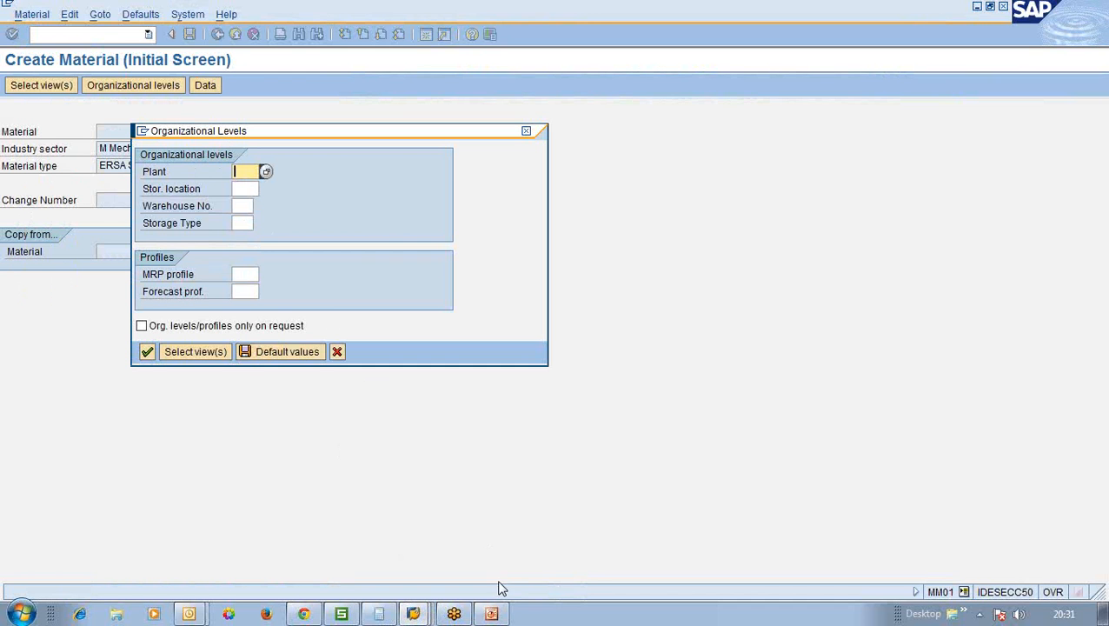
Return to the MM presentation in PowerPoint and review client and company code on the Organizational Elements in the Procurement Process slide.
{"action": "left_click", "coordinate": [492, 614]}
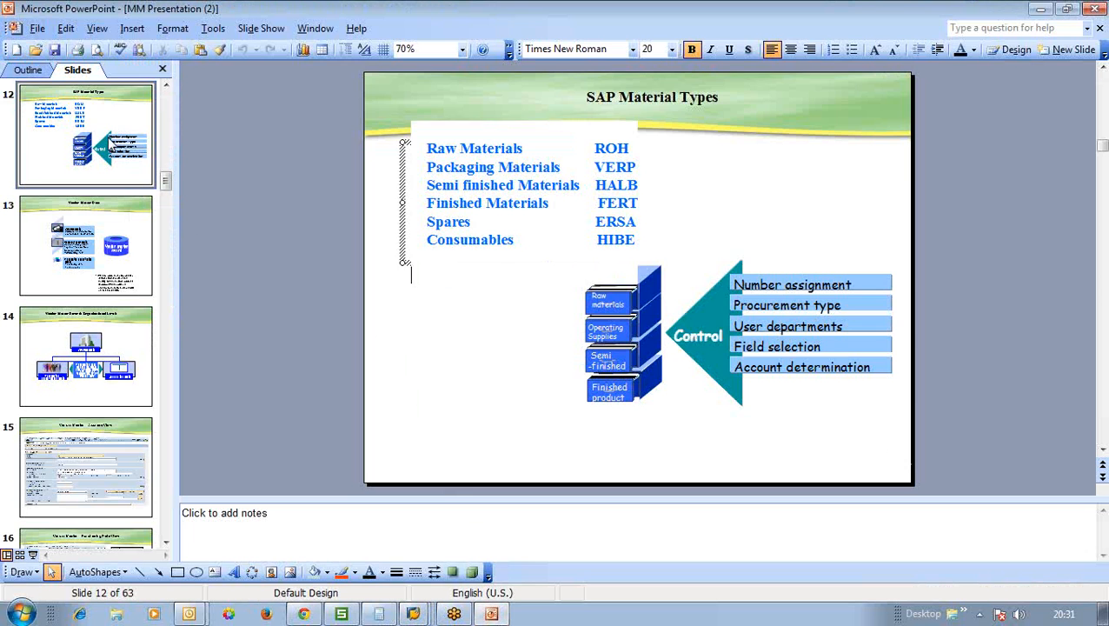
{"action": "left_click", "coordinate": [111, 145]}
{"action": "scroll", "coordinate": [111, 144], "scroll_direction": "up", "scroll_amount": 4}
{"action": "scroll", "coordinate": [111, 144], "scroll_direction": "up", "scroll_amount": 5}
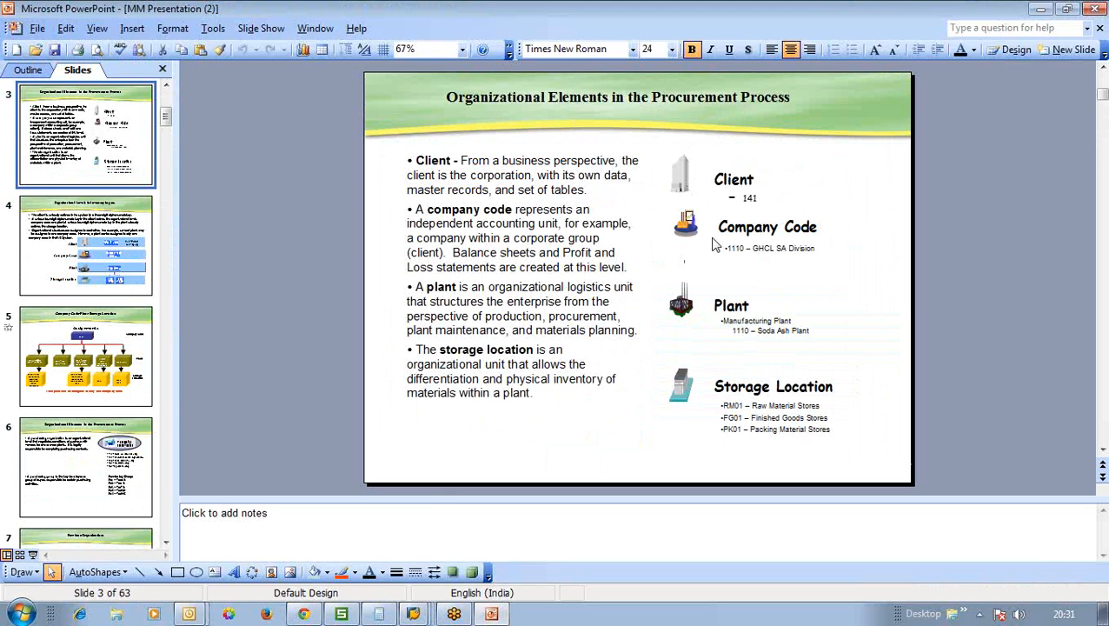
{"action": "double_click", "coordinate": [745, 182]}
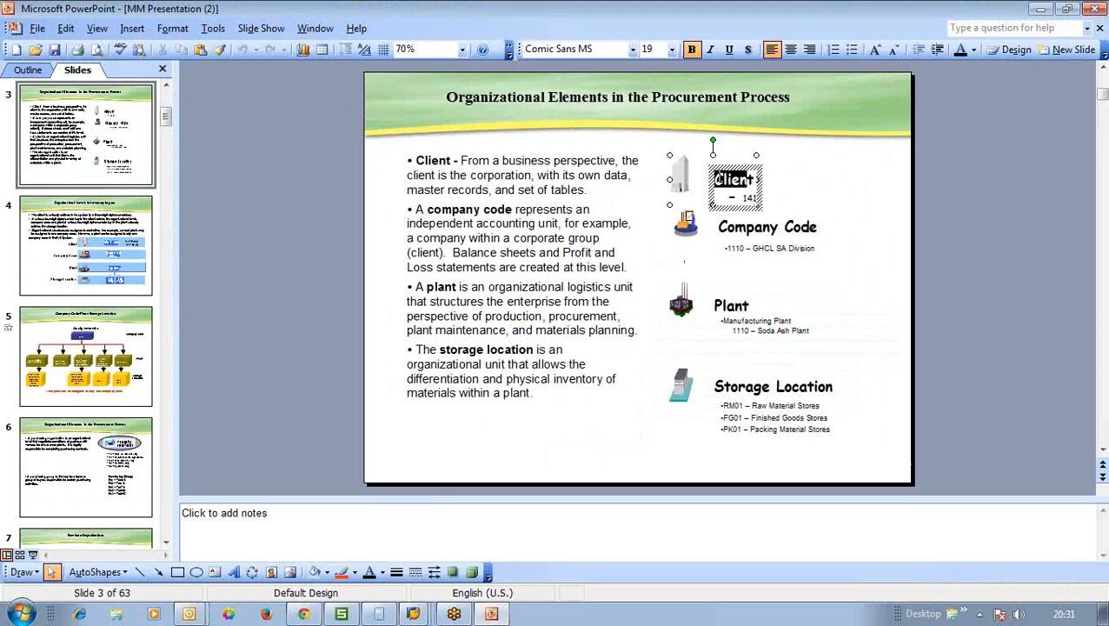
{"action": "left_click", "coordinate": [720, 223]}
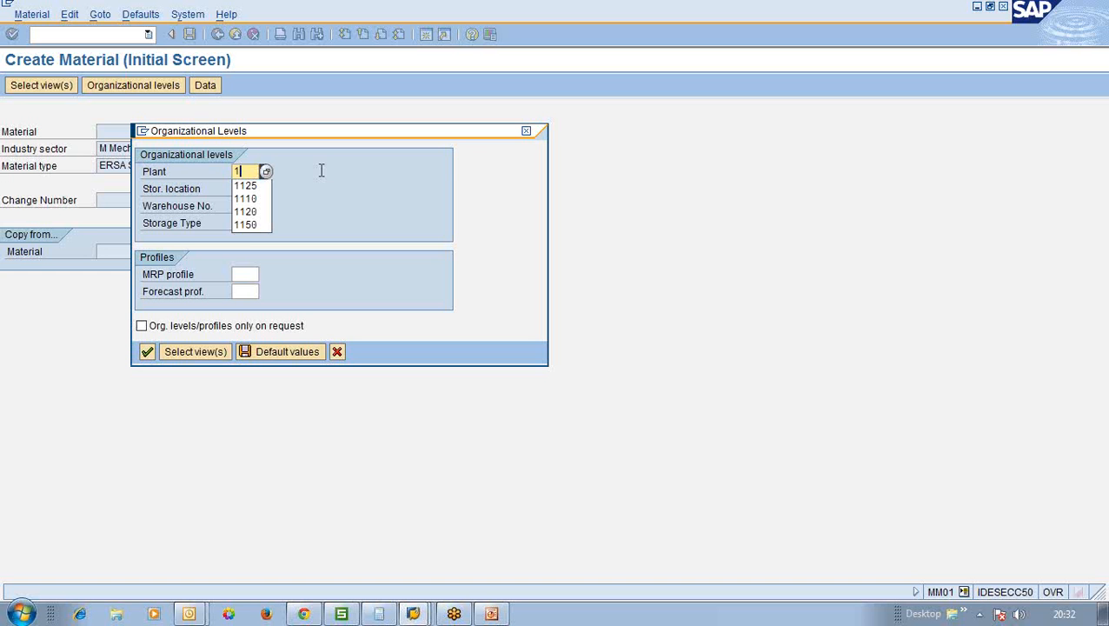
{"action": "type", "text": "21"}
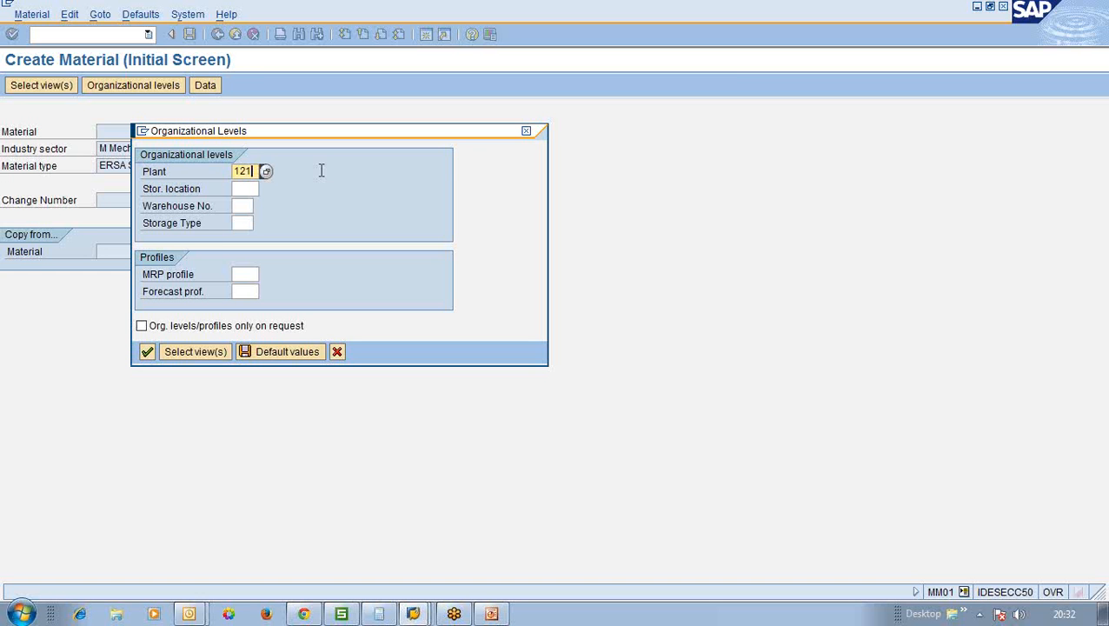
{"action": "left_click", "coordinate": [258, 187]}
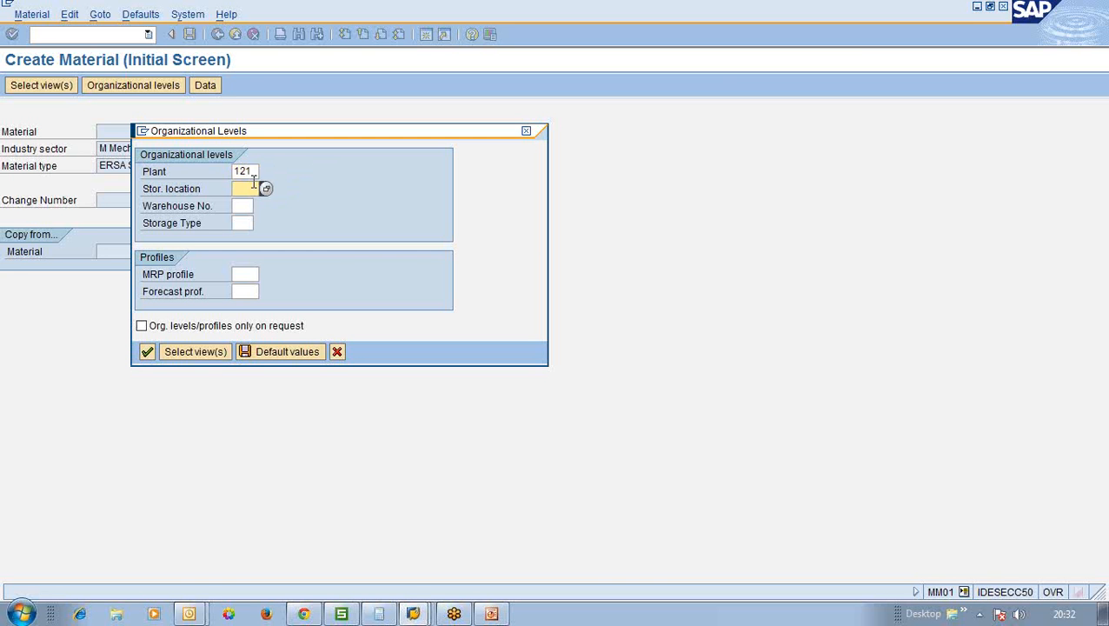
{"action": "left_click", "coordinate": [253, 171]}
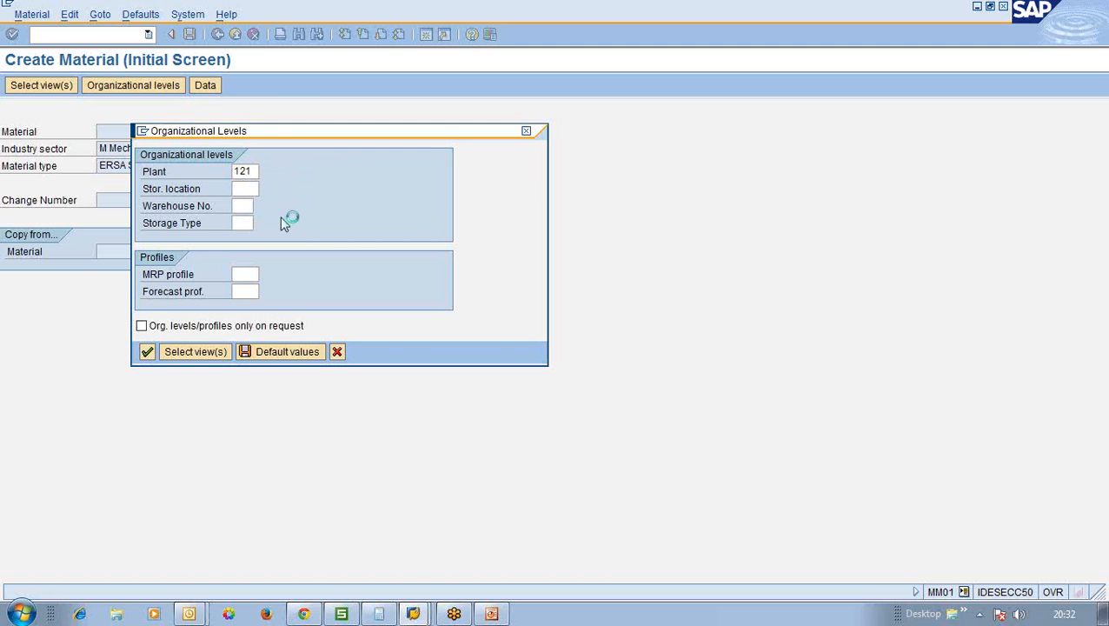
{"action": "left_click", "coordinate": [103, 489]}
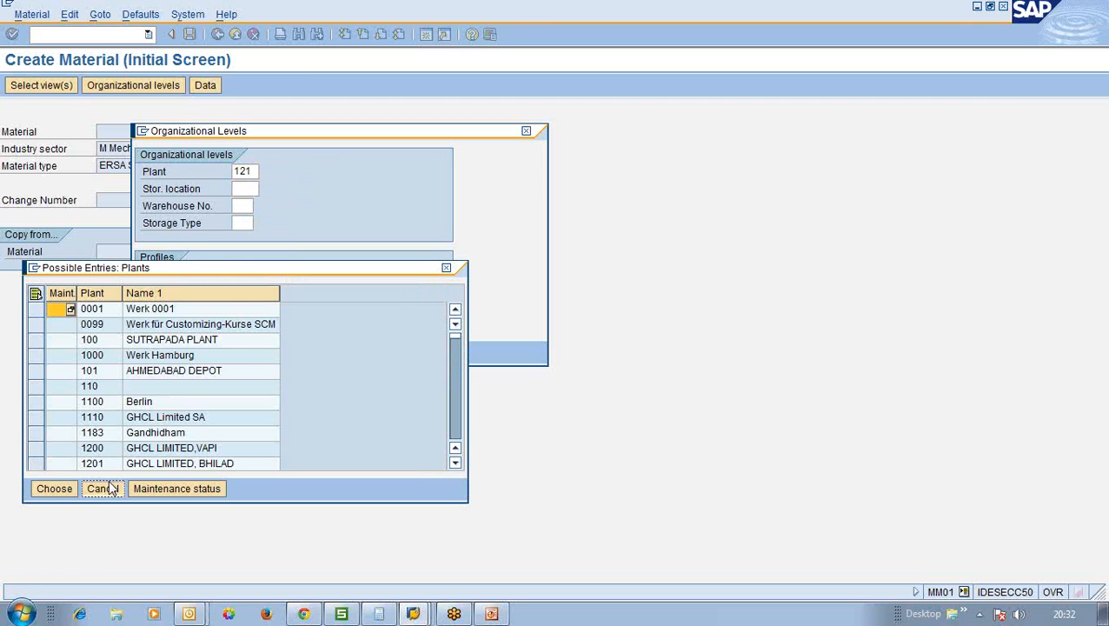
{"action": "key", "text": "BackSpace"}
{"action": "key", "text": "BackSpace"}
{"action": "key", "text": "BackSpace"}
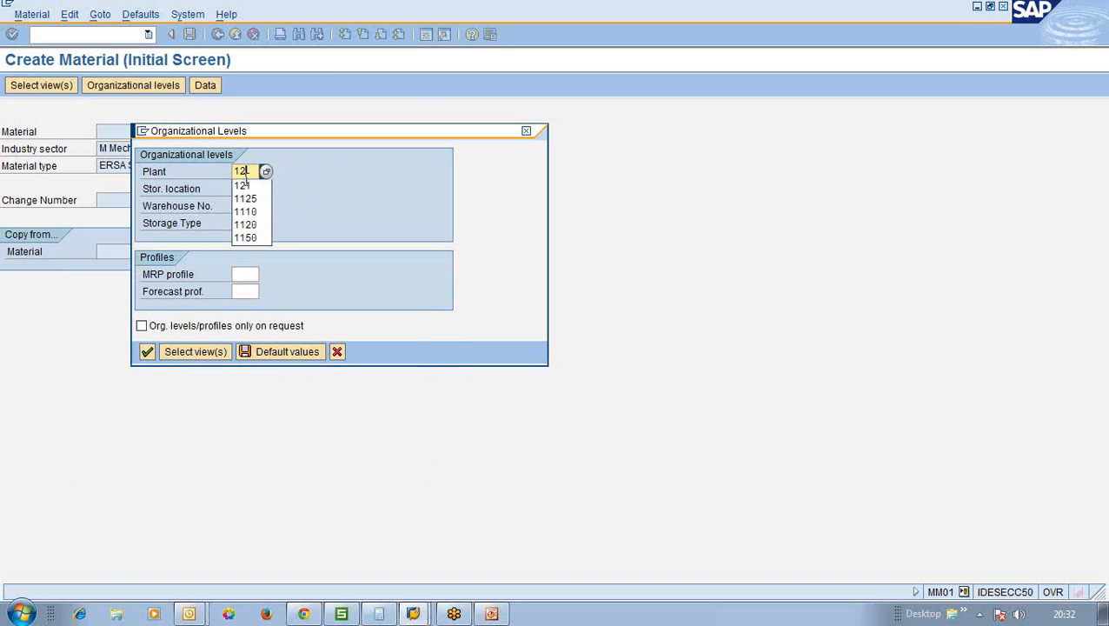
Look through the possible plants and choose TEST, TEST PLANT FOR CO.TEST, as the material's plant.
{"action": "left_click", "coordinate": [251, 169]}
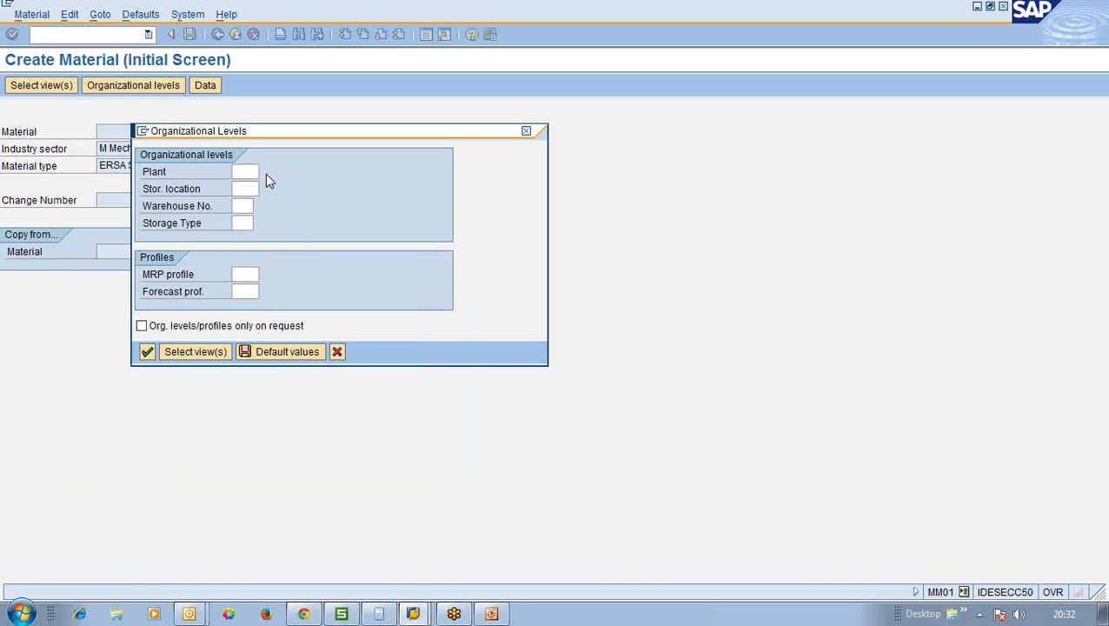
{"action": "left_click", "coordinate": [265, 173]}
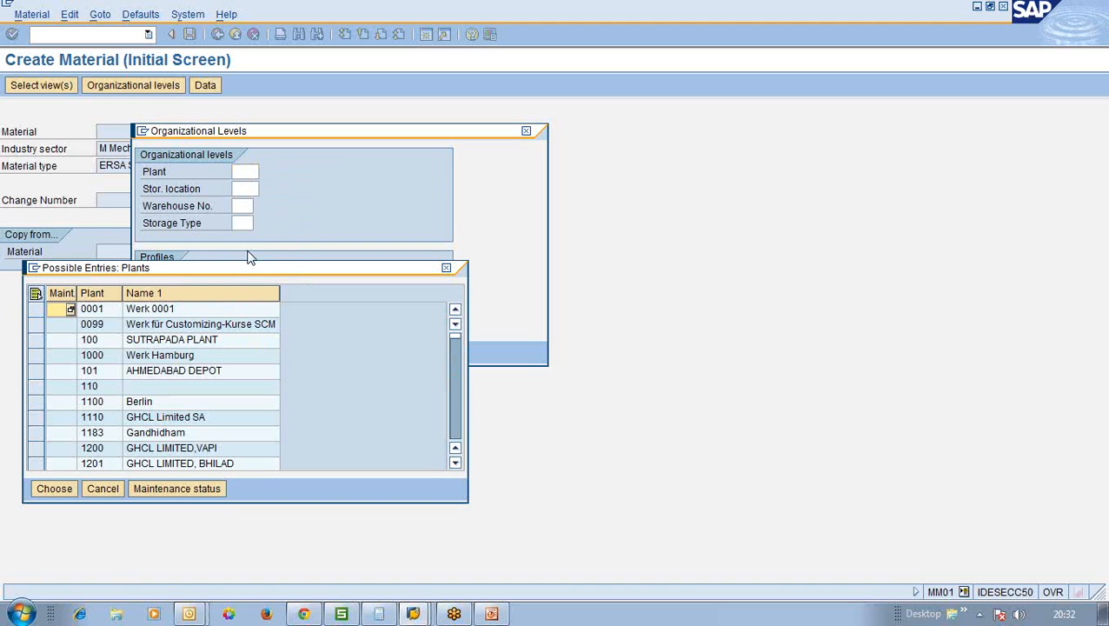
{"action": "left_click", "coordinate": [226, 330]}
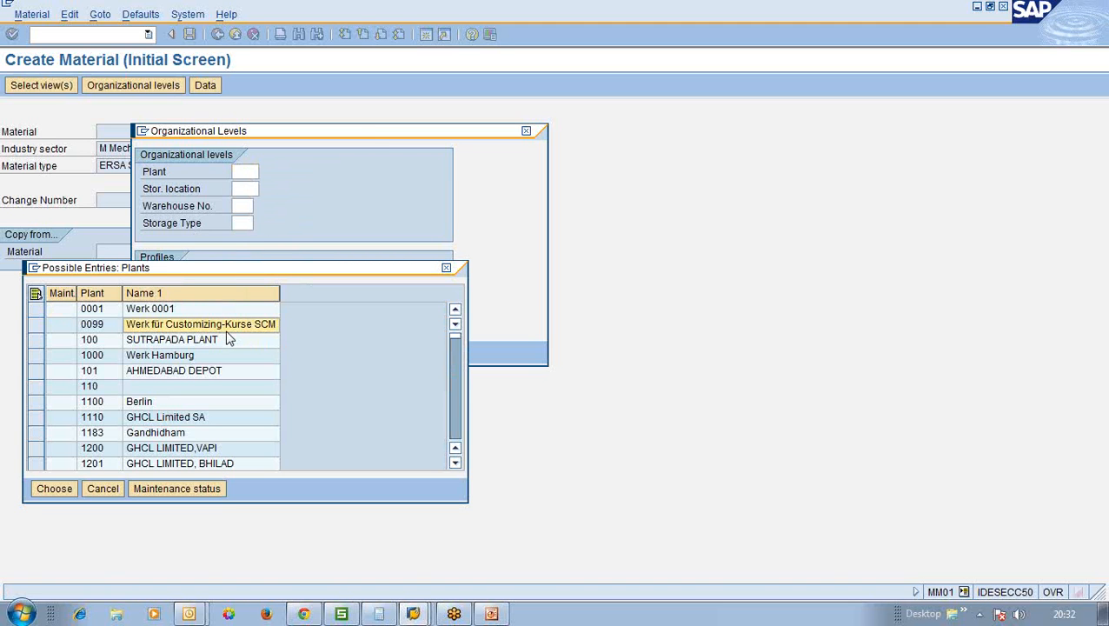
{"action": "key", "text": "Down"}
{"action": "key", "text": "Down"}
{"action": "key", "text": "Down"}
{"action": "key", "text": "Down"}
{"action": "key", "text": "Down"}
{"action": "key", "text": "Down"}
{"action": "key", "text": "Down"}
{"action": "key", "text": "Down"}
{"action": "key", "text": "Down"}
{"action": "key", "text": "Down"}
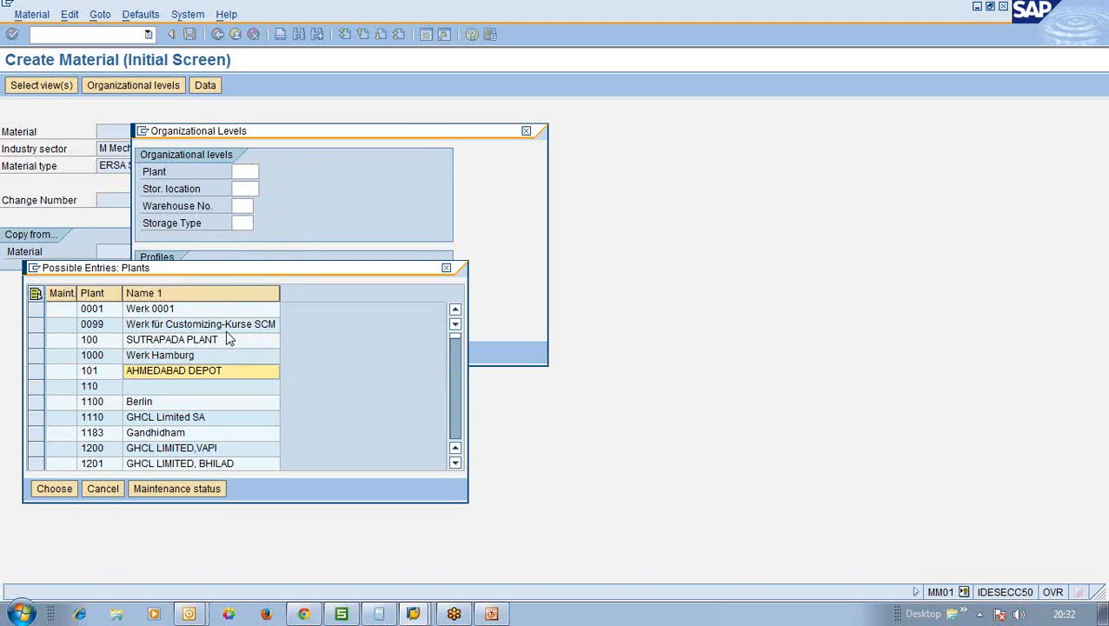
{"action": "key", "text": "Down"}
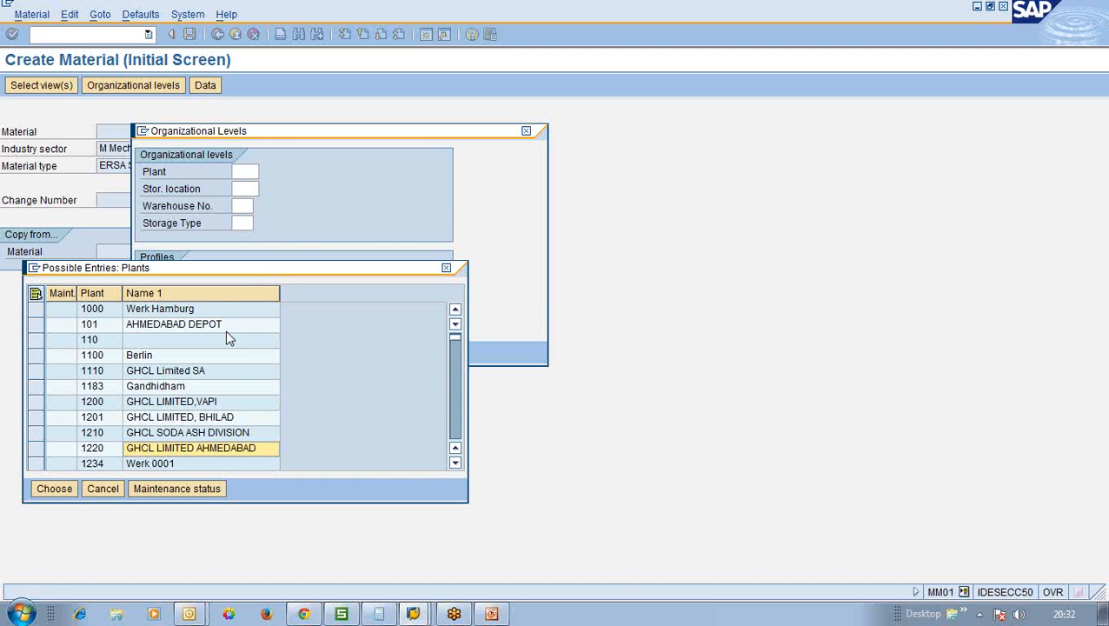
{"action": "key", "text": "Down"}
{"action": "key", "text": "Down"}
{"action": "key", "text": "Down"}
{"action": "key", "text": "Down"}
{"action": "key", "text": "Down"}
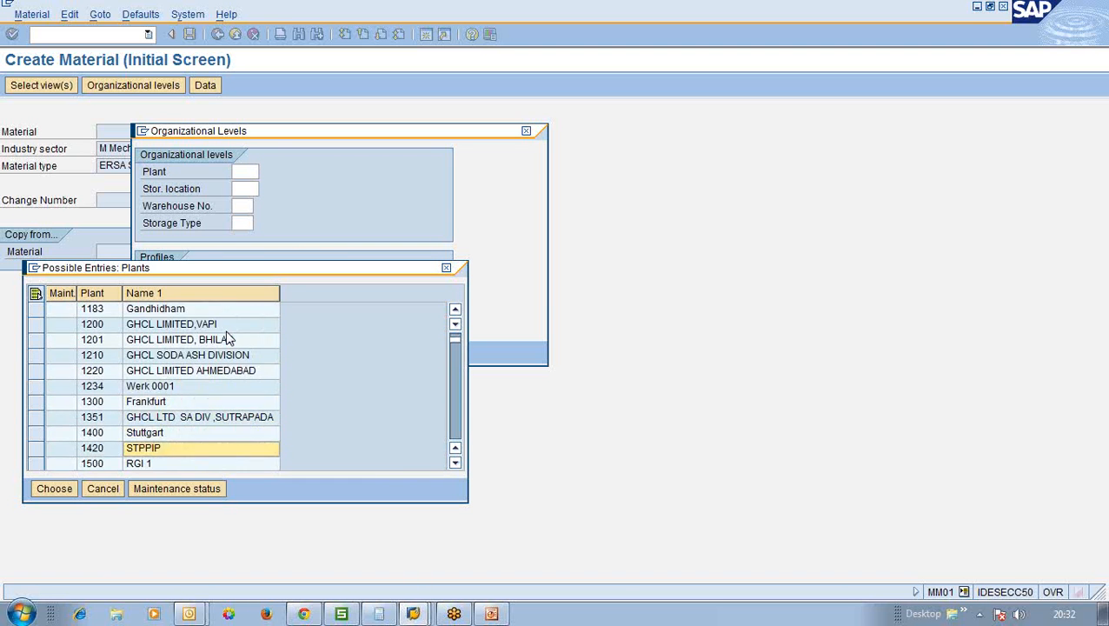
{"action": "key", "text": "Down"}
{"action": "key", "text": "Down"}
{"action": "key", "text": "Down"}
{"action": "key", "text": "Down"}
{"action": "key", "text": "Down"}
{"action": "key", "text": "Down"}
{"action": "key", "text": "Down"}
{"action": "key", "text": "Down"}
{"action": "key", "text": "Down"}
{"action": "key", "text": "Down"}
{"action": "key", "text": "Down"}
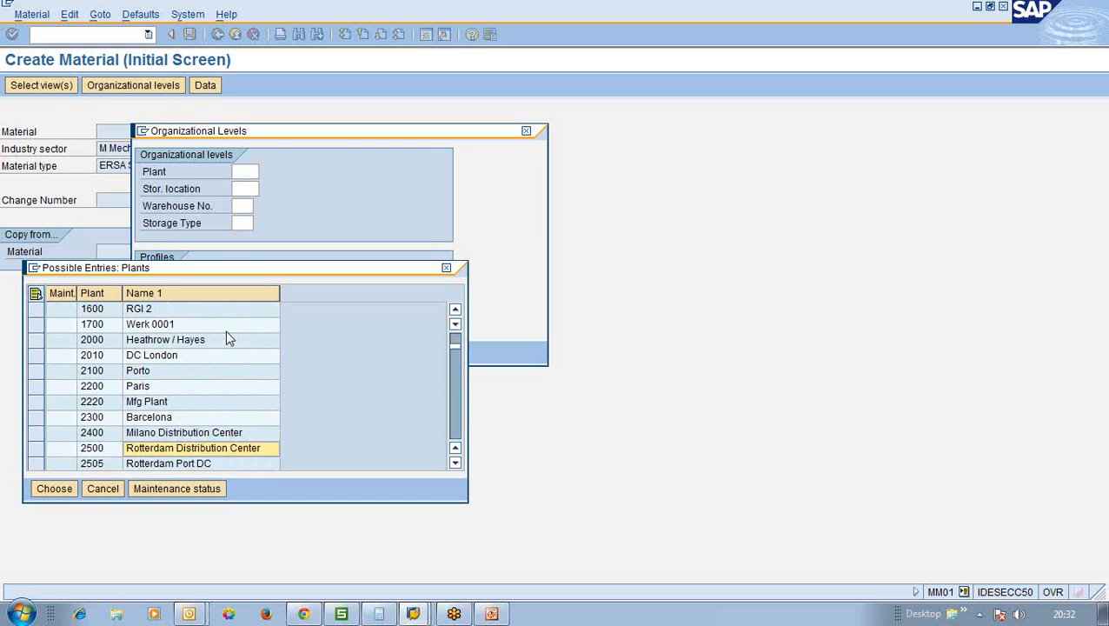
{"action": "key", "text": "Down"}
{"action": "key", "text": "Down"}
{"action": "key", "text": "Down"}
{"action": "key", "text": "Down"}
{"action": "key", "text": "Down"}
{"action": "key", "text": "Down"}
{"action": "key", "text": "Down"}
{"action": "key", "text": "Down"}
{"action": "key", "text": "Down"}
{"action": "key", "text": "Down"}
{"action": "key", "text": "Down"}
{"action": "key", "text": "Down"}
{"action": "key", "text": "Down"}
{"action": "key", "text": "Down"}
{"action": "key", "text": "Down"}
{"action": "key", "text": "Down"}
{"action": "key", "text": "Down"}
{"action": "key", "text": "Down"}
{"action": "key", "text": "Down"}
{"action": "key", "text": "Down"}
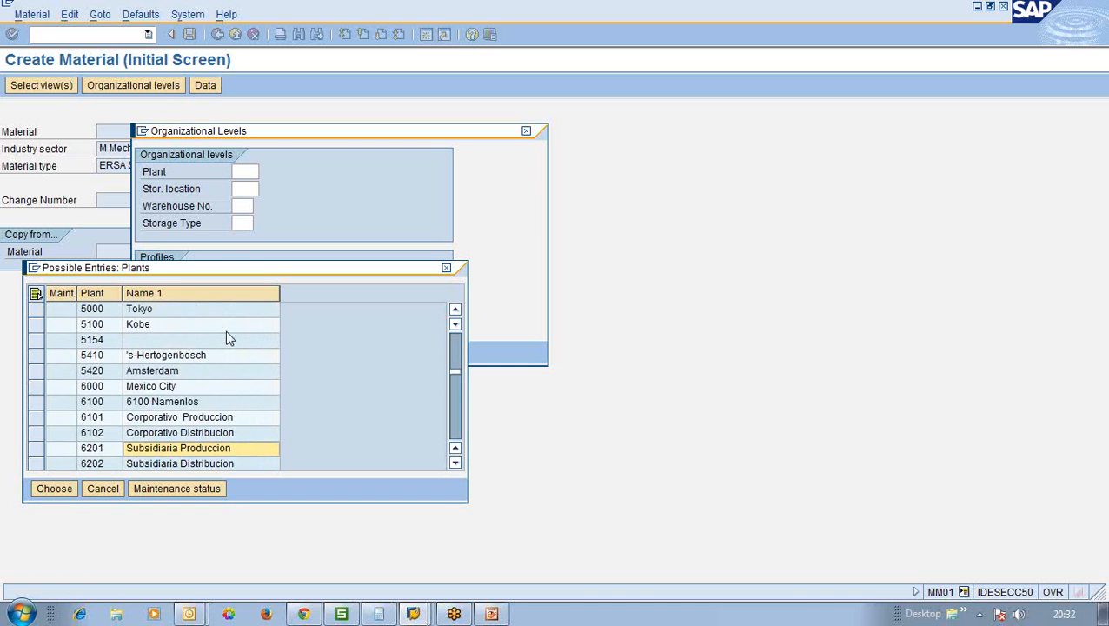
{"action": "key", "text": "Down"}
{"action": "key", "text": "Down"}
{"action": "key", "text": "Down"}
{"action": "key", "text": "Down"}
{"action": "key", "text": "Down"}
{"action": "key", "text": "Down"}
{"action": "key", "text": "Down"}
{"action": "key", "text": "Down"}
{"action": "key", "text": "Down"}
{"action": "key", "text": "Down"}
{"action": "key", "text": "Down"}
{"action": "key", "text": "Down"}
{"action": "key", "text": "Down"}
{"action": "key", "text": "Down"}
{"action": "key", "text": "Down"}
{"action": "key", "text": "Down"}
{"action": "key", "text": "Down"}
{"action": "key", "text": "Down"}
{"action": "key", "text": "Down"}
{"action": "key", "text": "Down"}
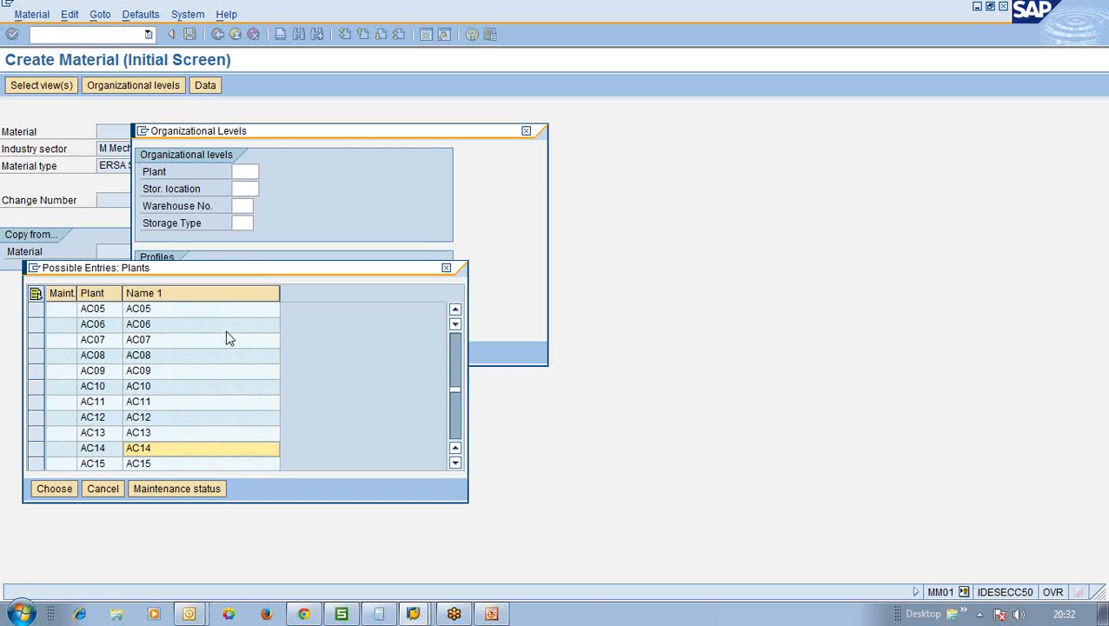
{"action": "key", "text": "Down"}
{"action": "key", "text": "Down"}
{"action": "key", "text": "Down"}
{"action": "key", "text": "Down"}
{"action": "key", "text": "Down"}
{"action": "key", "text": "Down"}
{"action": "key", "text": "Down"}
{"action": "key", "text": "Down"}
{"action": "key", "text": "Down"}
{"action": "key", "text": "Down"}
{"action": "key", "text": "Down"}
{"action": "key", "text": "Down"}
{"action": "key", "text": "Down"}
{"action": "key", "text": "Down"}
{"action": "key", "text": "Down"}
{"action": "key", "text": "Down"}
{"action": "key", "text": "Down"}
{"action": "key", "text": "Down"}
{"action": "key", "text": "Down"}
{"action": "key", "text": "Down"}
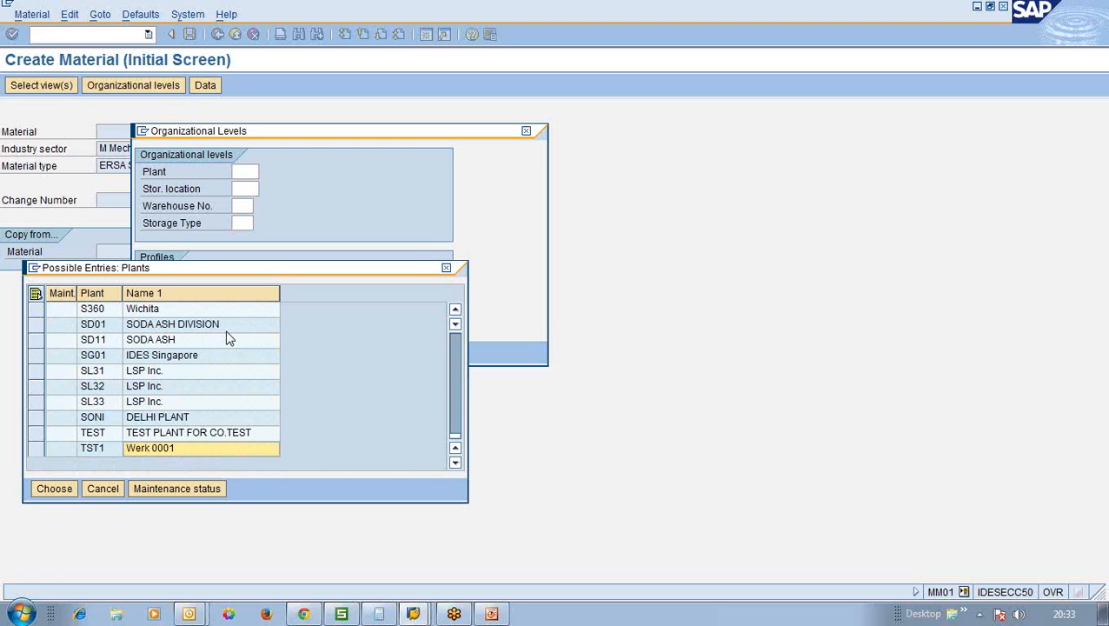
{"action": "key", "text": "Up"}
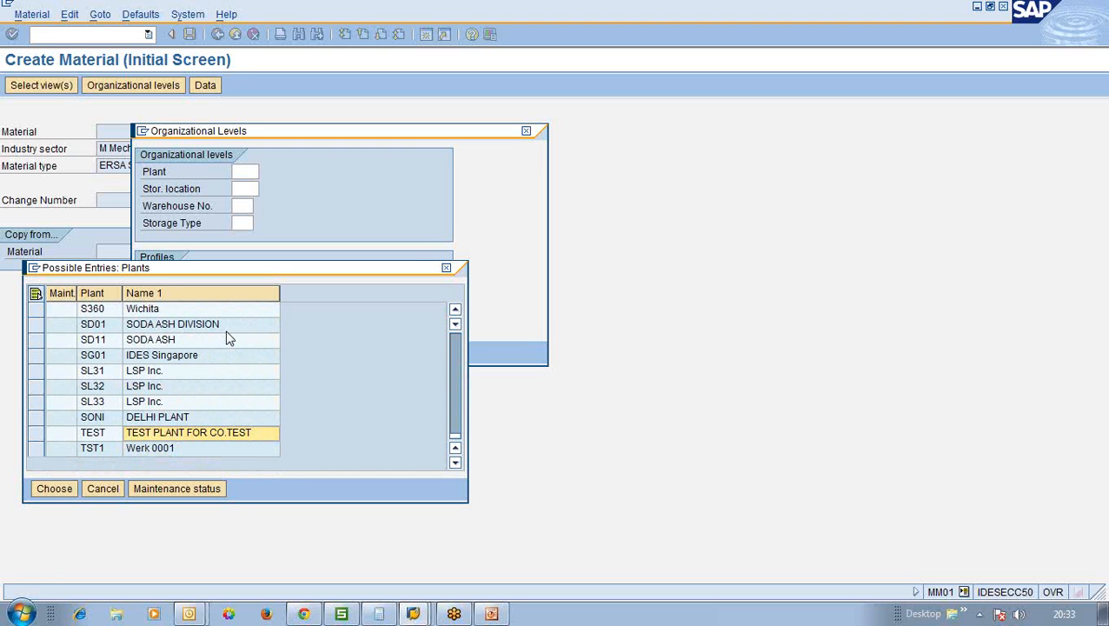
{"action": "double_click", "coordinate": [111, 434]}
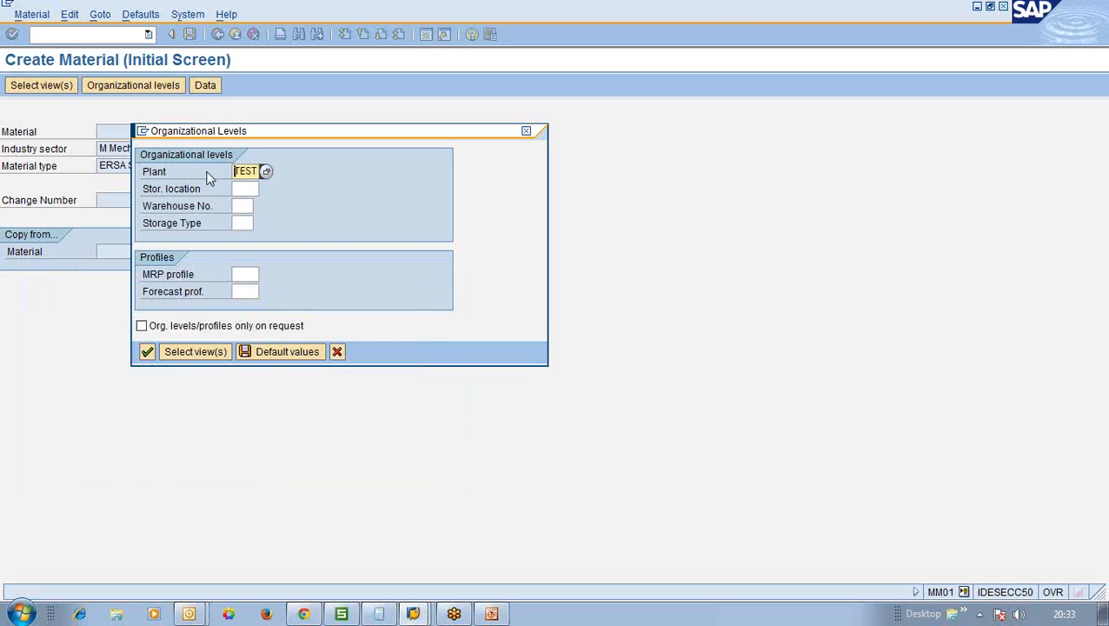
Choose storage location TEST, Main Storage, of plant TEST and confirm the organizational levels.
{"action": "left_click", "coordinate": [243, 189]}
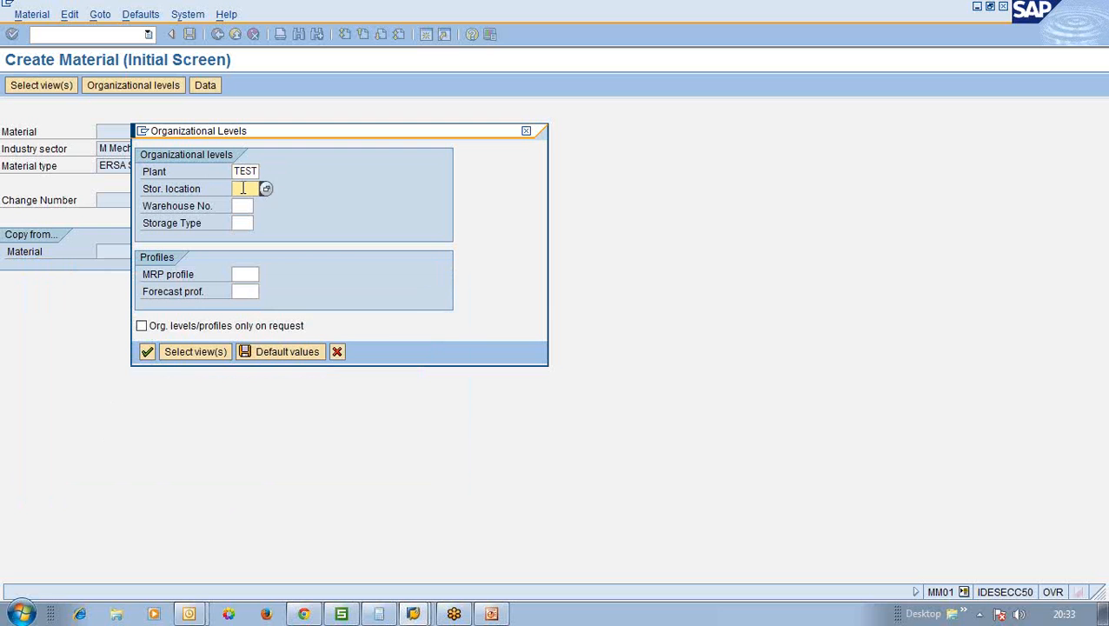
{"action": "key", "text": "F4"}
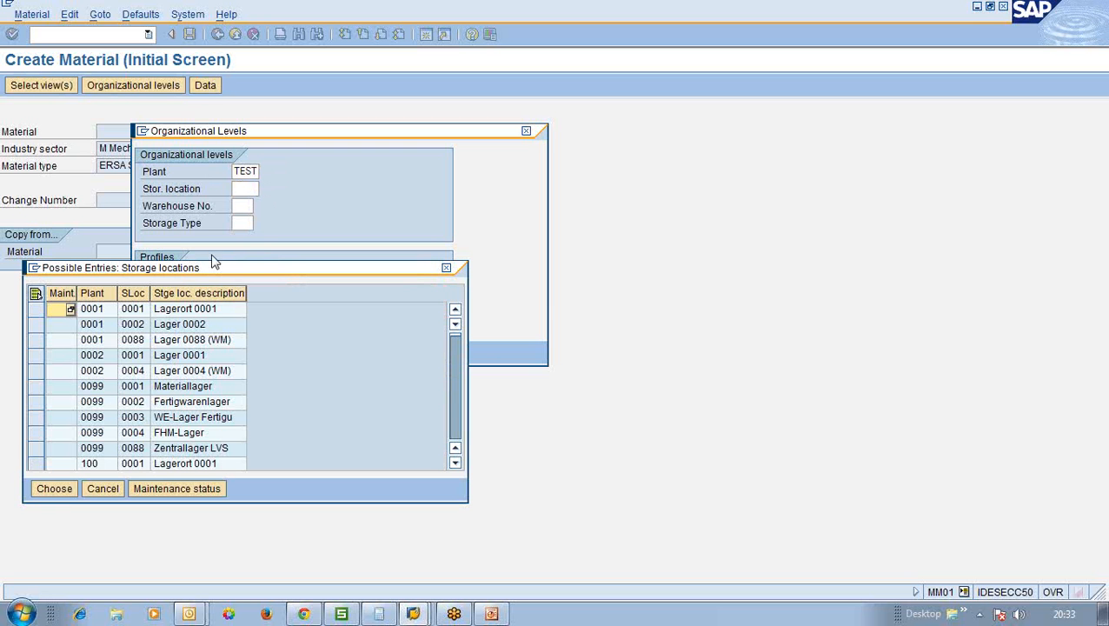
{"action": "left_click", "coordinate": [200, 325]}
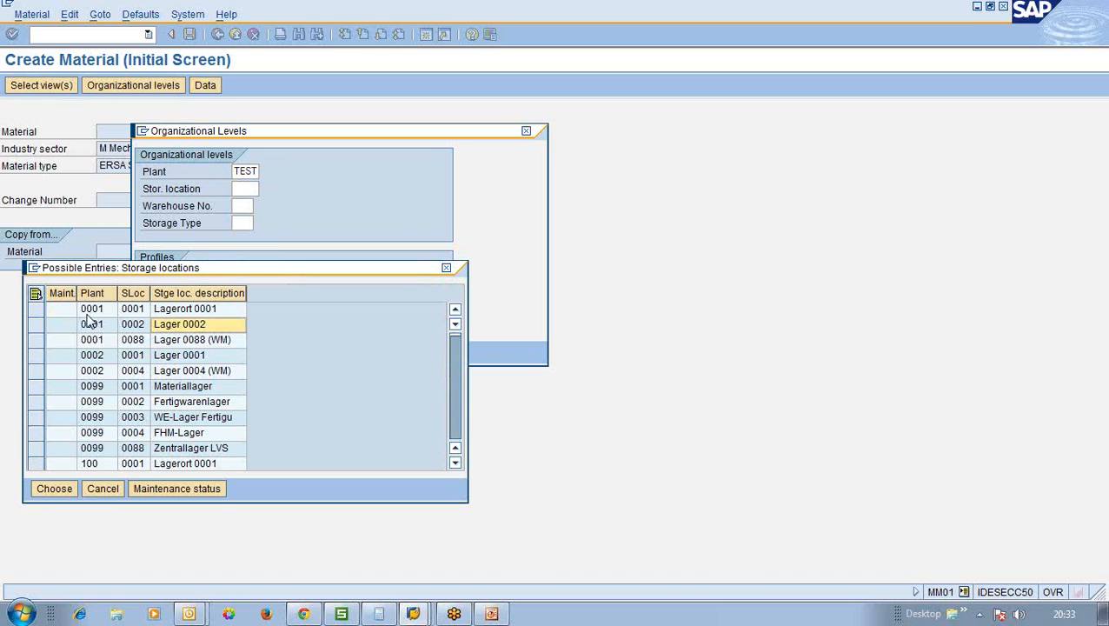
{"action": "left_click", "coordinate": [135, 345]}
{"action": "scroll", "coordinate": [134, 348], "scroll_direction": "down", "scroll_amount": 20}
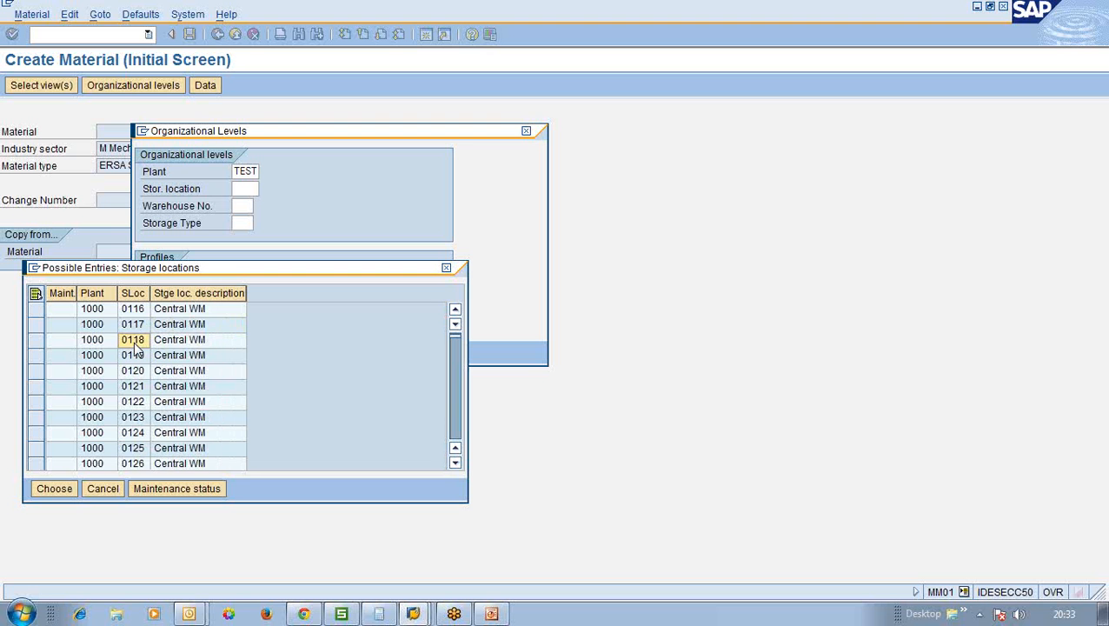
{"action": "scroll", "coordinate": [135, 348], "scroll_direction": "down", "scroll_amount": 10}
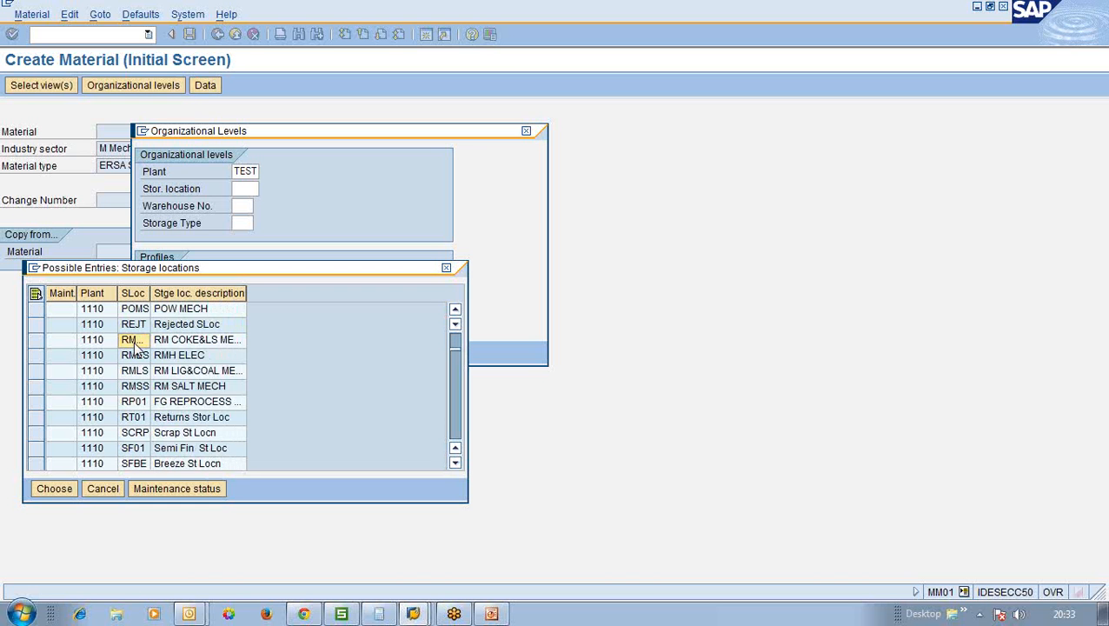
{"action": "left_click_drag", "start_coordinate": [456, 361], "coordinate": [456, 449]}
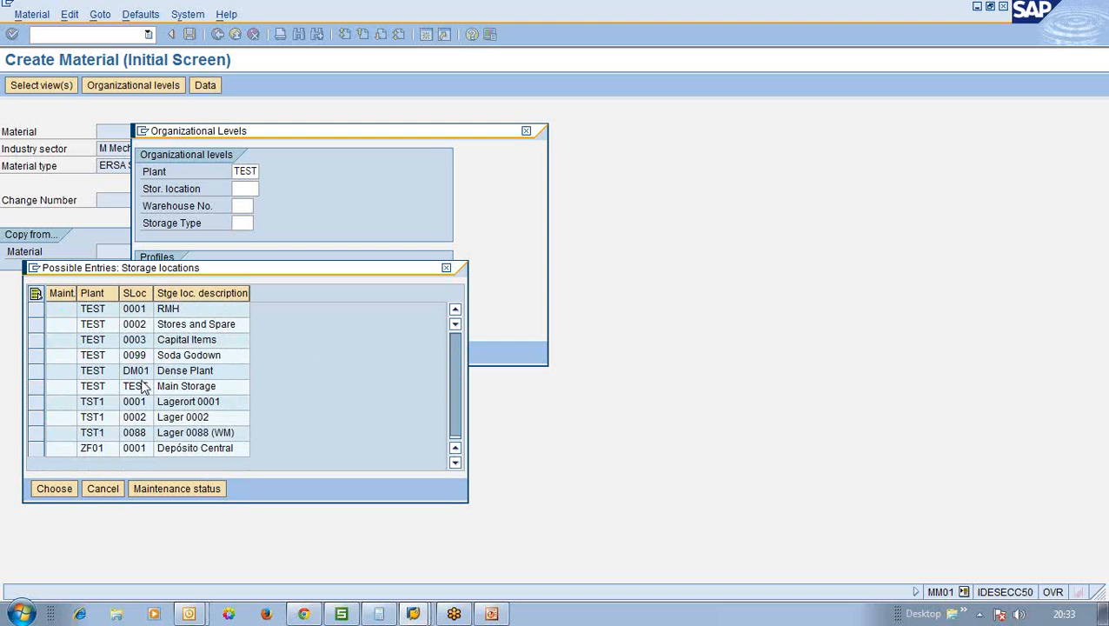
{"action": "double_click", "coordinate": [140, 383]}
{"action": "double_click", "coordinate": [141, 389]}
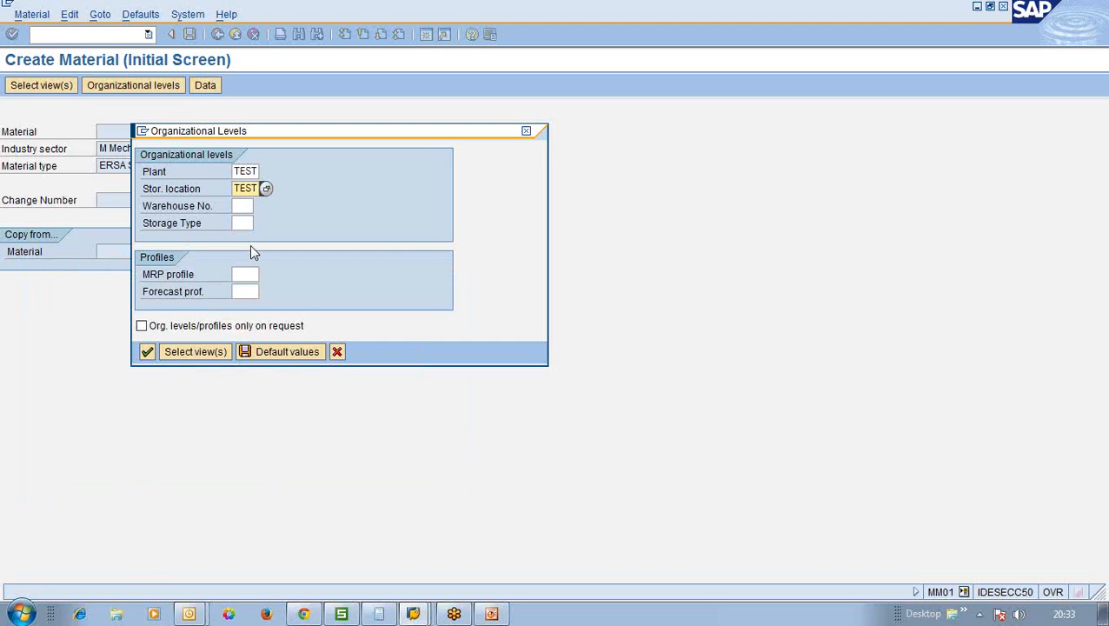
{"action": "left_click", "coordinate": [148, 352]}
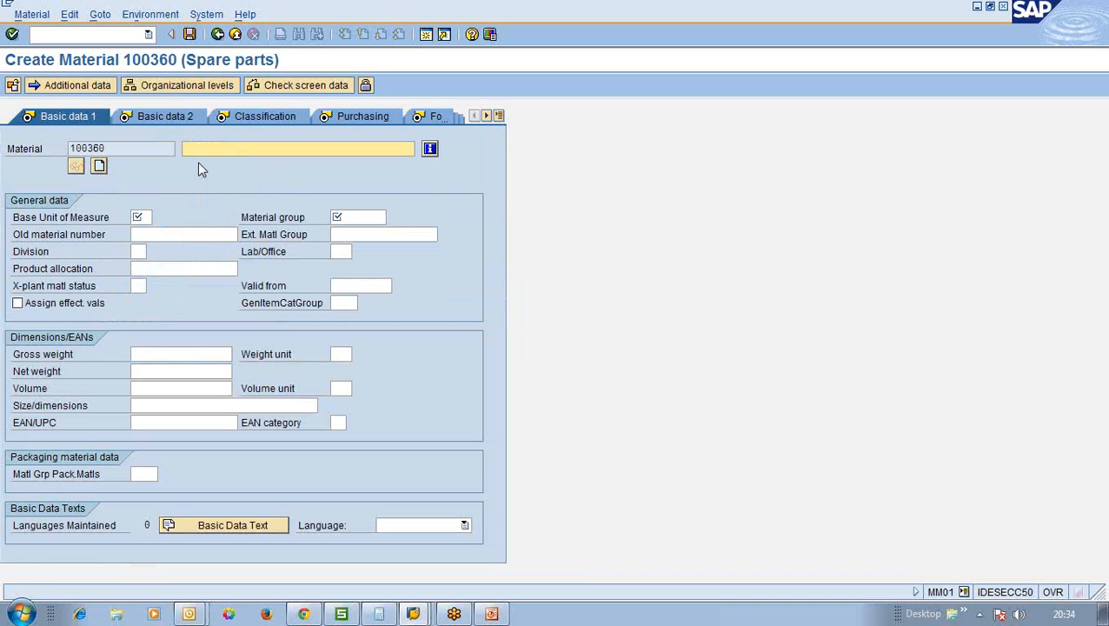
Review the list of available material master views and enter TATA SKY as the material description.
{"action": "left_click", "coordinate": [186, 150]}
{"action": "left_click", "coordinate": [500, 115]}
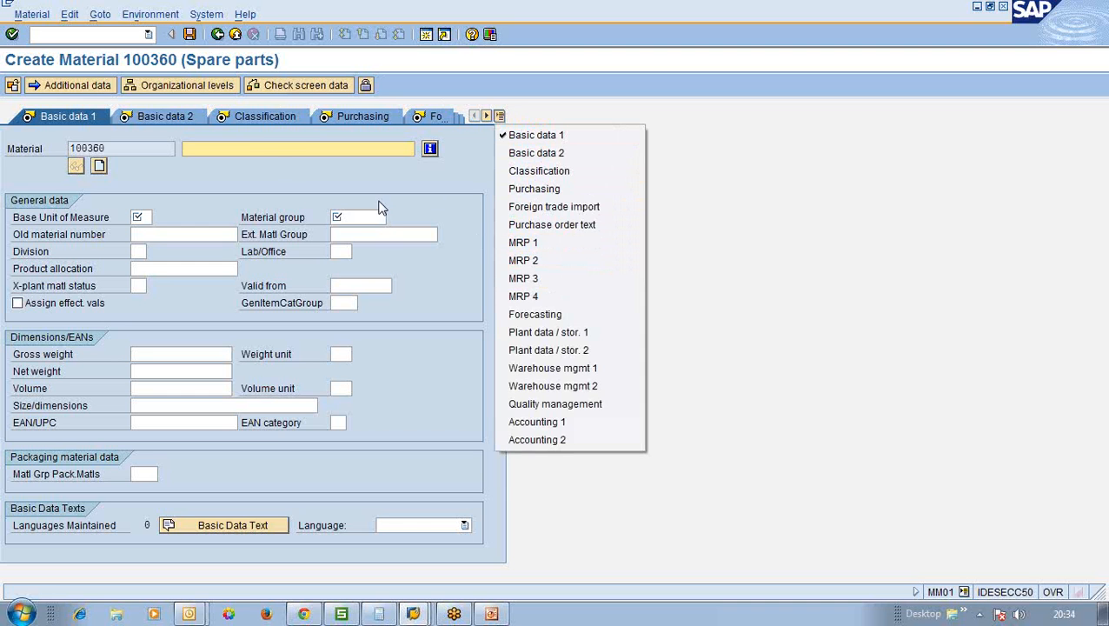
{"action": "left_click", "coordinate": [272, 151]}
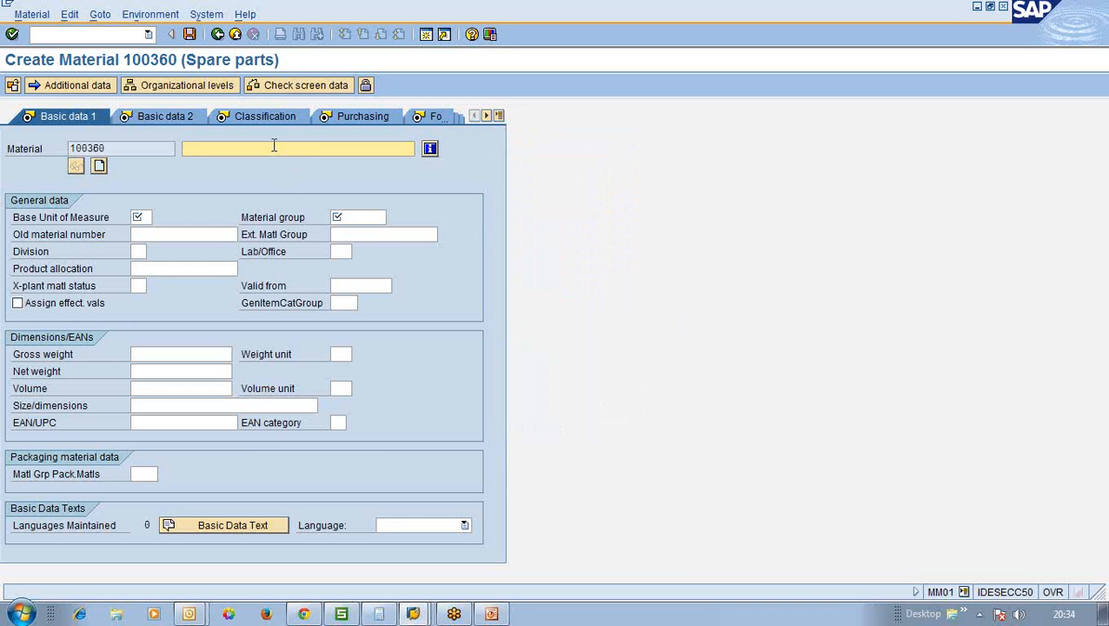
{"action": "type", "text": "TES"}
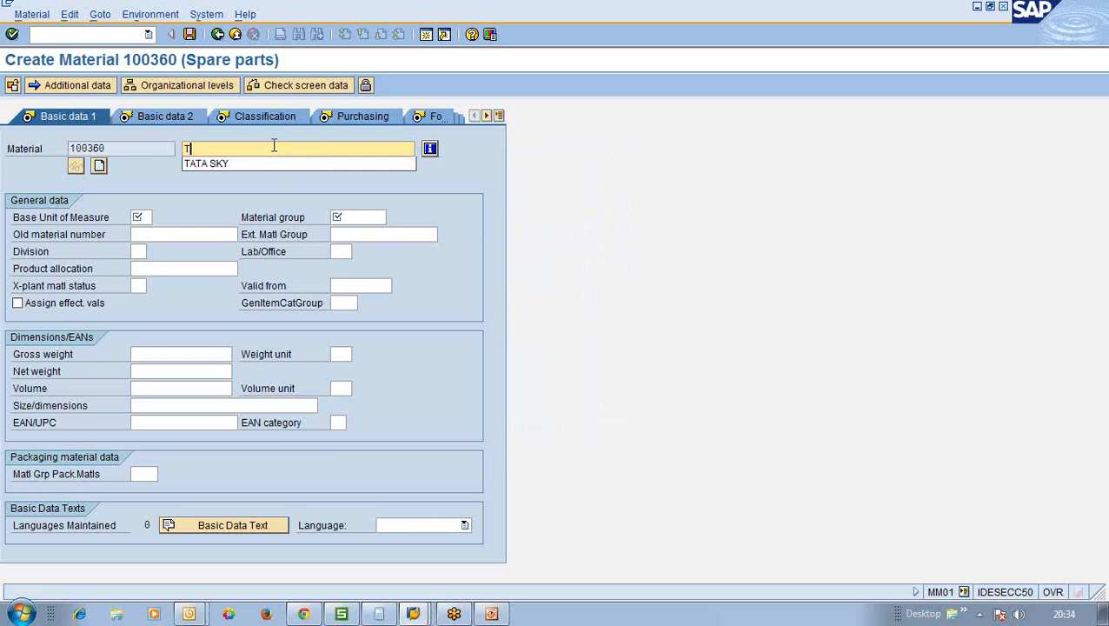
{"action": "key", "text": "BackSpace"}
{"action": "key", "text": "BackSpace"}
{"action": "key", "text": "BackSpace"}
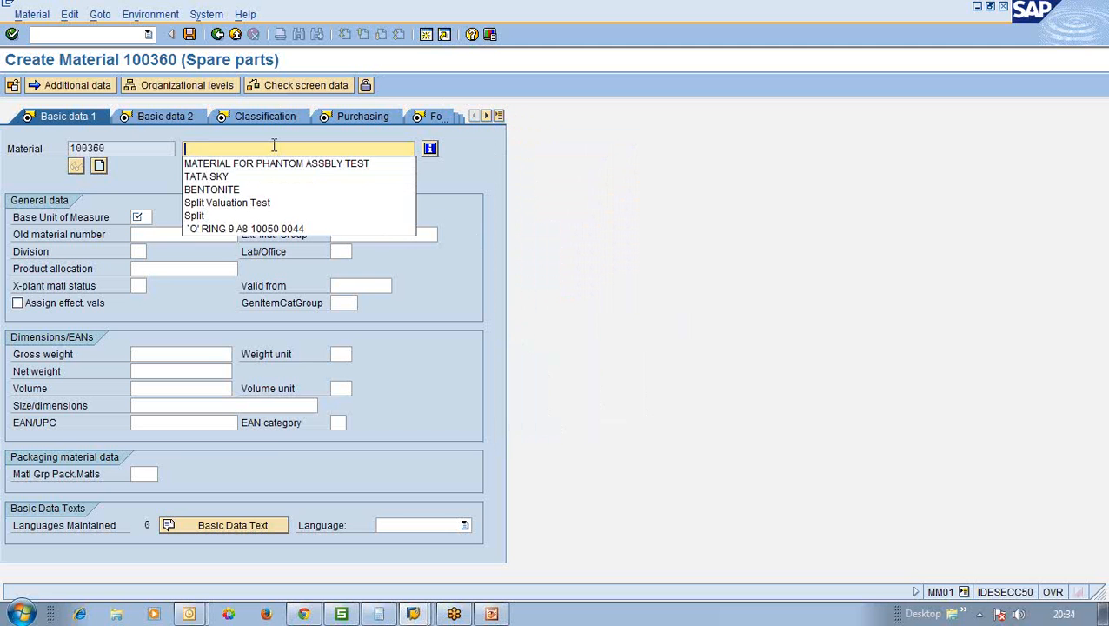
{"action": "type", "text": "TATA "}
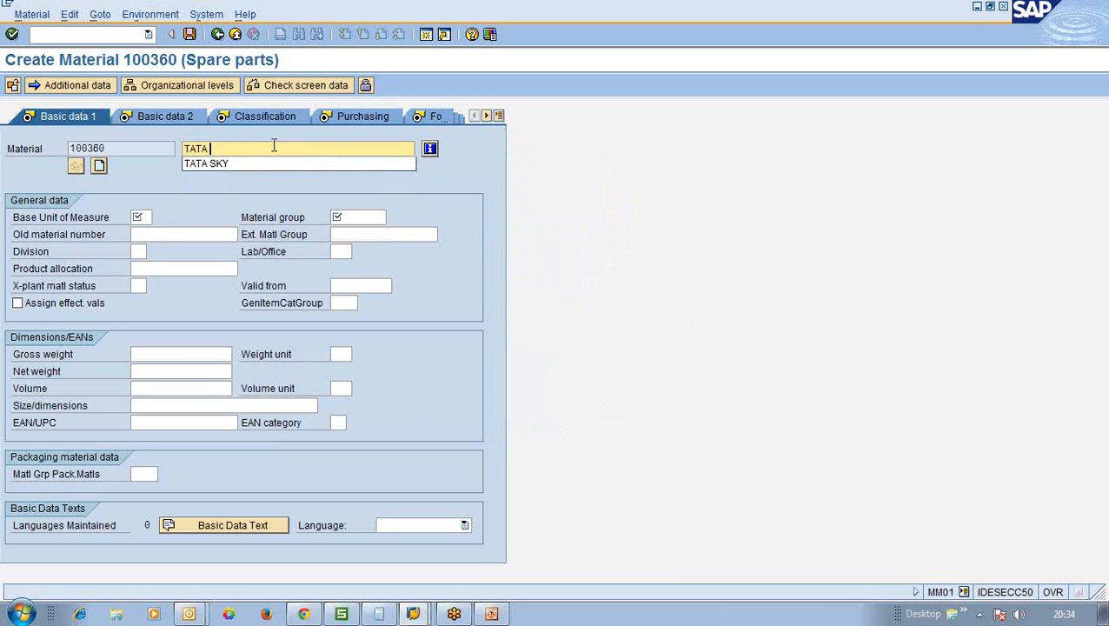
{"action": "type", "text": "SKY"}
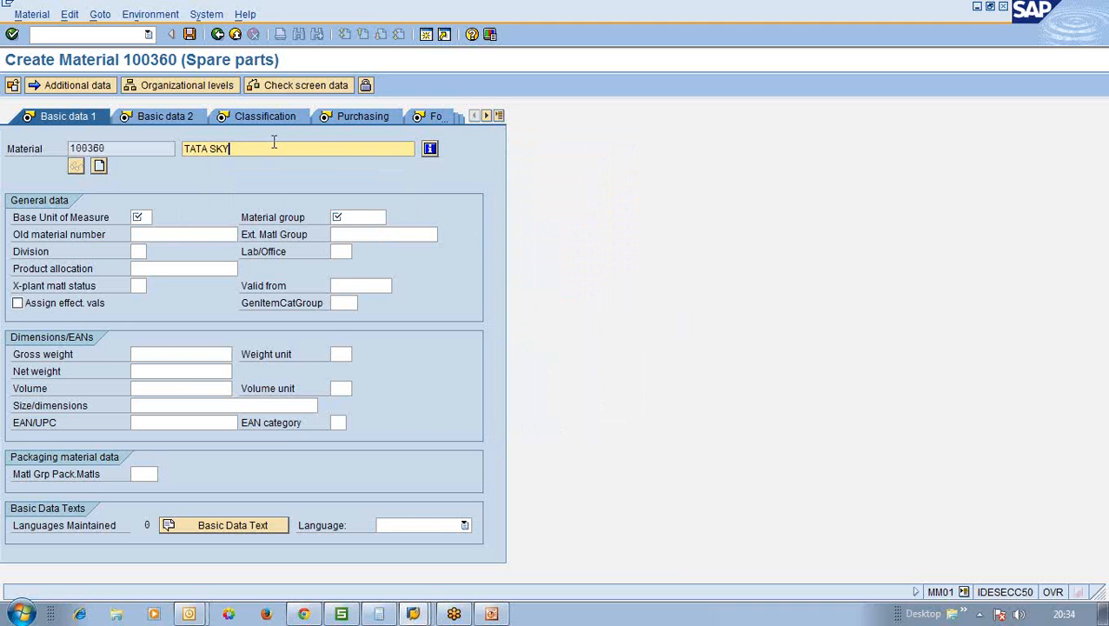
Look through the available measurement units and enter NO as the base unit of measure.
{"action": "left_click", "coordinate": [146, 217]}
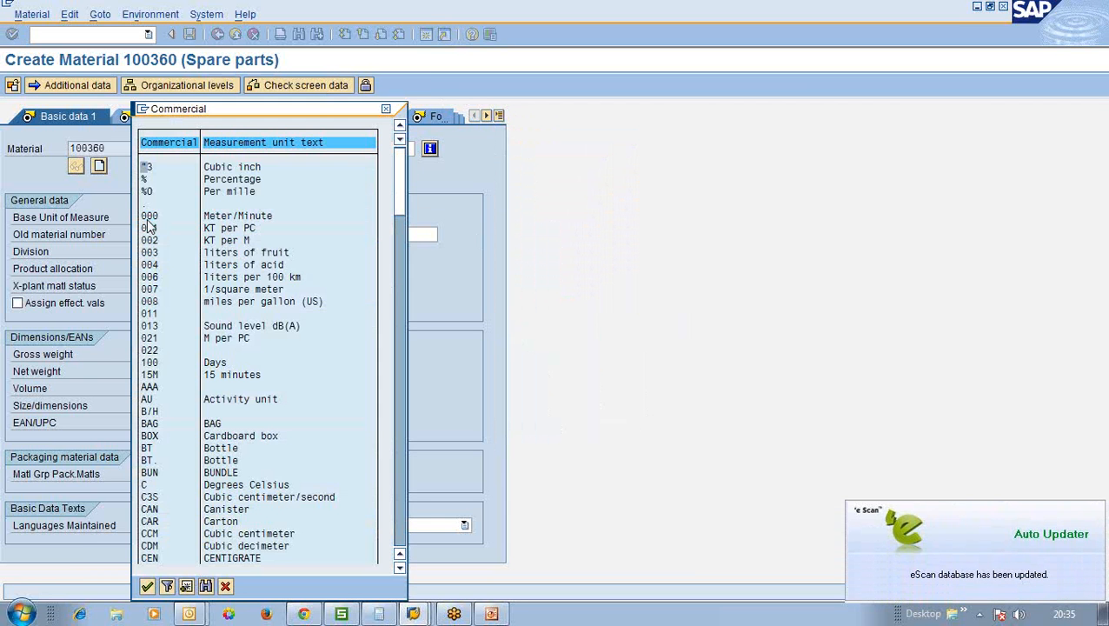
{"action": "key", "text": "Escape"}
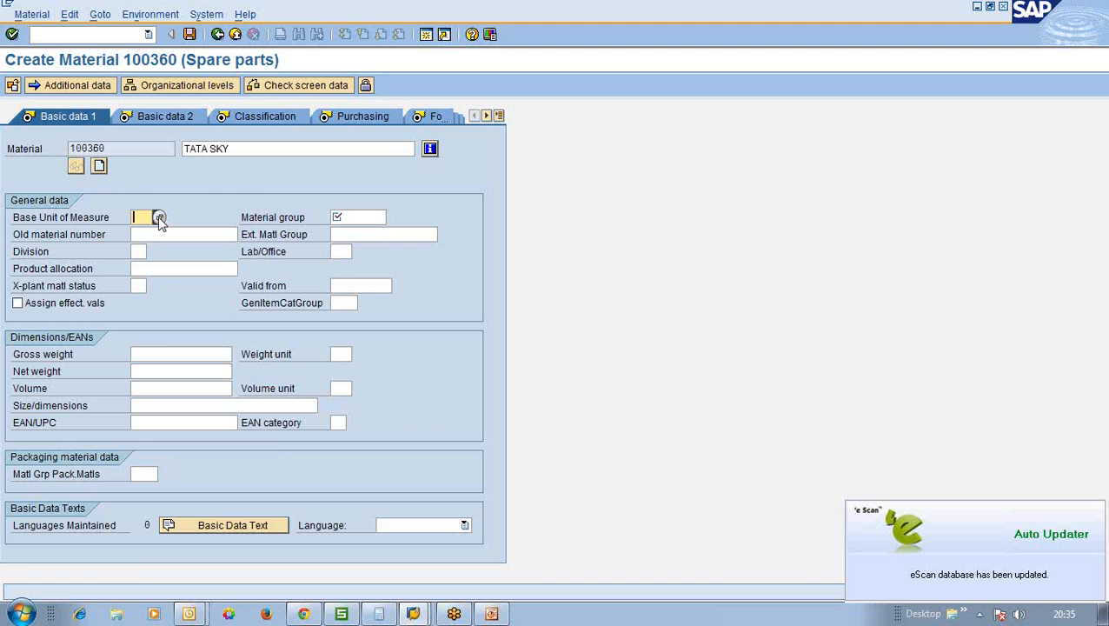
{"action": "left_click", "coordinate": [160, 218]}
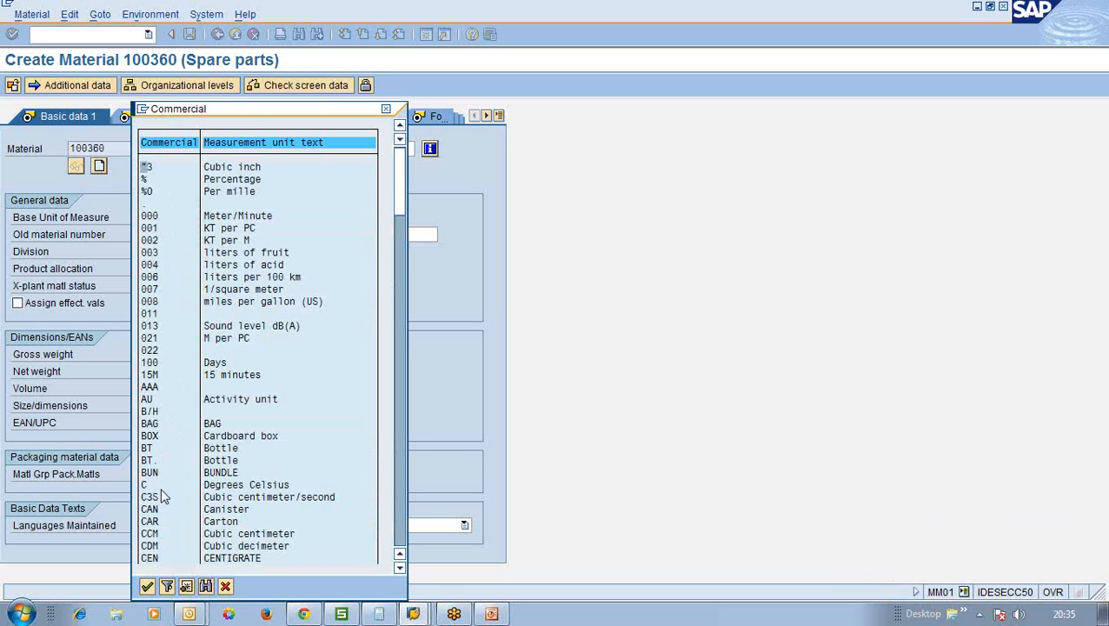
{"action": "scroll", "coordinate": [162, 496], "scroll_direction": "down", "scroll_amount": 1}
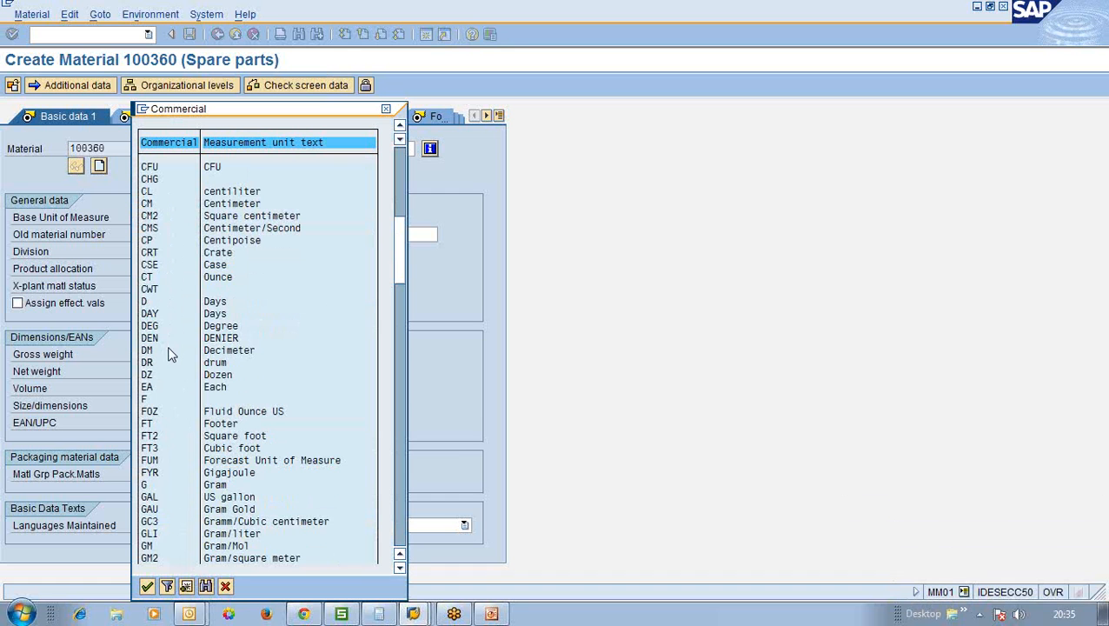
{"action": "left_click", "coordinate": [226, 588]}
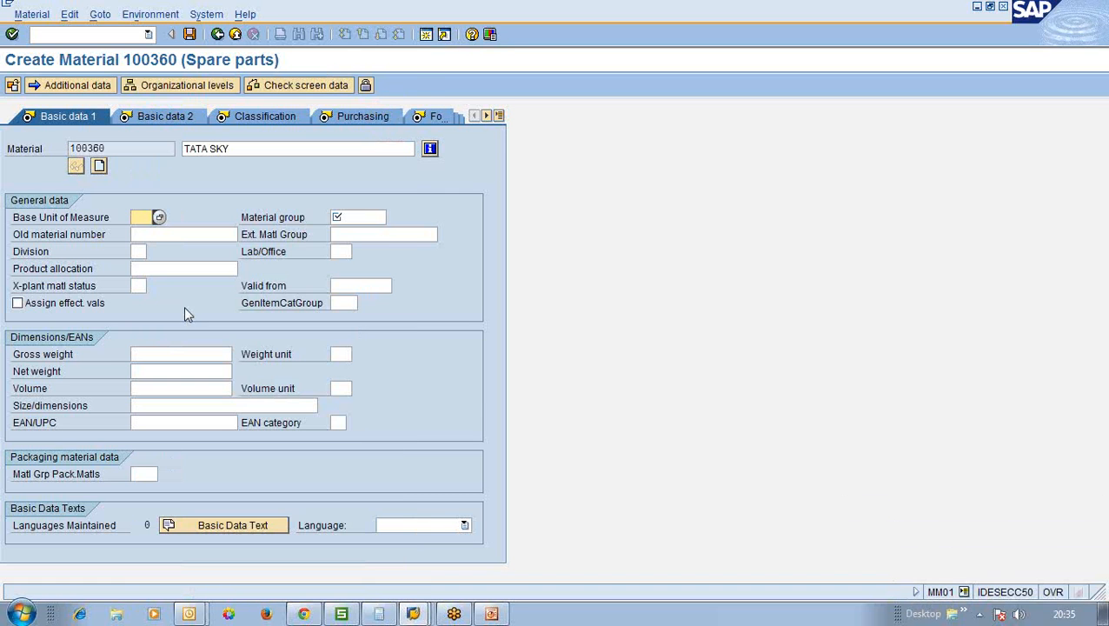
{"action": "type", "text": "NO"}
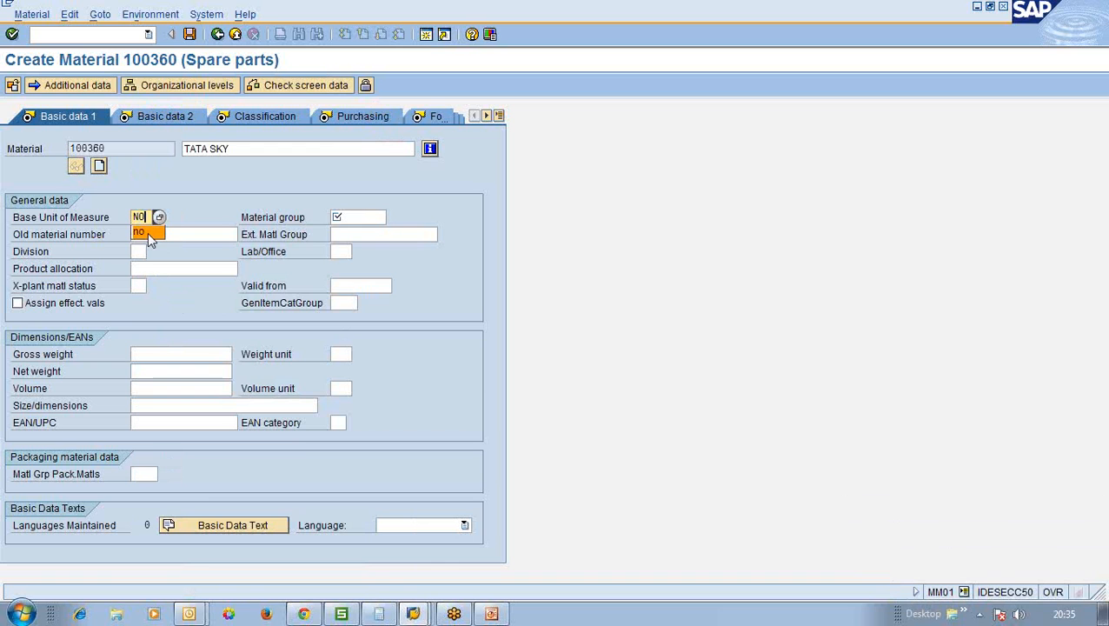
{"action": "left_click", "coordinate": [370, 223]}
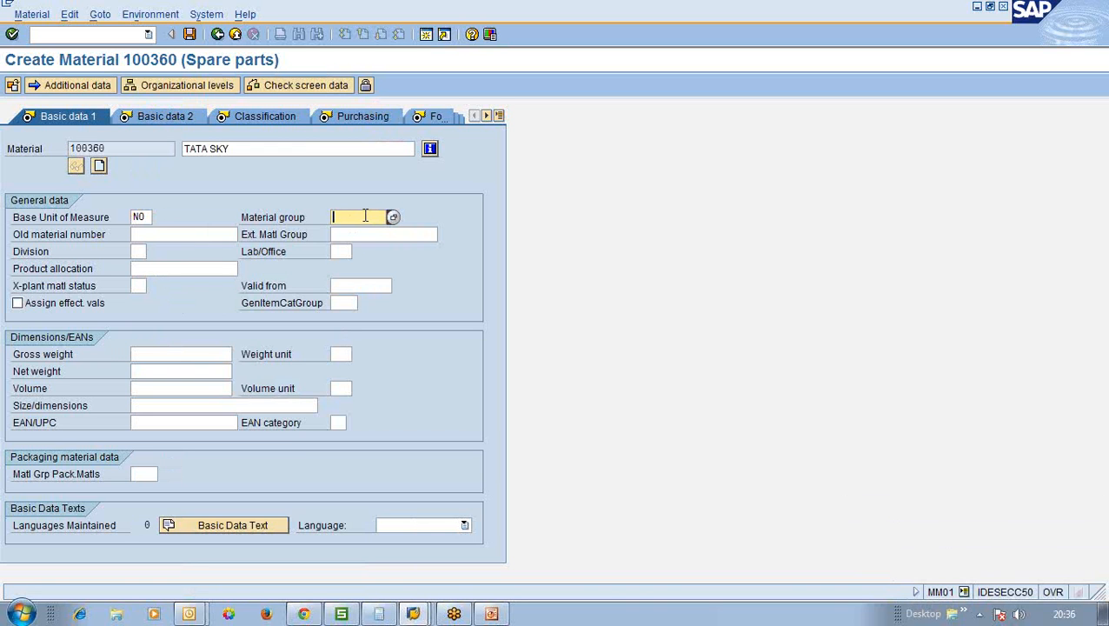
Clear the base unit of measure and fill it again with the previously used entry no.
{"action": "left_click", "coordinate": [148, 219]}
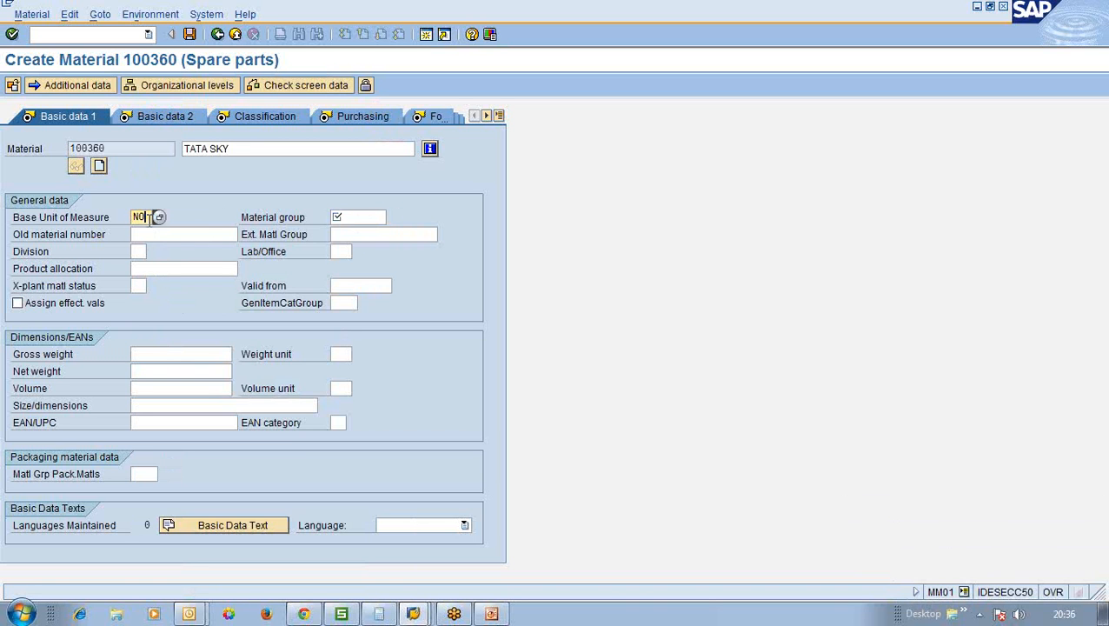
{"action": "key", "text": "BackSpace"}
{"action": "key", "text": "BackSpace"}
{"action": "left_click", "coordinate": [190, 233]}
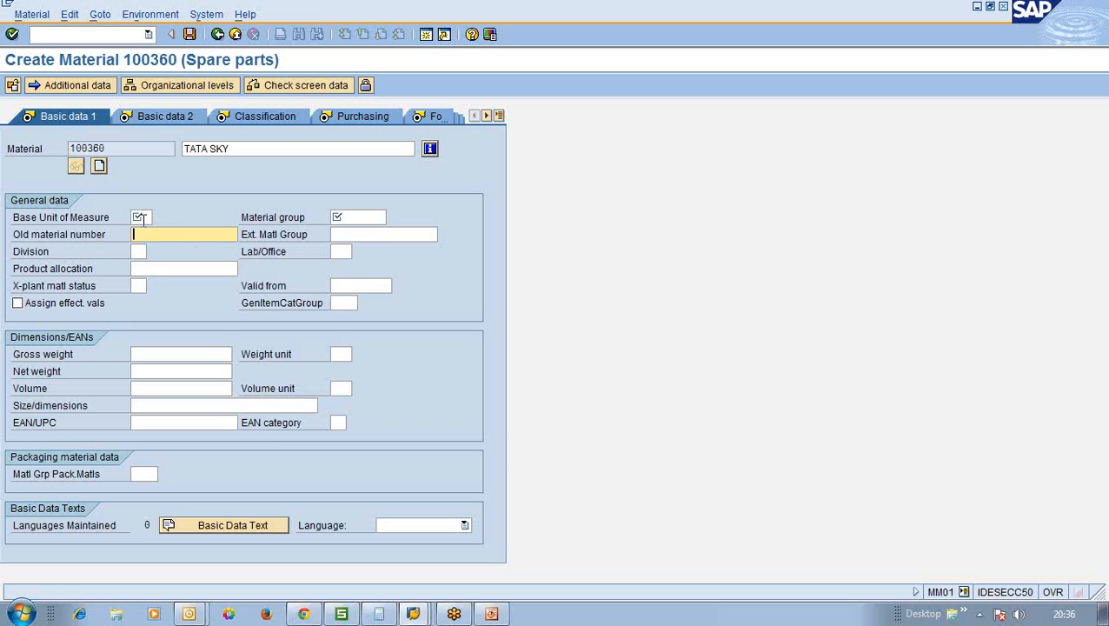
{"action": "left_click", "coordinate": [141, 218]}
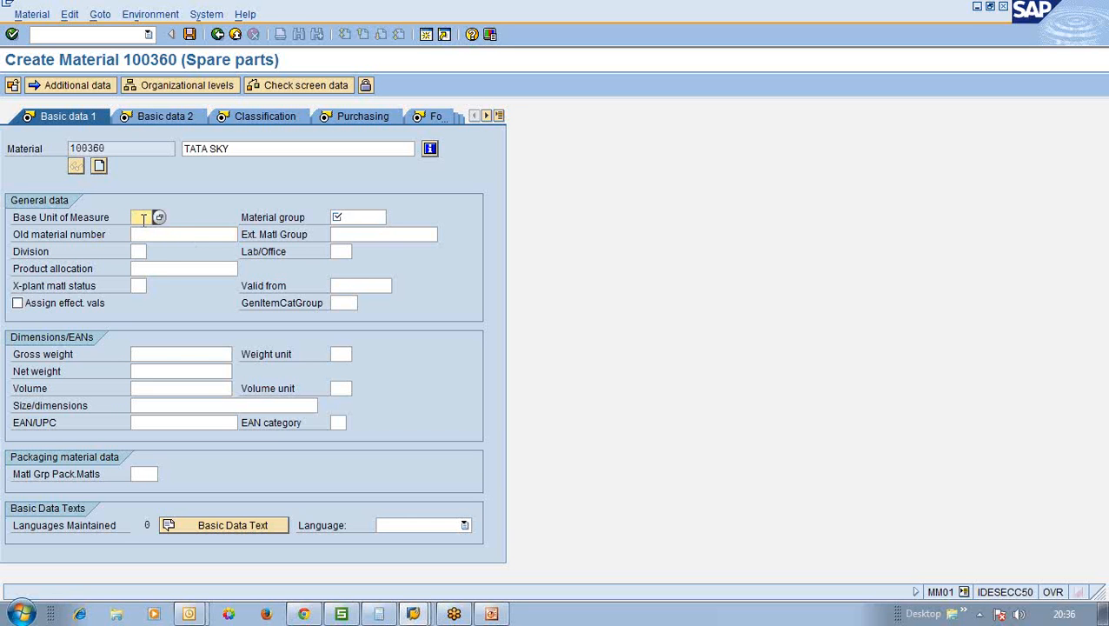
{"action": "left_click", "coordinate": [144, 218]}
{"action": "key", "text": "Down"}
{"action": "key", "text": "Down"}
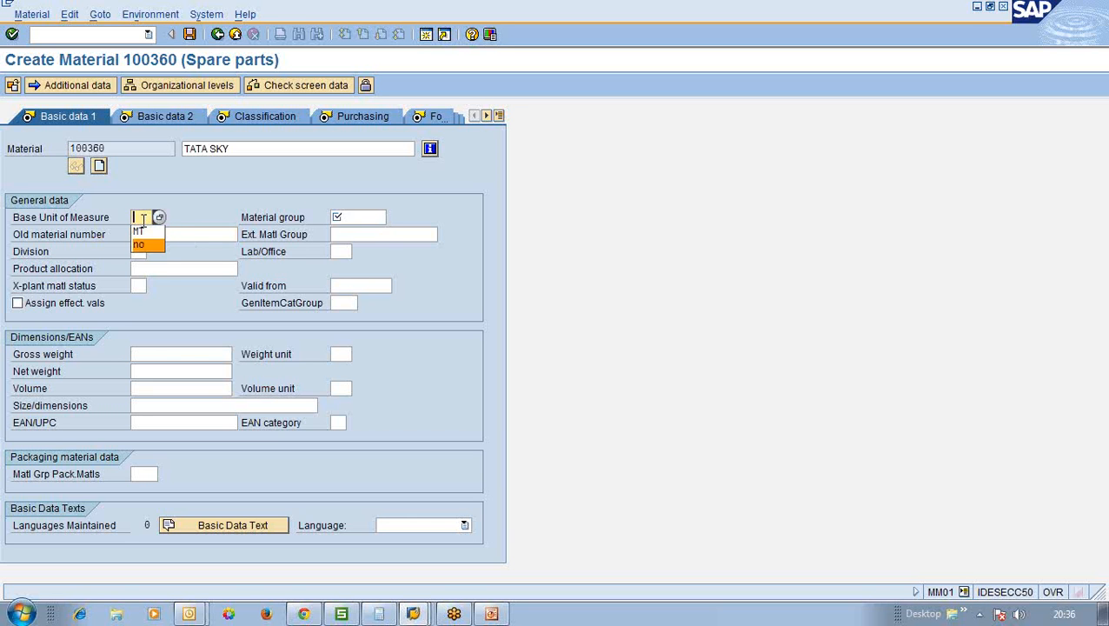
{"action": "key", "text": "Return"}
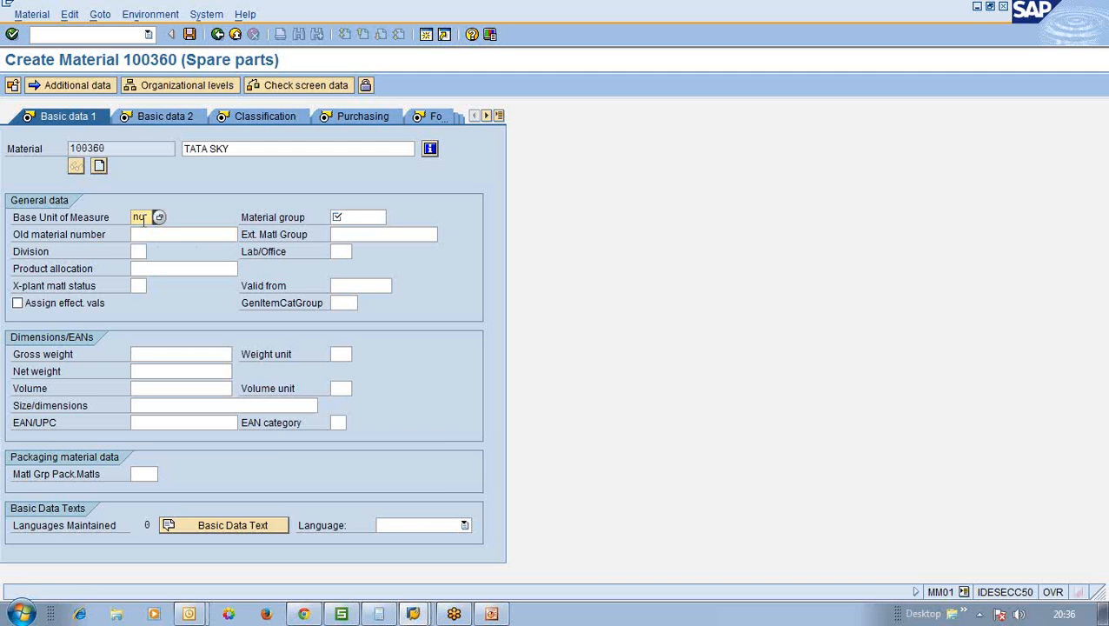
Look up the material groups and assign group 00103, Electronics, to the material.
{"action": "key", "text": "Tab"}
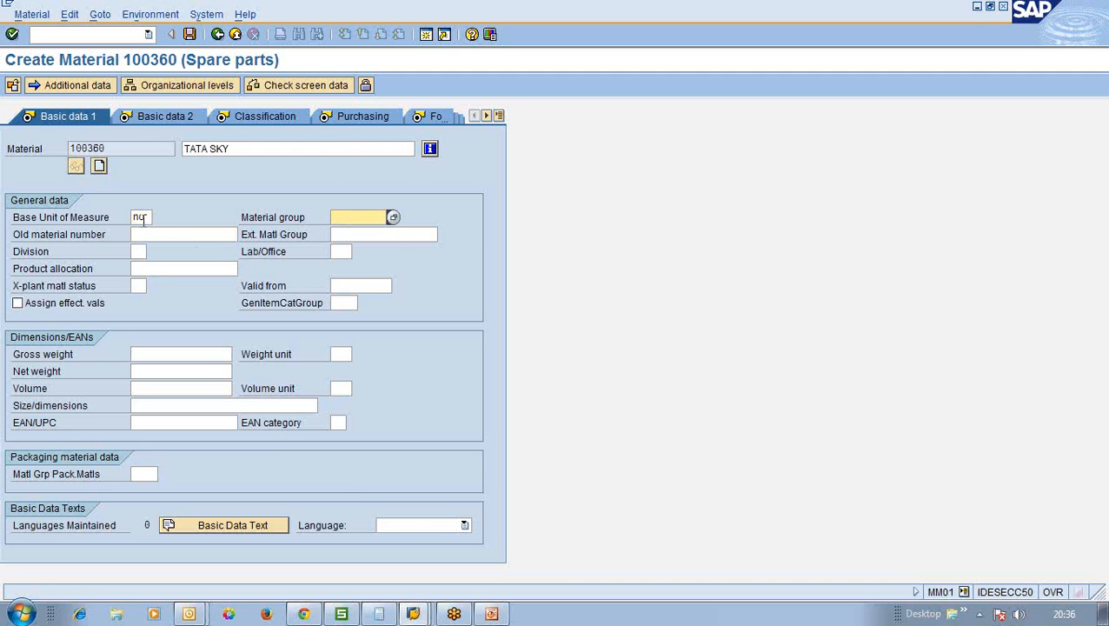
{"action": "key", "text": "F4"}
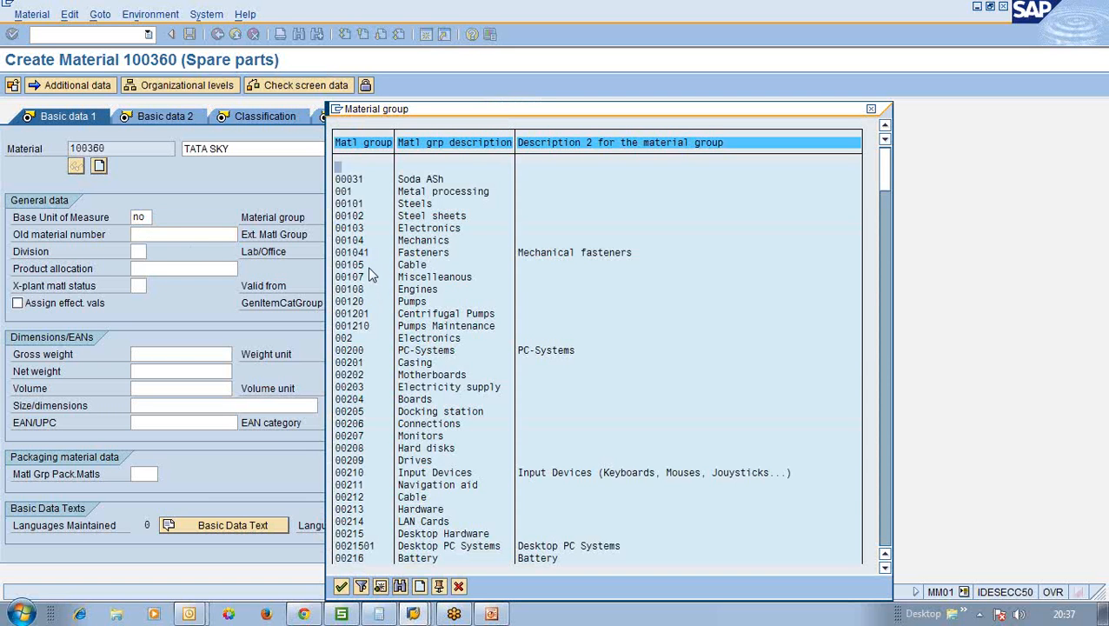
{"action": "double_click", "coordinate": [359, 228]}
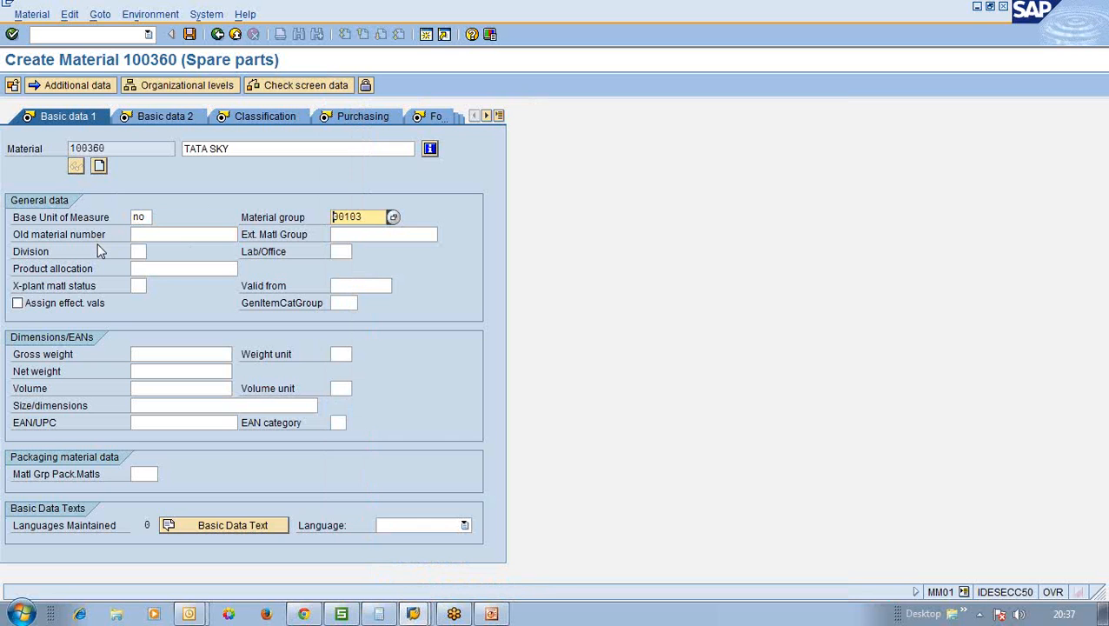
Enter X0001 as the old material number in the general data.
{"action": "left_click", "coordinate": [141, 237]}
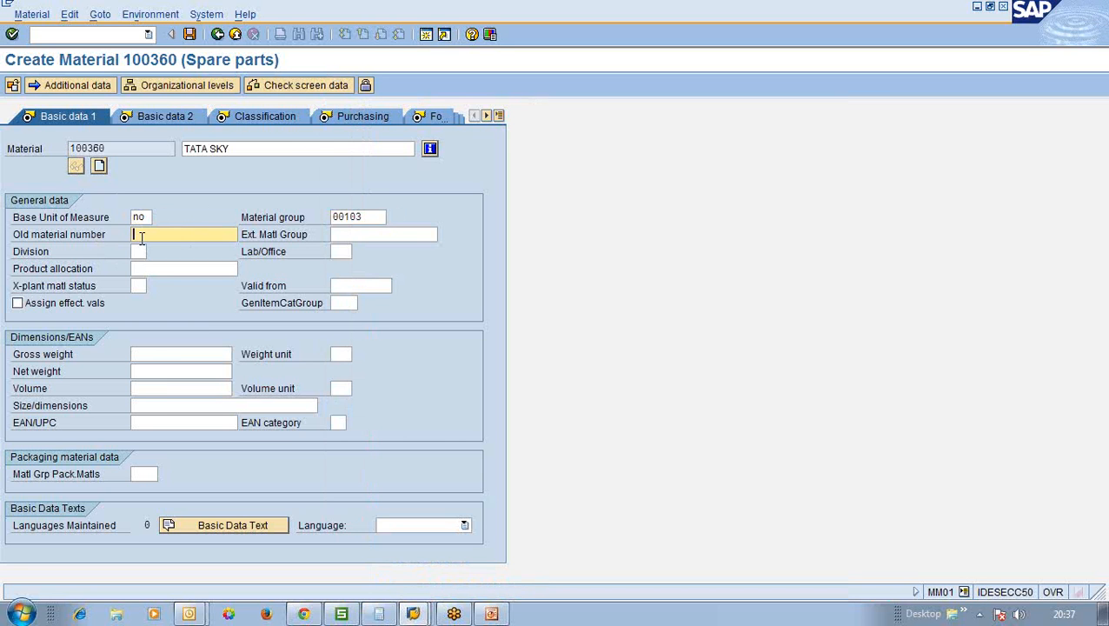
{"action": "type", "text": "X0001"}
{"action": "key", "text": "Return"}
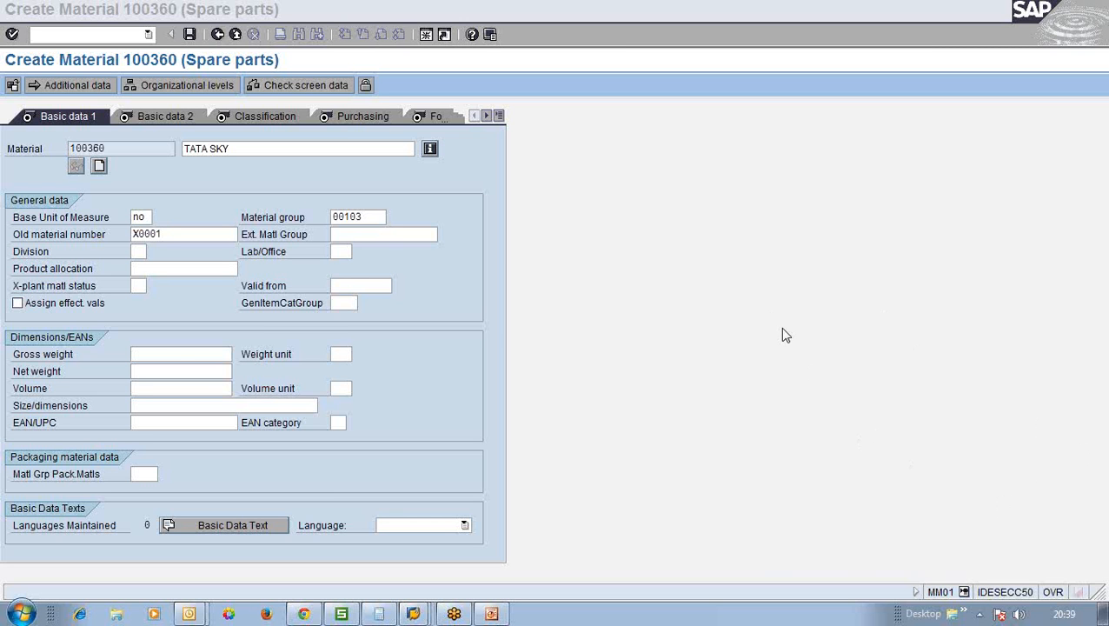
{"action": "left_click", "coordinate": [222, 235]}
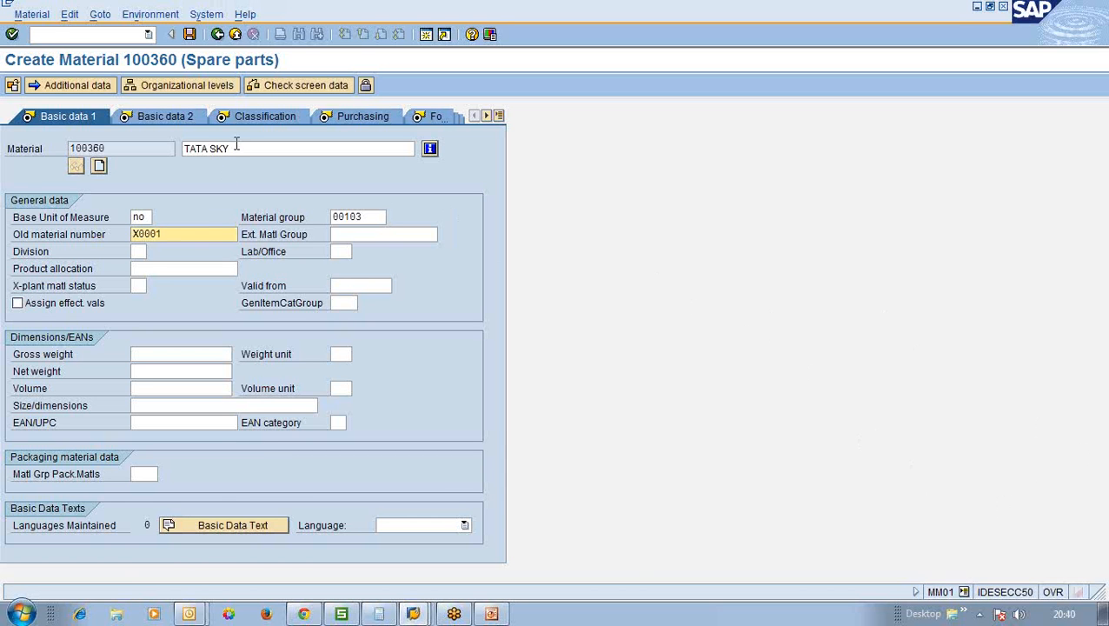
Go through Basic data 2 and Classification without choosing a class type, and review the general data in the Purchasing view.
{"action": "left_click", "coordinate": [193, 116]}
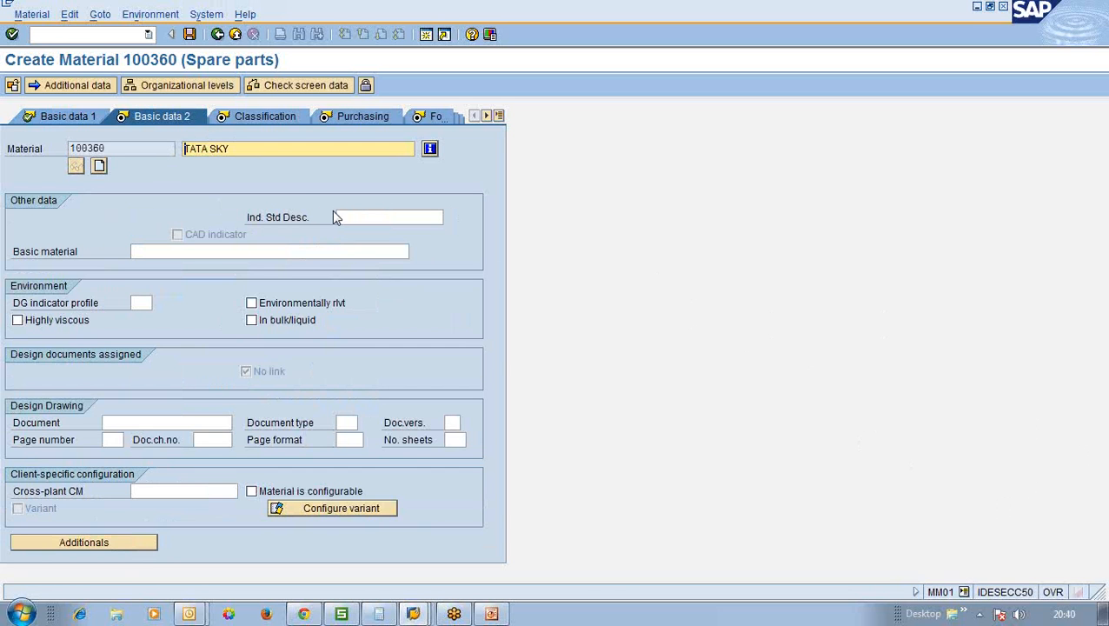
{"action": "left_click", "coordinate": [279, 121]}
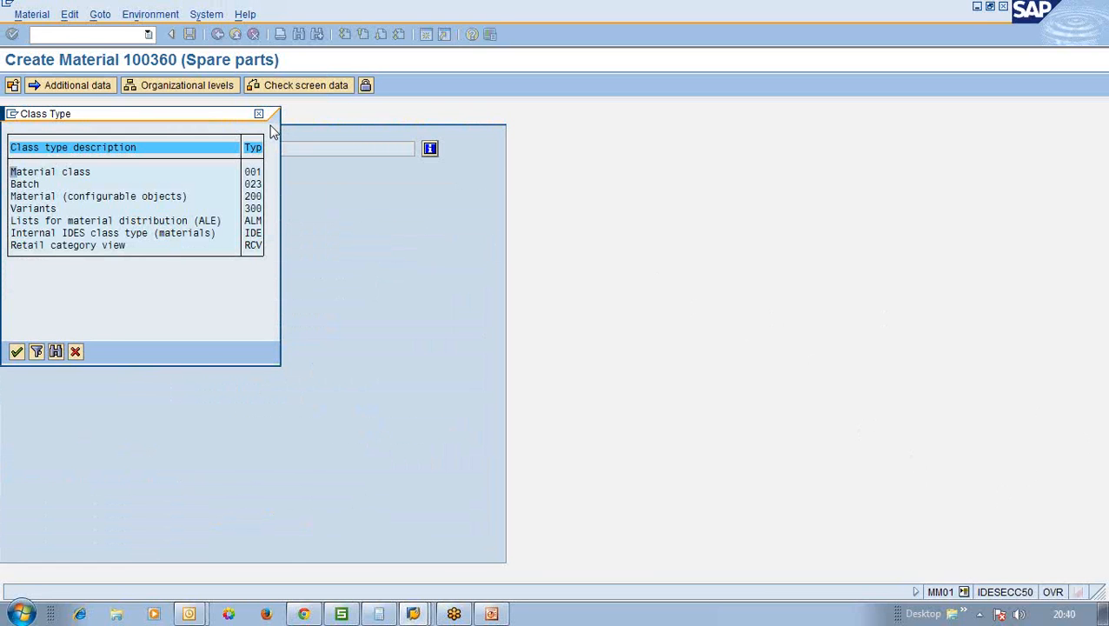
{"action": "left_click", "coordinate": [78, 350]}
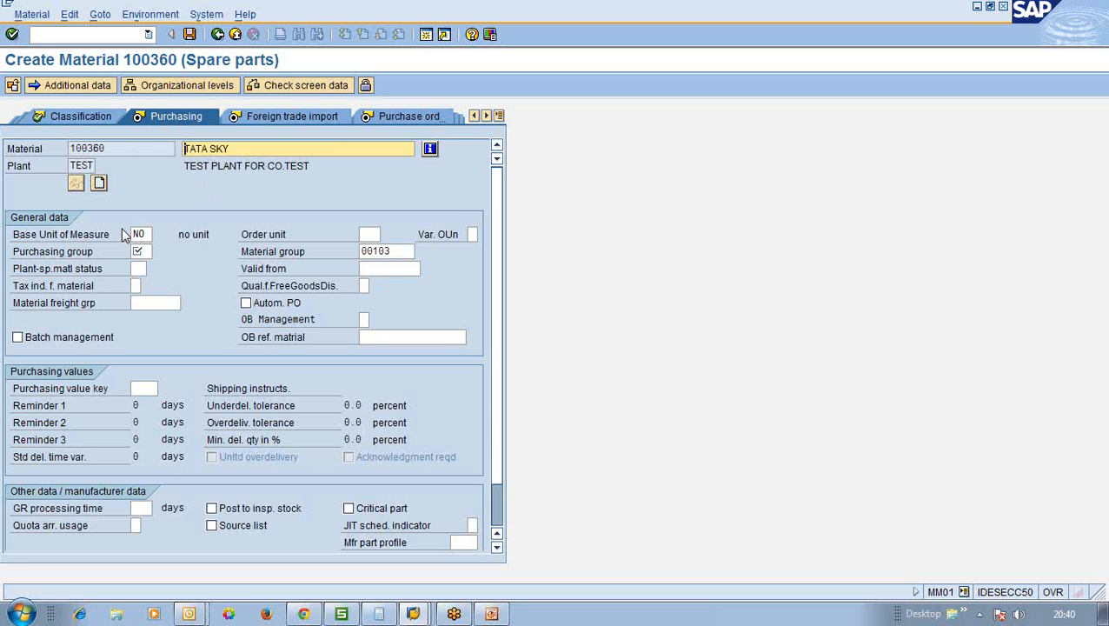
{"action": "left_click", "coordinate": [233, 150]}
{"action": "left_click", "coordinate": [97, 165]}
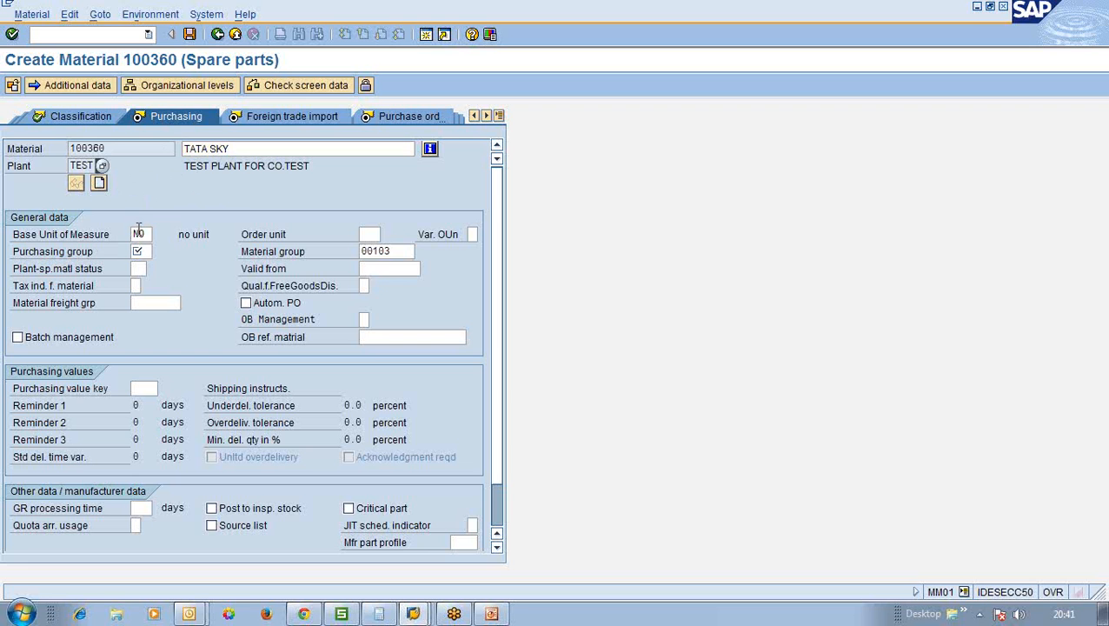
{"action": "left_click", "coordinate": [138, 233]}
{"action": "left_click", "coordinate": [394, 252]}
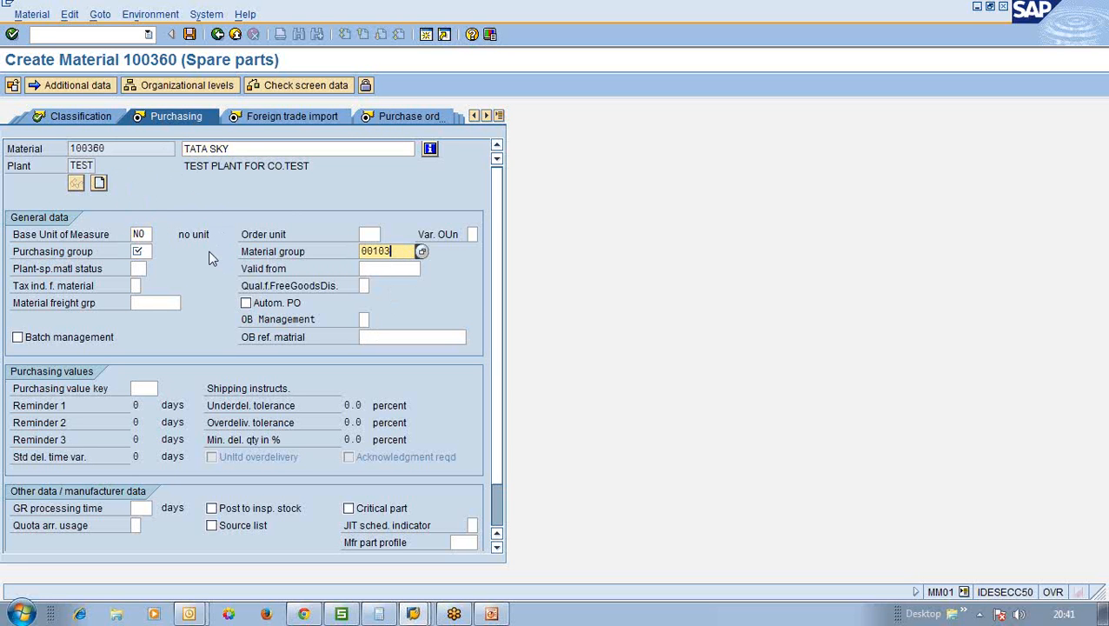
Look through the available purchasing groups and assign purchasing group P01 to the material.
{"action": "left_click", "coordinate": [146, 251]}
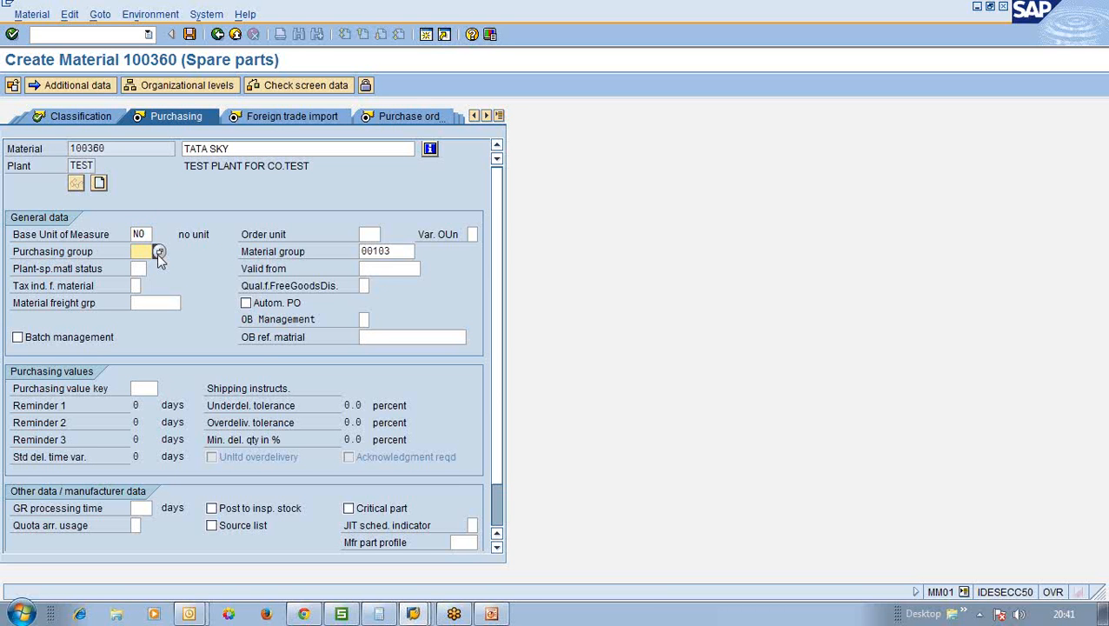
{"action": "left_click", "coordinate": [159, 253]}
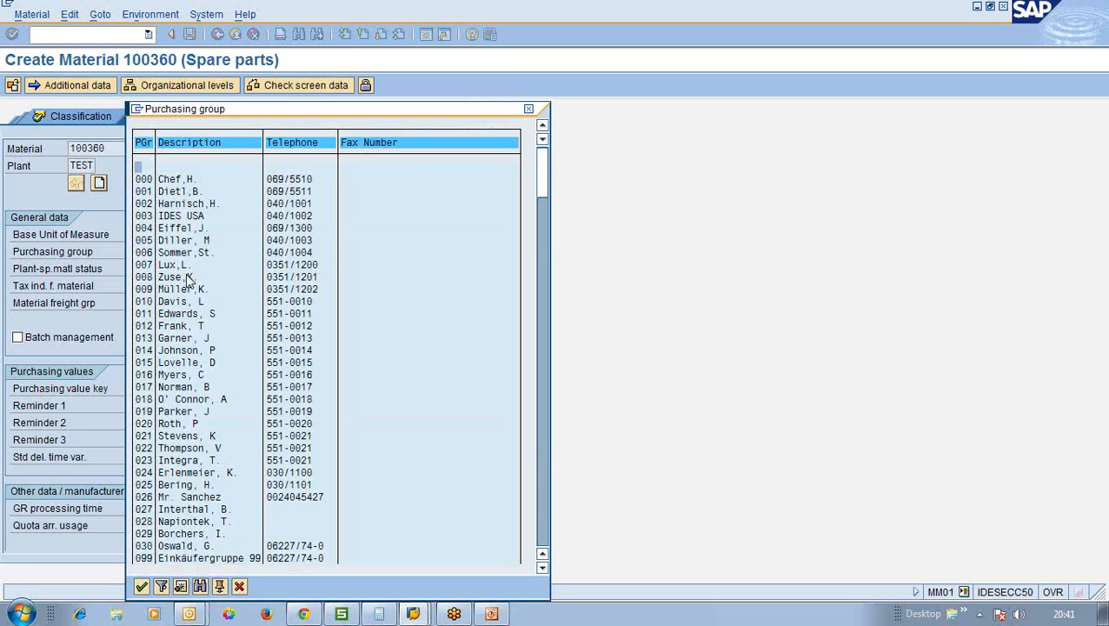
{"action": "scroll", "coordinate": [187, 280], "scroll_direction": "down", "scroll_amount": 10}
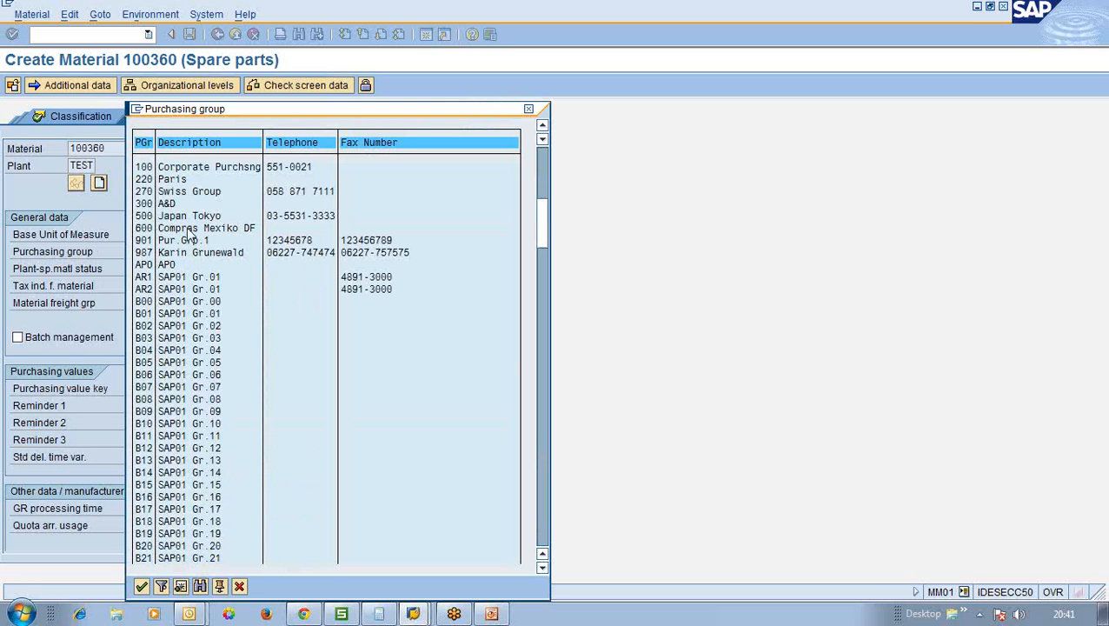
{"action": "left_click", "coordinate": [537, 423]}
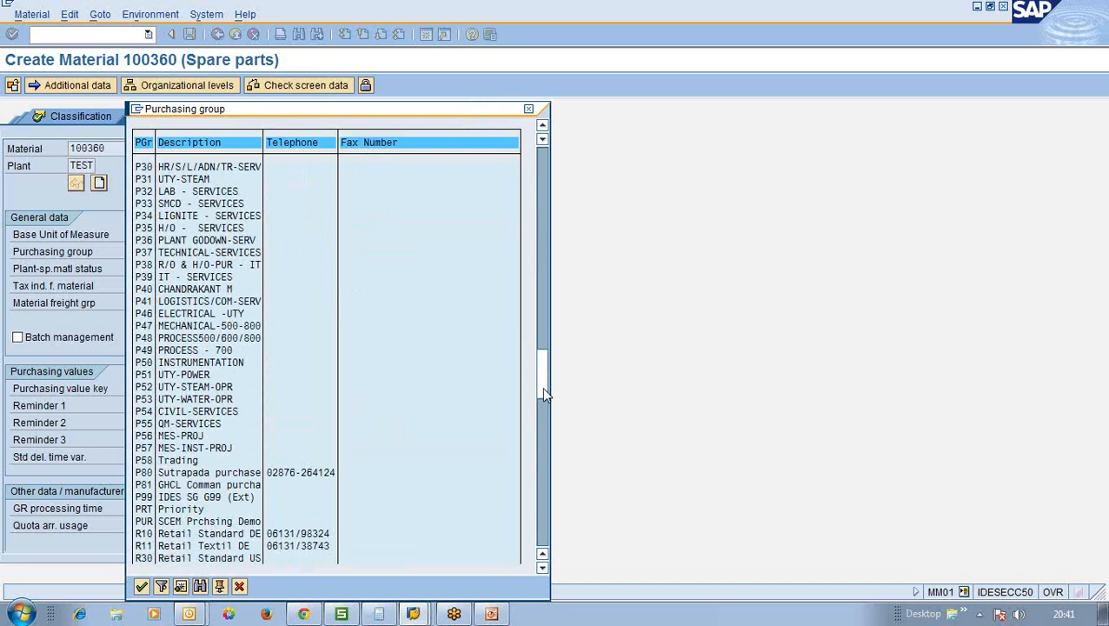
{"action": "left_click_drag", "start_coordinate": [548, 398], "coordinate": [543, 350]}
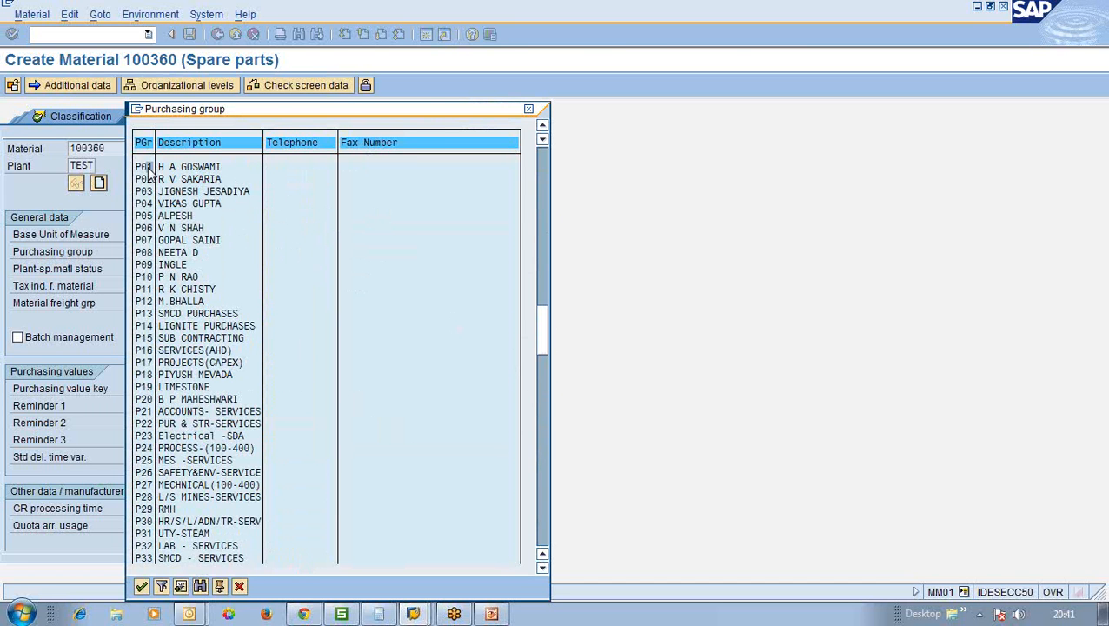
{"action": "left_click", "coordinate": [196, 169]}
{"action": "double_click", "coordinate": [195, 171]}
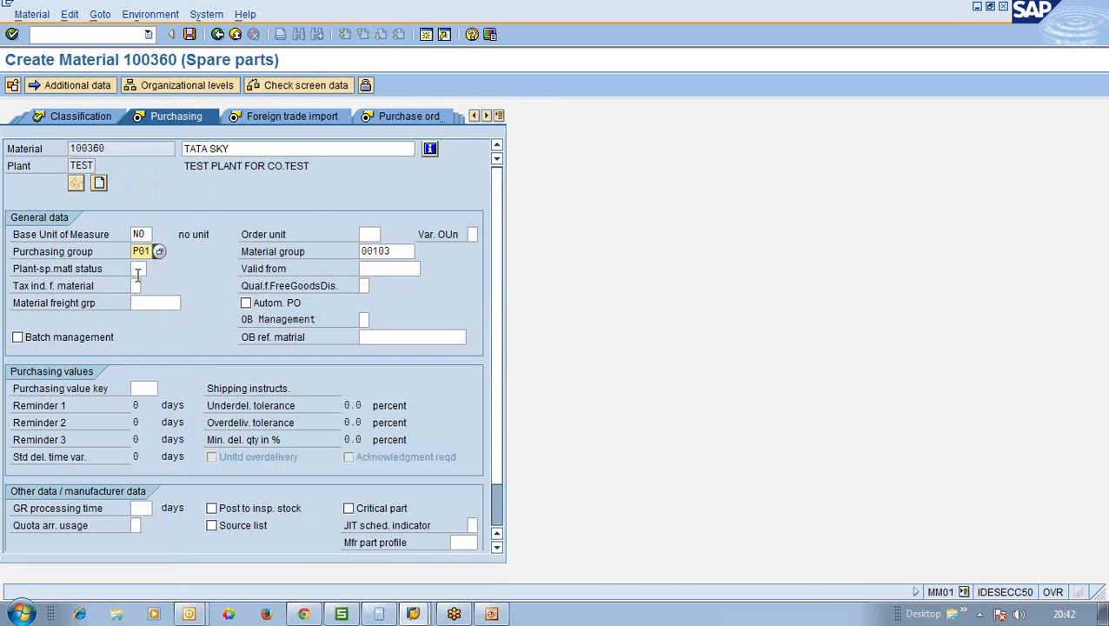
Turn batch management on and off again, and choose purchasing value key 1 from the possible entries.
{"action": "left_click", "coordinate": [91, 337]}
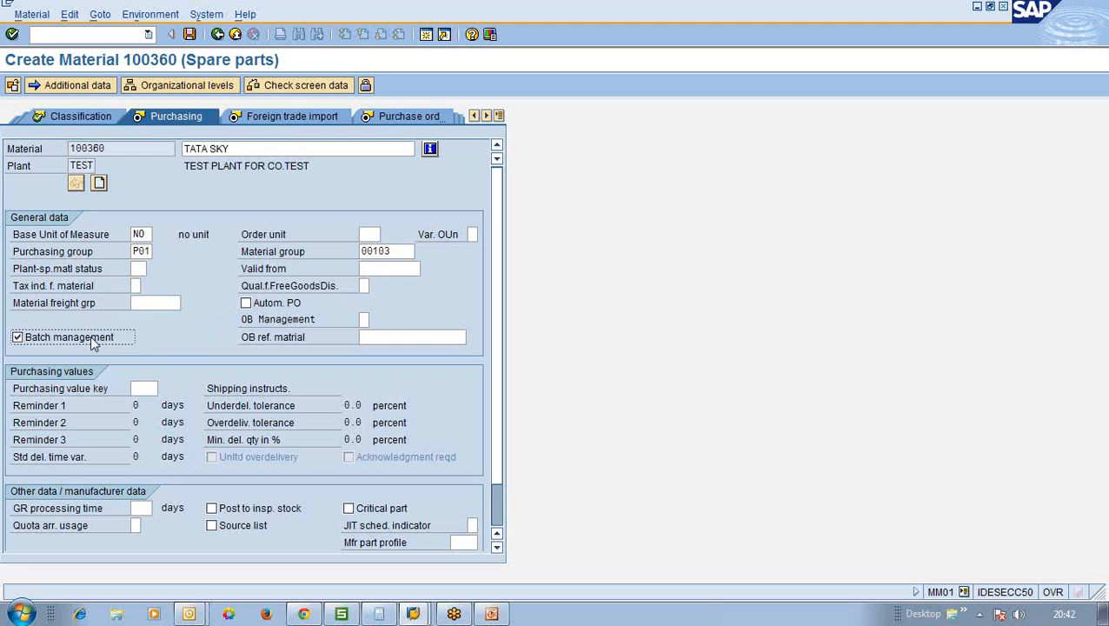
{"action": "left_click", "coordinate": [91, 338]}
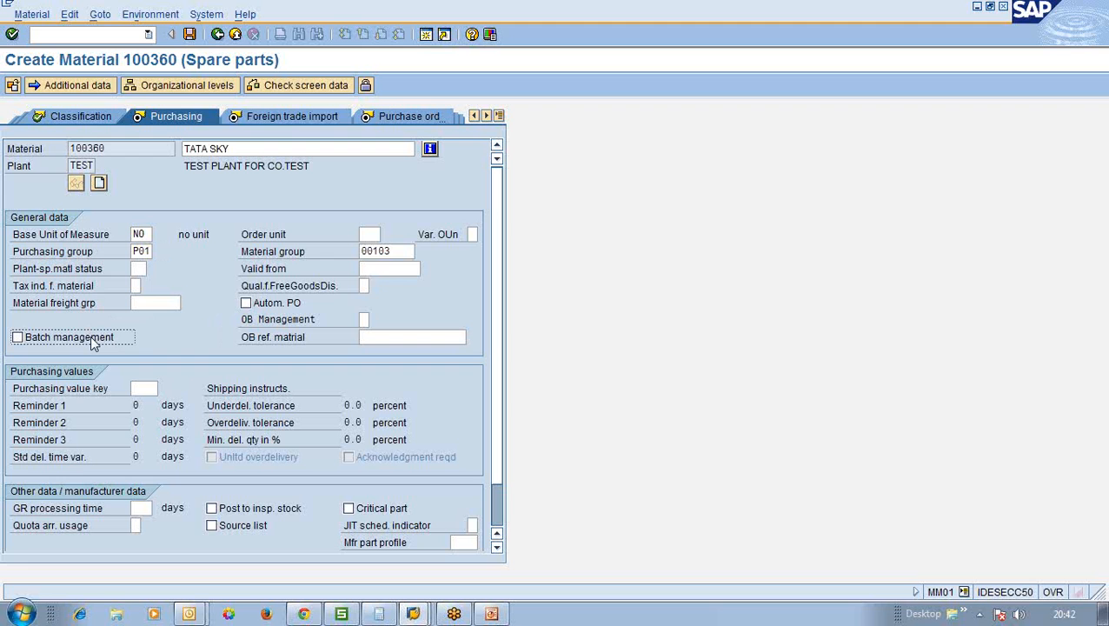
{"action": "left_click", "coordinate": [143, 388]}
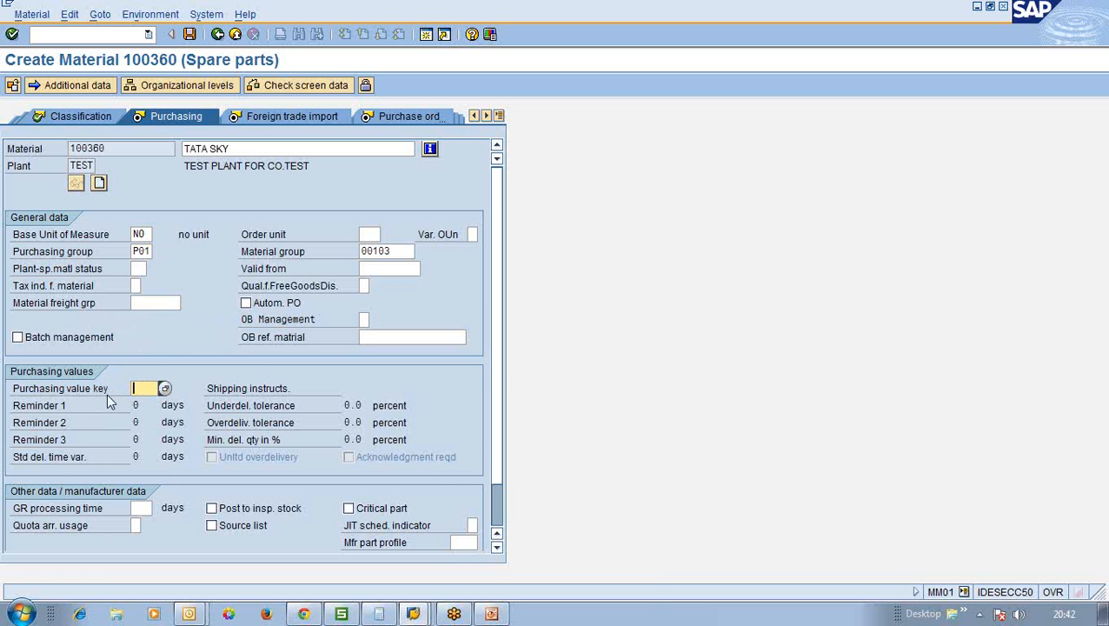
{"action": "key", "text": "F4"}
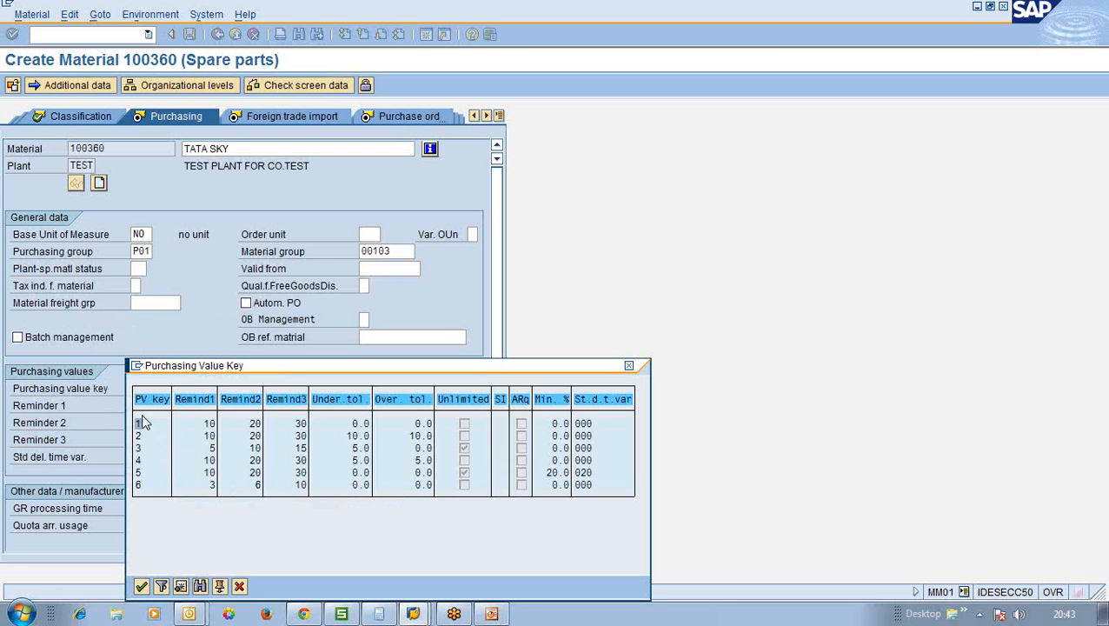
{"action": "left_click", "coordinate": [140, 423]}
{"action": "double_click", "coordinate": [139, 426]}
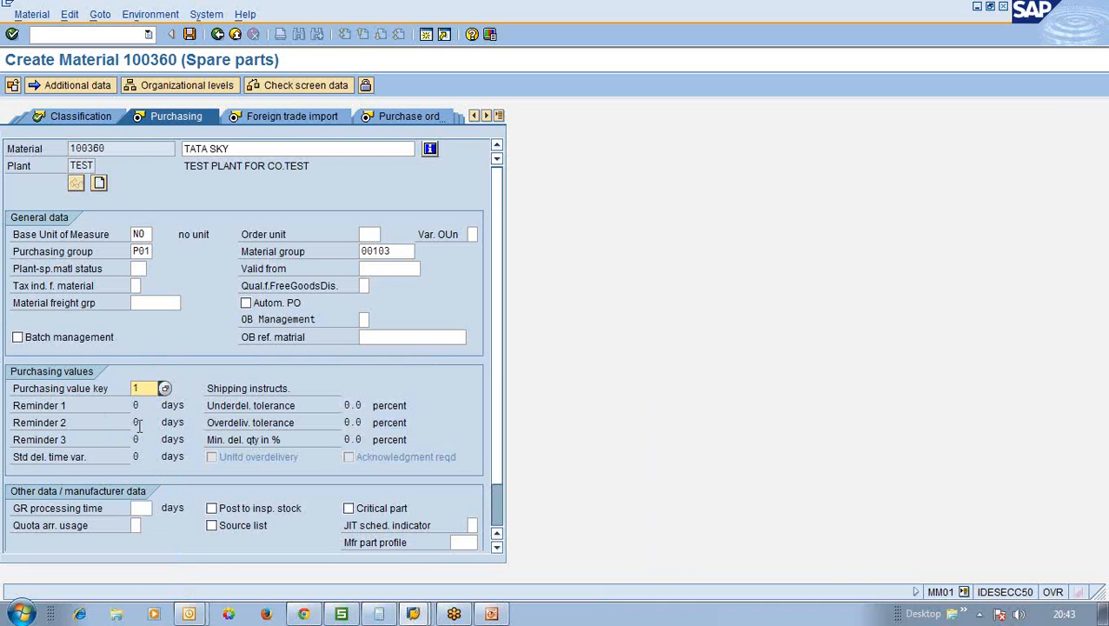
Set the GR processing time to 3 days in the other data / manufacturer data.
{"action": "left_click", "coordinate": [144, 508]}
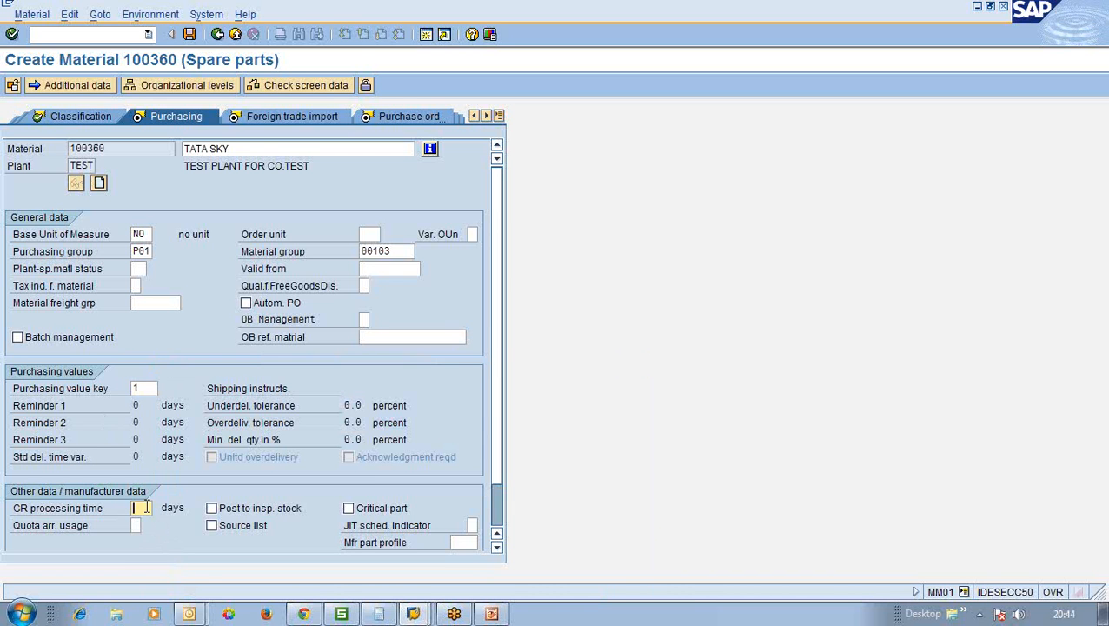
{"action": "type", "text": "3"}
{"action": "key", "text": "BackSpace"}
{"action": "left_click", "coordinate": [180, 509]}
{"action": "left_click", "coordinate": [147, 508]}
{"action": "type", "text": "3"}
Begin the material's English purchase order text with the line "TATA SKY HD BOX".
{"action": "left_click", "coordinate": [439, 118]}
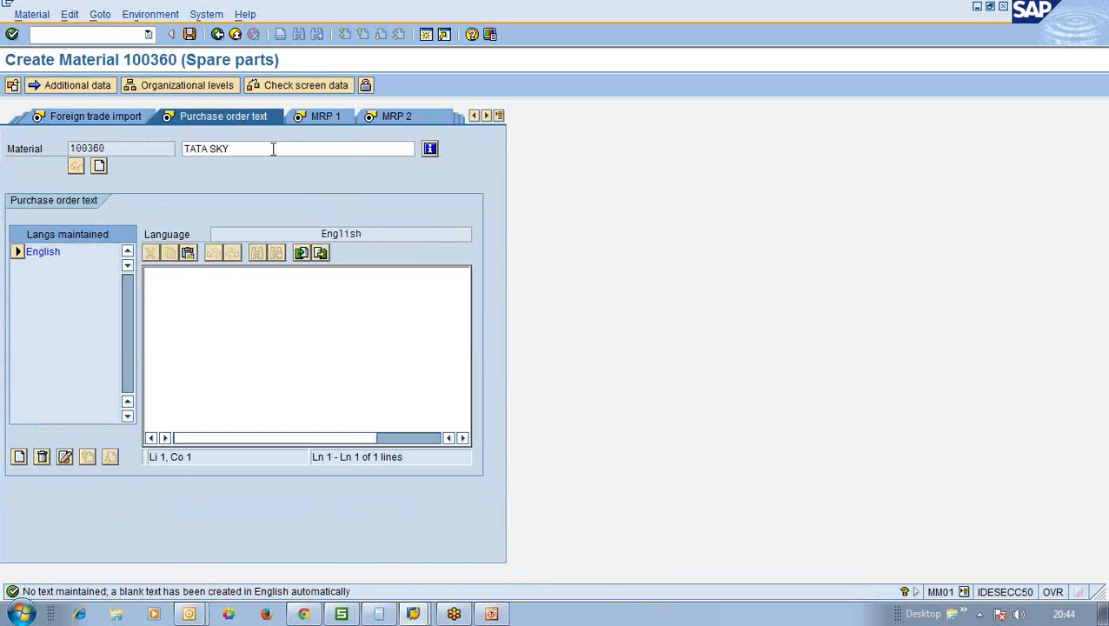
{"action": "left_click_drag", "start_coordinate": [233, 148], "coordinate": [164, 160]}
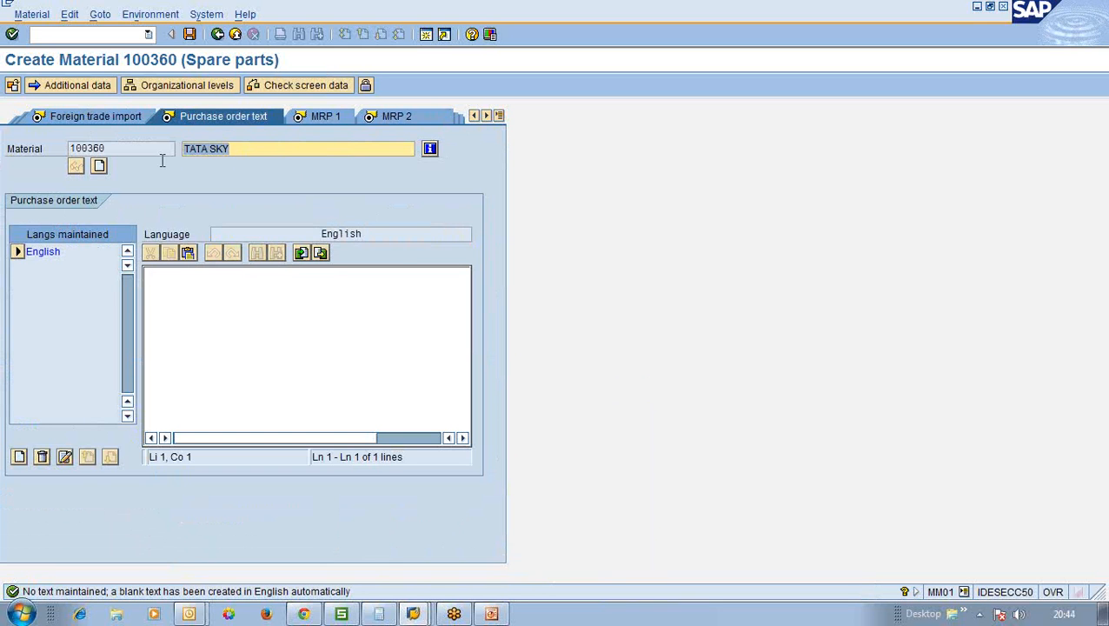
{"action": "left_click", "coordinate": [196, 304]}
{"action": "type", "text": "1"}
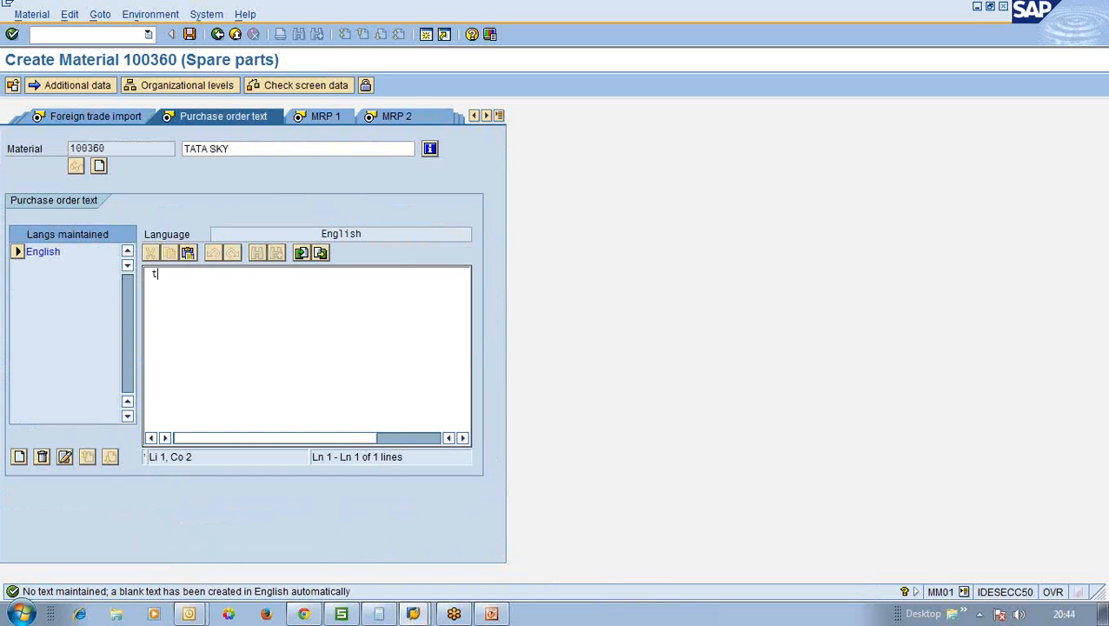
{"action": "key", "text": "BackSpace"}
{"action": "type", "text": "Tat"}
{"action": "key", "text": "BackSpace"}
{"action": "key", "text": "BackSpace"}
{"action": "key", "text": "BackSpace"}
{"action": "type", "text": "TATA SKY "}
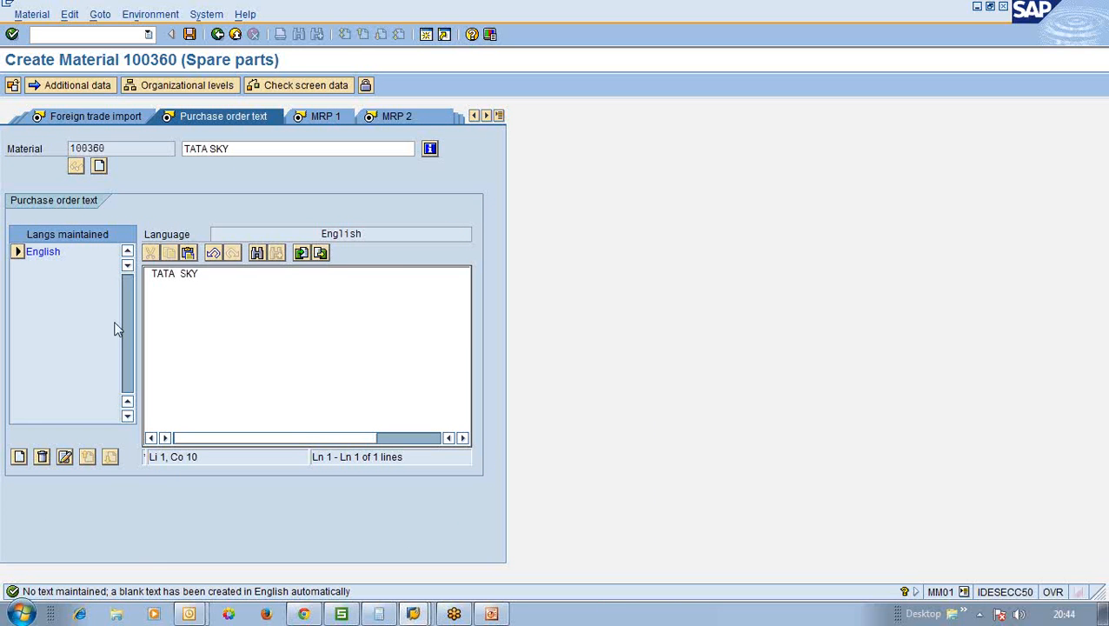
{"action": "type", "text": "HD BOX"}
Add "WITH DISH" and "6 MONTH PACK" as the second and third lines of the purchase order text.
{"action": "key", "text": "Return"}
{"action": "type", "text": "WITH DISH"}
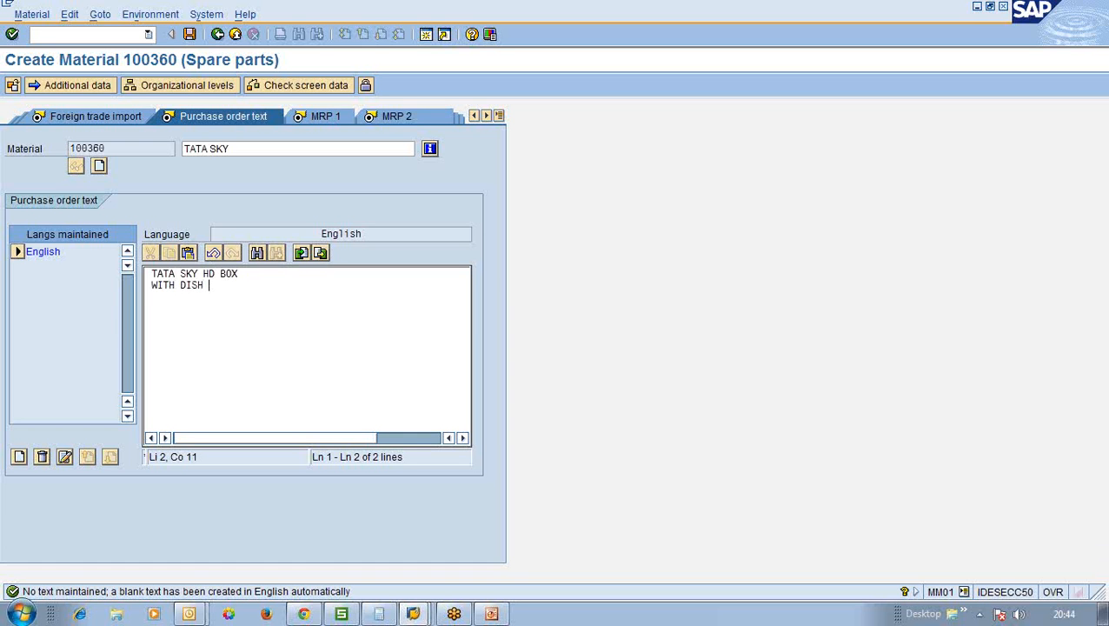
{"action": "key", "text": "Return"}
{"action": "type", "text": "6 MONTH PACK"}
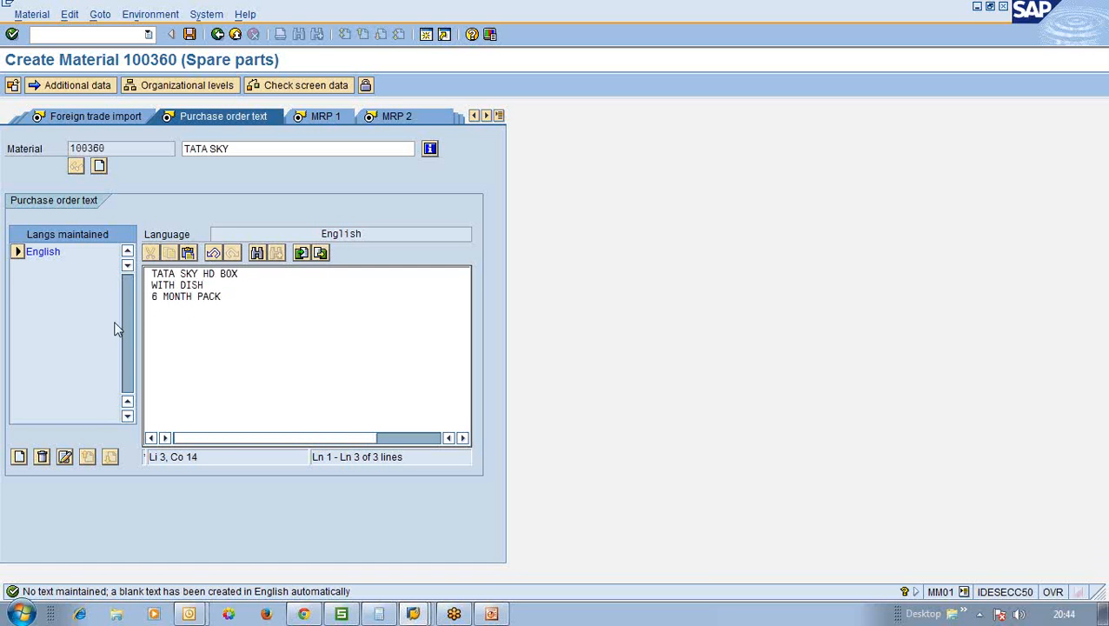
{"action": "left_click_drag", "start_coordinate": [152, 275], "coordinate": [228, 297]}
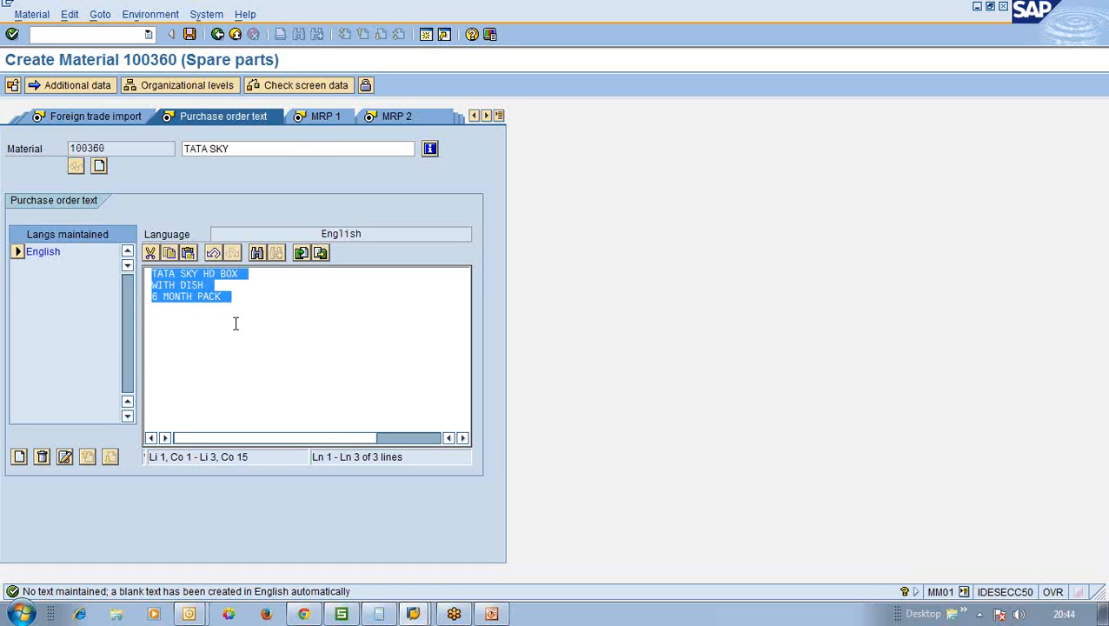
{"action": "left_click", "coordinate": [235, 321]}
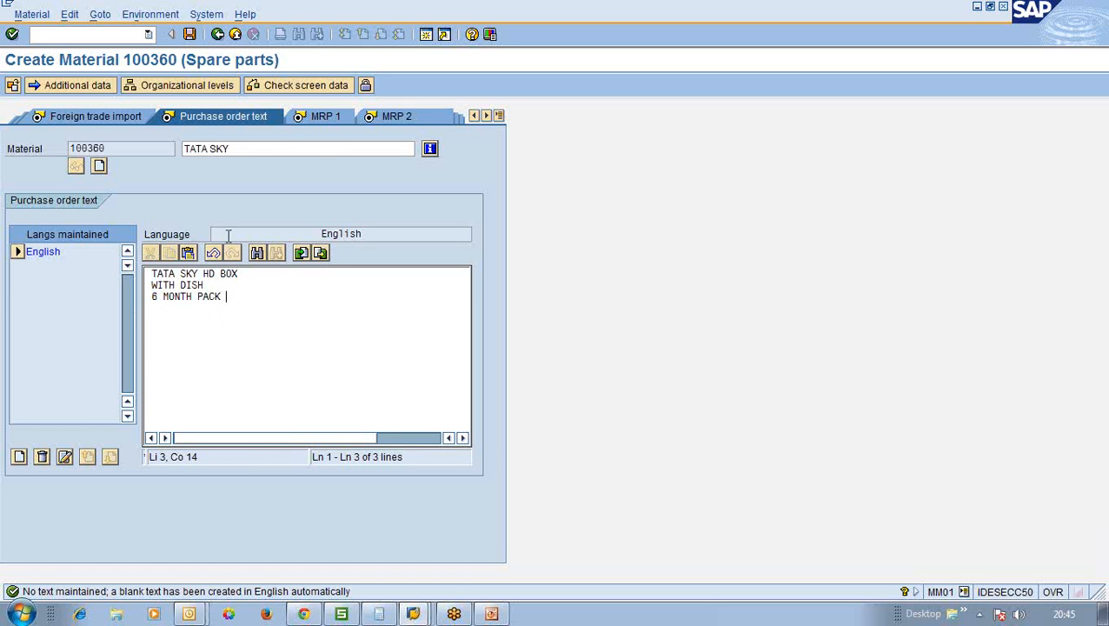
In the MRP 1 view, choose MRP type V1, manual reorder point with external requirements, from the possible entries.
{"action": "left_click", "coordinate": [317, 119]}
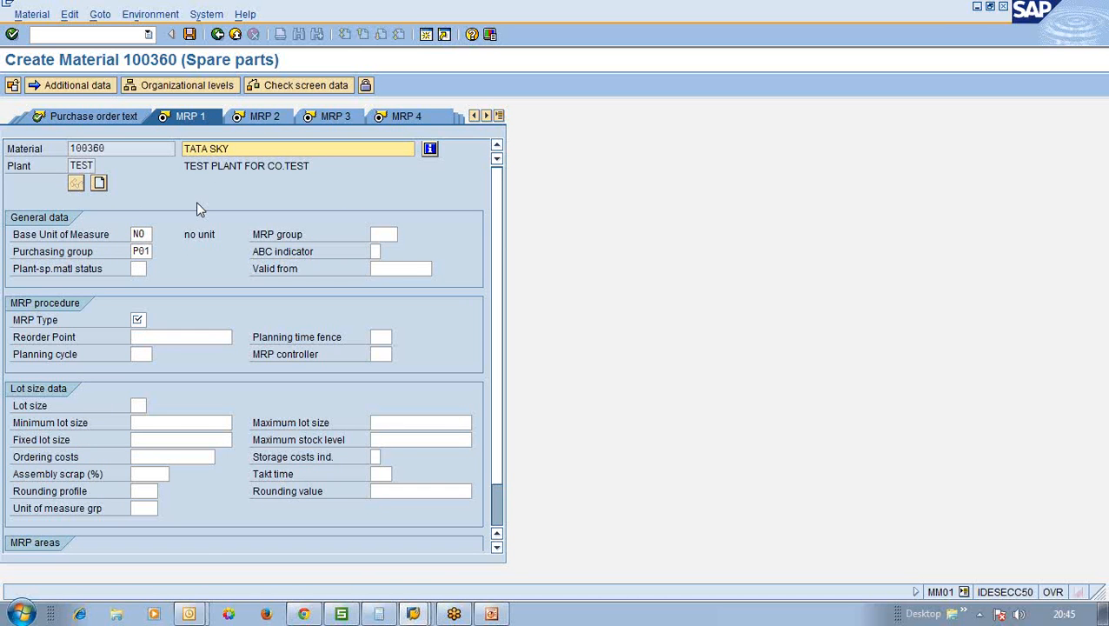
{"action": "left_click", "coordinate": [143, 320]}
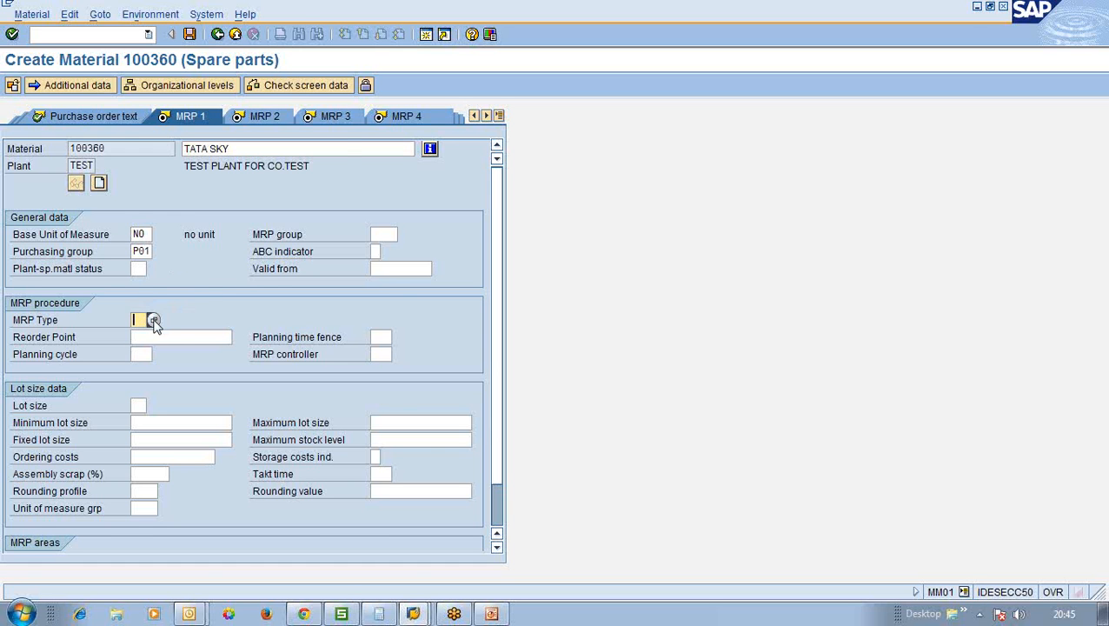
{"action": "left_click", "coordinate": [153, 321]}
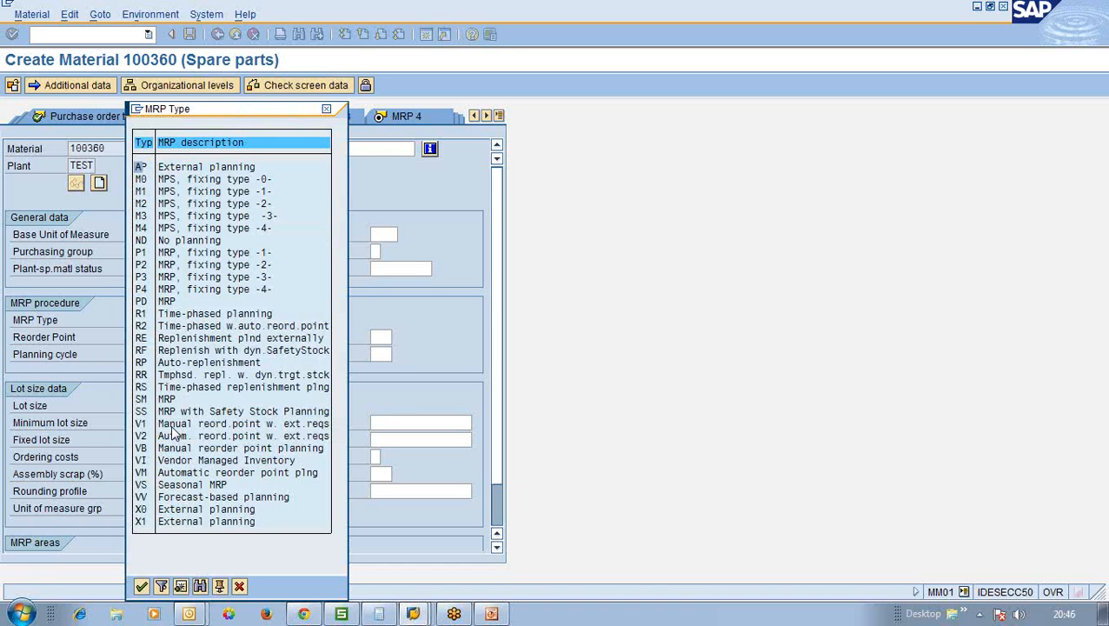
{"action": "double_click", "coordinate": [171, 424]}
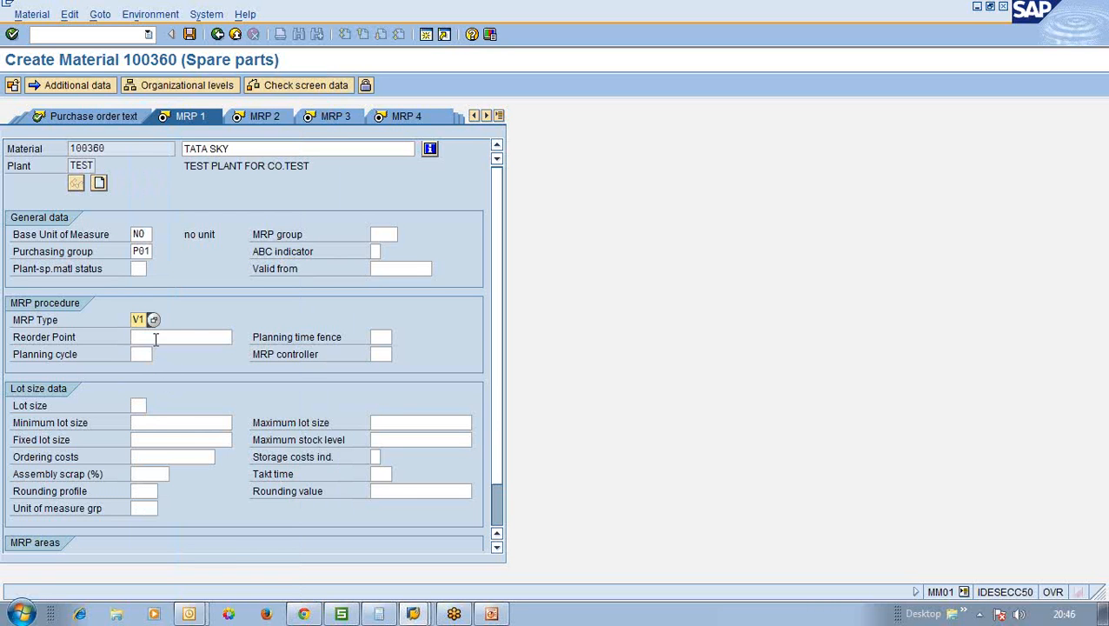
Set the reorder point to 2 in the MRP procedure data.
{"action": "left_click", "coordinate": [156, 338]}
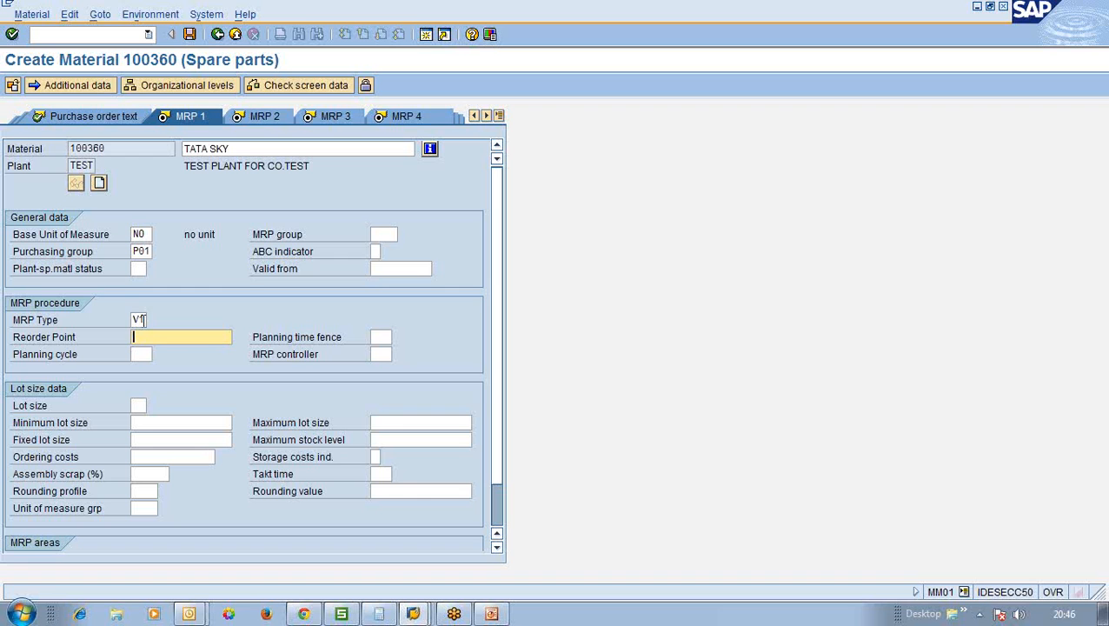
{"action": "left_click", "coordinate": [139, 320]}
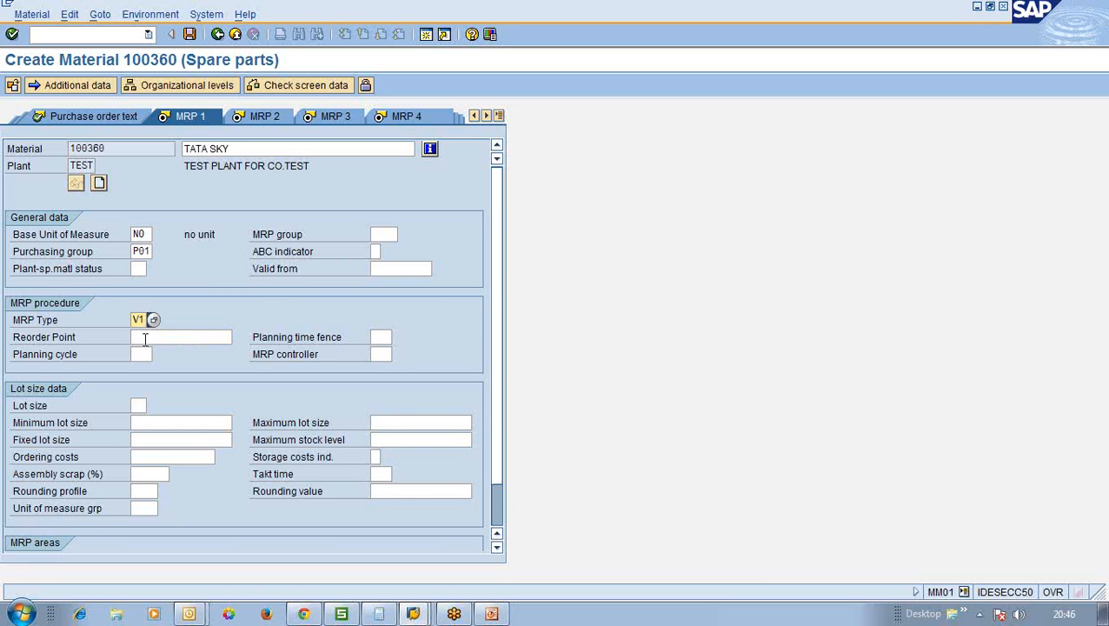
{"action": "left_click", "coordinate": [145, 338]}
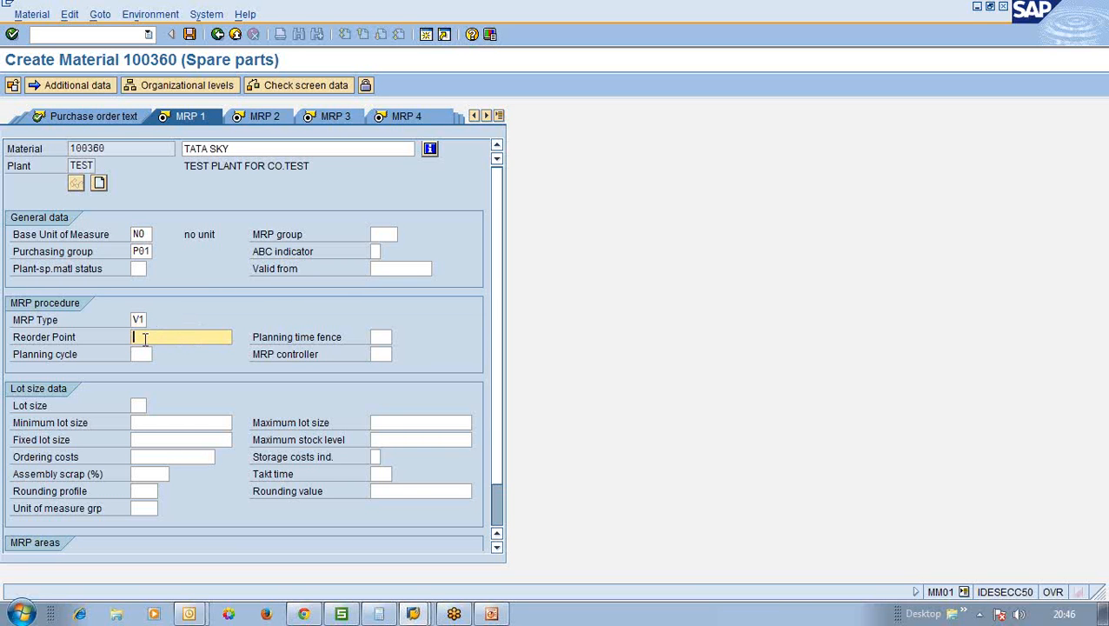
{"action": "type", "text": "2"}
{"action": "key", "text": "Return"}
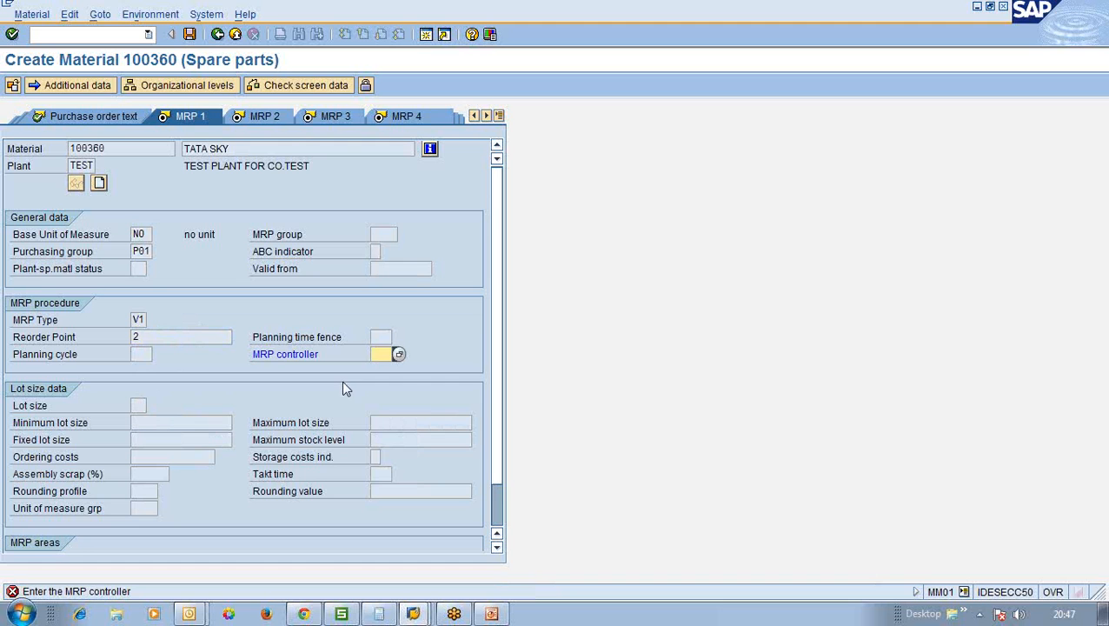
Assign MRP controller 001 of plant TEST to the material.
{"action": "left_click", "coordinate": [398, 356]}
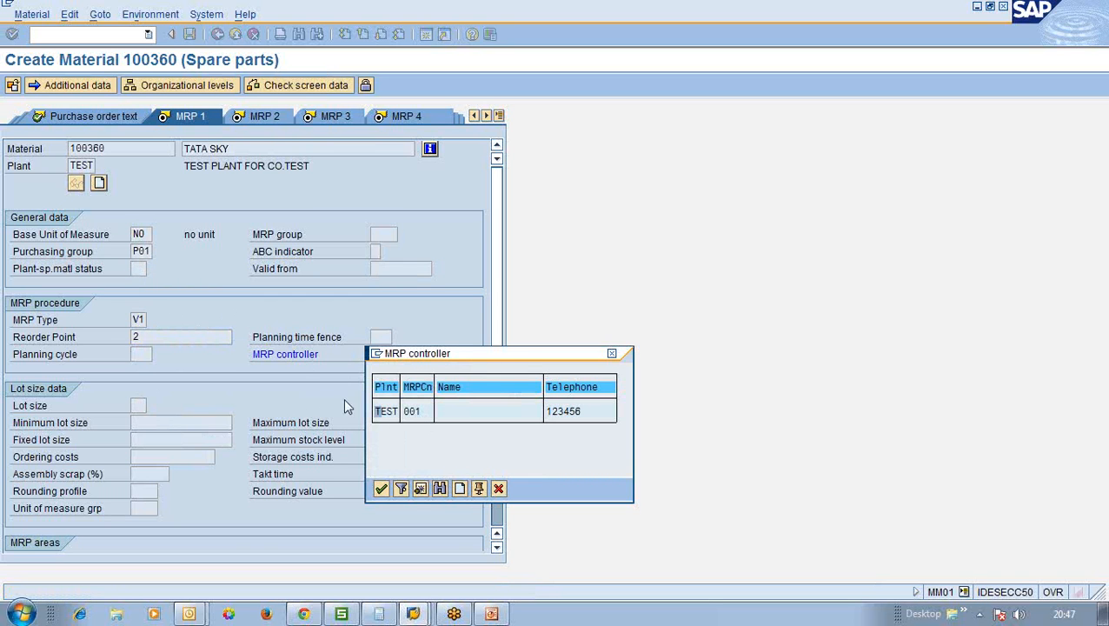
{"action": "left_click", "coordinate": [412, 413]}
{"action": "double_click", "coordinate": [412, 414]}
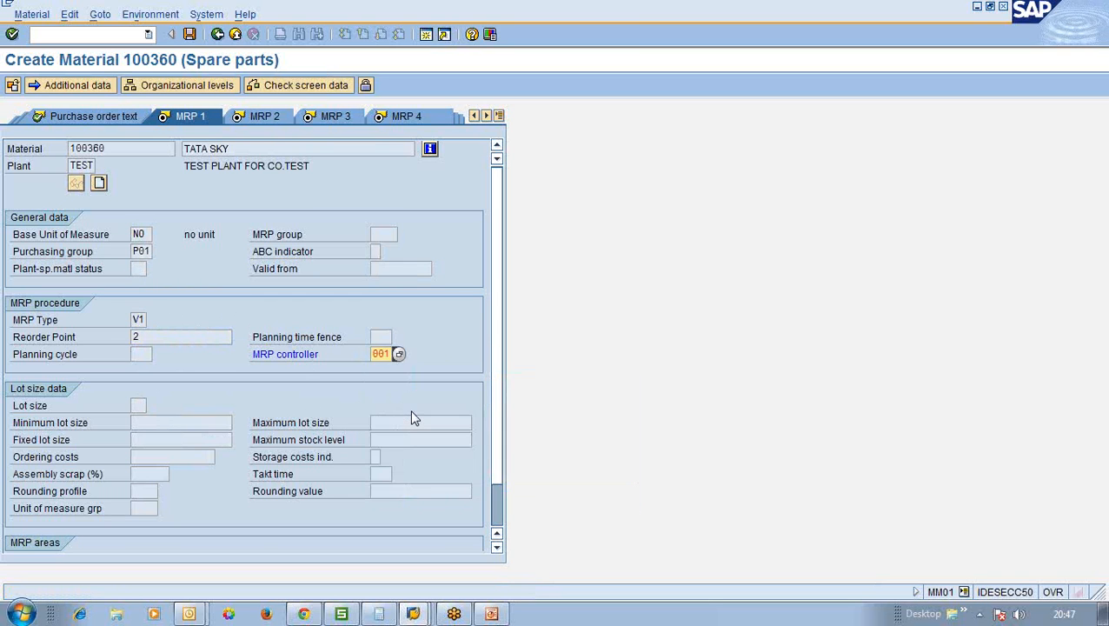
{"action": "key", "text": "Return"}
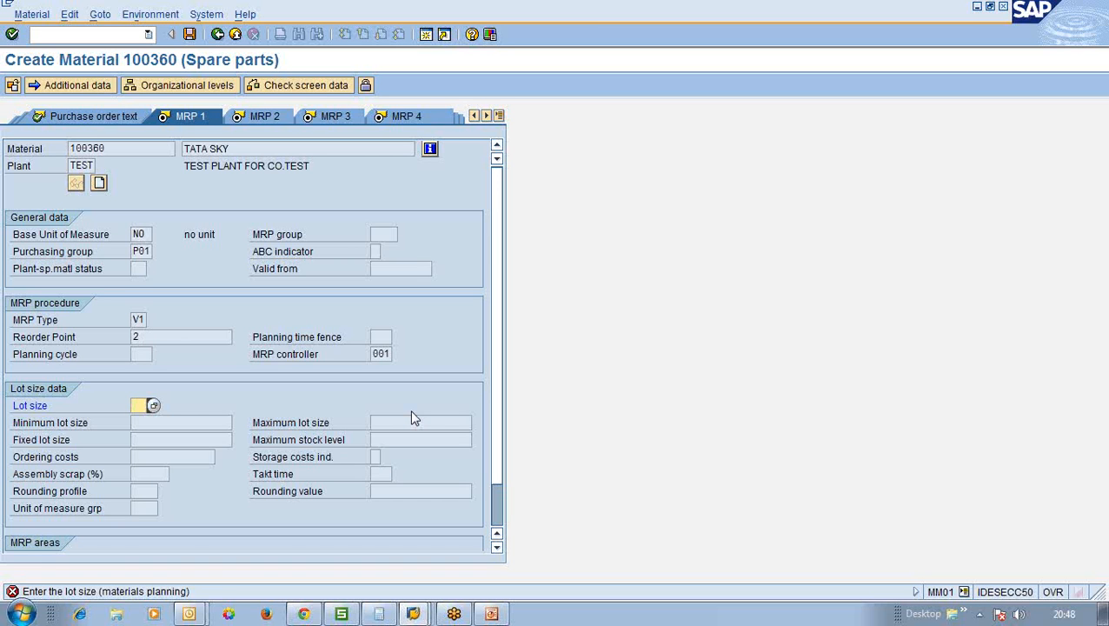
Choose lot size EX, lot-for-lot order quantity, and complete the MRP 1 view.
{"action": "left_click", "coordinate": [153, 405]}
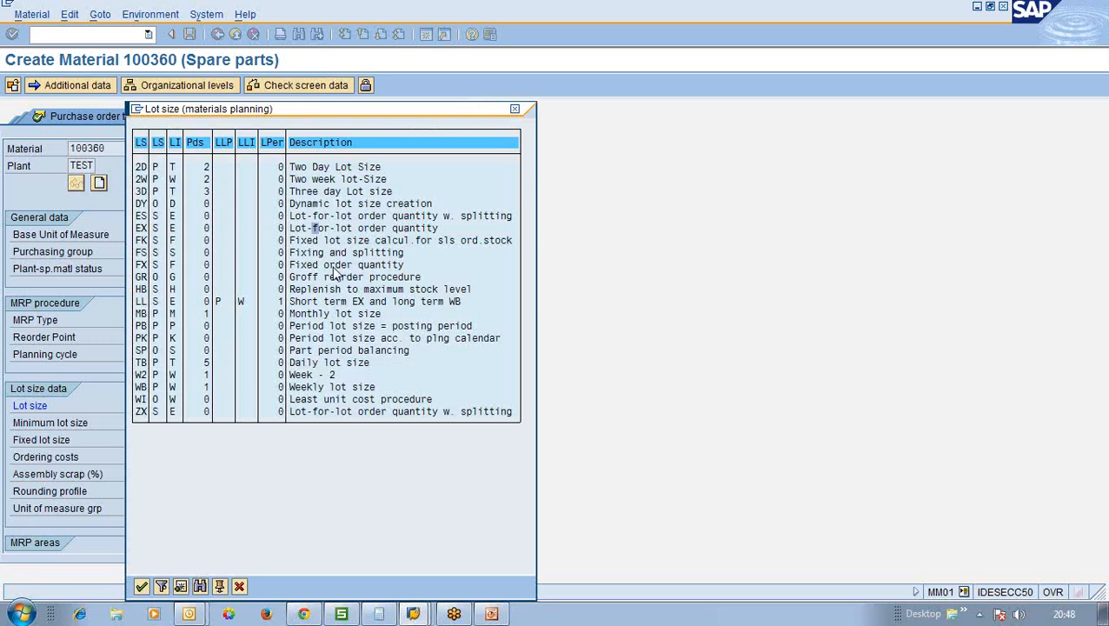
{"action": "left_click", "coordinate": [138, 265]}
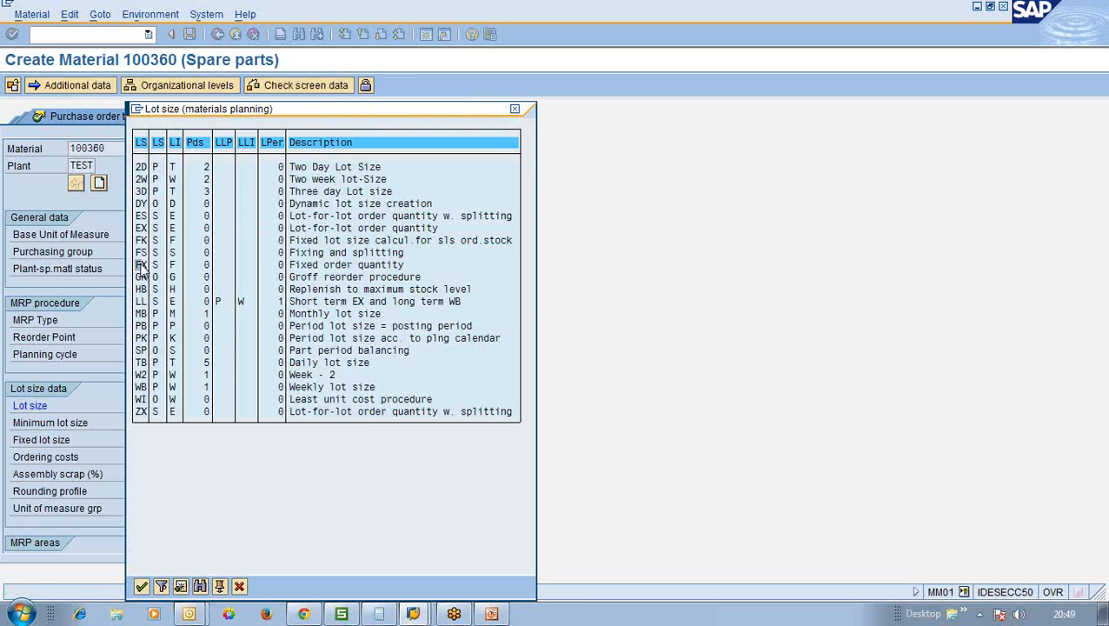
{"action": "double_click", "coordinate": [145, 227]}
{"action": "key", "text": "Return"}
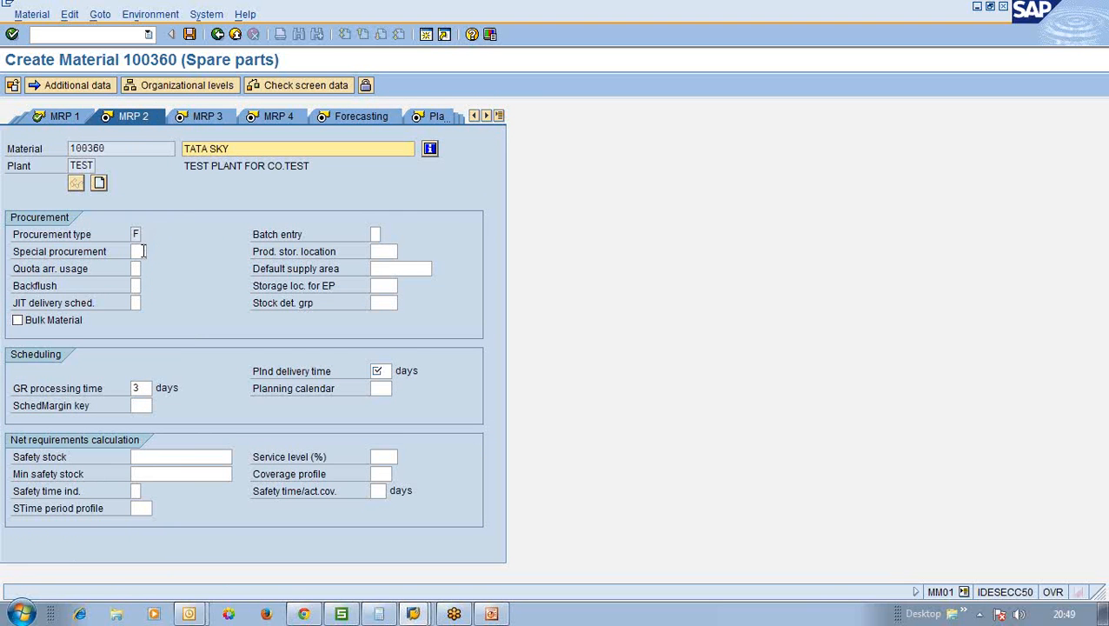
Review the available procurement types in the MRP 2 view without changing the selection.
{"action": "left_click", "coordinate": [142, 235]}
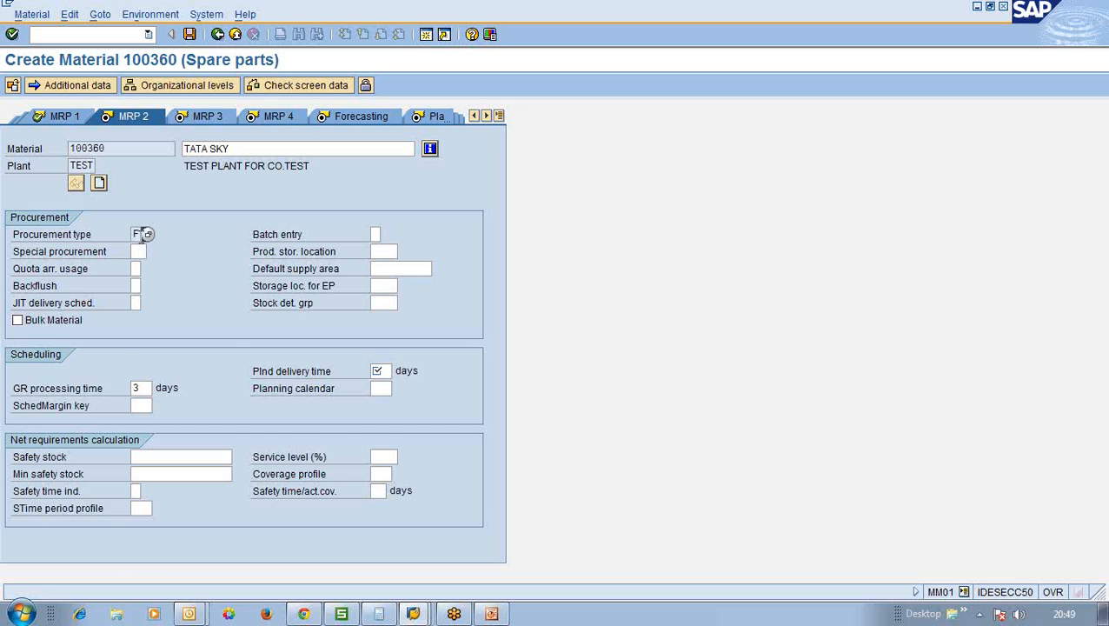
{"action": "left_click", "coordinate": [146, 235]}
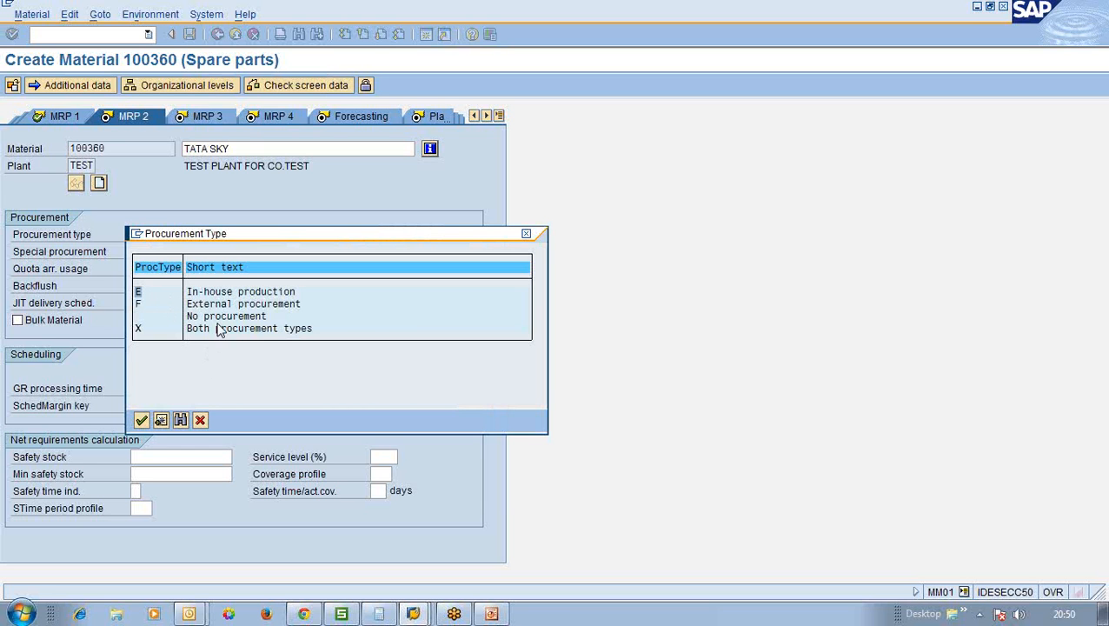
{"action": "left_click", "coordinate": [201, 421]}
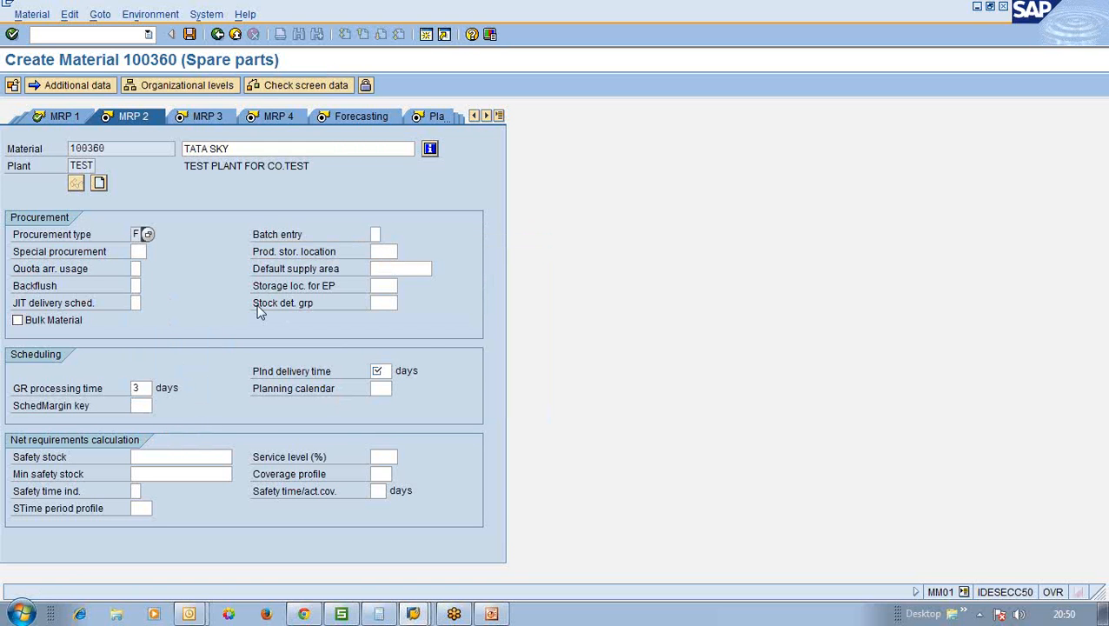
Set the planned delivery time to 30 days and complete the MRP 2 view.
{"action": "left_click", "coordinate": [383, 372]}
{"action": "type", "text": "30"}
{"action": "key", "text": "Return"}
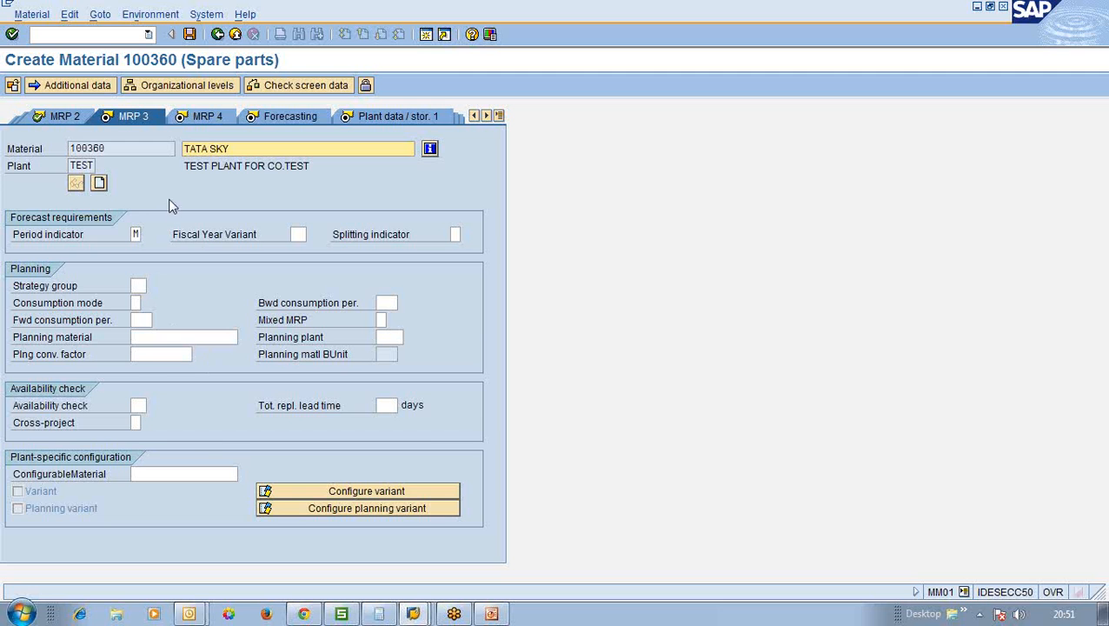
In the Quality management view, add inspection type 01, Goods Receipt Inspection for Order, to the inspection setup and activate it.
{"action": "left_click", "coordinate": [202, 123]}
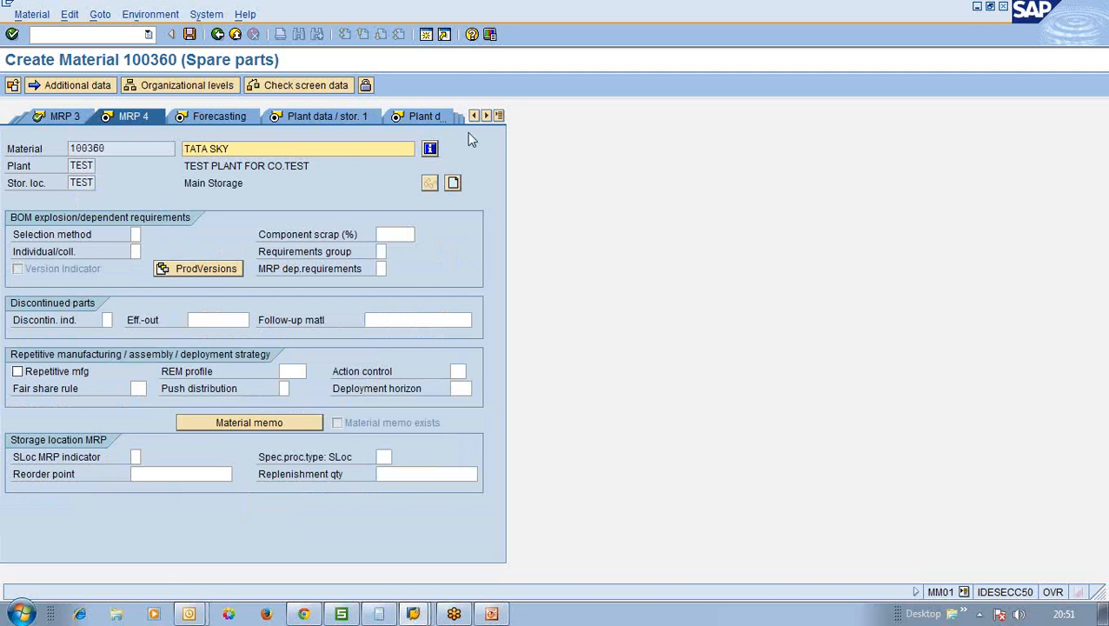
{"action": "left_click", "coordinate": [499, 115]}
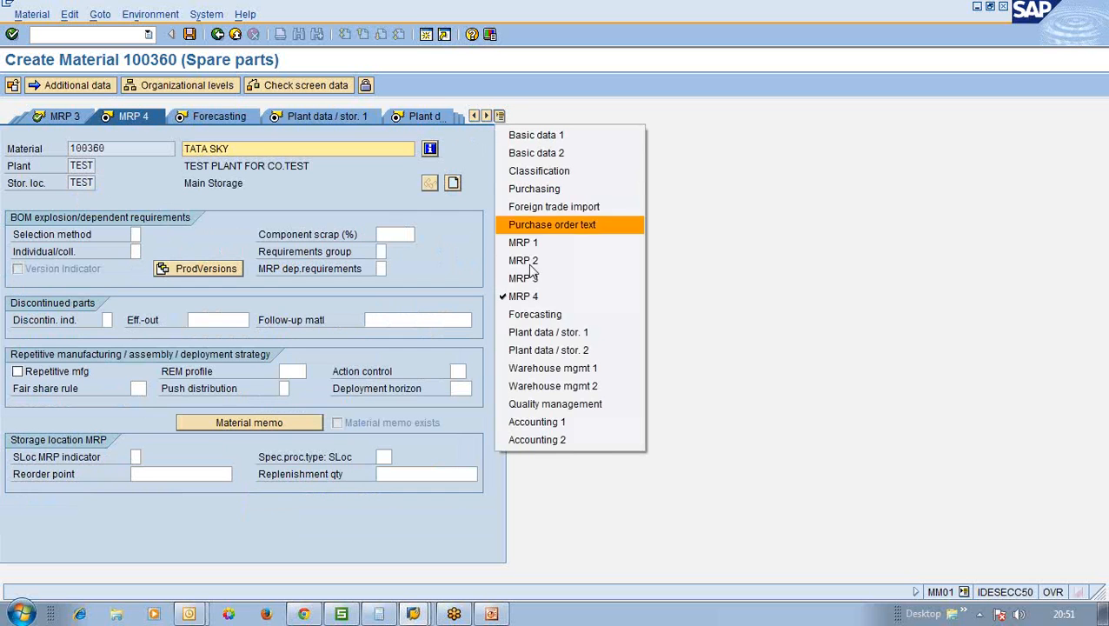
{"action": "left_click", "coordinate": [553, 404]}
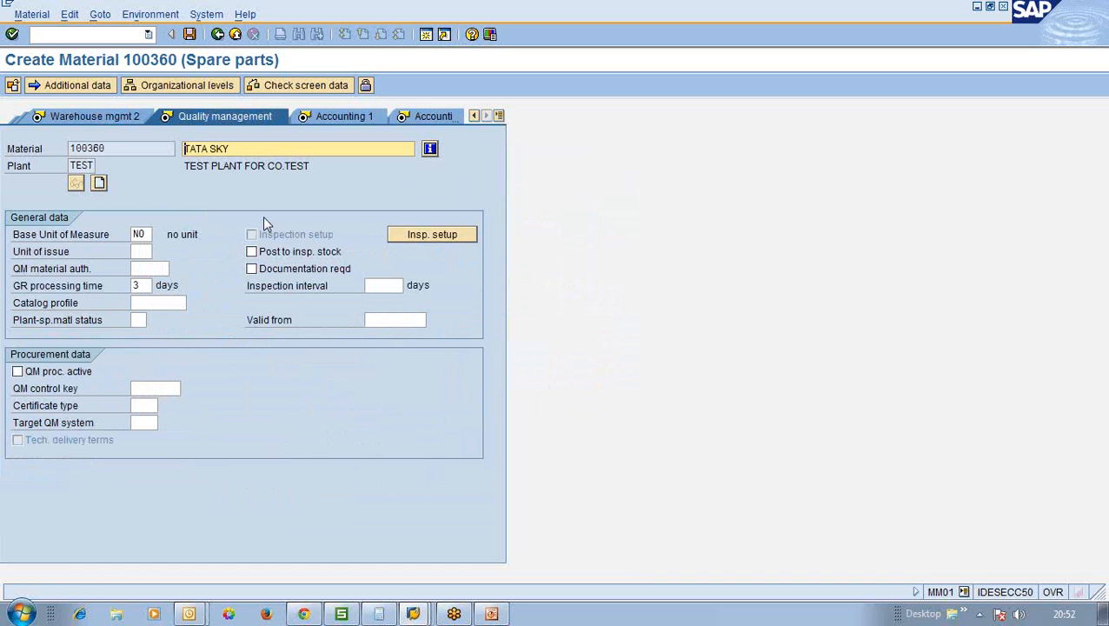
{"action": "left_click", "coordinate": [419, 238]}
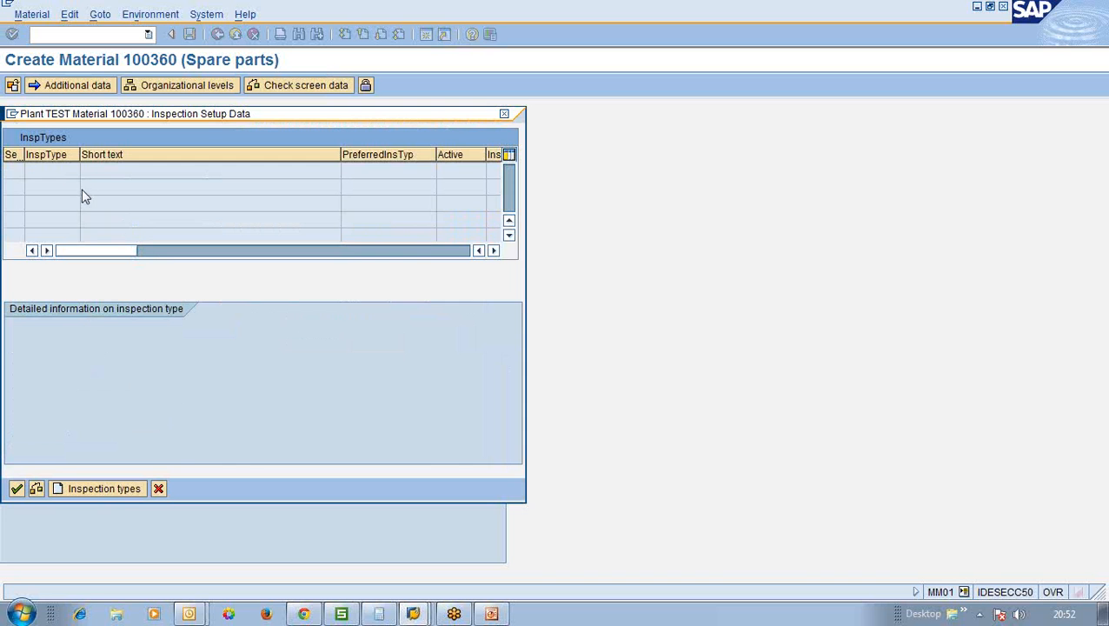
{"action": "left_click", "coordinate": [105, 489]}
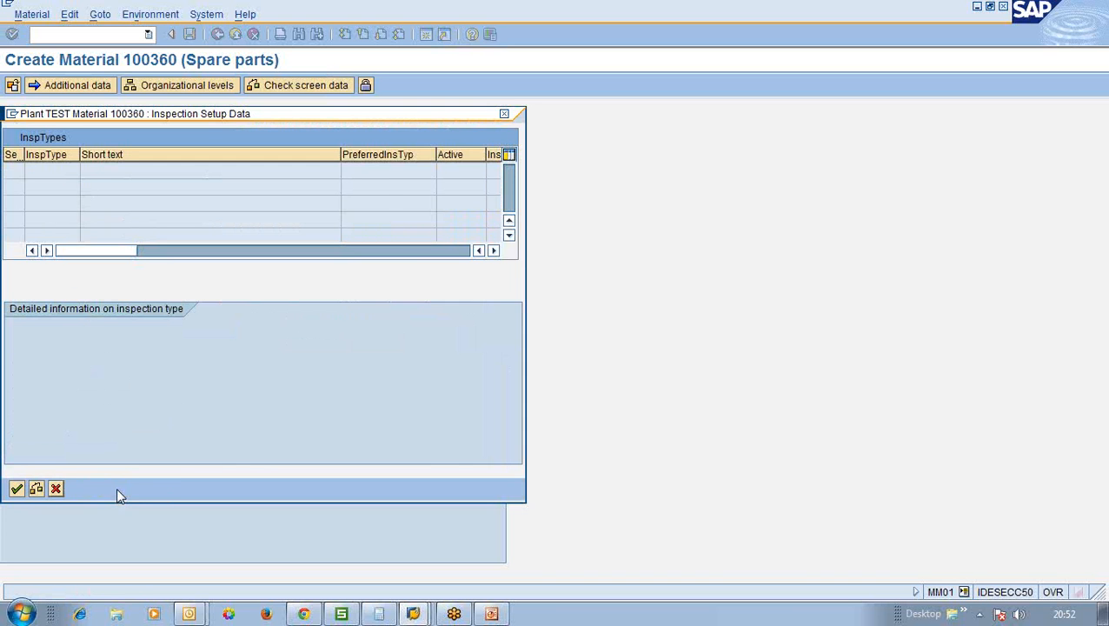
{"action": "left_click", "coordinate": [87, 172]}
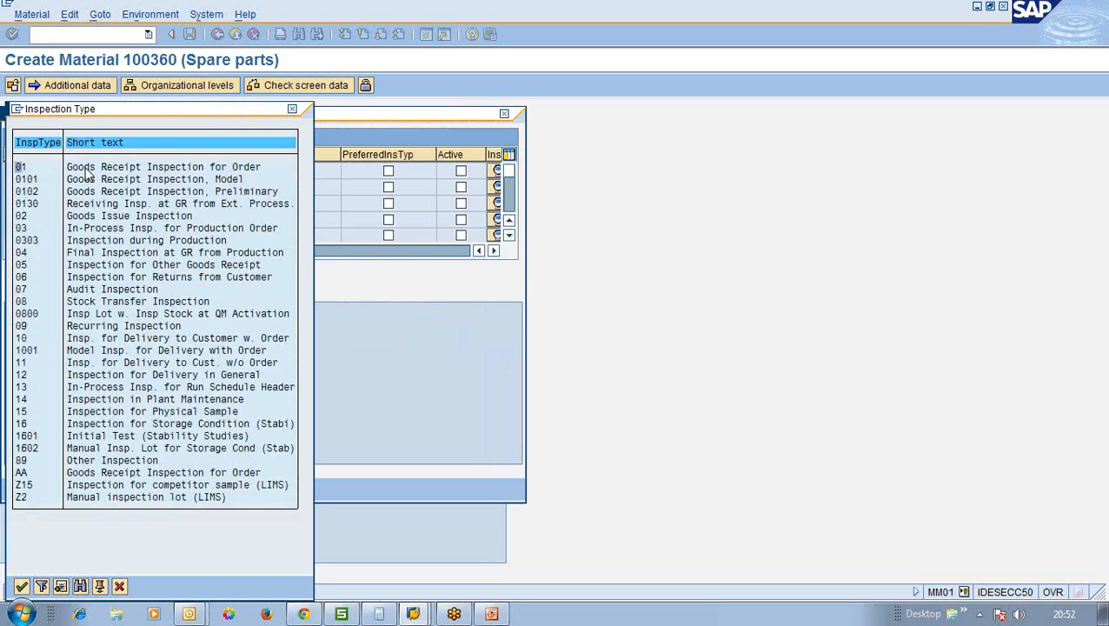
{"action": "double_click", "coordinate": [247, 170]}
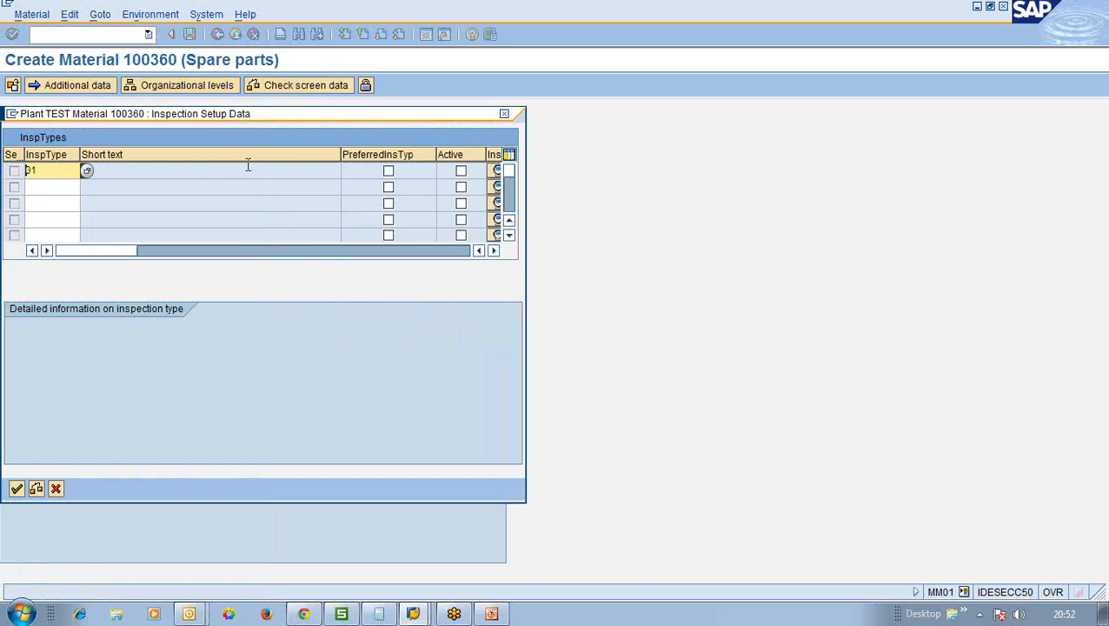
{"action": "left_click", "coordinate": [460, 170]}
{"action": "key", "text": "Return"}
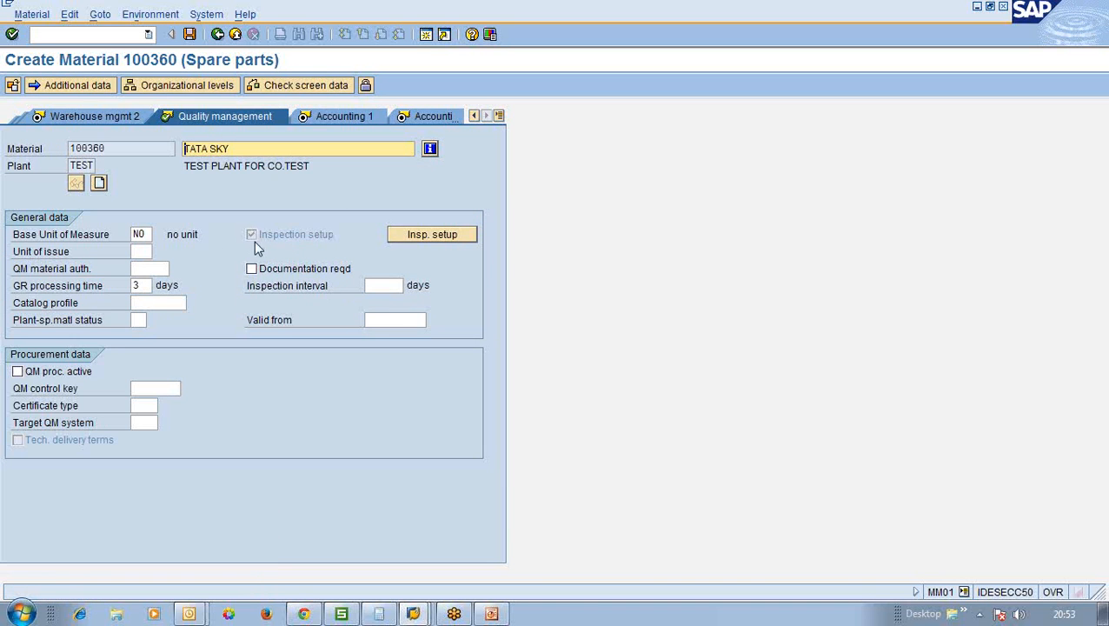
Leave the Quality management view and open the Accounting 1 view of the spare part.
{"action": "left_click", "coordinate": [321, 118]}
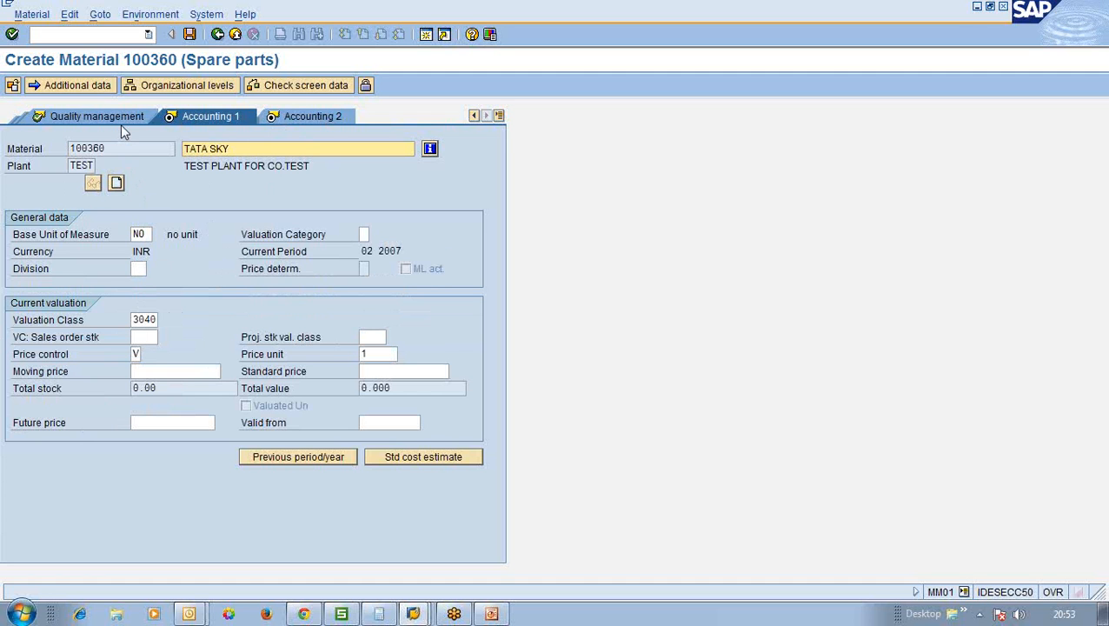
{"action": "left_click", "coordinate": [61, 120]}
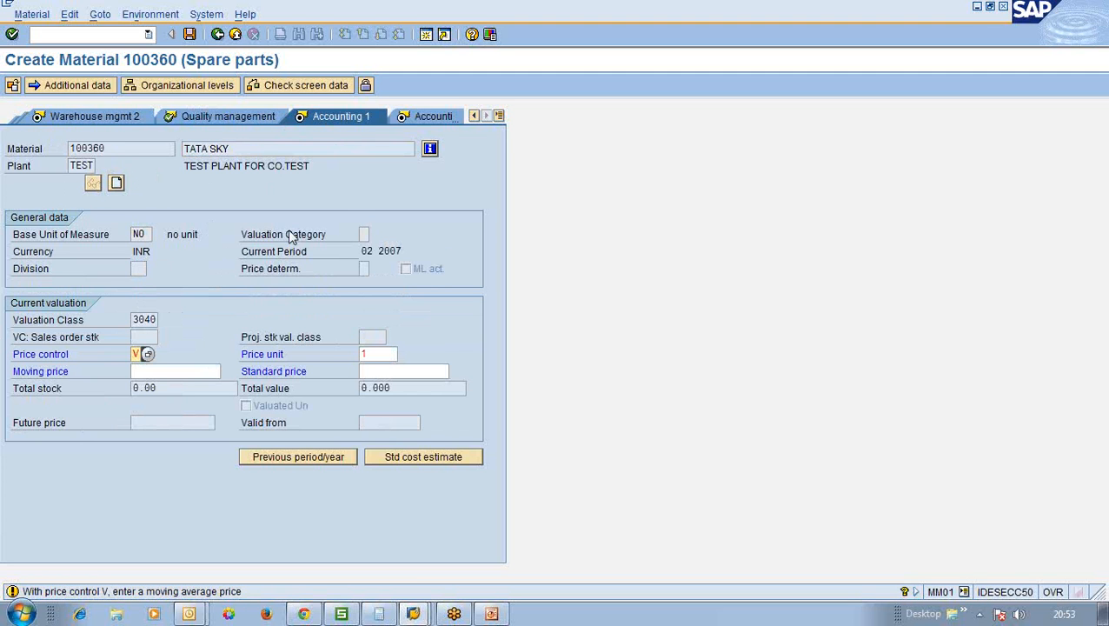
{"action": "left_click", "coordinate": [233, 118]}
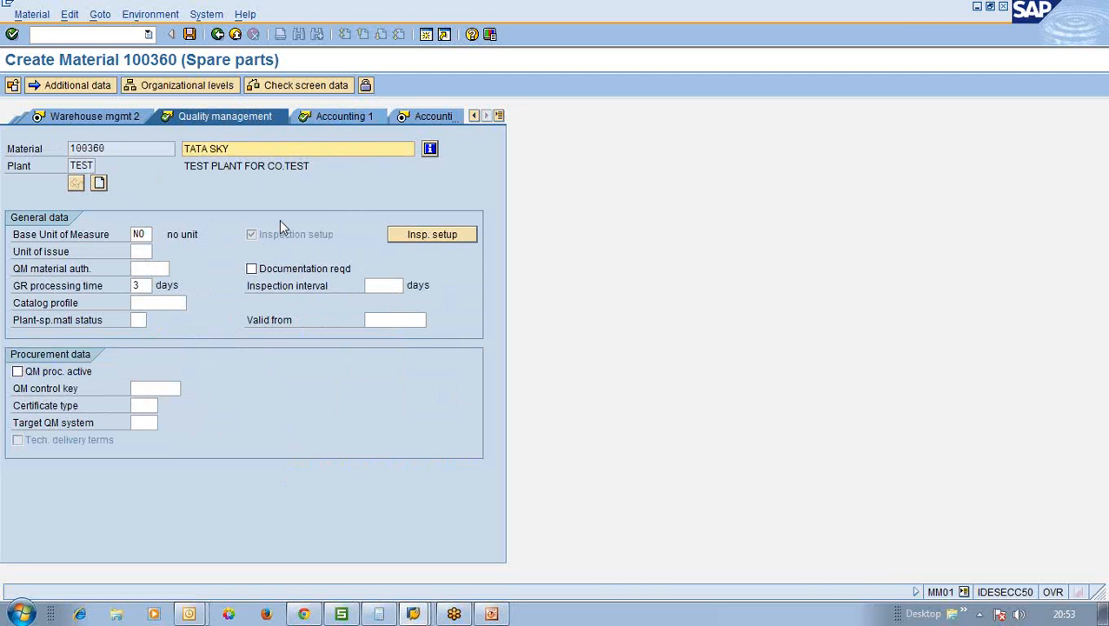
{"action": "left_click", "coordinate": [319, 116]}
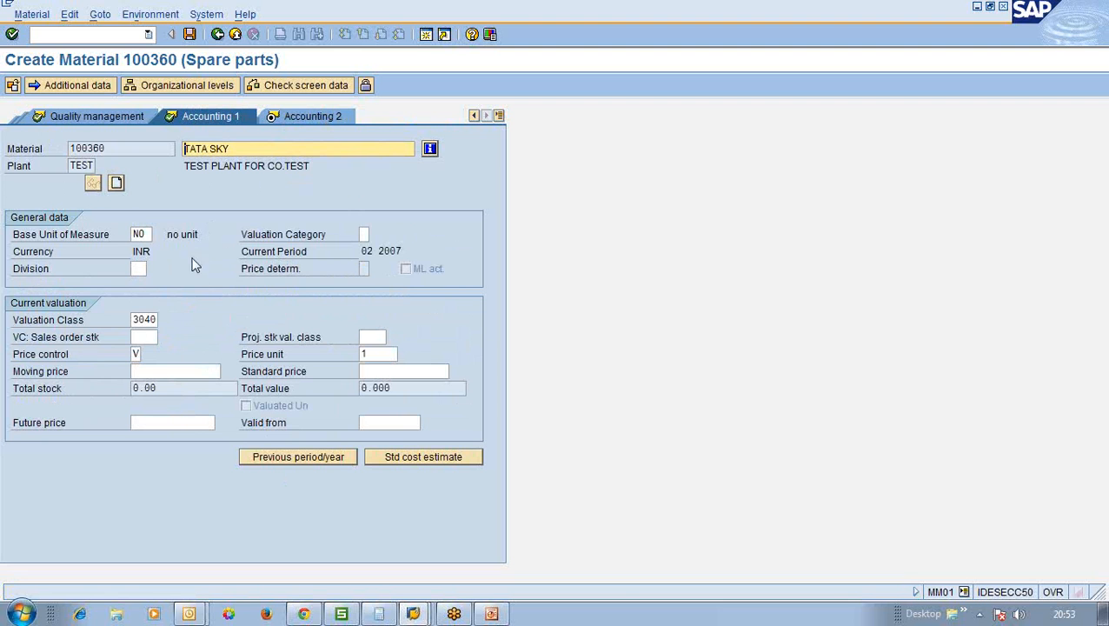
Clear the preset valuation class and price control in the Accounting 1 view.
{"action": "left_click", "coordinate": [155, 319]}
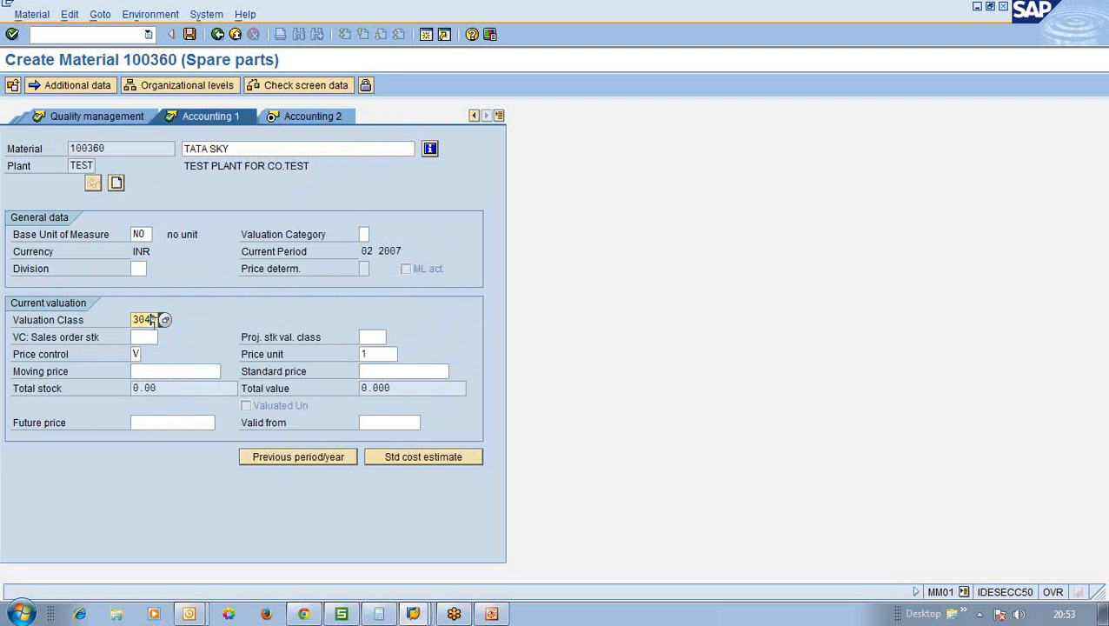
{"action": "key", "text": "BackSpace"}
{"action": "key", "text": "BackSpace"}
{"action": "key", "text": "BackSpace"}
{"action": "key", "text": "BackSpace"}
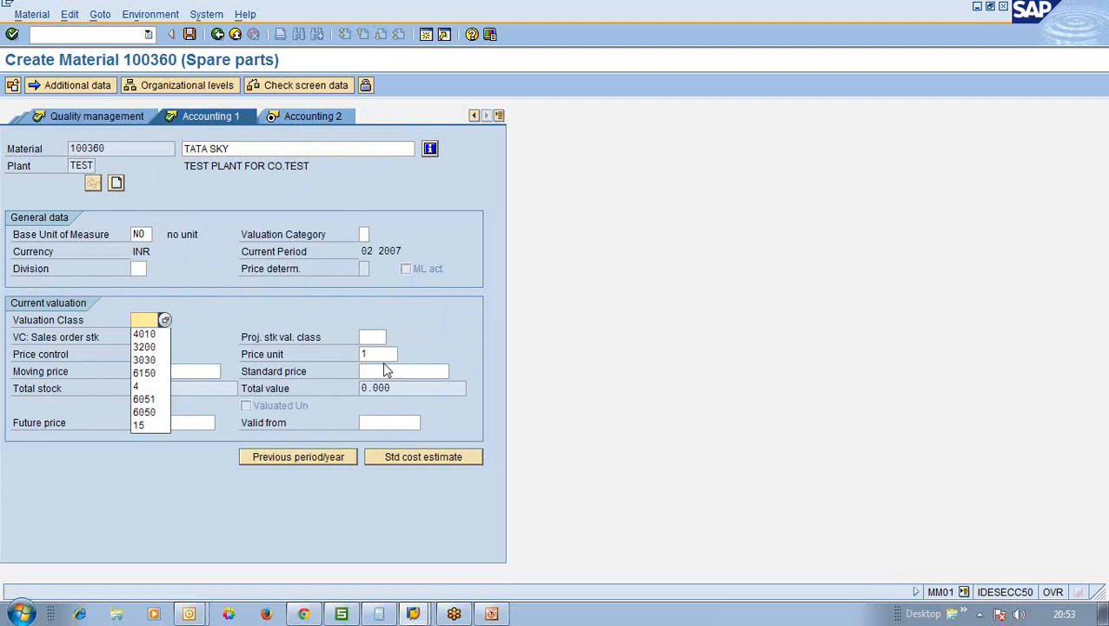
{"action": "left_click", "coordinate": [383, 364]}
{"action": "left_click", "coordinate": [139, 355]}
{"action": "key", "text": "Delete"}
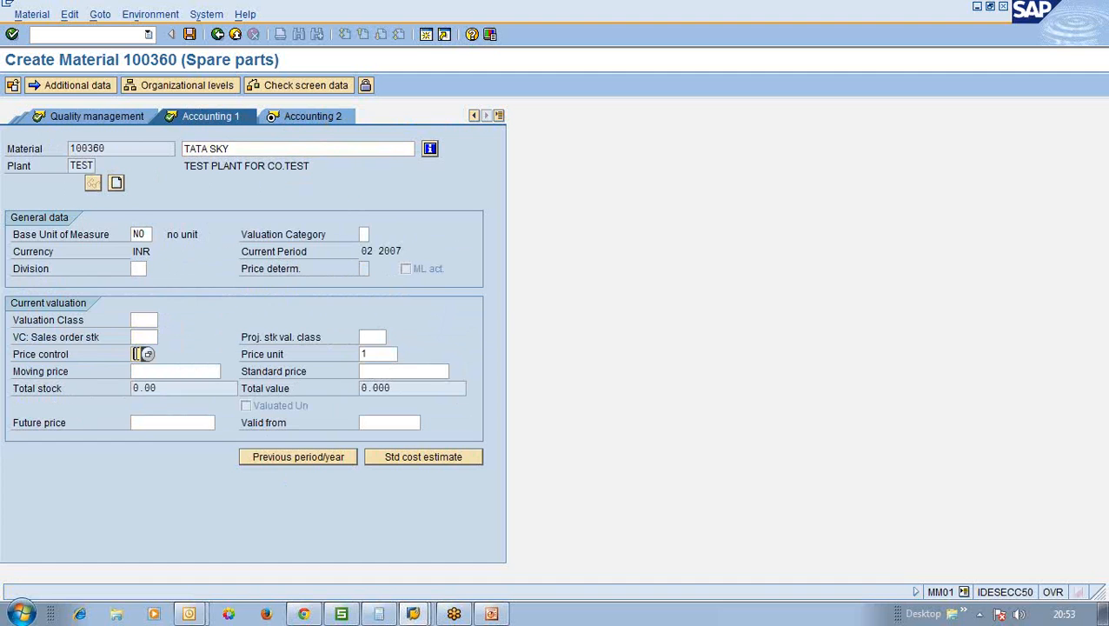
Choose valuation class 3040, Spare parts, and price control V, moving average price, from their lists of possible values.
{"action": "left_click", "coordinate": [176, 372]}
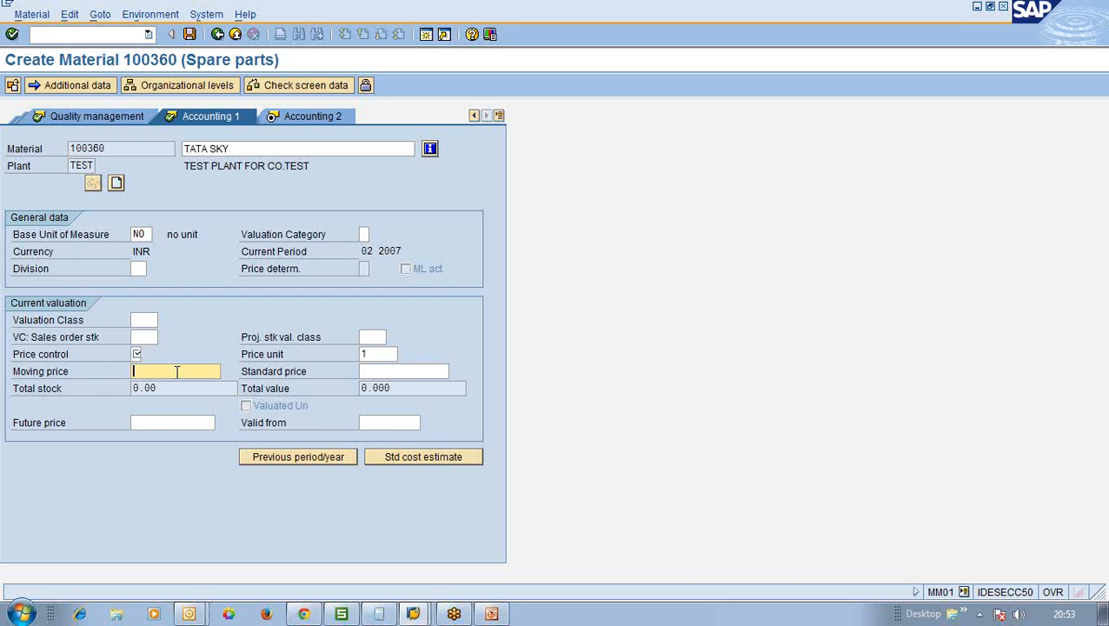
{"action": "left_click", "coordinate": [146, 321]}
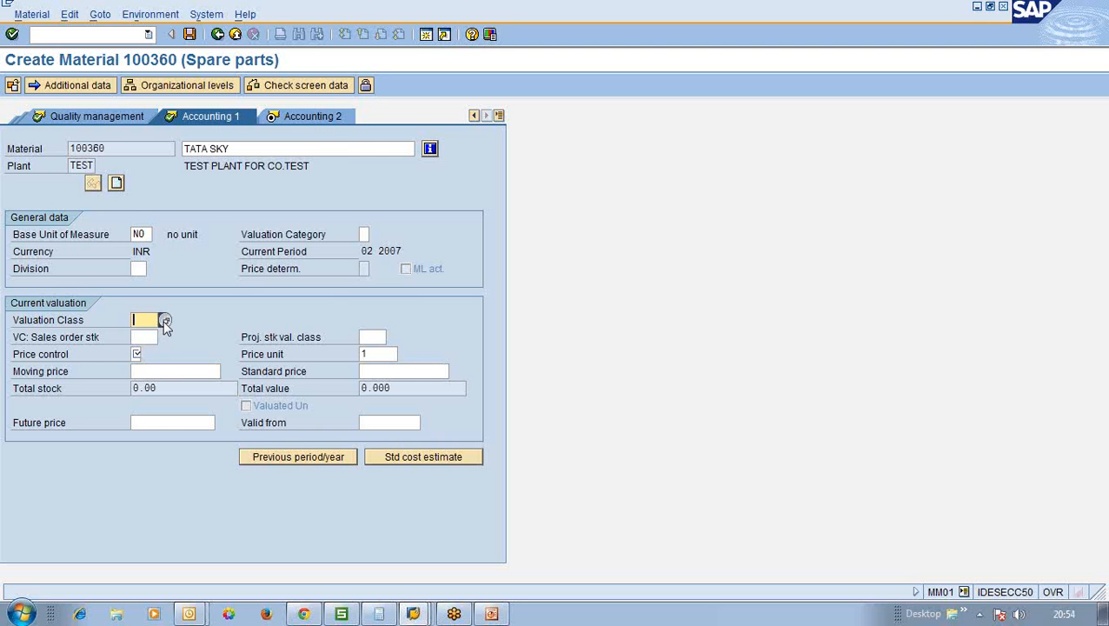
{"action": "left_click", "coordinate": [164, 322]}
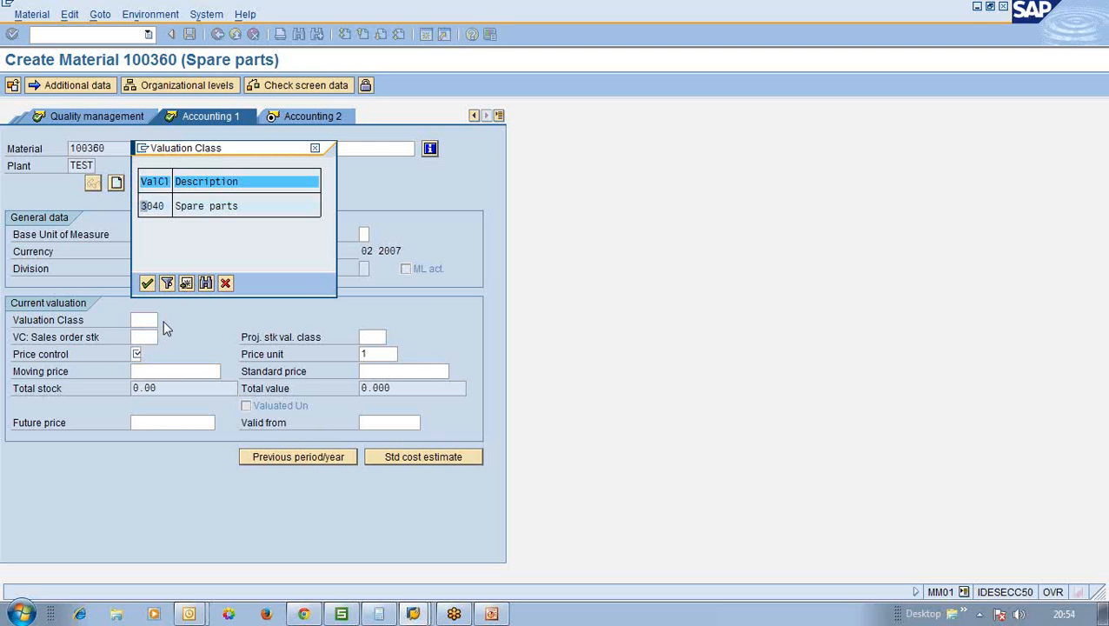
{"action": "double_click", "coordinate": [153, 206]}
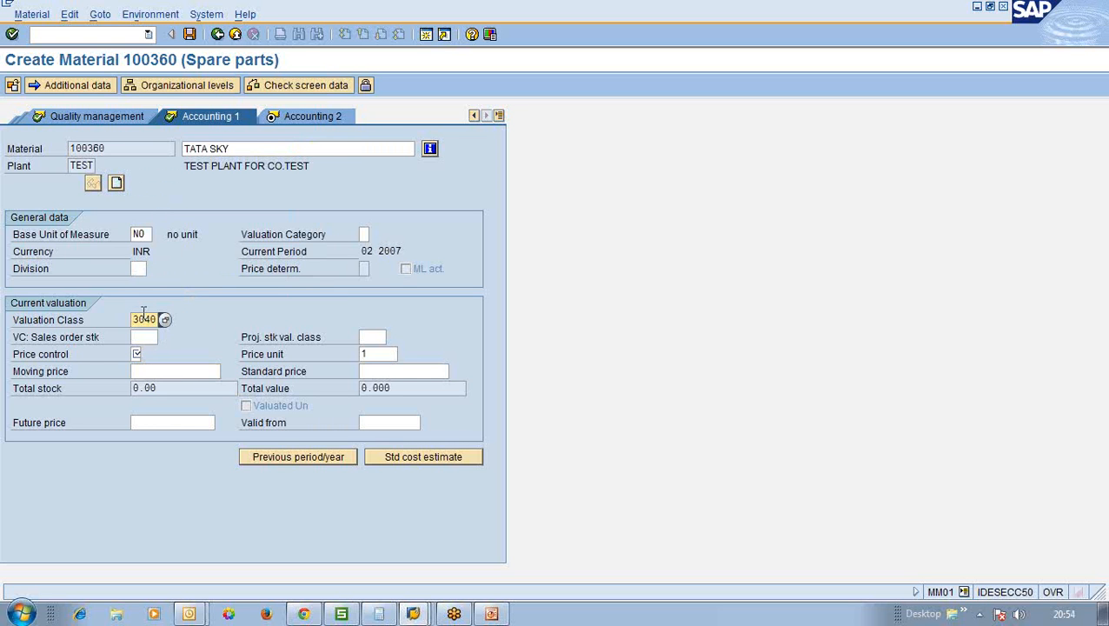
{"action": "left_click", "coordinate": [136, 355]}
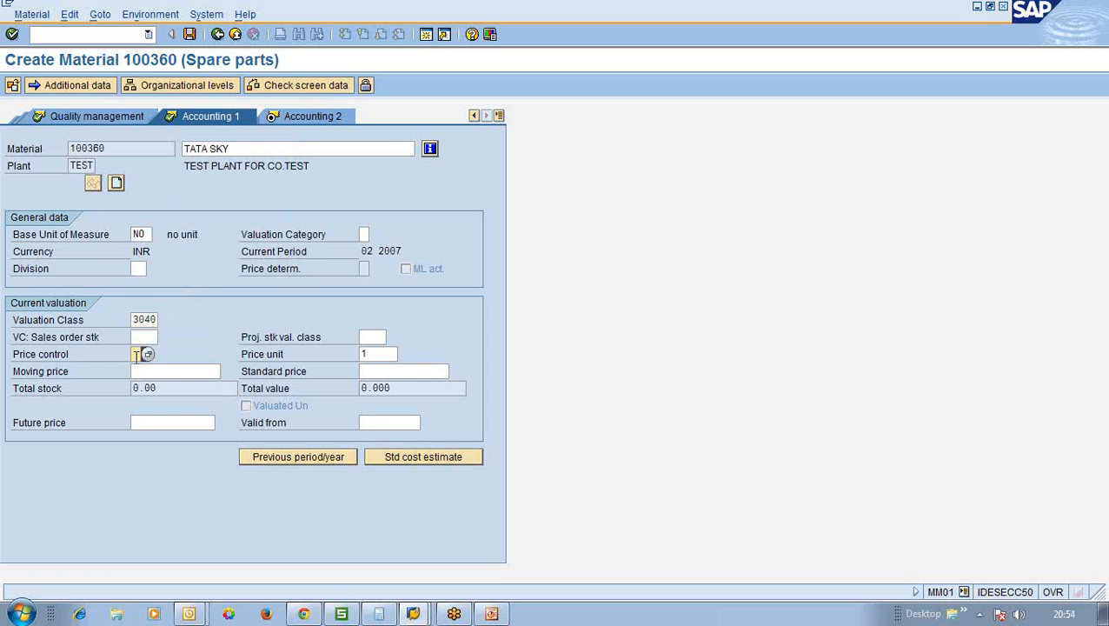
{"action": "left_click", "coordinate": [147, 353]}
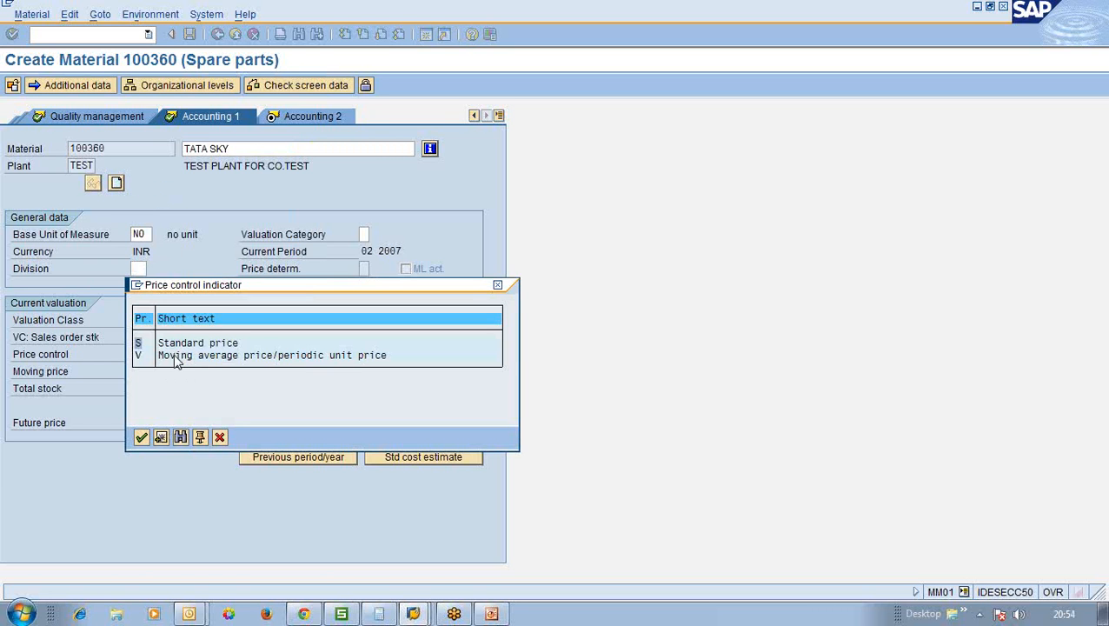
{"action": "left_click", "coordinate": [173, 356]}
{"action": "double_click", "coordinate": [140, 356]}
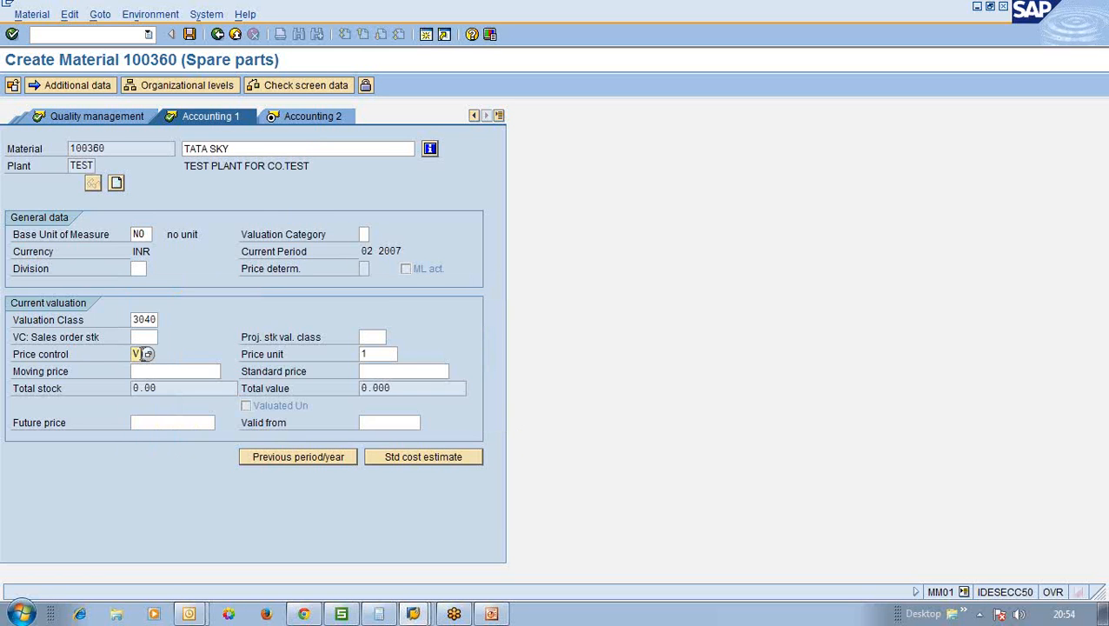
Set the moving price to 100, complete the Accounting 1 view and save the new material master.
{"action": "left_click", "coordinate": [153, 372]}
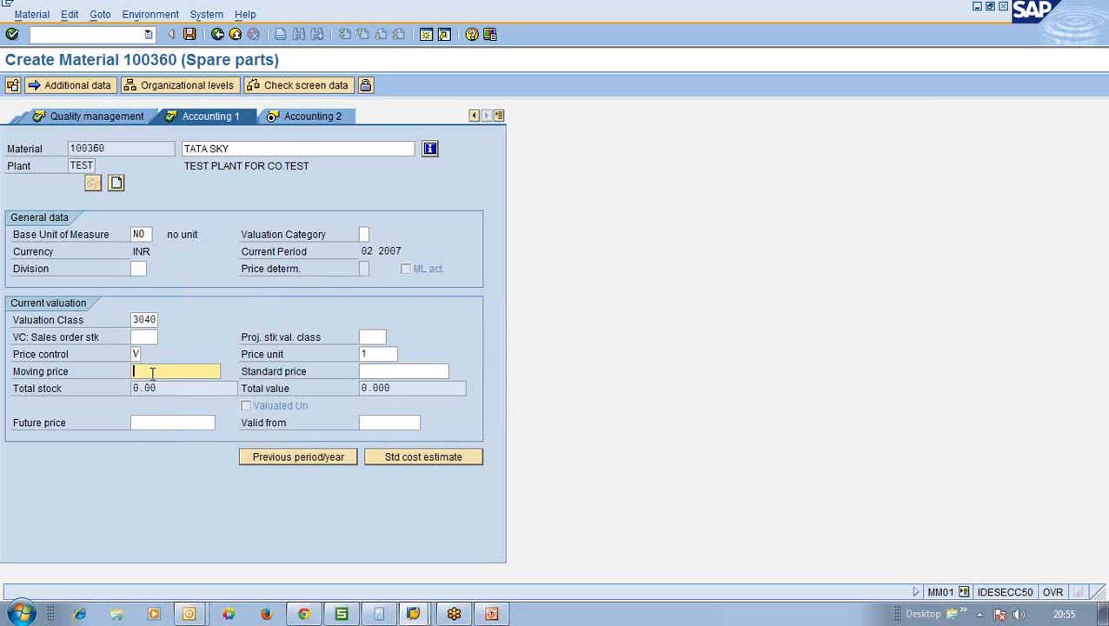
{"action": "type", "text": "100"}
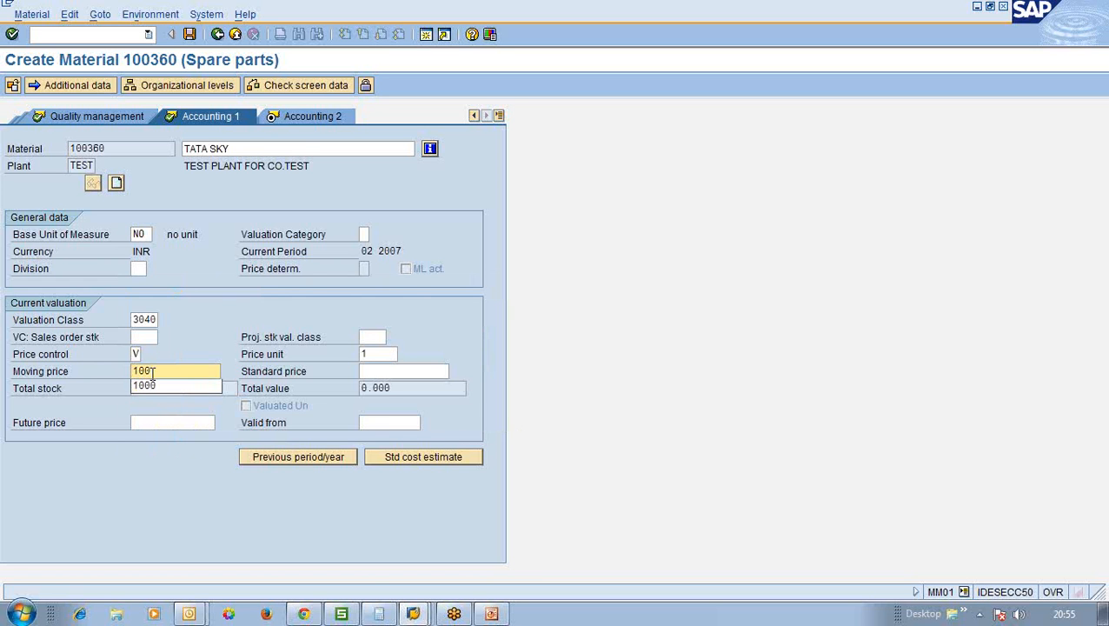
{"action": "key", "text": "Return"}
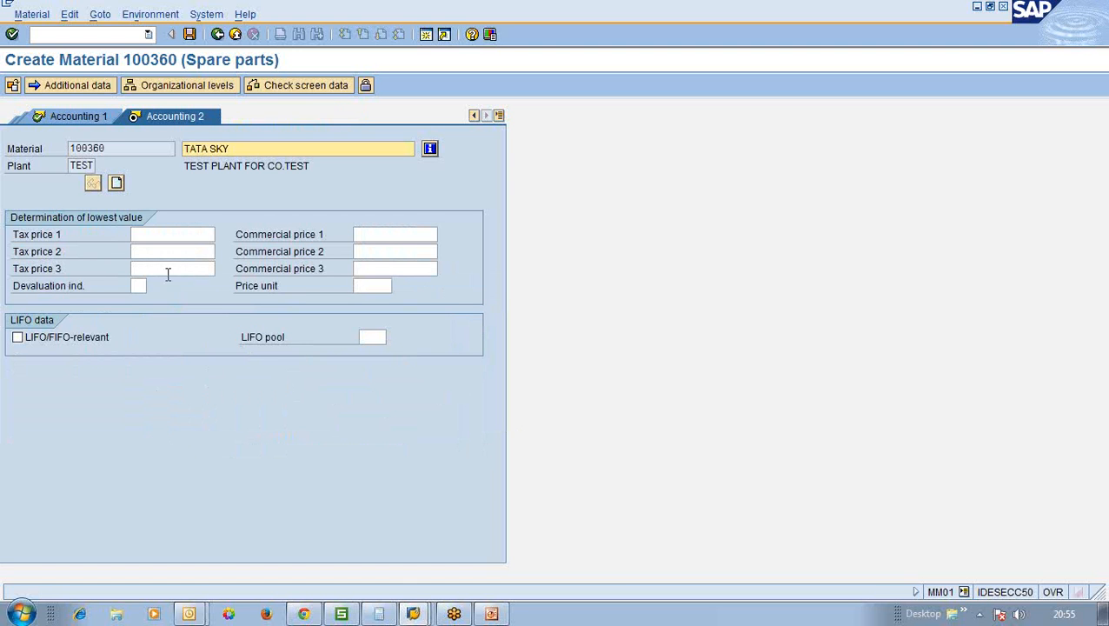
{"action": "left_click", "coordinate": [188, 41]}
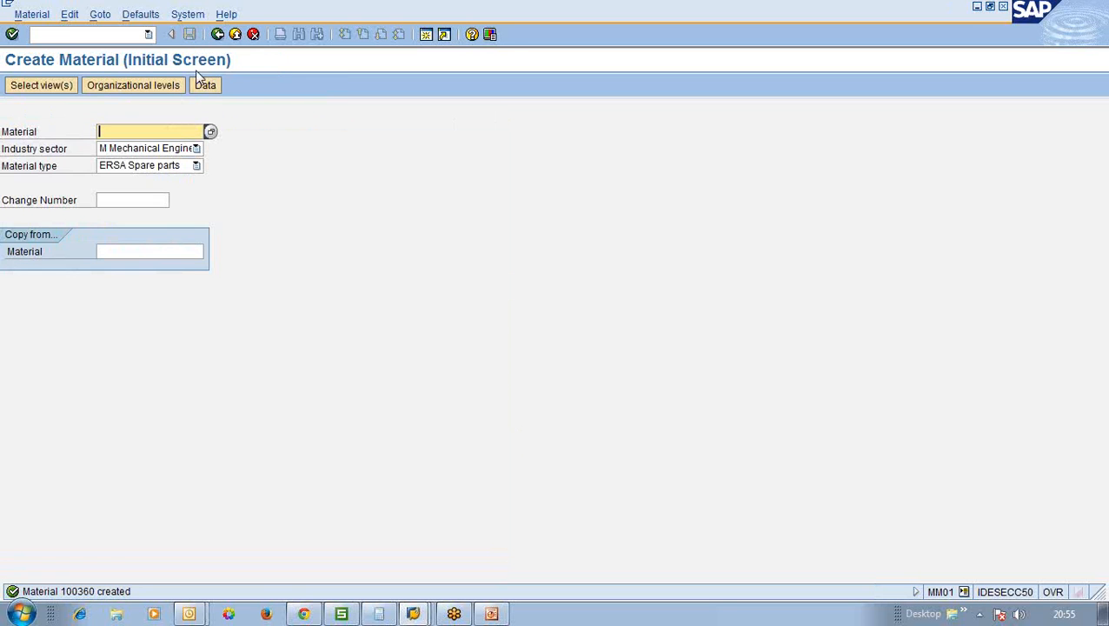
Open the newly created material for immediate change at plant TEST.
{"action": "left_click", "coordinate": [33, 15]}
{"action": "mouse_move", "coordinate": [61, 71]}
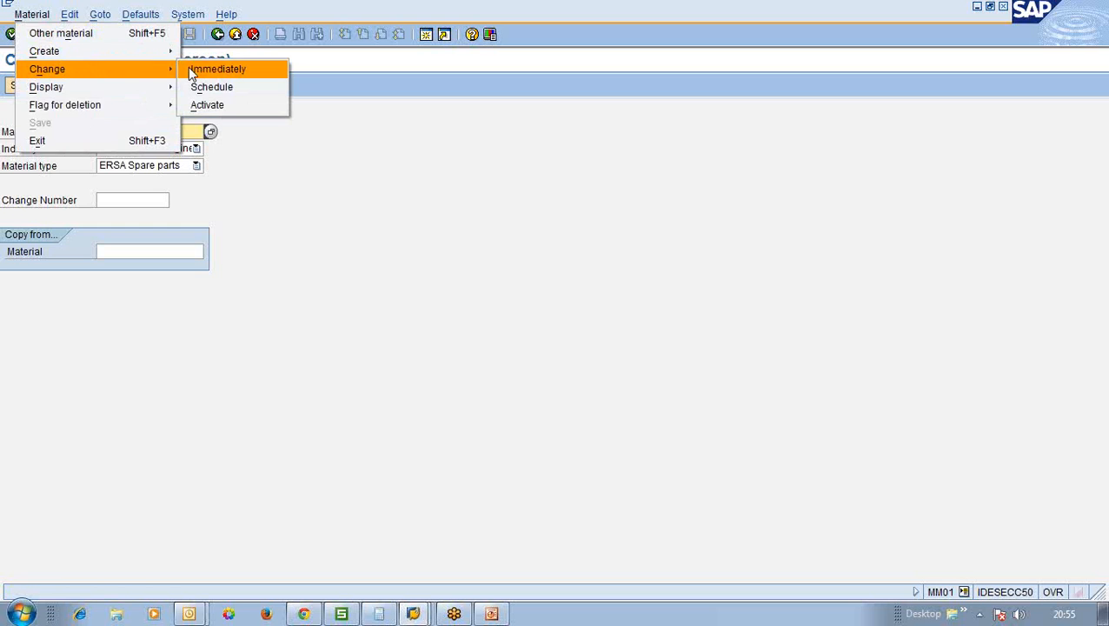
{"action": "left_click", "coordinate": [190, 68]}
{"action": "key", "text": "Return"}
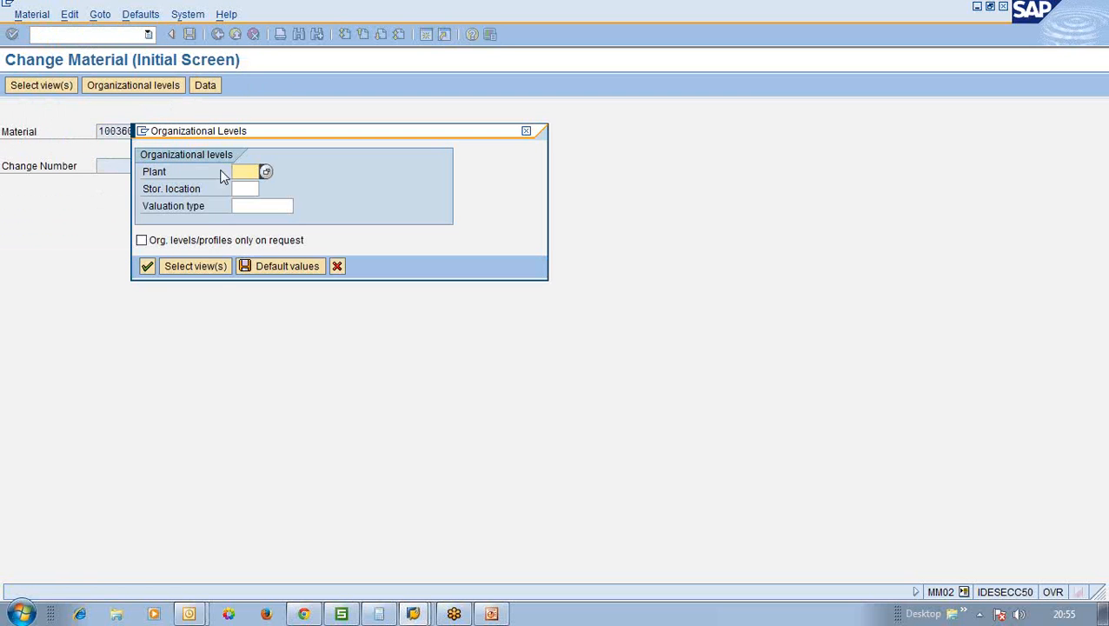
{"action": "left_click", "coordinate": [250, 173]}
{"action": "left_click", "coordinate": [248, 180]}
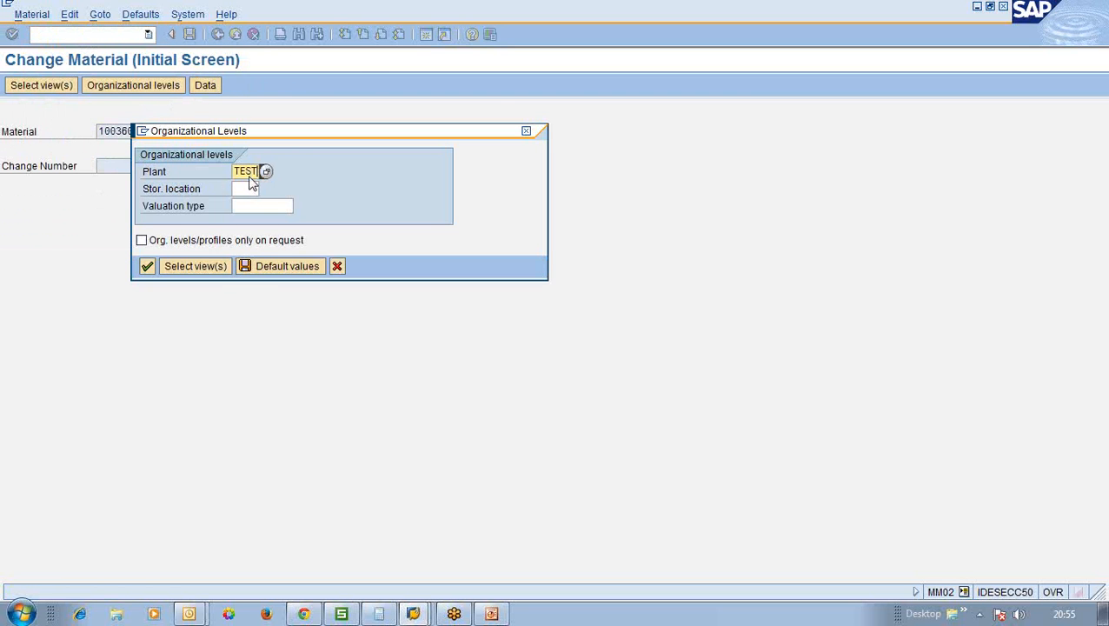
{"action": "key", "text": "Return"}
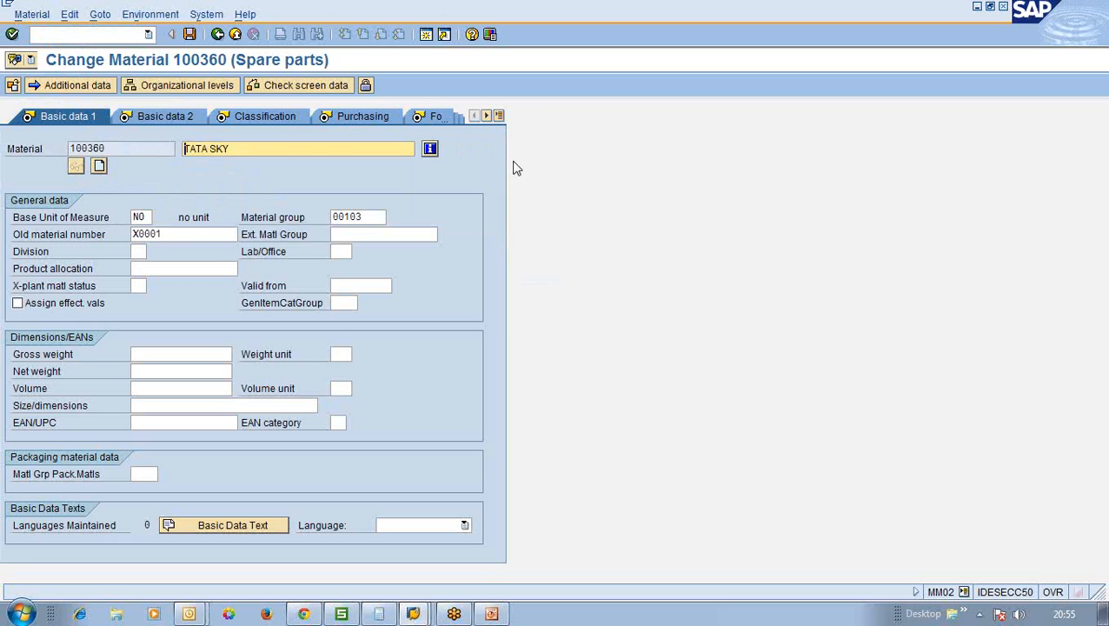
Review the valuation data in the Accounting 1 view, then leave the material change transaction without editing anything.
{"action": "left_click", "coordinate": [499, 117]}
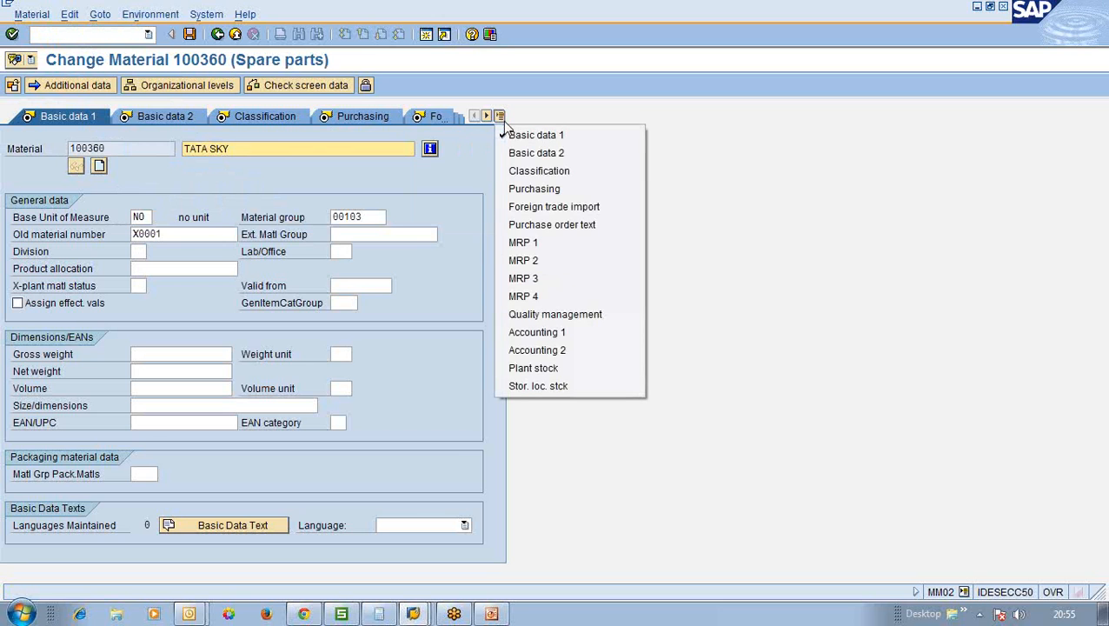
{"action": "left_click", "coordinate": [548, 332]}
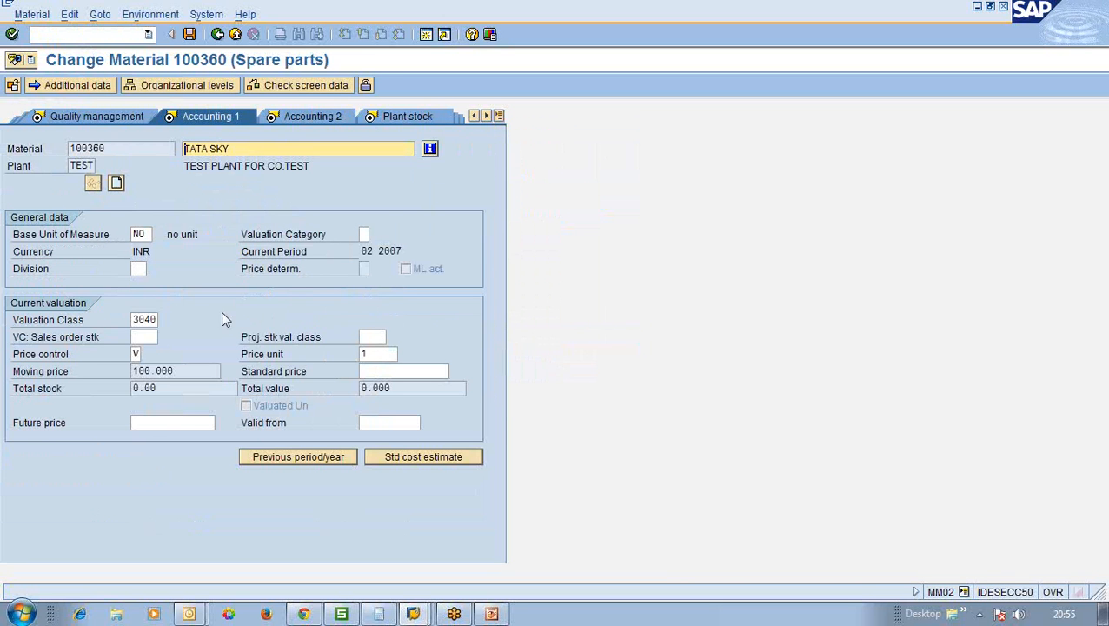
{"action": "left_click", "coordinate": [150, 320]}
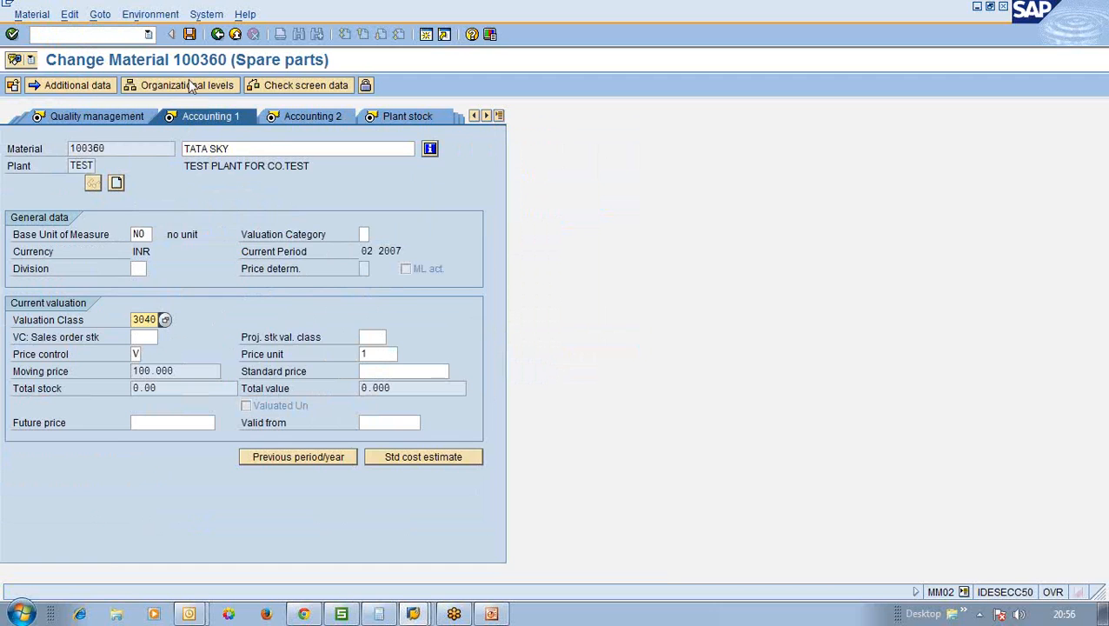
{"action": "left_click", "coordinate": [192, 38]}
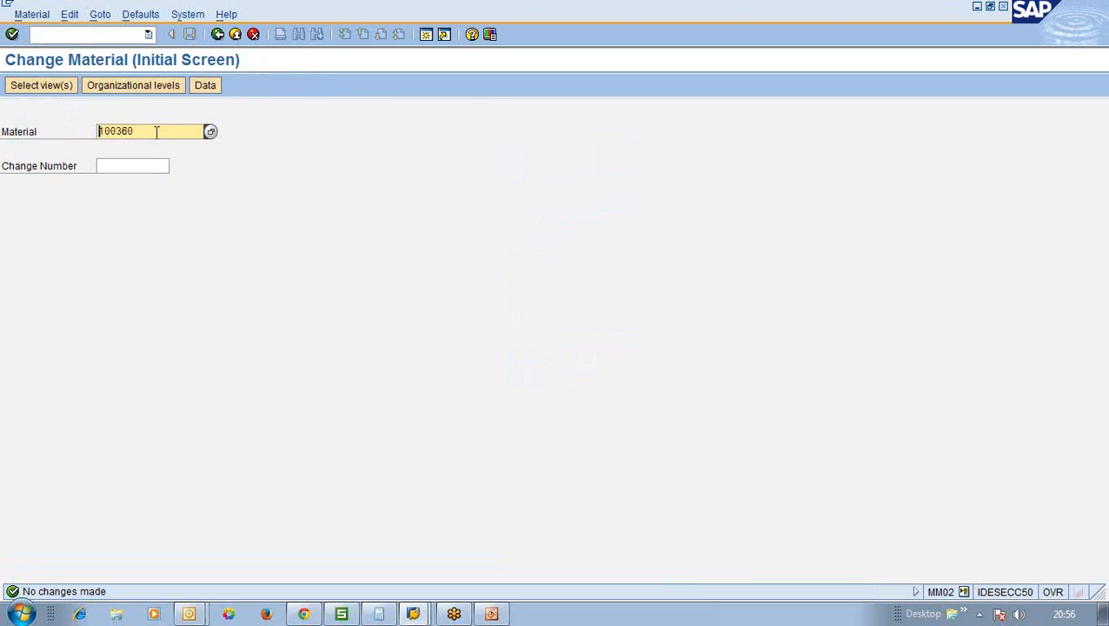
{"action": "left_click", "coordinate": [217, 34]}
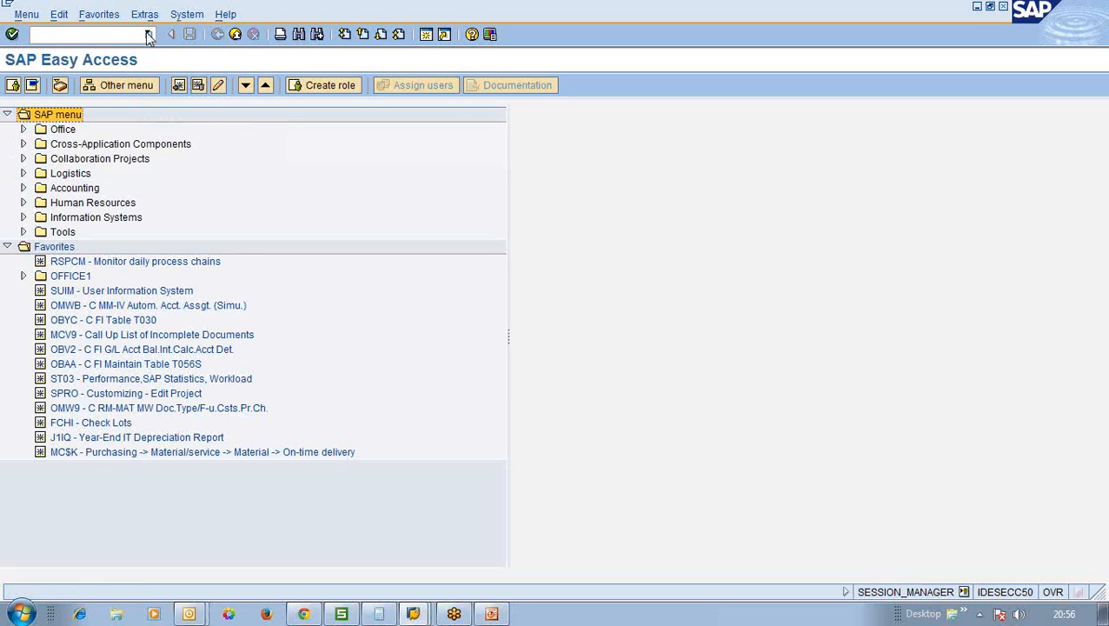
Run transaction MM03 and display the Basic data 1 view of material 100360.
{"action": "left_click", "coordinate": [147, 34]}
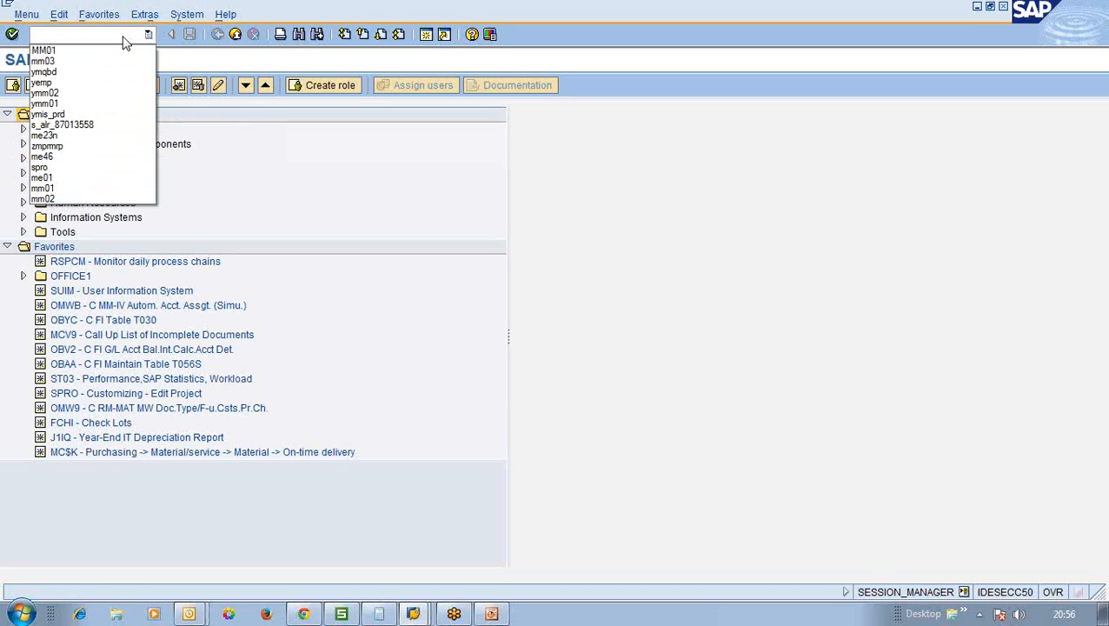
{"action": "left_click", "coordinate": [125, 37]}
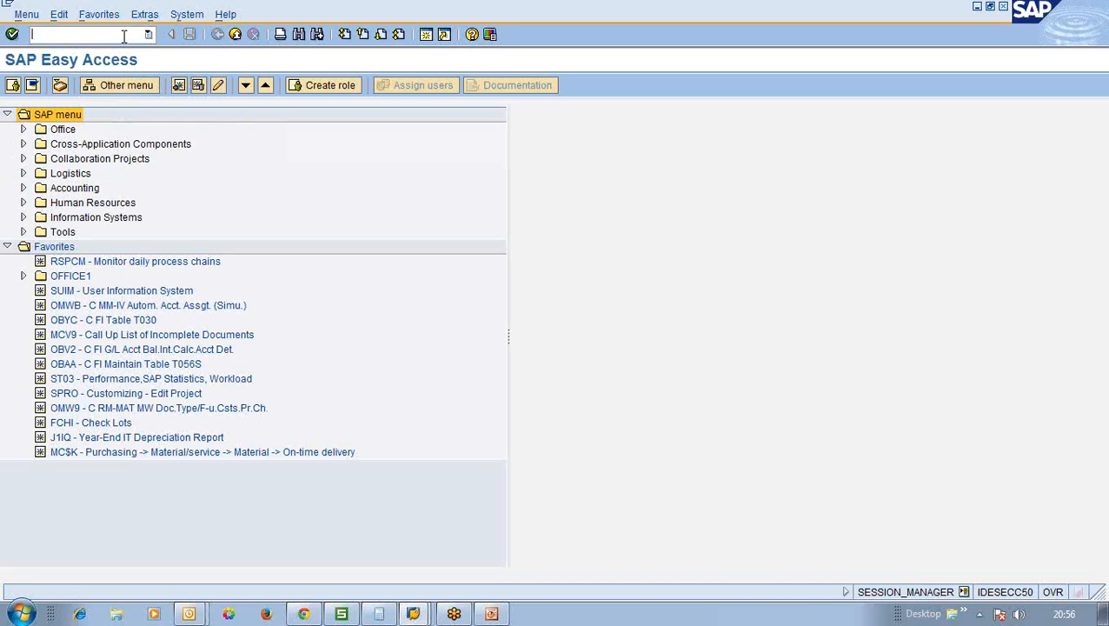
{"action": "type", "text": "MM01"}
{"action": "key", "text": "BackSpace"}
{"action": "type", "text": "2"}
{"action": "key", "text": "BackSpace"}
{"action": "type", "text": "3"}
{"action": "key", "text": "BackSpace"}
{"action": "key", "text": "BackSpace"}
{"action": "type", "text": "03"}
{"action": "key", "text": "Return"}
{"action": "key", "text": "Return"}
{"action": "key", "text": "Return"}
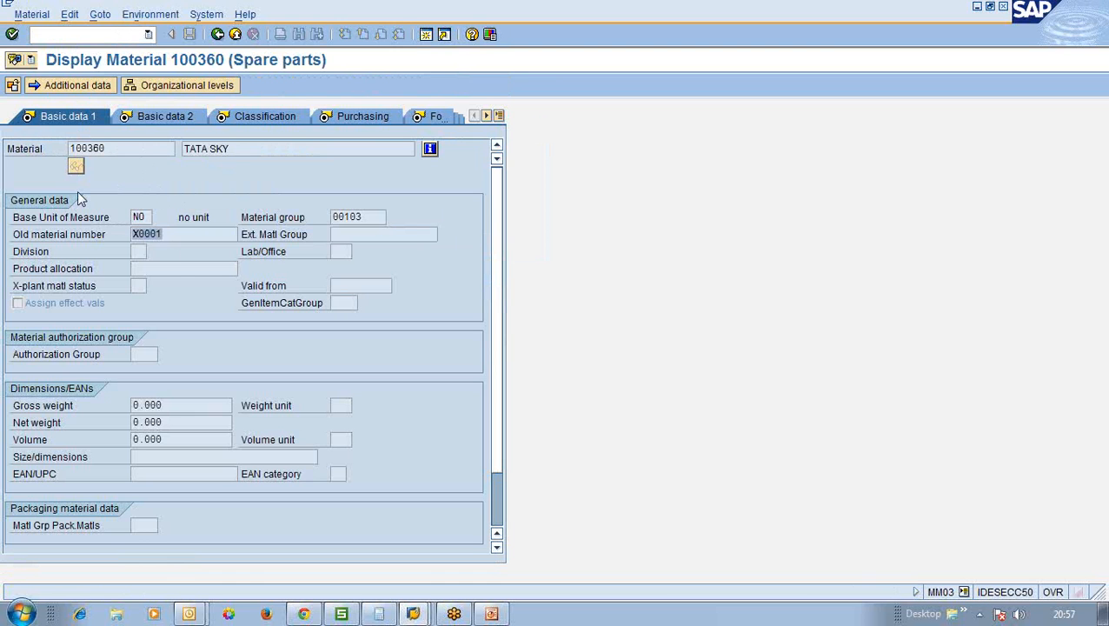
Return to the SAP Easy Access screen and rerun the Display Material transaction MM03 from the recent transactions.
{"action": "left_click", "coordinate": [216, 35]}
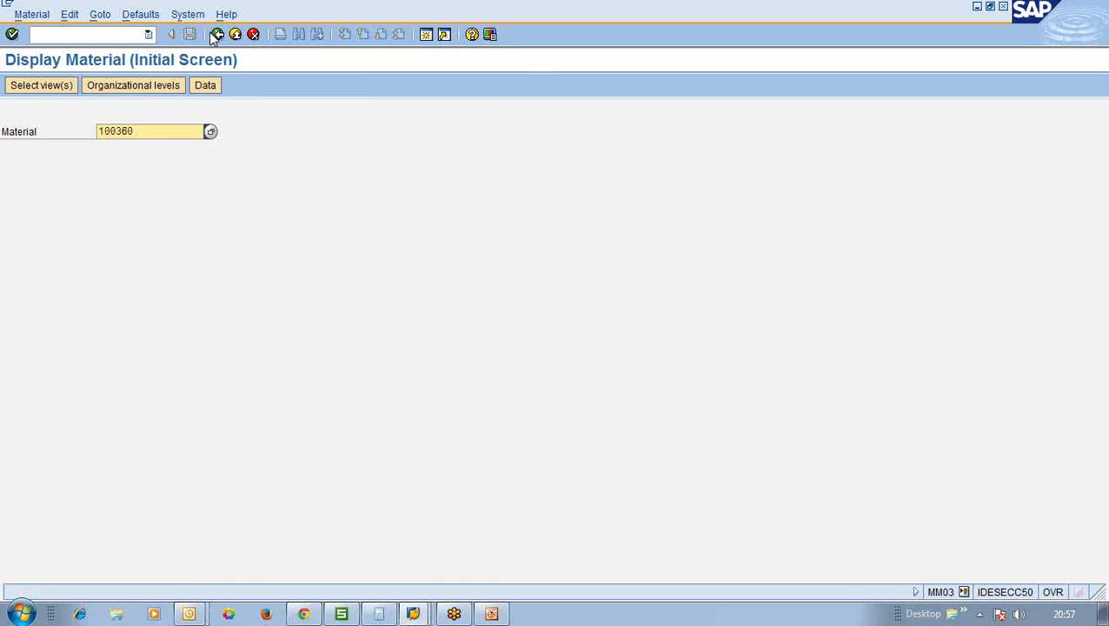
{"action": "left_click", "coordinate": [217, 35]}
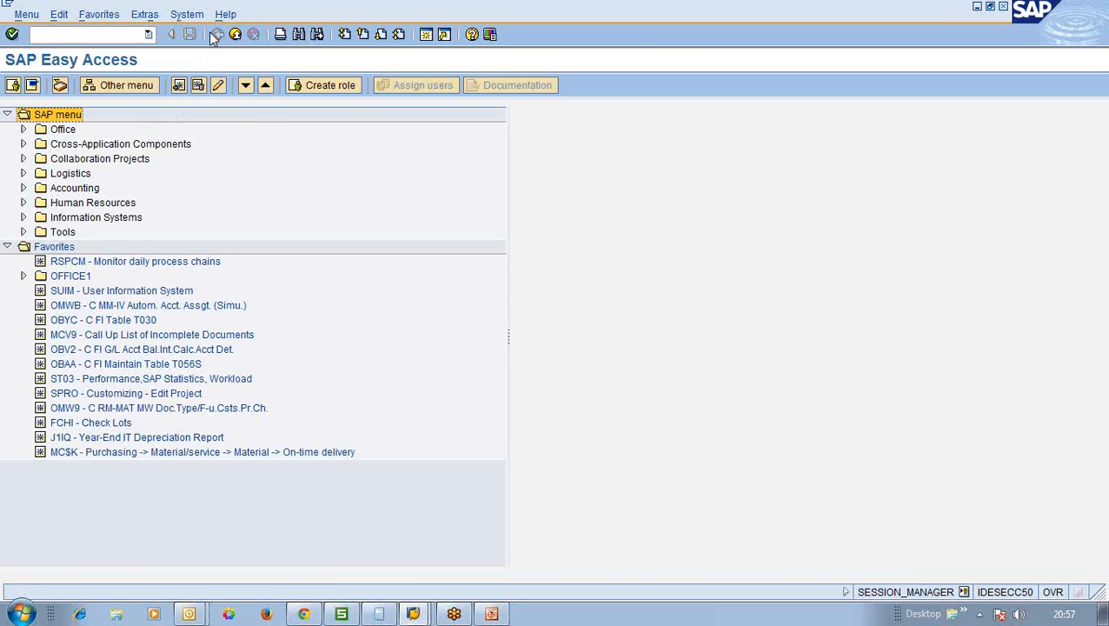
{"action": "left_click", "coordinate": [149, 35]}
{"action": "left_click", "coordinate": [135, 51]}
{"action": "key", "text": "Return"}
{"action": "left_click", "coordinate": [157, 135]}
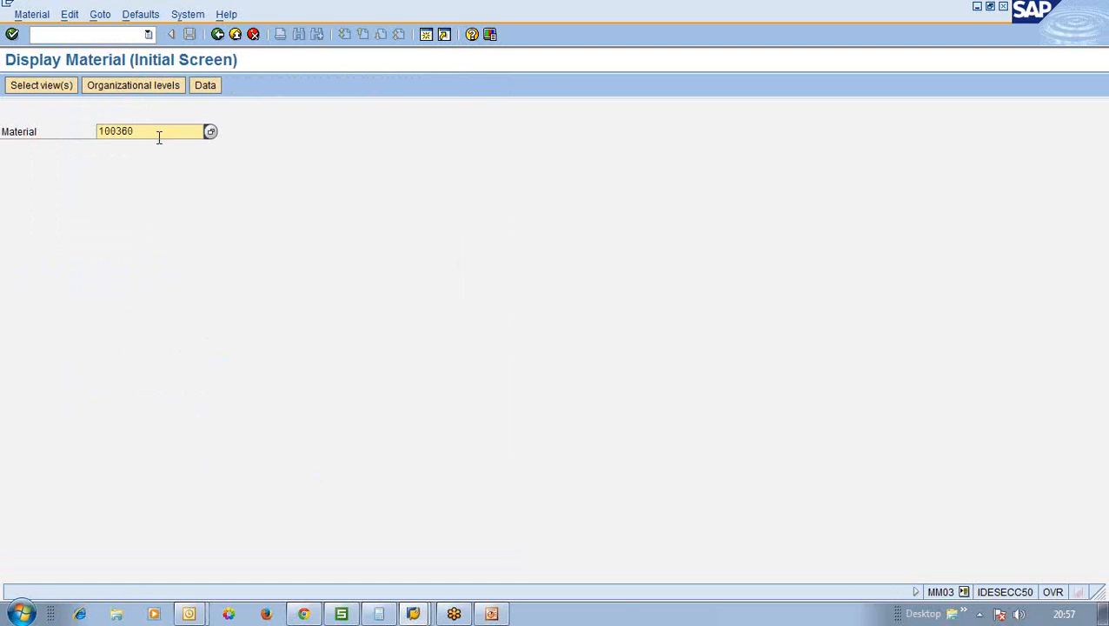
Search the plant materials by description using the wildcard pattern *TA*.
{"action": "left_click", "coordinate": [210, 132]}
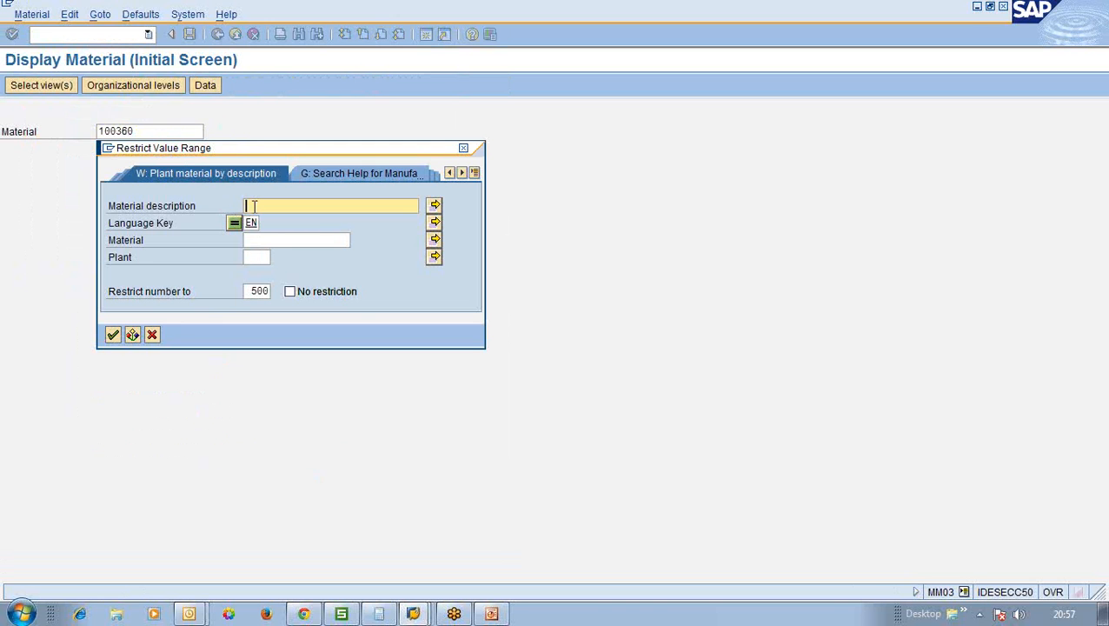
{"action": "type", "text": "*TA"}
{"action": "key", "text": "BackSpace"}
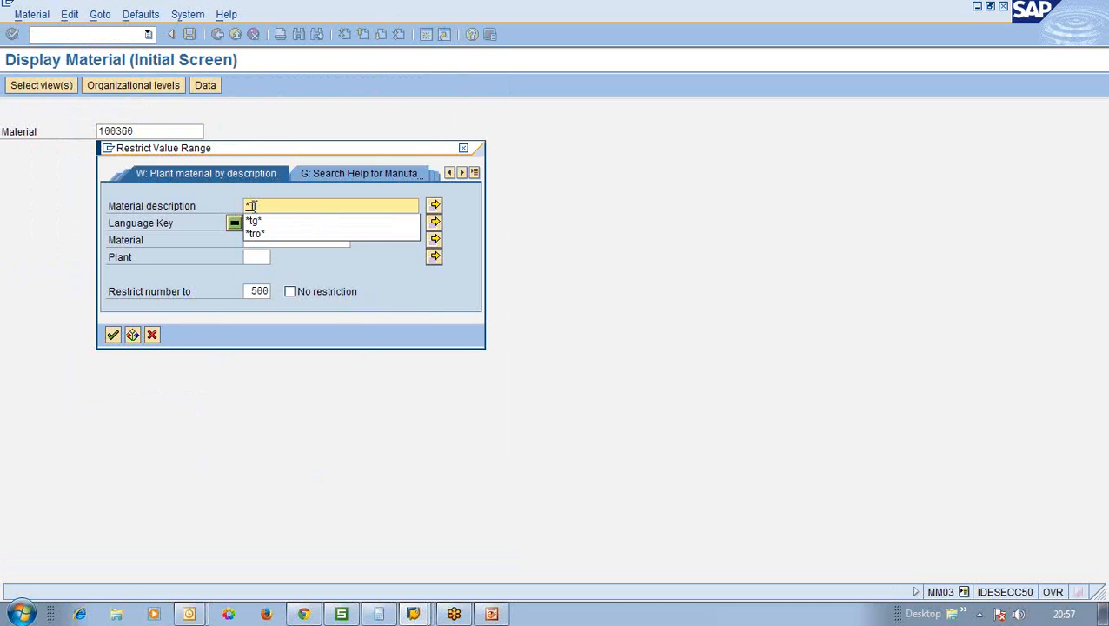
{"action": "type", "text": "A"}
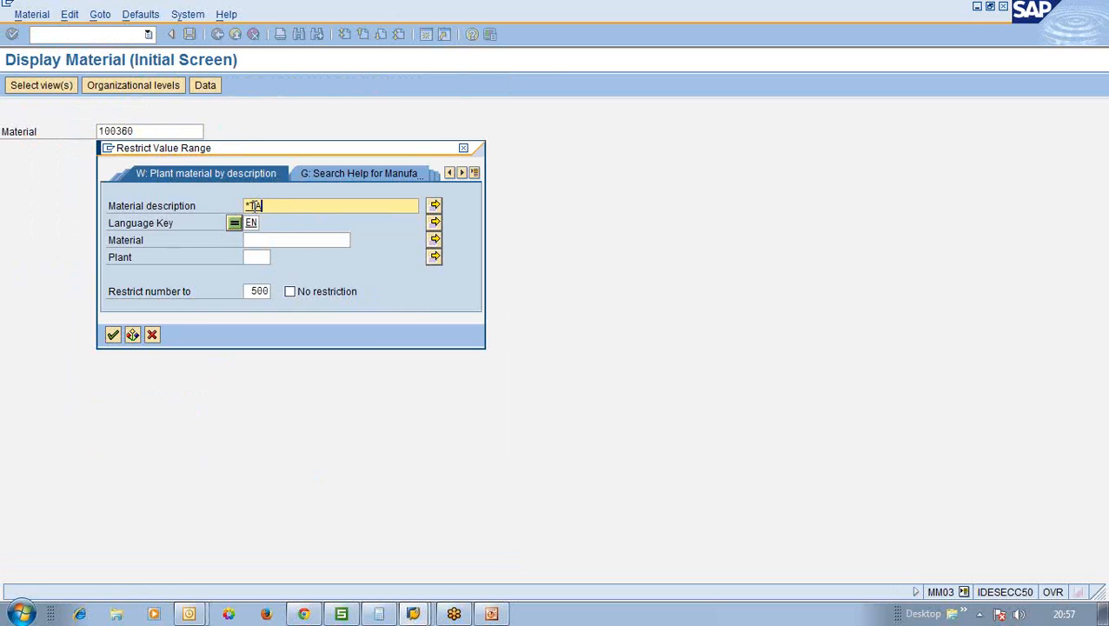
{"action": "key", "text": "BackSpace"}
{"action": "key", "text": "BackSpace"}
{"action": "key", "text": "BackSpace"}
{"action": "type", "text": "*"}
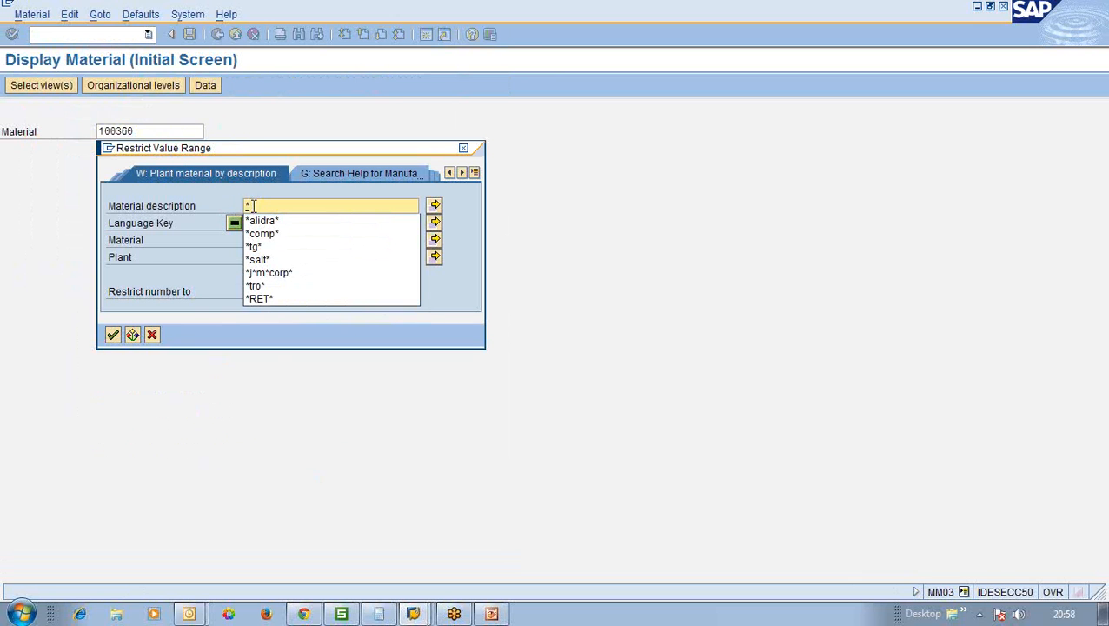
{"action": "type", "text": "t"}
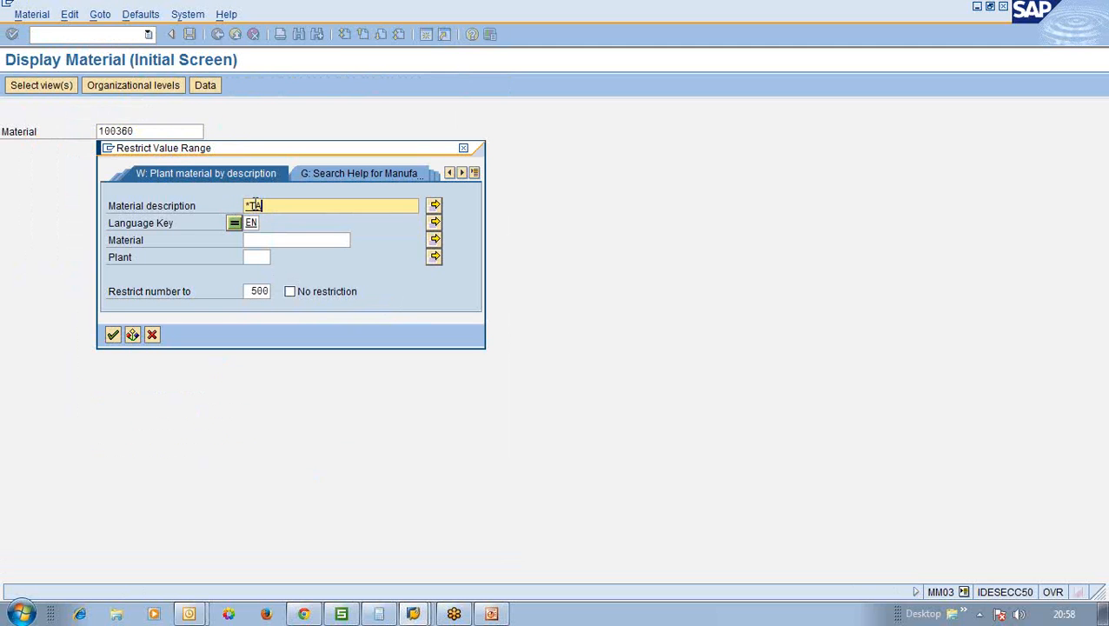
{"action": "type", "text": "*"}
{"action": "key", "text": "Return"}
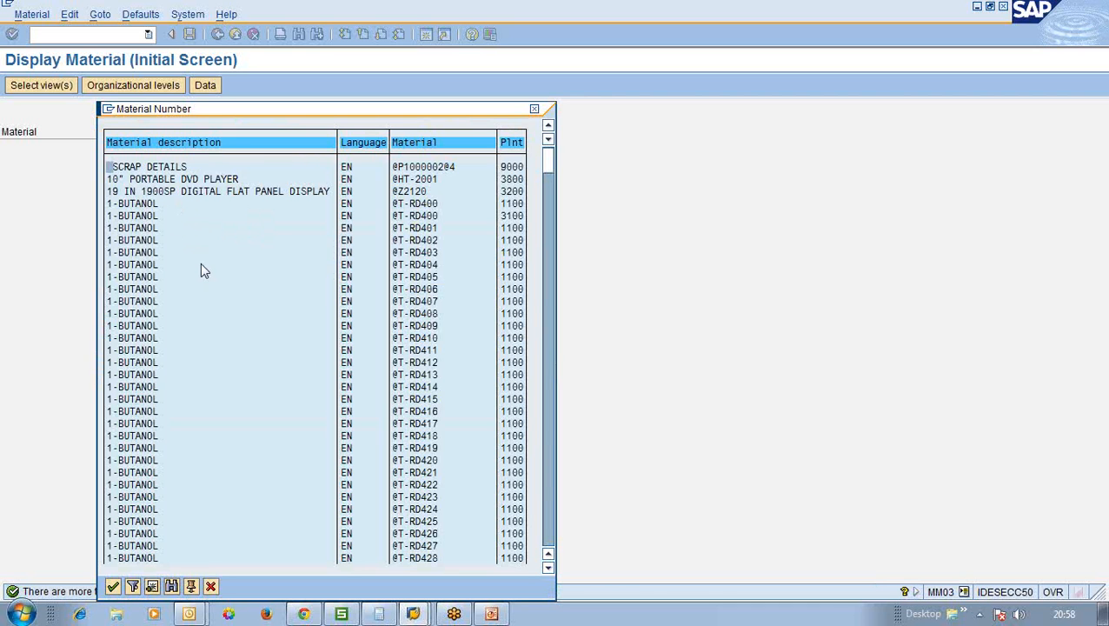
Copy the text PORTABL from the 10" PORTABLE DVD PLAYER description and close the hit list.
{"action": "left_click", "coordinate": [133, 180]}
{"action": "key", "text": "ctrl+y"}
{"action": "left_click_drag", "start_coordinate": [130, 180], "coordinate": [174, 180]}
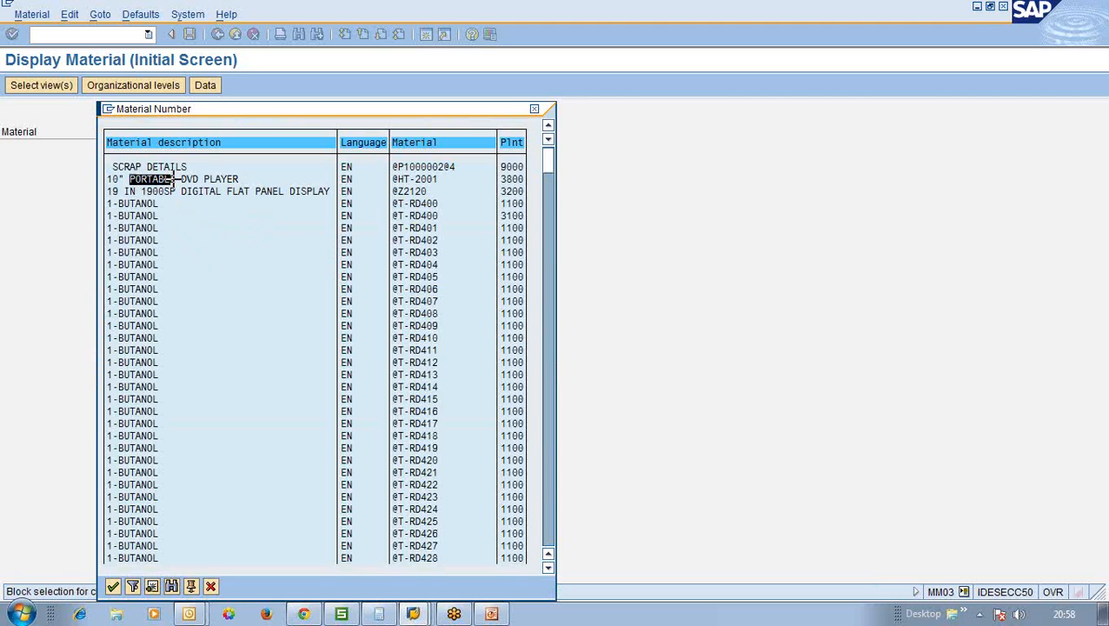
{"action": "key", "text": "ctrl+c"}
{"action": "key", "text": "ctrl+c"}
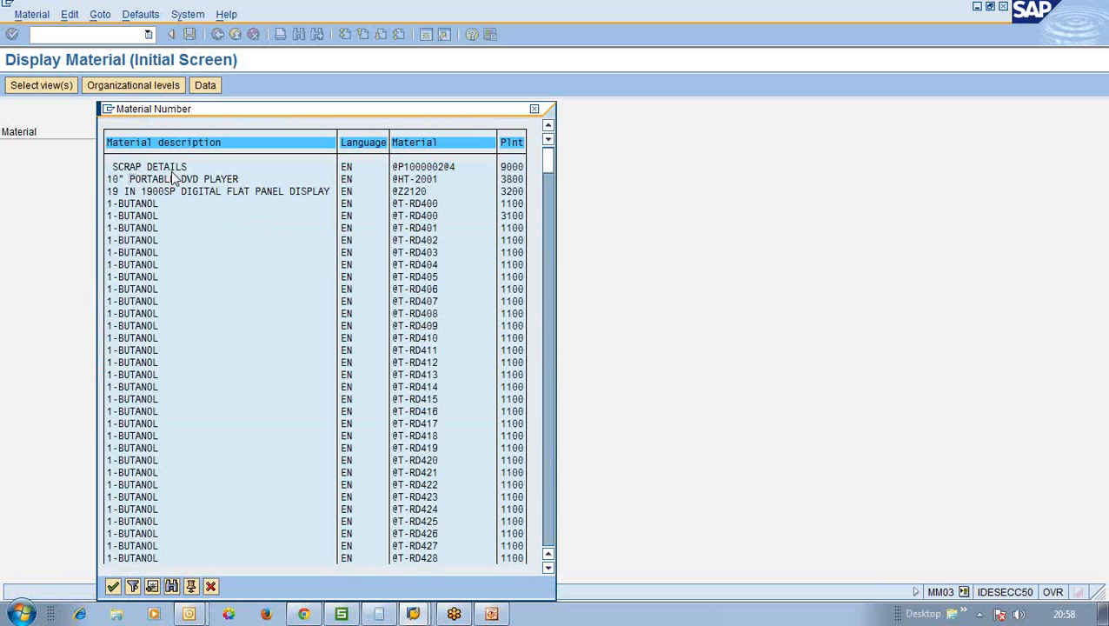
{"action": "key", "text": "Escape"}
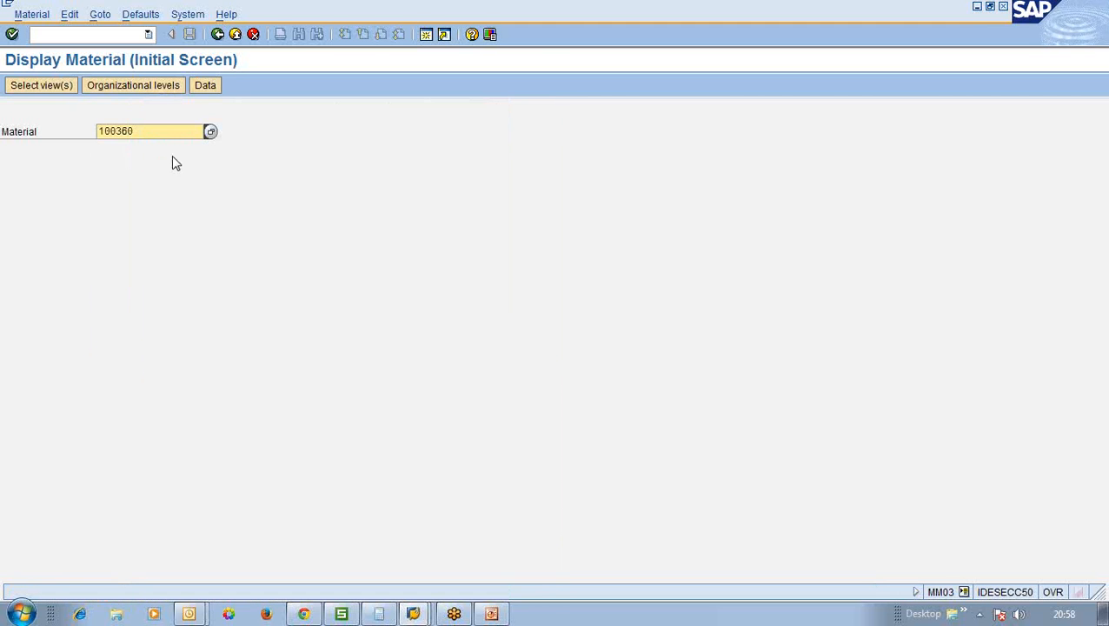
Search the plant materials by description with *PORTABL*, then close the hit list without choosing a material.
{"action": "left_click", "coordinate": [210, 133]}
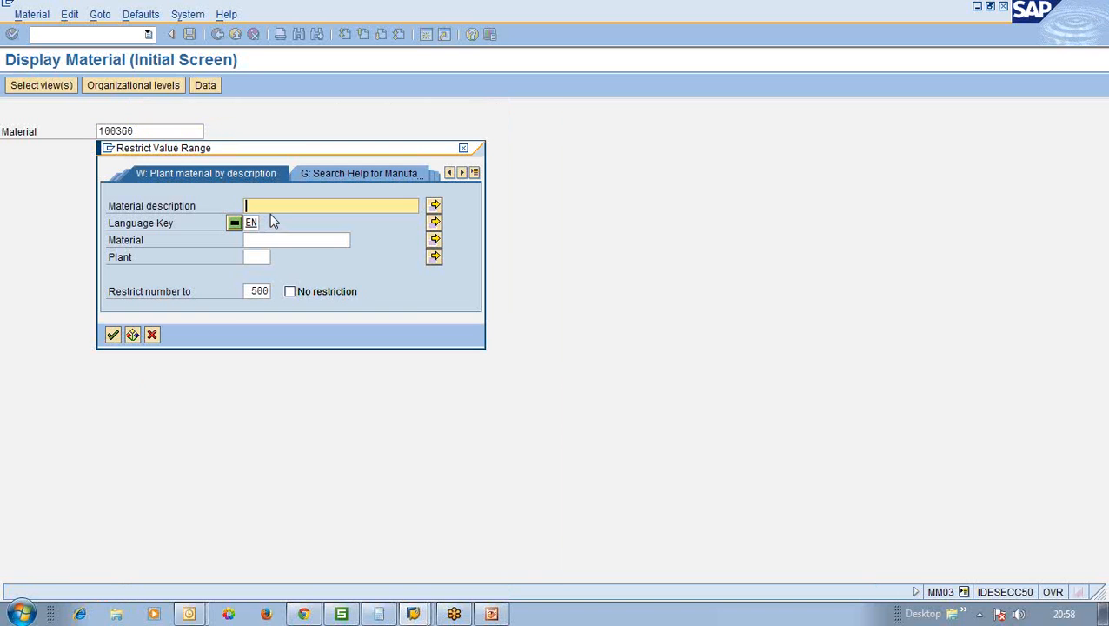
{"action": "type", "text": "*PORTABL"}
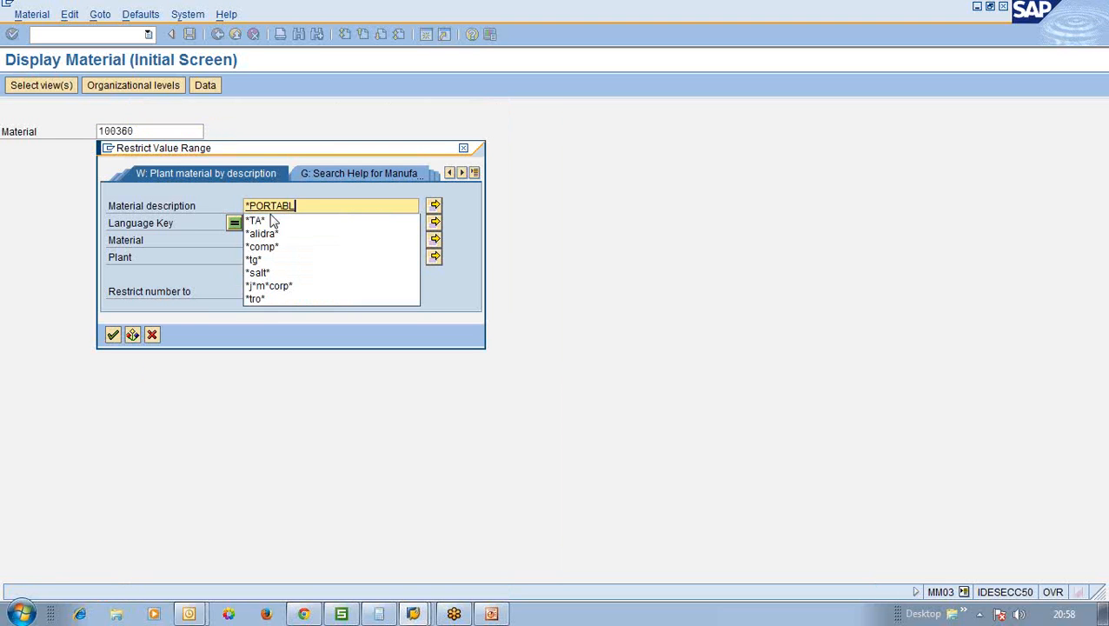
{"action": "type", "text": "*"}
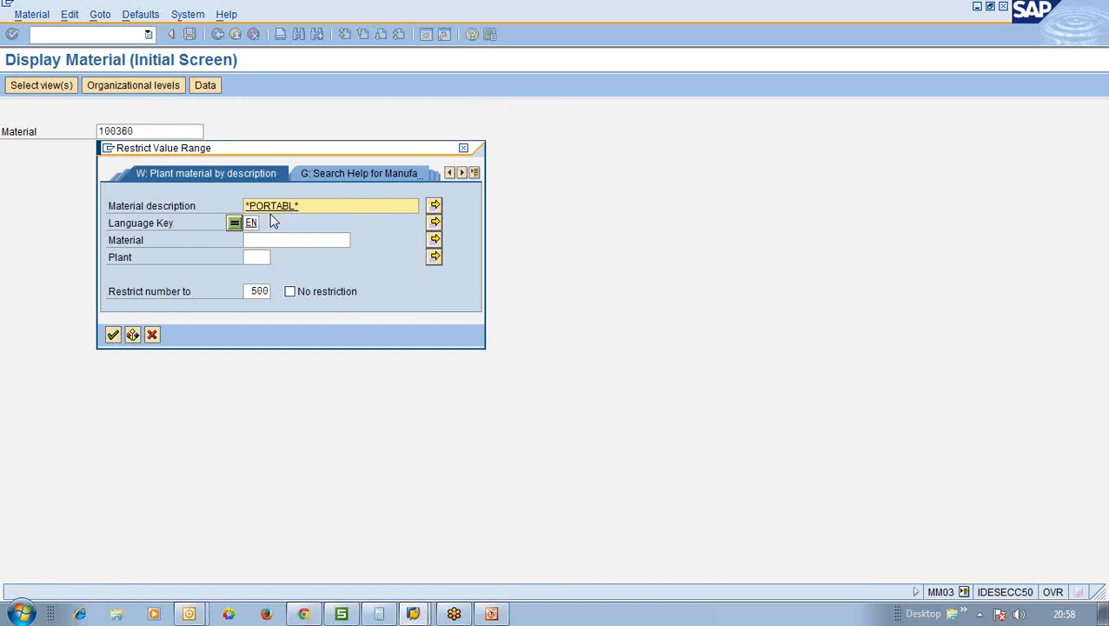
{"action": "key", "text": "Return"}
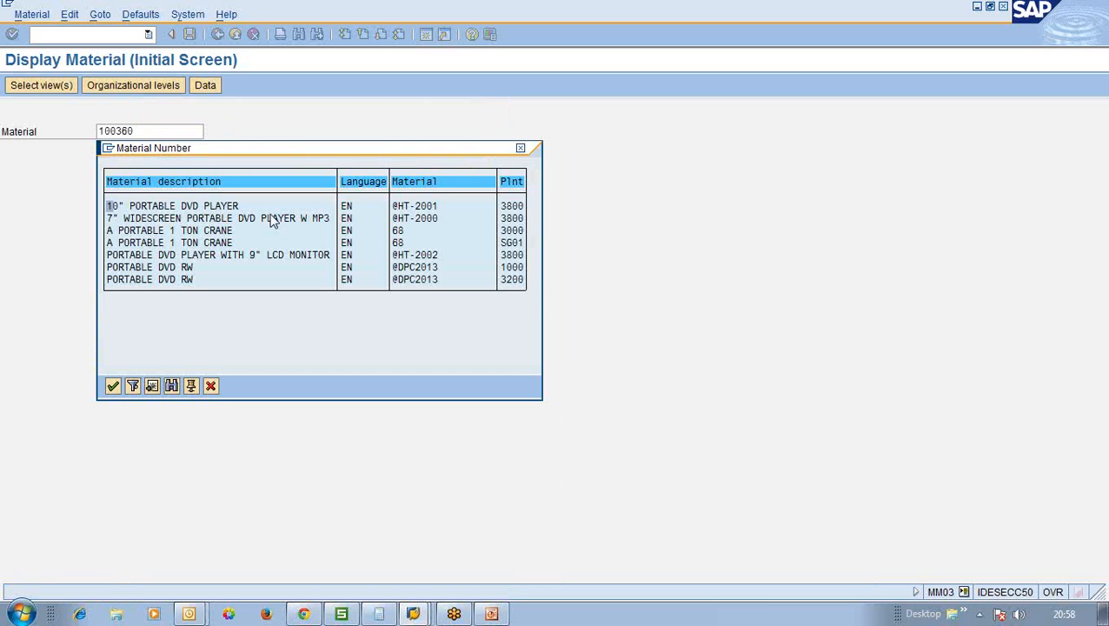
{"action": "key", "text": "Escape"}
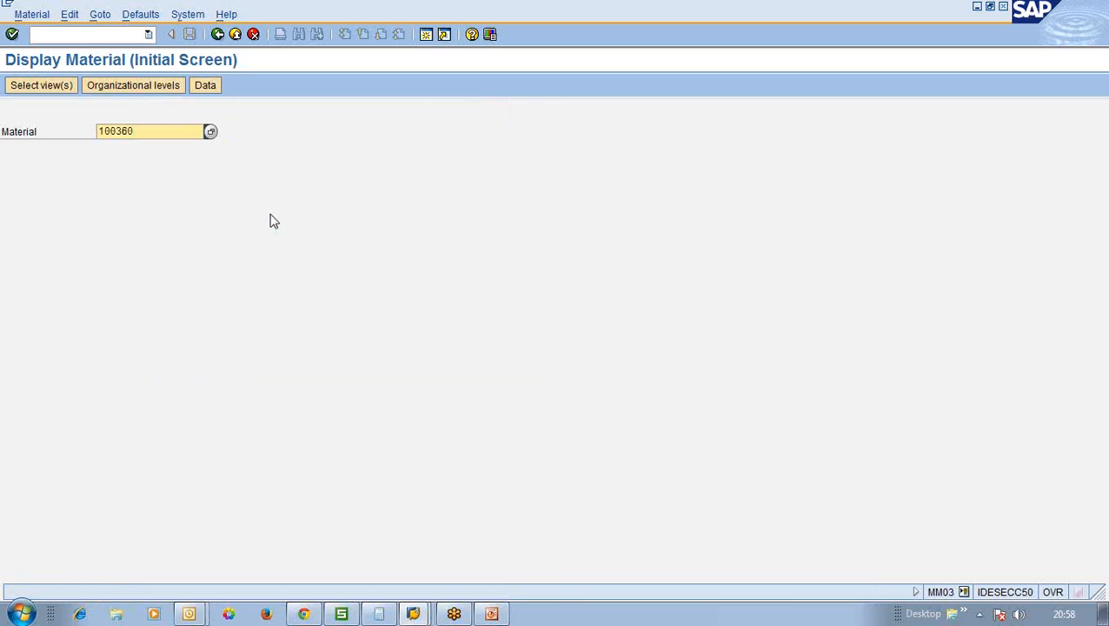
Display the Basic data 1 view of material 100360 to check its old material number, then return to the initial screen.
{"action": "key", "text": "Return"}
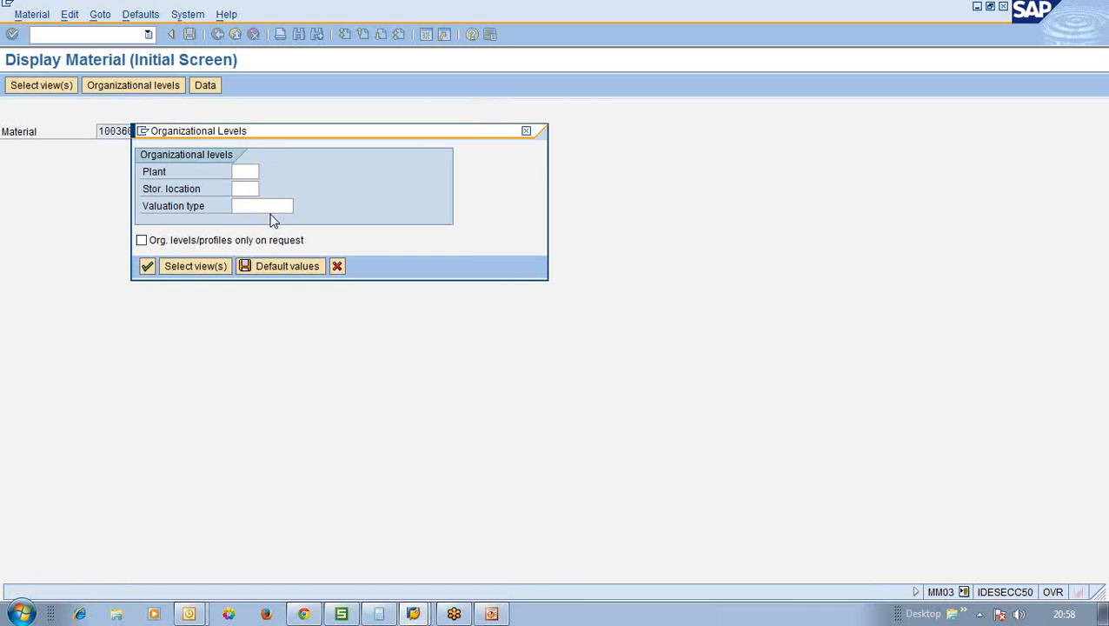
{"action": "key", "text": "Return"}
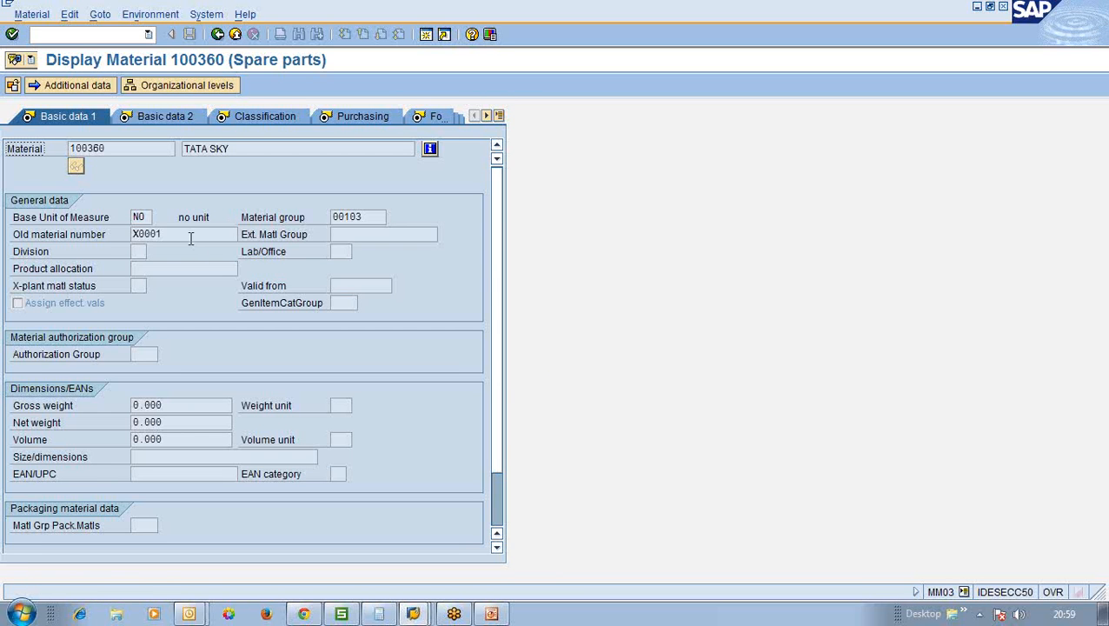
{"action": "left_click_drag", "start_coordinate": [188, 234], "coordinate": [90, 225]}
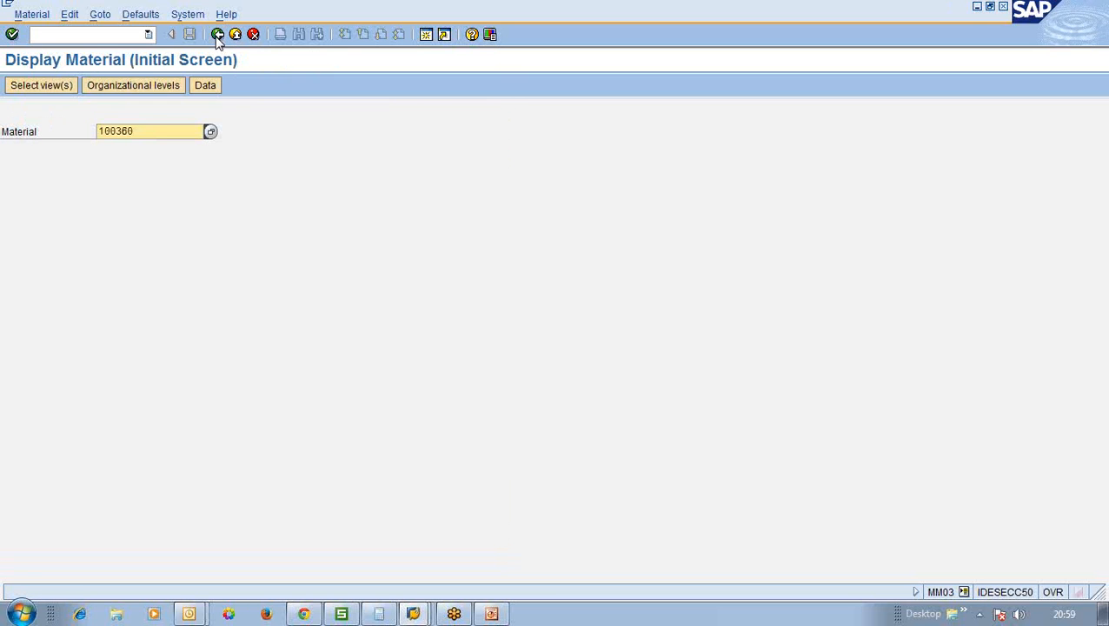
{"action": "left_click", "coordinate": [217, 34]}
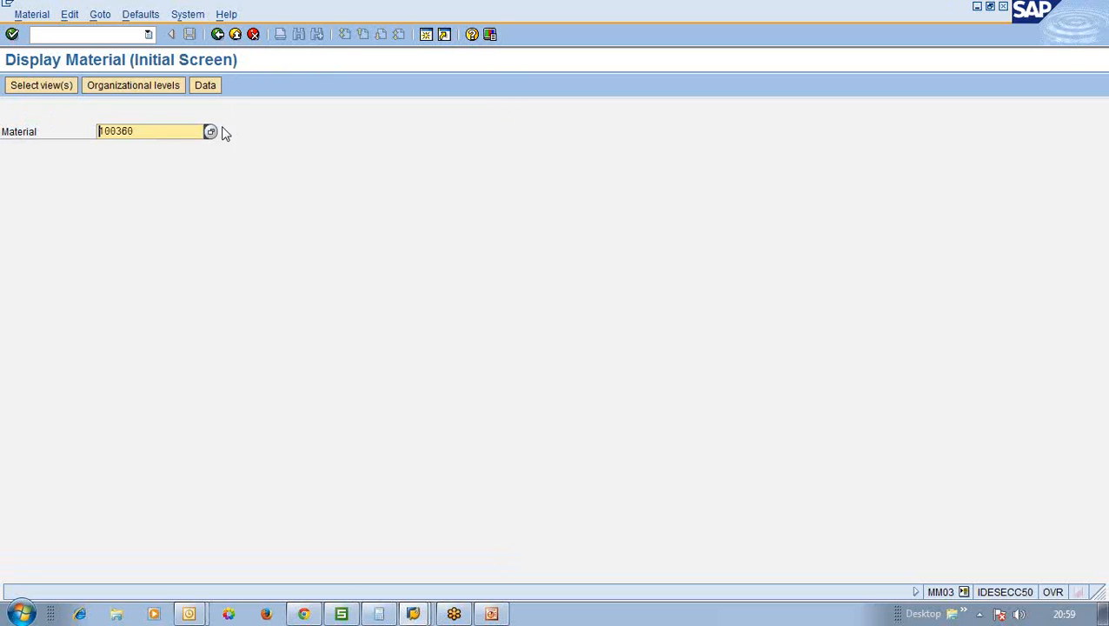
Search for materials by material group, using group 00103 (Electronics).
{"action": "left_click", "coordinate": [209, 131]}
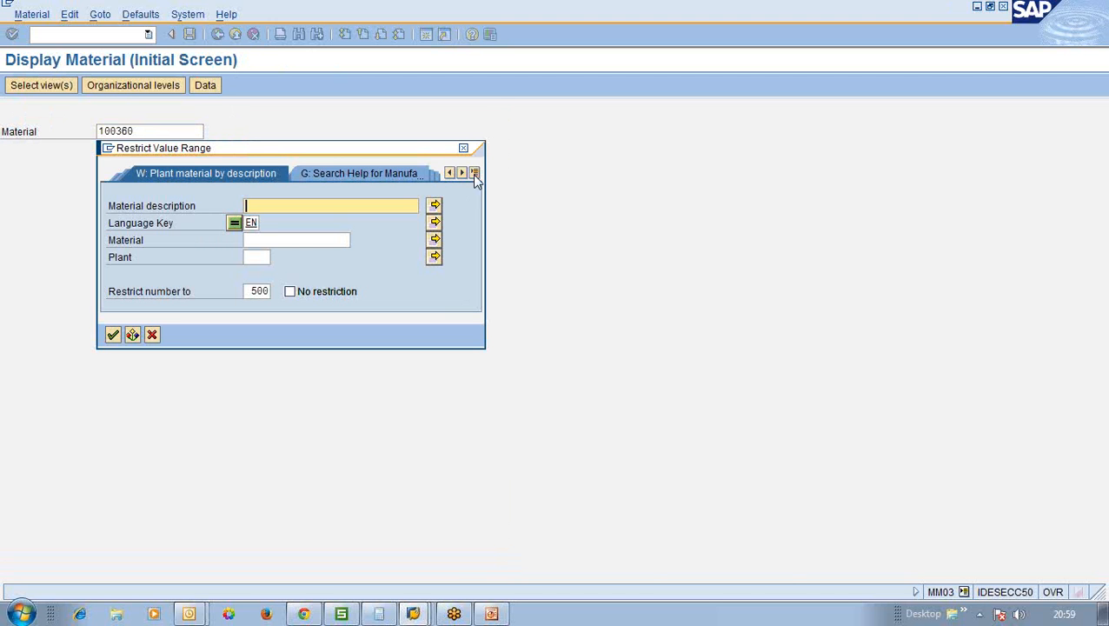
{"action": "left_click", "coordinate": [475, 173]}
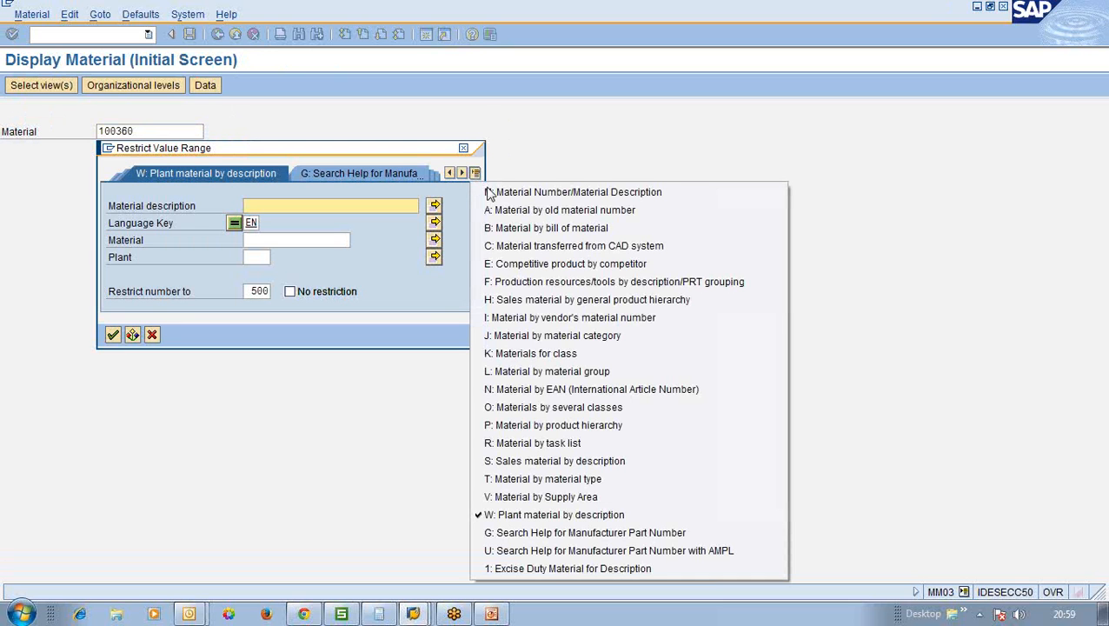
{"action": "left_click", "coordinate": [539, 373]}
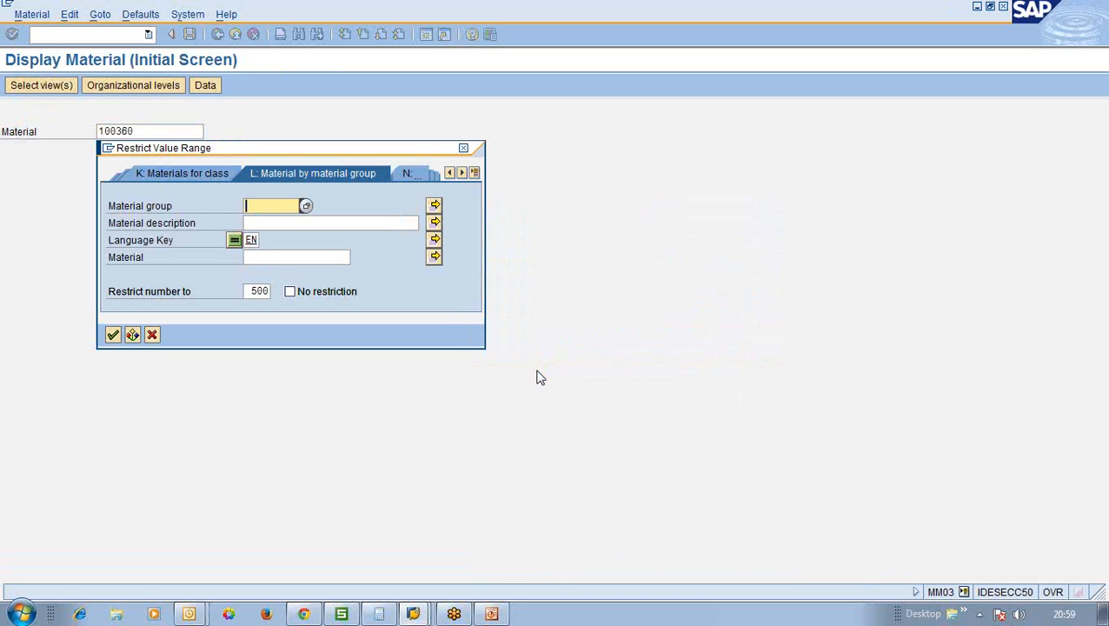
{"action": "left_click", "coordinate": [475, 172]}
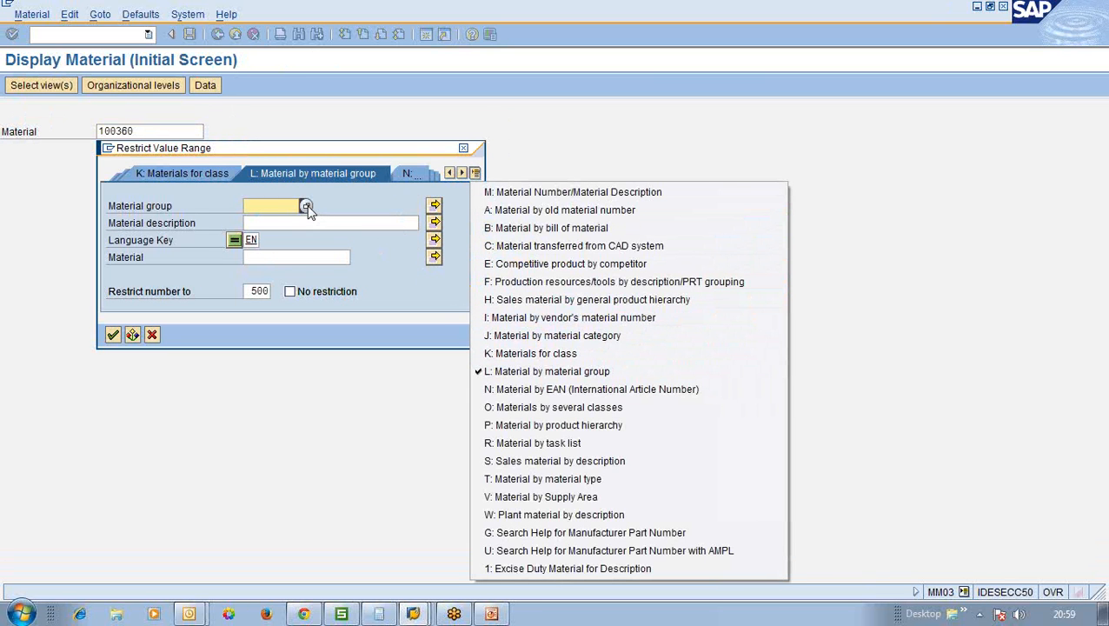
{"action": "left_click", "coordinate": [307, 208]}
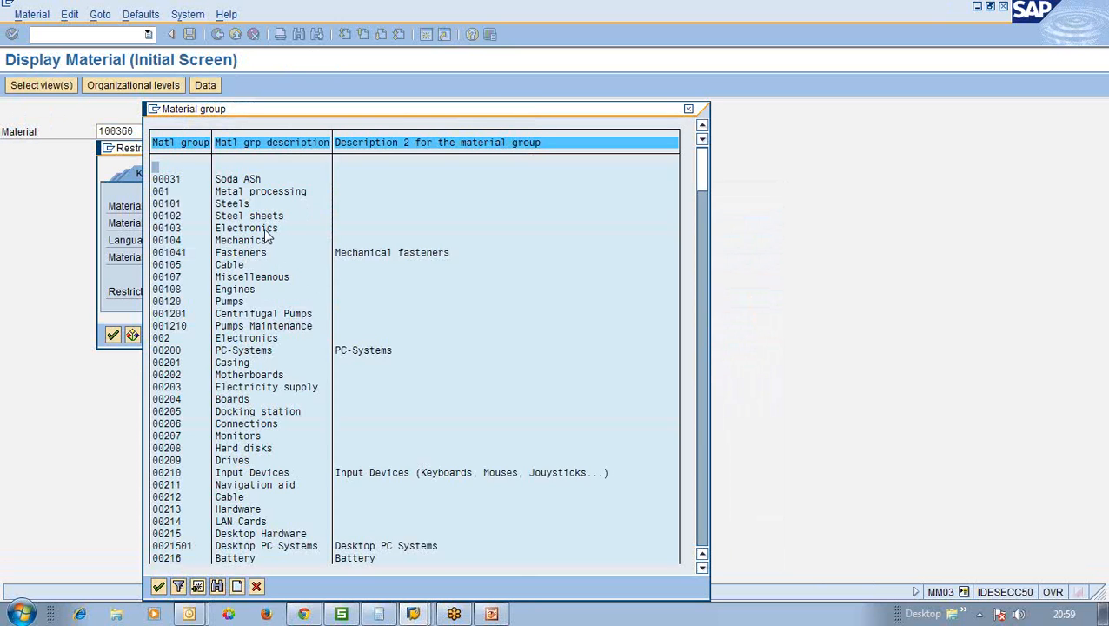
{"action": "double_click", "coordinate": [266, 229]}
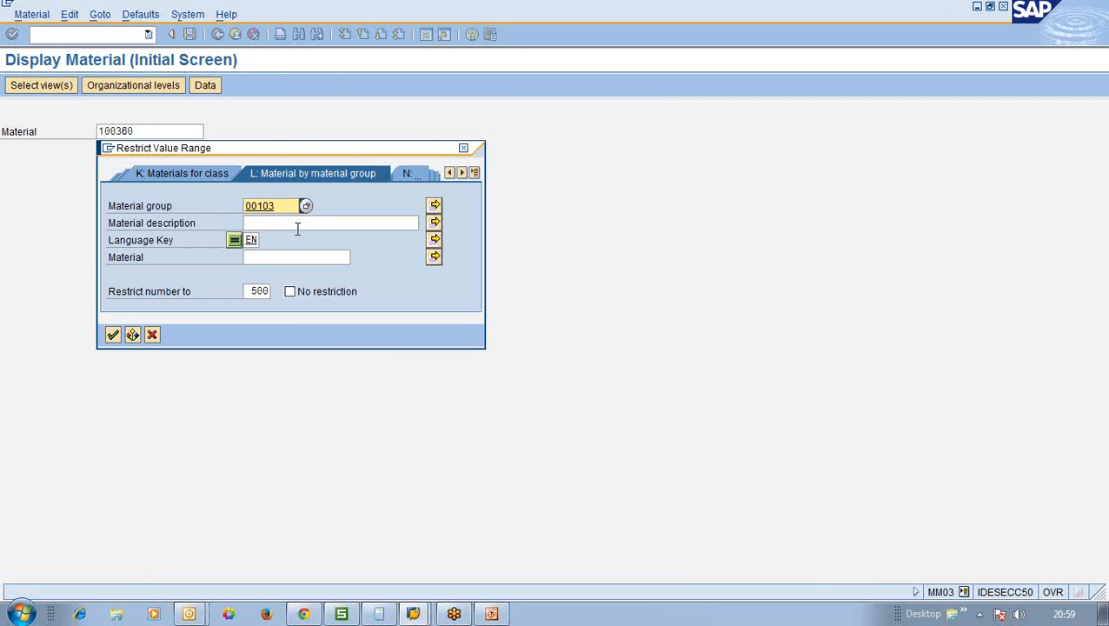
{"action": "key", "text": "Return"}
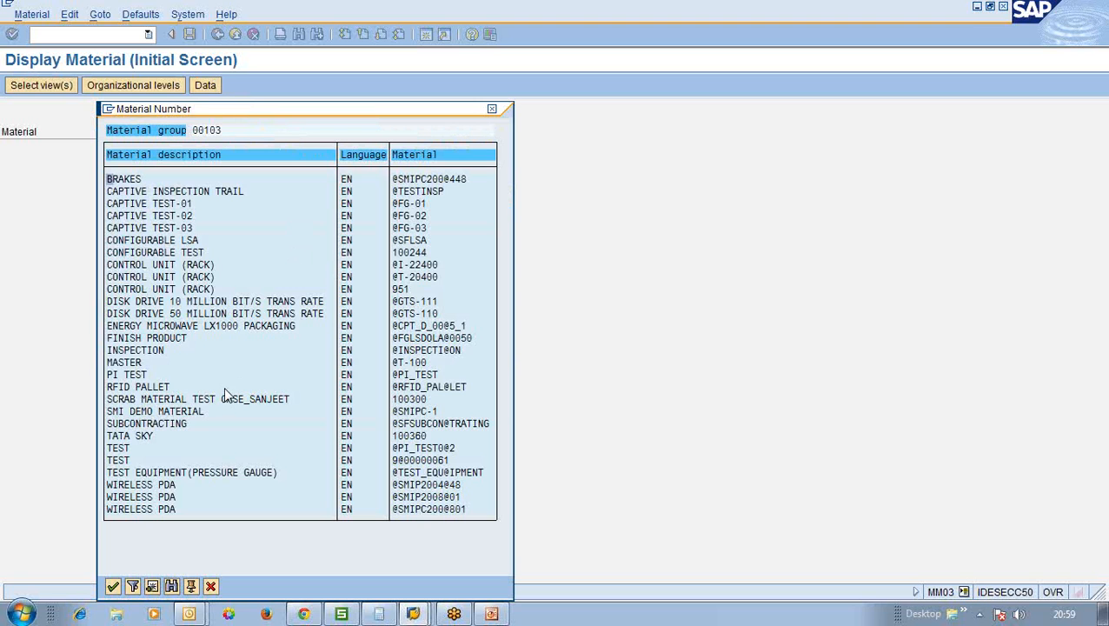
Choose the TATA SKY material 100360 from the hit list as the material to display.
{"action": "left_click", "coordinate": [148, 439]}
{"action": "left_click", "coordinate": [399, 438]}
{"action": "double_click", "coordinate": [400, 439]}
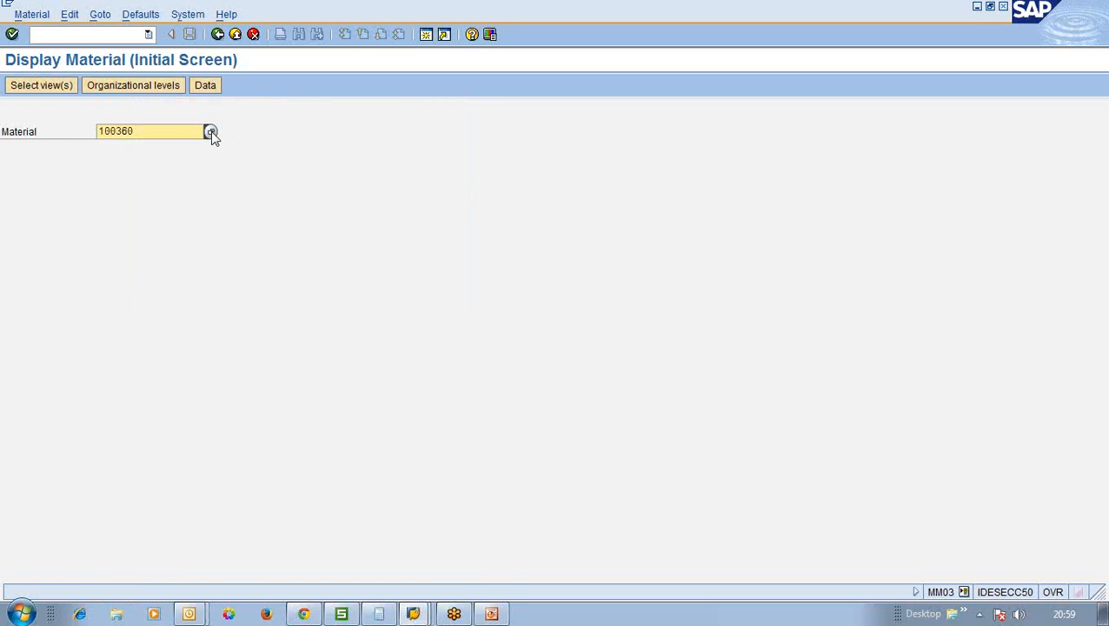
Search for materials by old material number X0001, then close the hit list without choosing an entry.
{"action": "left_click", "coordinate": [210, 131]}
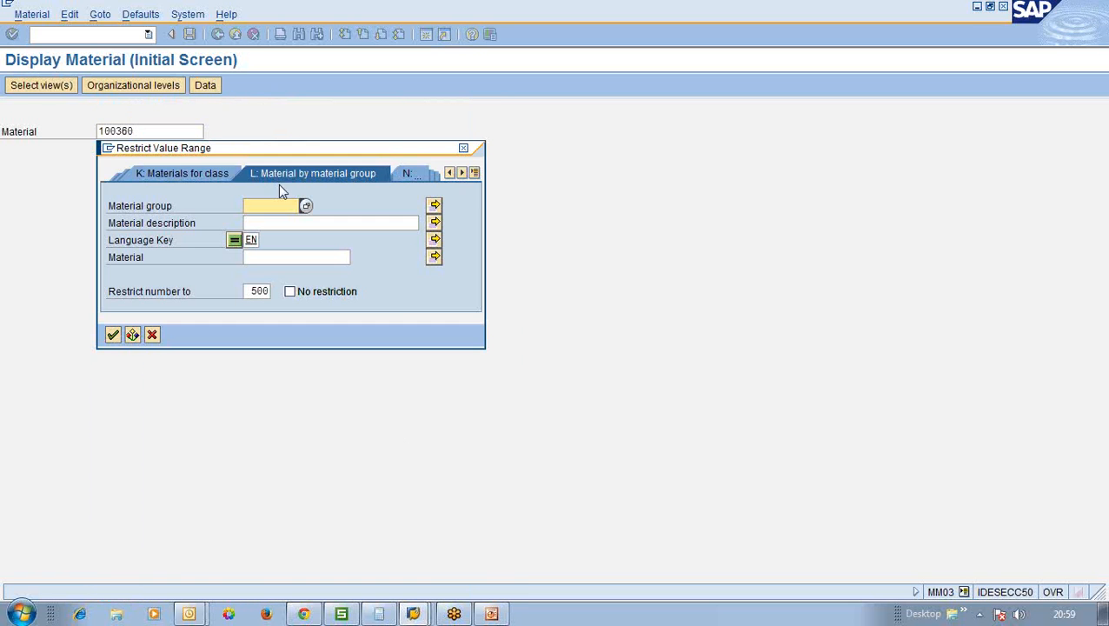
{"action": "left_click", "coordinate": [475, 173]}
{"action": "left_click", "coordinate": [495, 210]}
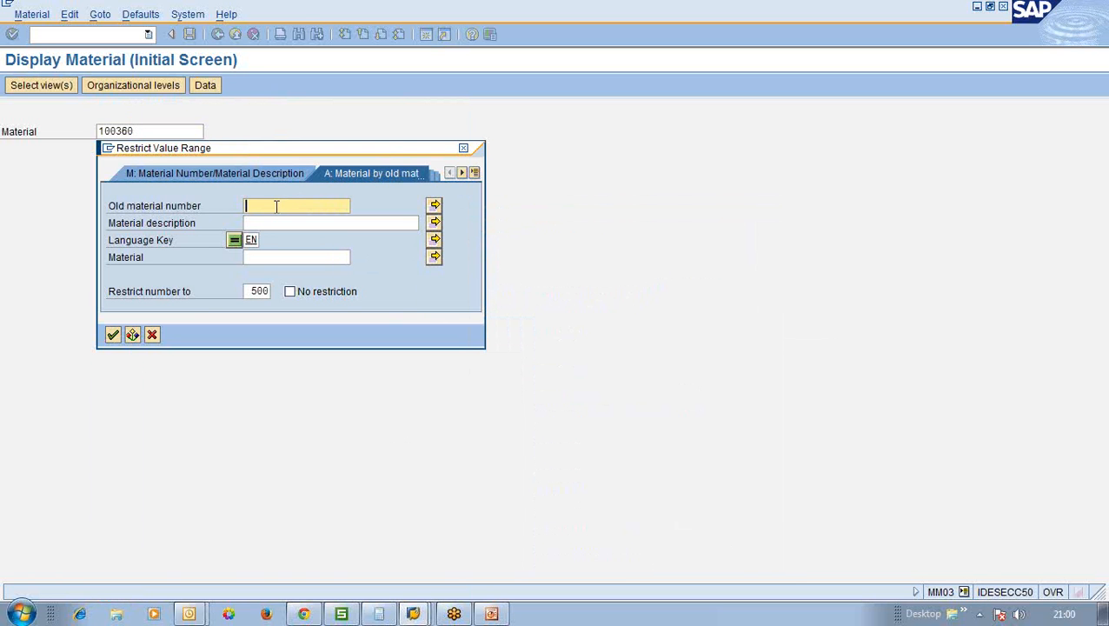
{"action": "type", "text": "X0001"}
{"action": "key", "text": "Return"}
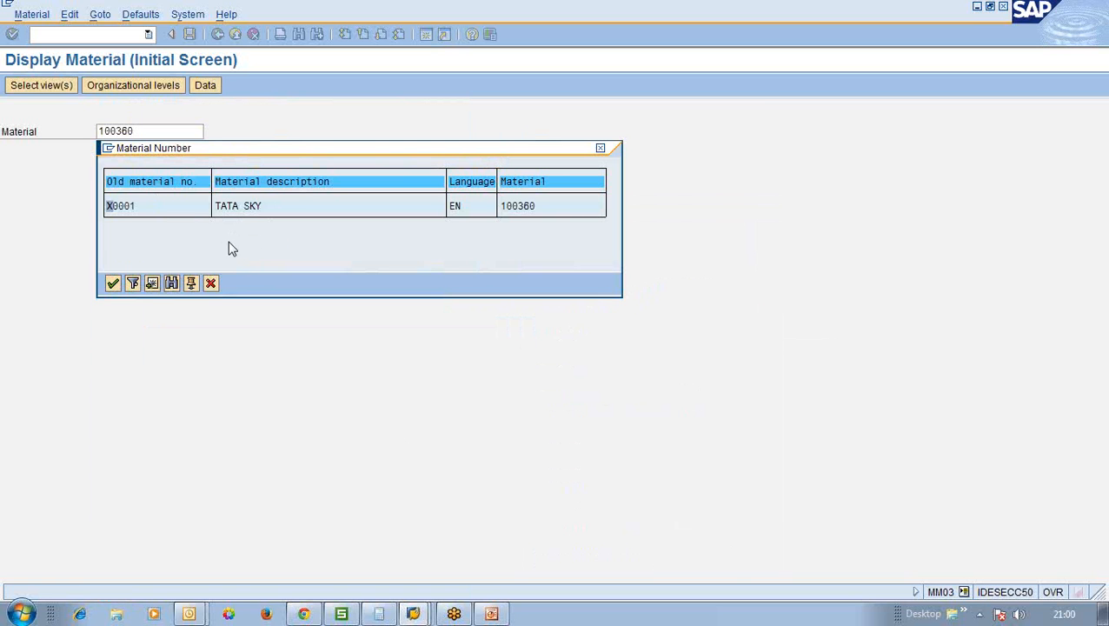
{"action": "left_click", "coordinate": [210, 283]}
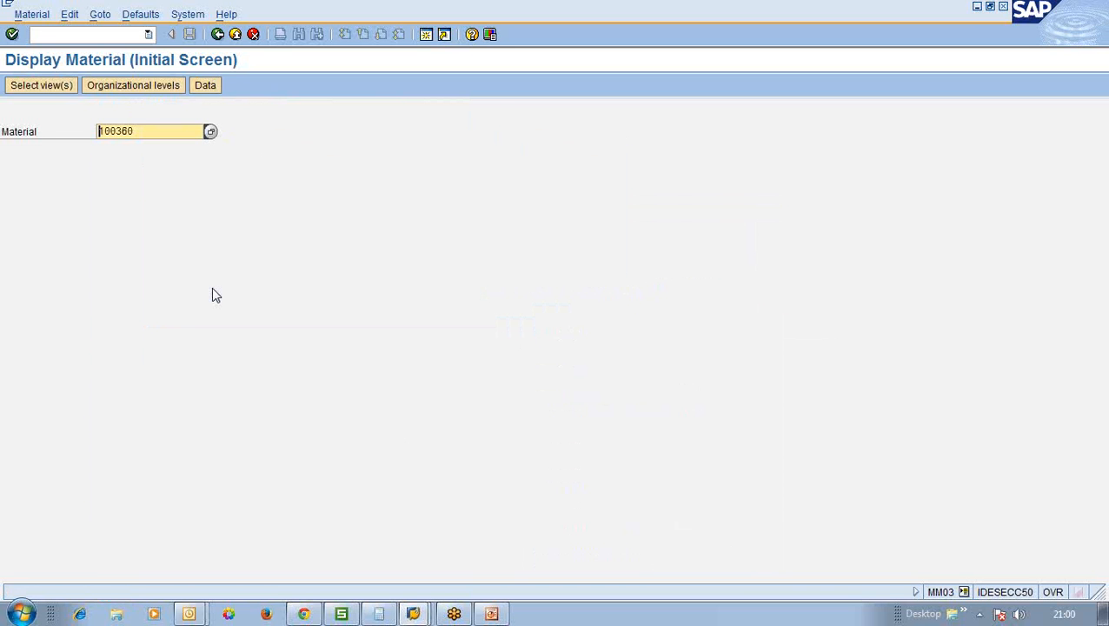
Leave the Display Material transaction and start it again with transaction code MM03.
{"action": "key", "text": "F3"}
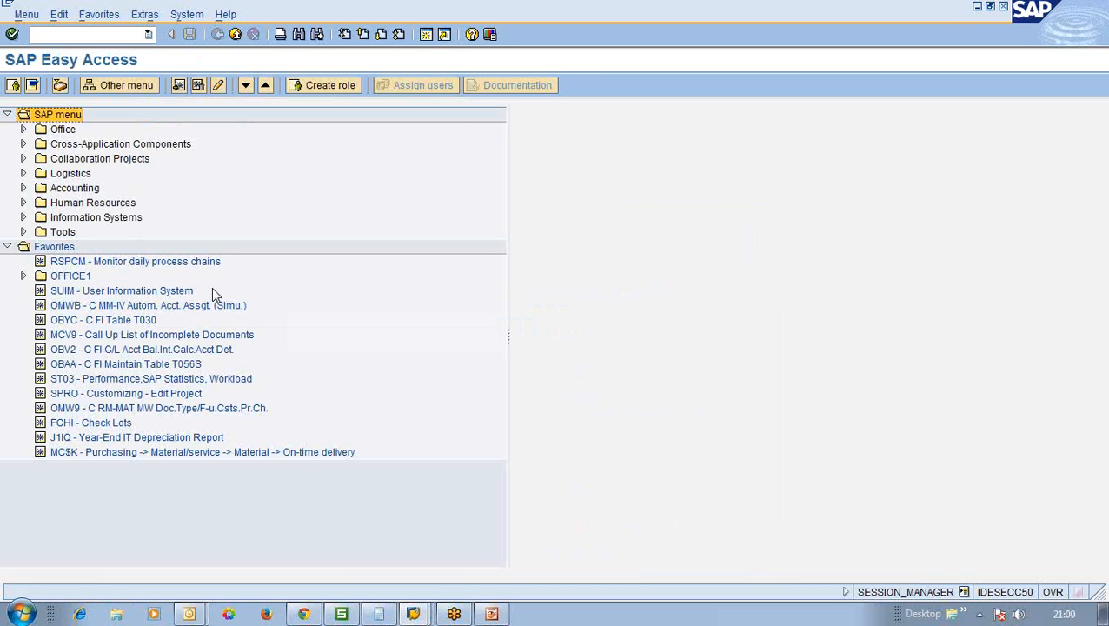
{"action": "type", "text": "MM03"}
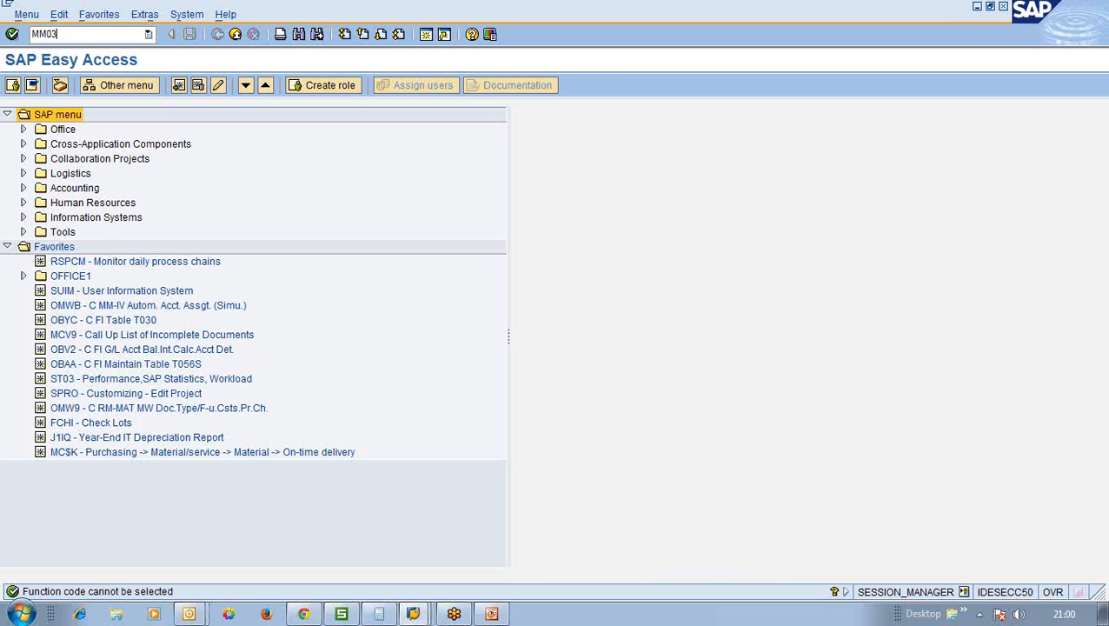
{"action": "key", "text": "Return"}
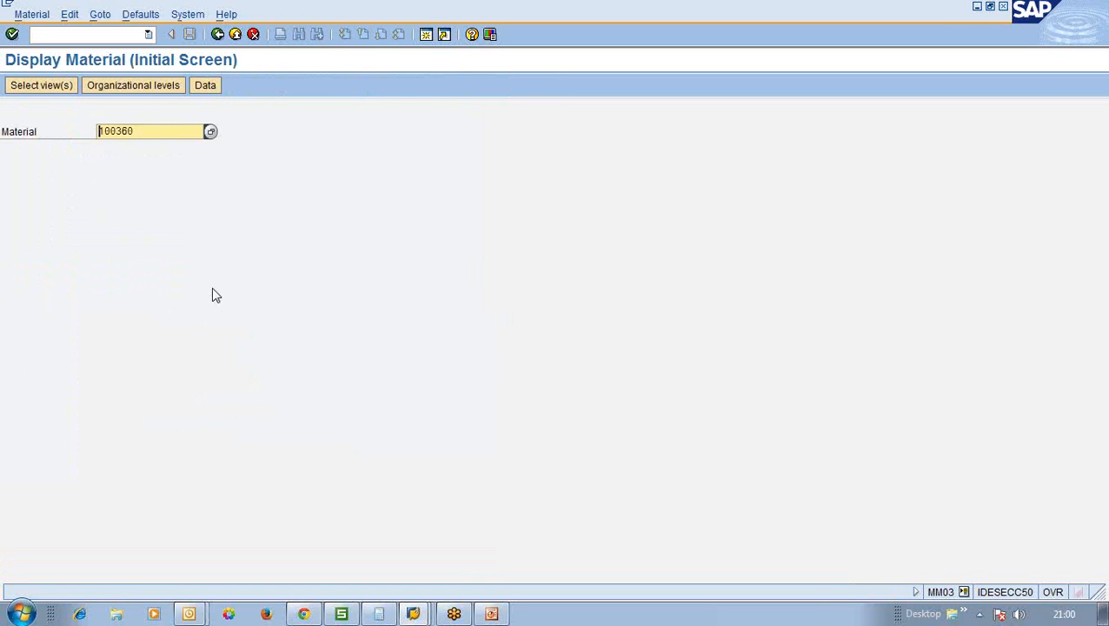
Search for materials by material number/description, using the description *TATA*.
{"action": "key", "text": "F4"}
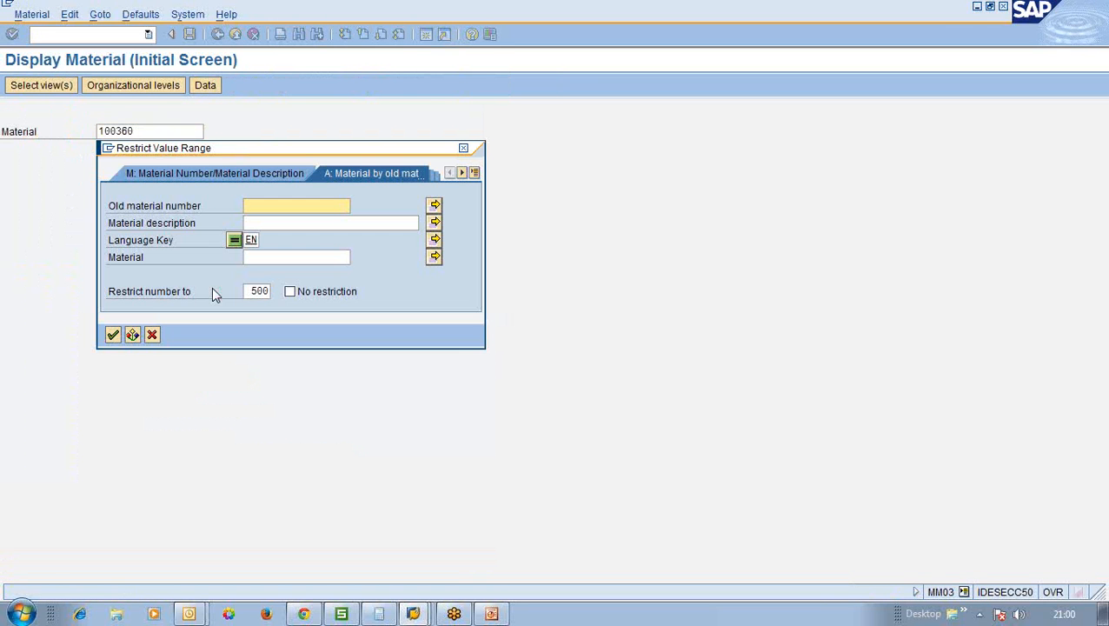
{"action": "left_click", "coordinate": [475, 172]}
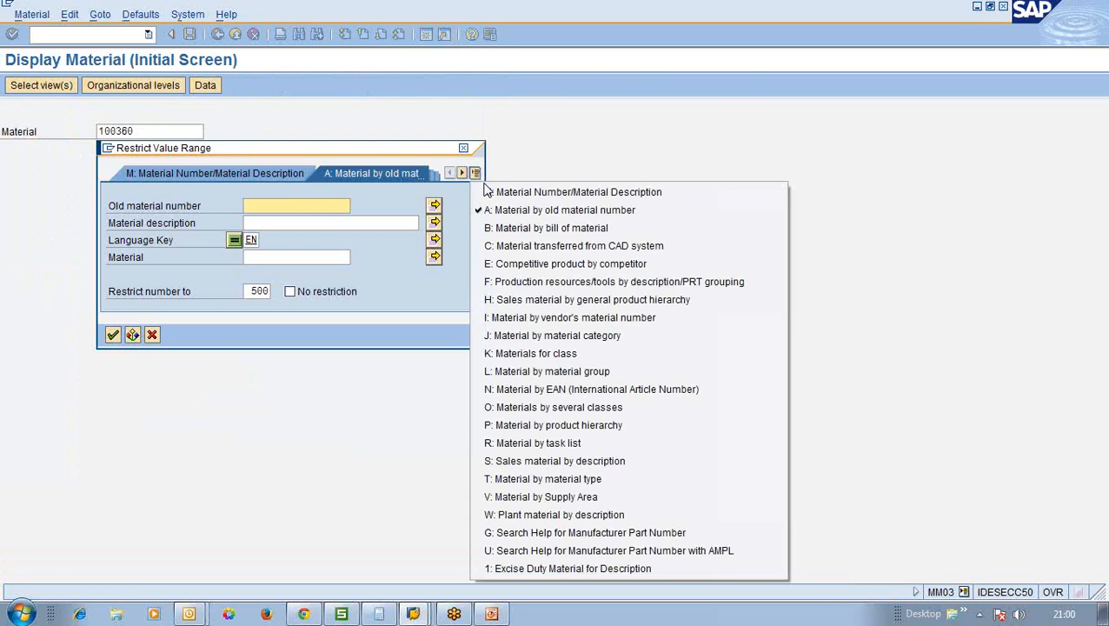
{"action": "left_click", "coordinate": [504, 188]}
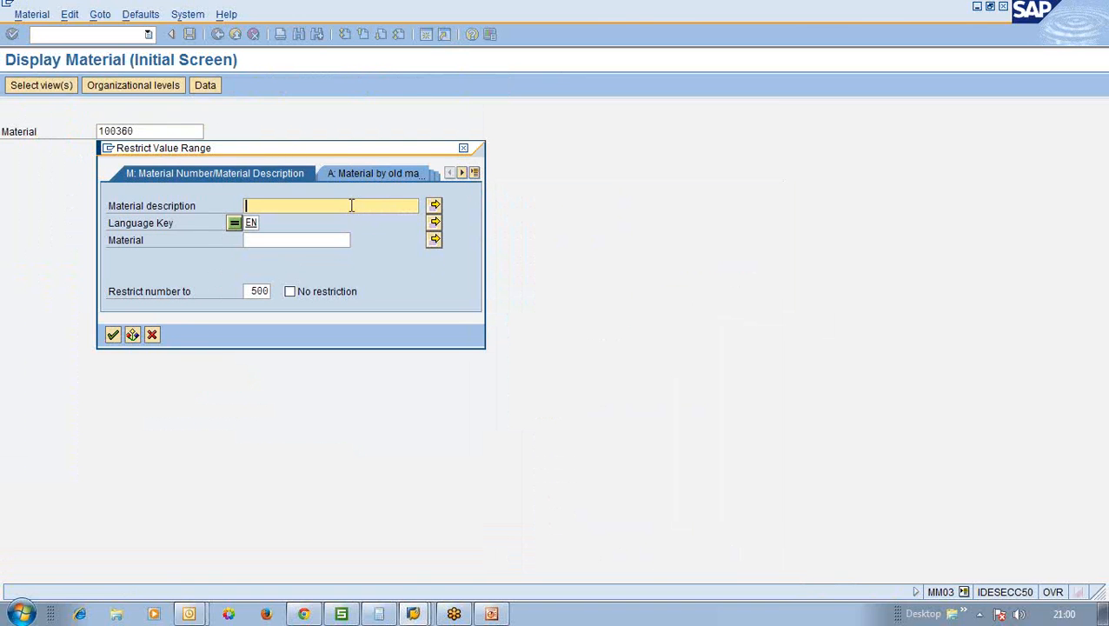
{"action": "type", "text": "*TATA*"}
{"action": "key", "text": "Return"}
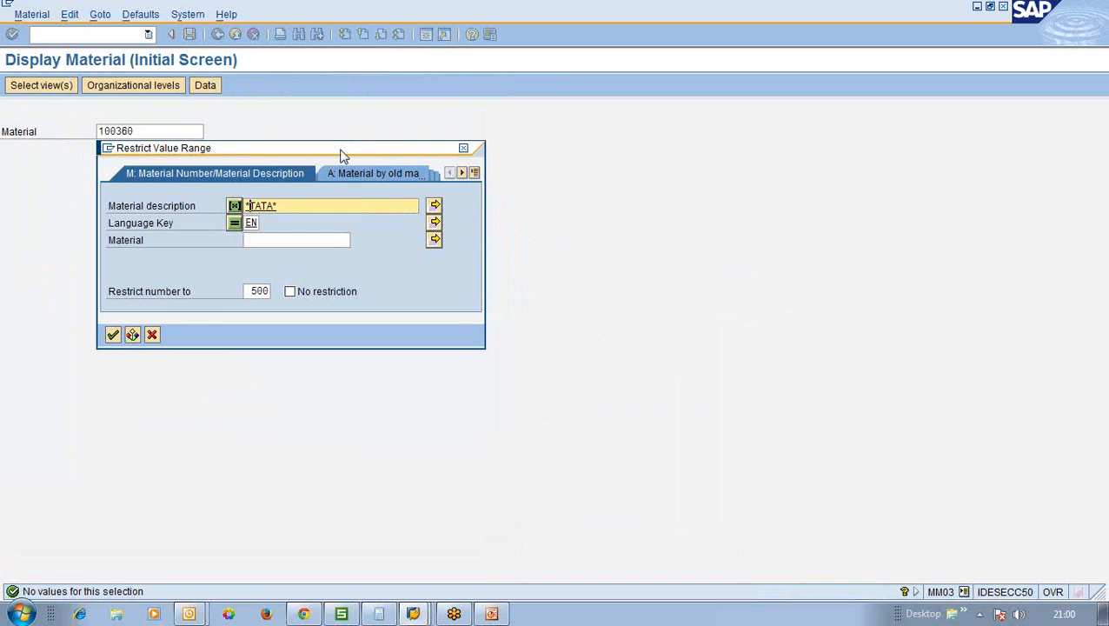
Search for materials with the description TATA*, then clear the description criterion.
{"action": "key", "text": "Home"}
{"action": "key", "text": "Delete"}
{"action": "key", "text": "Return"}
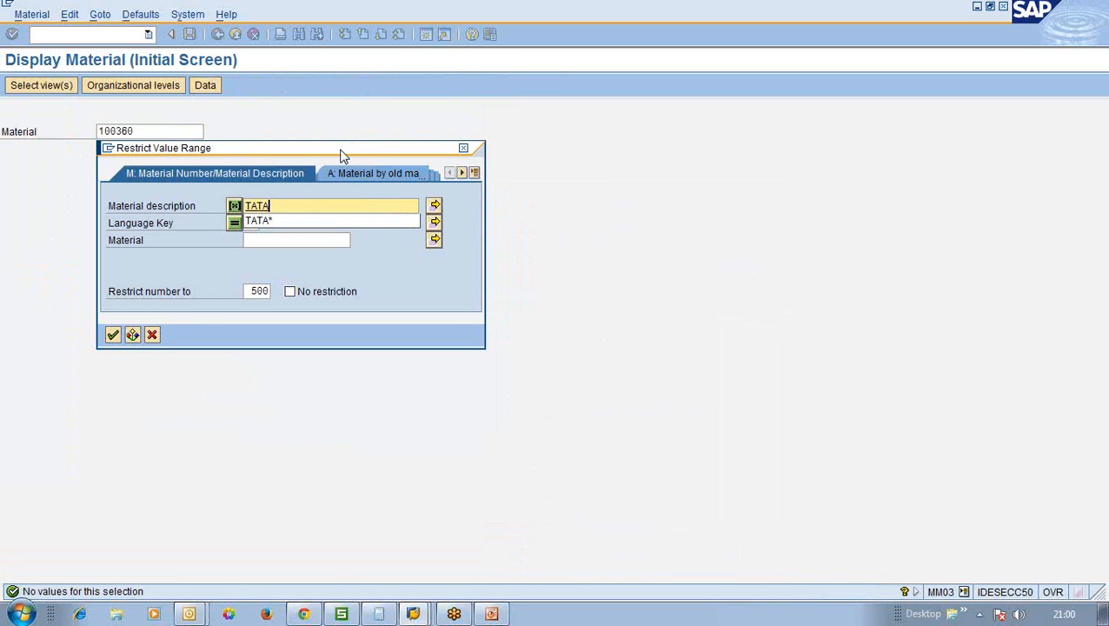
{"action": "key", "text": "Return"}
{"action": "key", "text": "Delete"}
{"action": "key", "text": "Delete"}
{"action": "key", "text": "Delete"}
{"action": "key", "text": "Delete"}
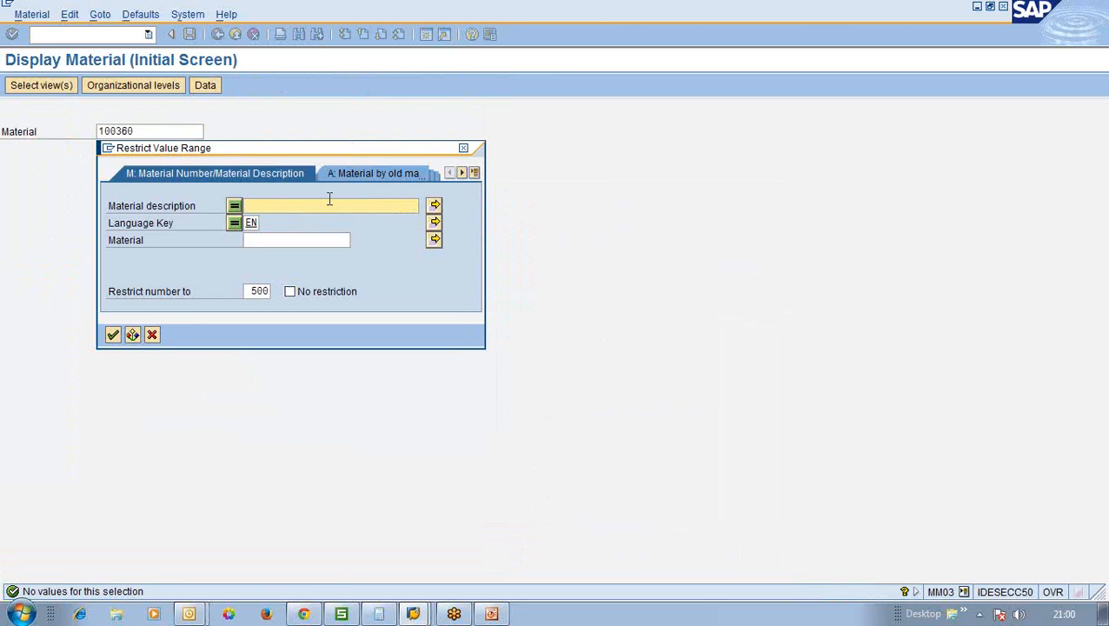
Search for materials by old material number, using X0001.
{"action": "left_click", "coordinate": [348, 174]}
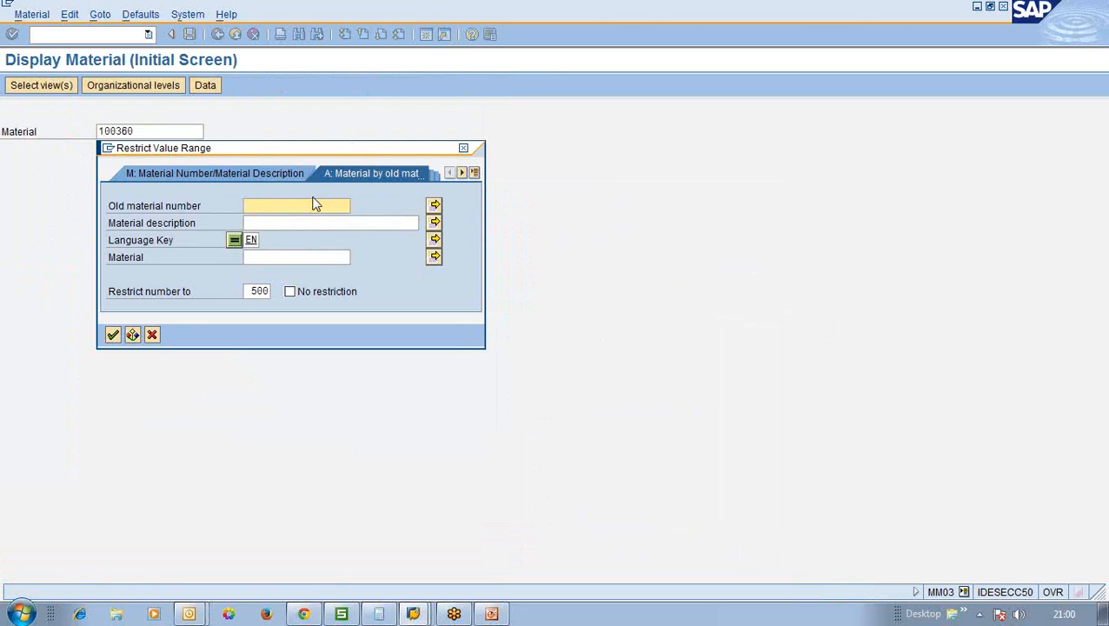
{"action": "type", "text": "X0001"}
{"action": "key", "text": "Return"}
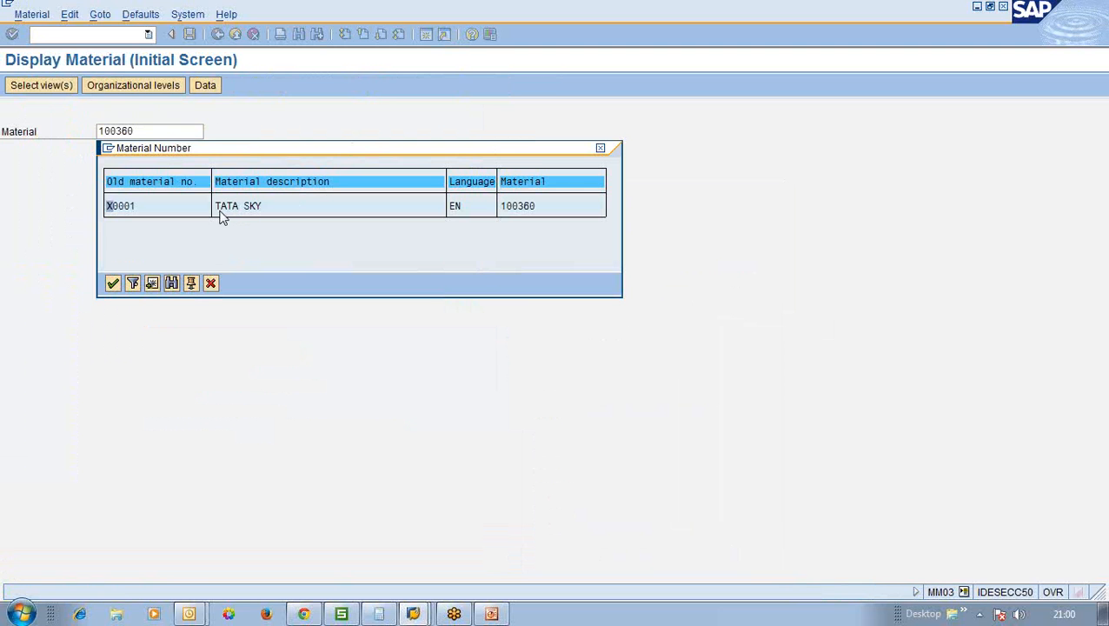
Copy the word TATA from the material description in the hit list, then choose that TATA SKY entry.
{"action": "key", "text": "ctrl+y"}
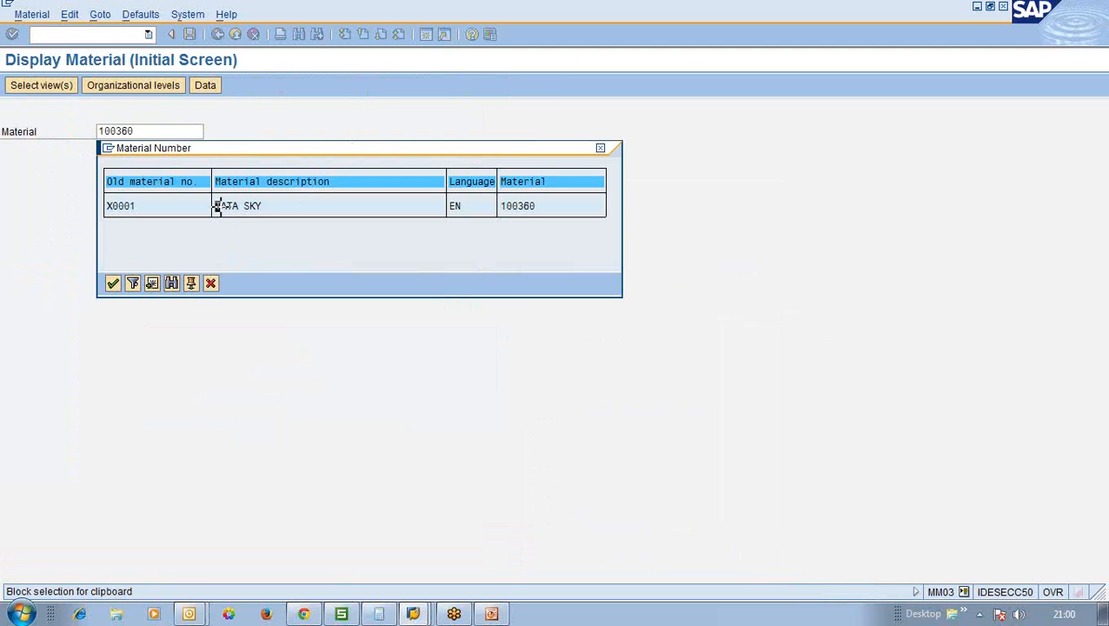
{"action": "left_click_drag", "start_coordinate": [215, 205], "coordinate": [239, 208]}
{"action": "key", "text": "ctrl+c"}
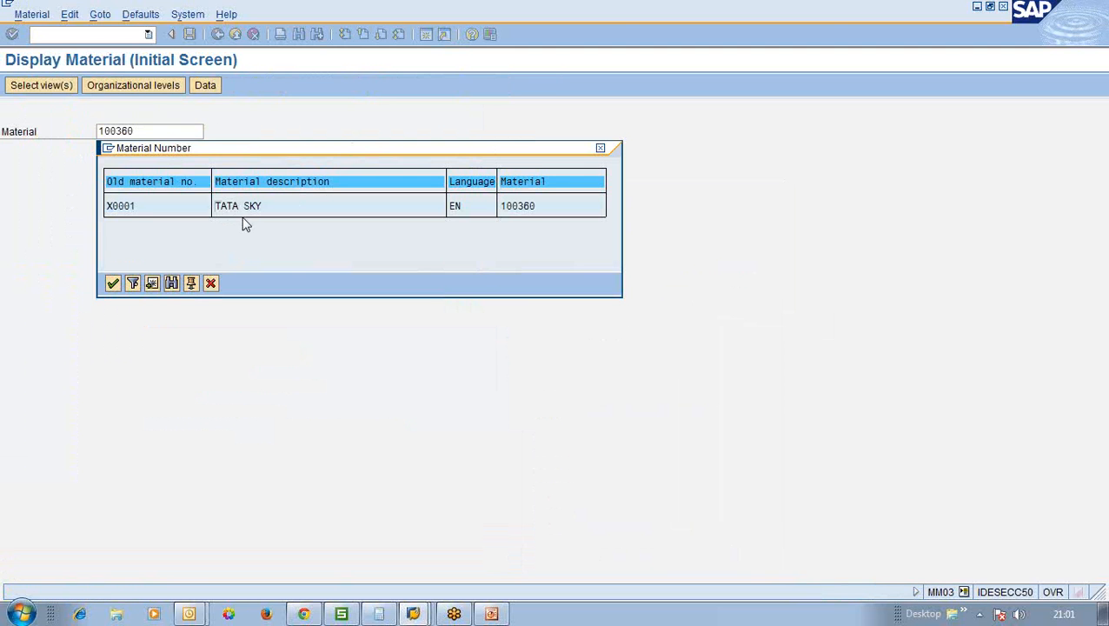
{"action": "double_click", "coordinate": [239, 208]}
Search for materials by description again, using the copied text TATA with a trailing wildcard (TATA*).
{"action": "left_click", "coordinate": [210, 132]}
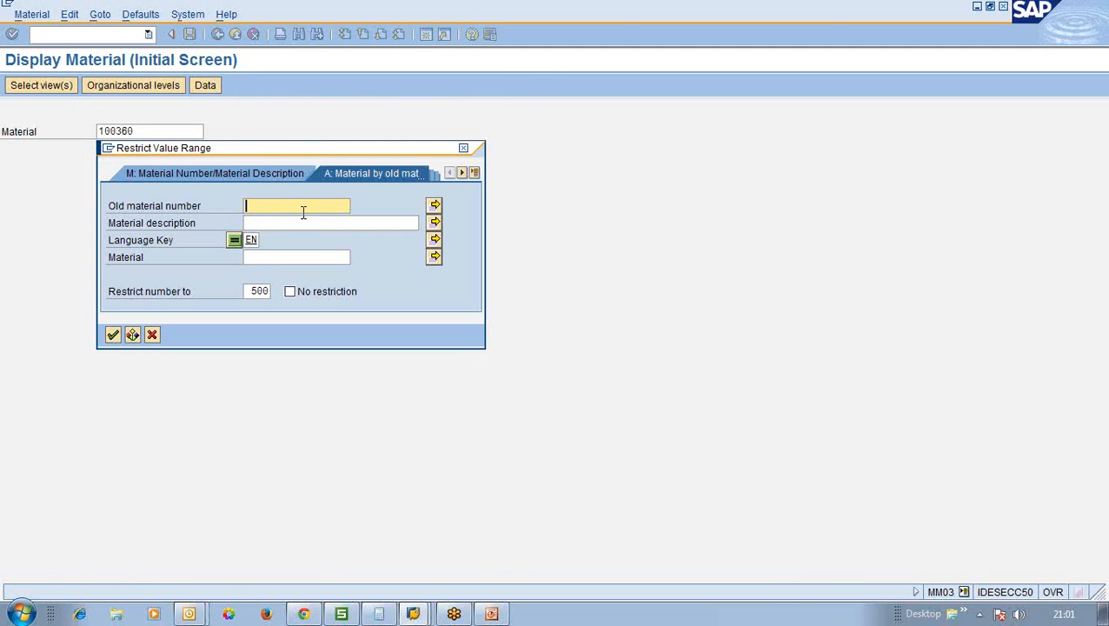
{"action": "left_click", "coordinate": [276, 174]}
{"action": "key", "text": "ctrl+v"}
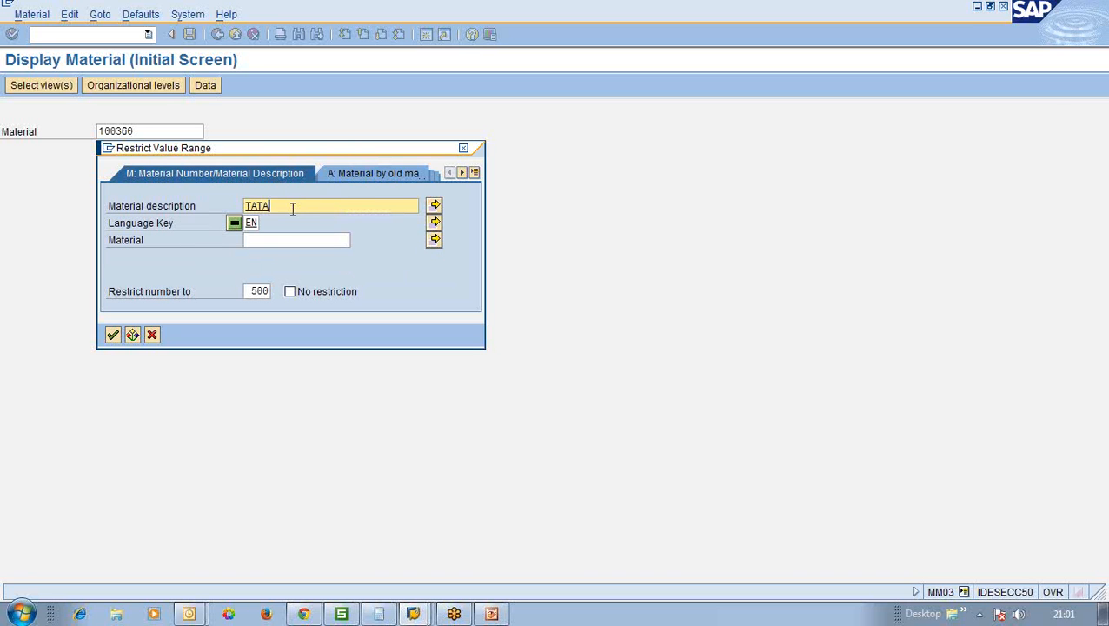
{"action": "type", "text": "*"}
{"action": "key", "text": "Return"}
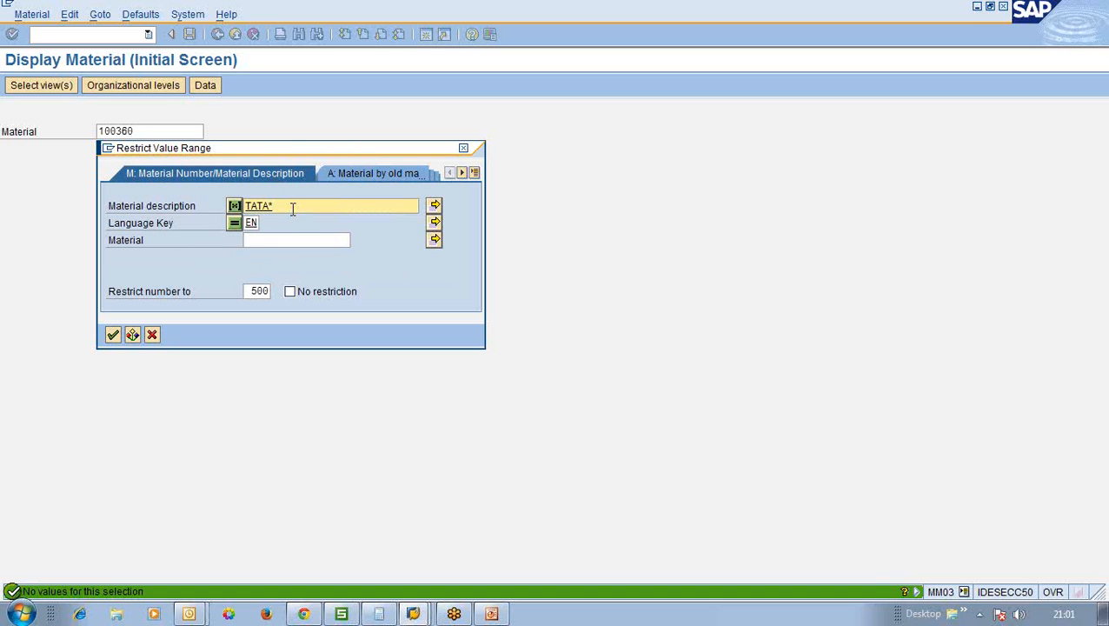
Try the description criterion *ATA* for the material search, then clear it.
{"action": "type", "text": "*"}
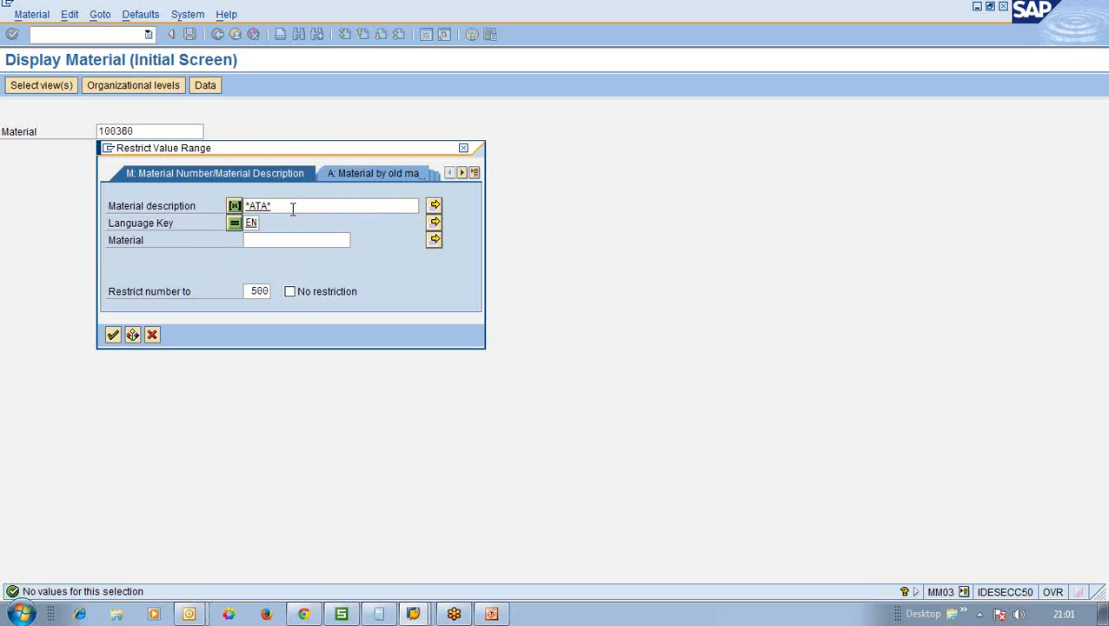
{"action": "left_click", "coordinate": [292, 207]}
{"action": "key", "text": "BackSpace"}
{"action": "key", "text": "BackSpace"}
{"action": "key", "text": "BackSpace"}
{"action": "key", "text": "BackSpace"}
{"action": "key", "text": "BackSpace"}
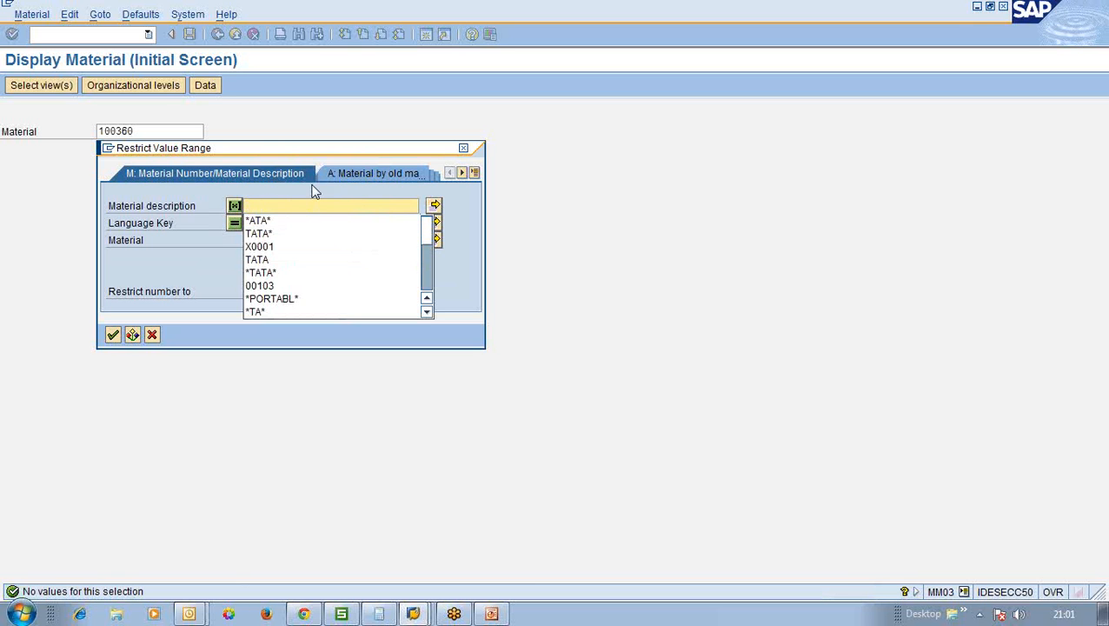
Search for materials by material number 100360, then clear the material criterion.
{"action": "left_click", "coordinate": [306, 238]}
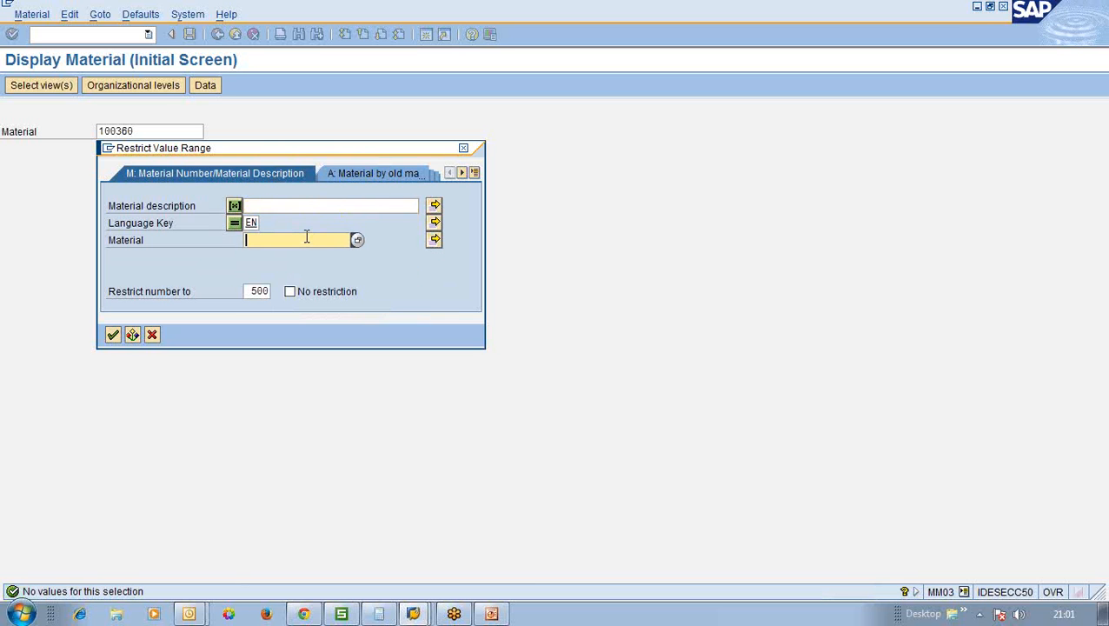
{"action": "type", "text": "100360"}
{"action": "key", "text": "Return"}
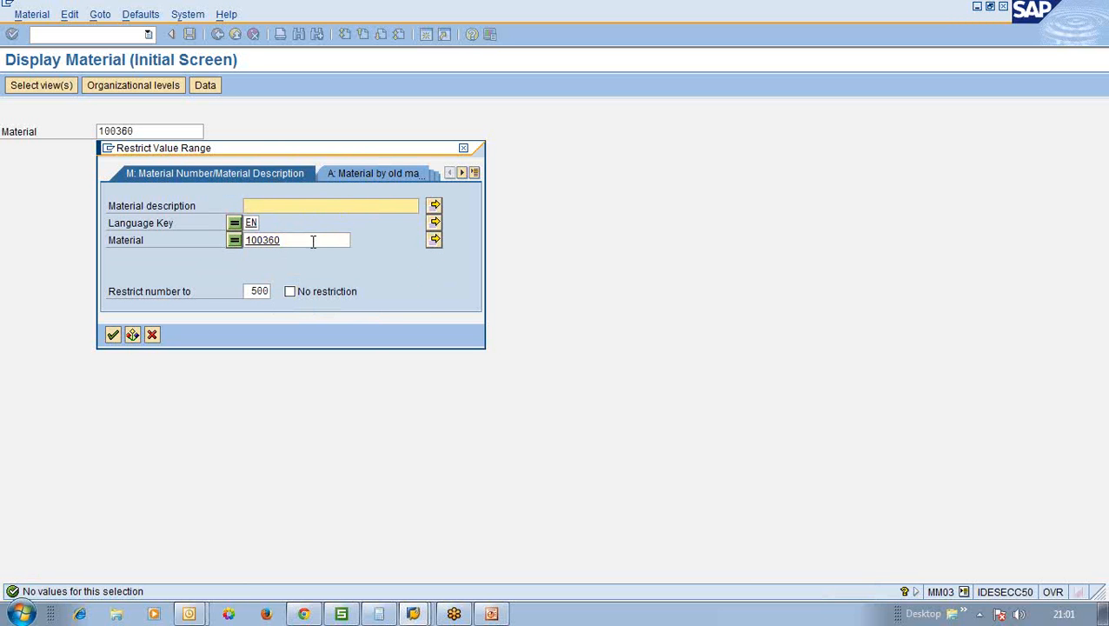
{"action": "left_click", "coordinate": [309, 239]}
{"action": "key", "text": "BackSpace"}
{"action": "key", "text": "BackSpace"}
{"action": "key", "text": "BackSpace"}
{"action": "key", "text": "BackSpace"}
{"action": "key", "text": "BackSpace"}
{"action": "key", "text": "BackSpace"}
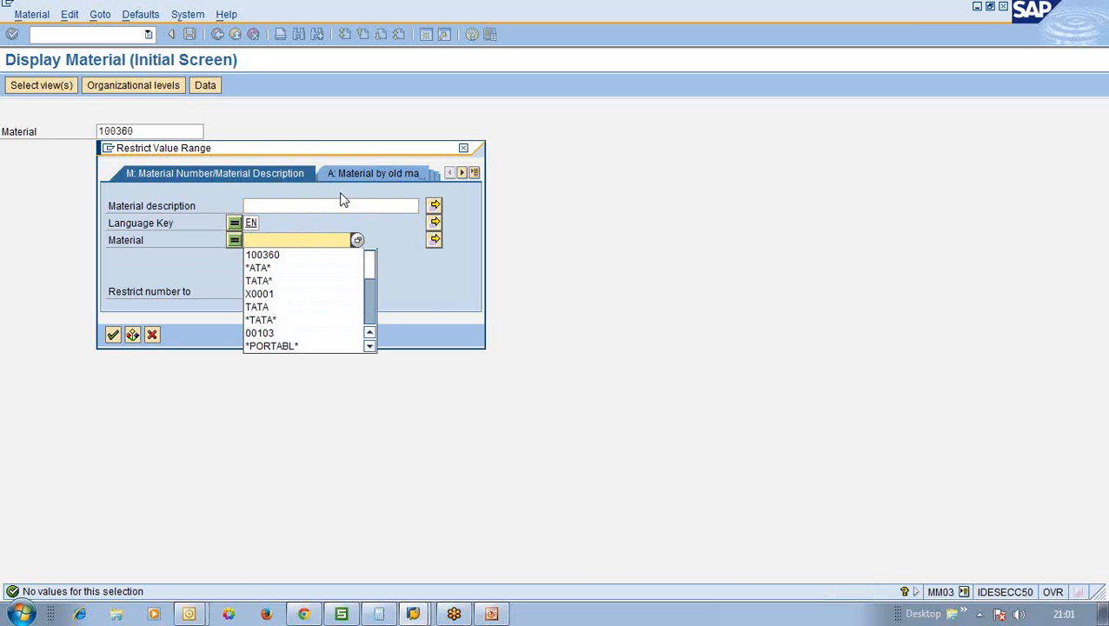
Search by old material number X0001 and take over the hit as the material to display.
{"action": "left_click", "coordinate": [366, 173]}
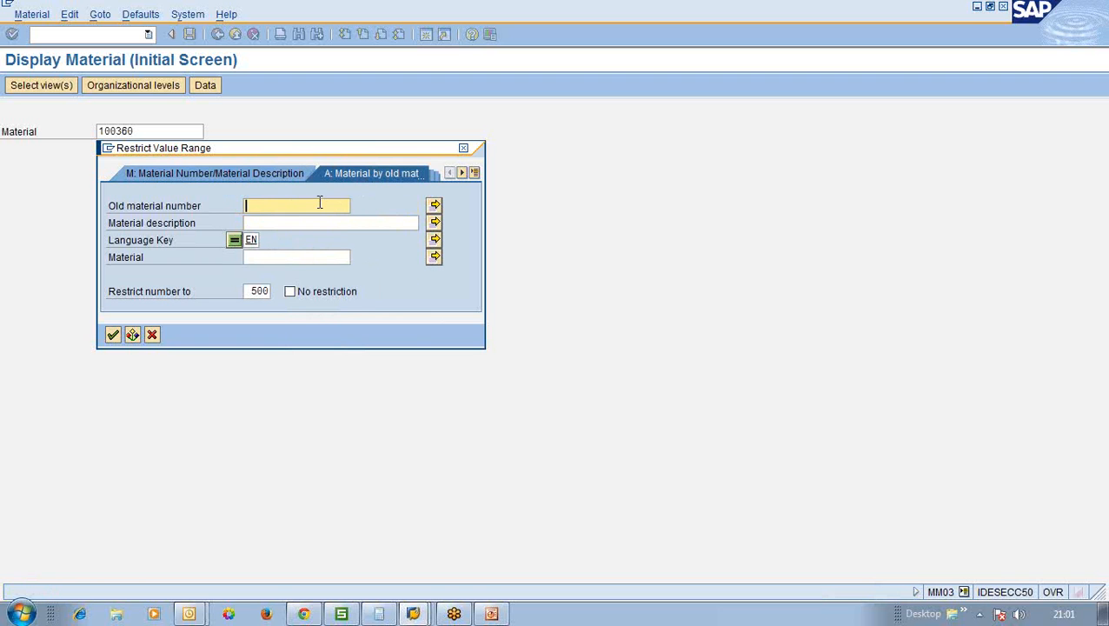
{"action": "type", "text": "TATA"}
{"action": "key", "text": "BackSpace"}
{"action": "key", "text": "BackSpace"}
{"action": "key", "text": "BackSpace"}
{"action": "key", "text": "BackSpace"}
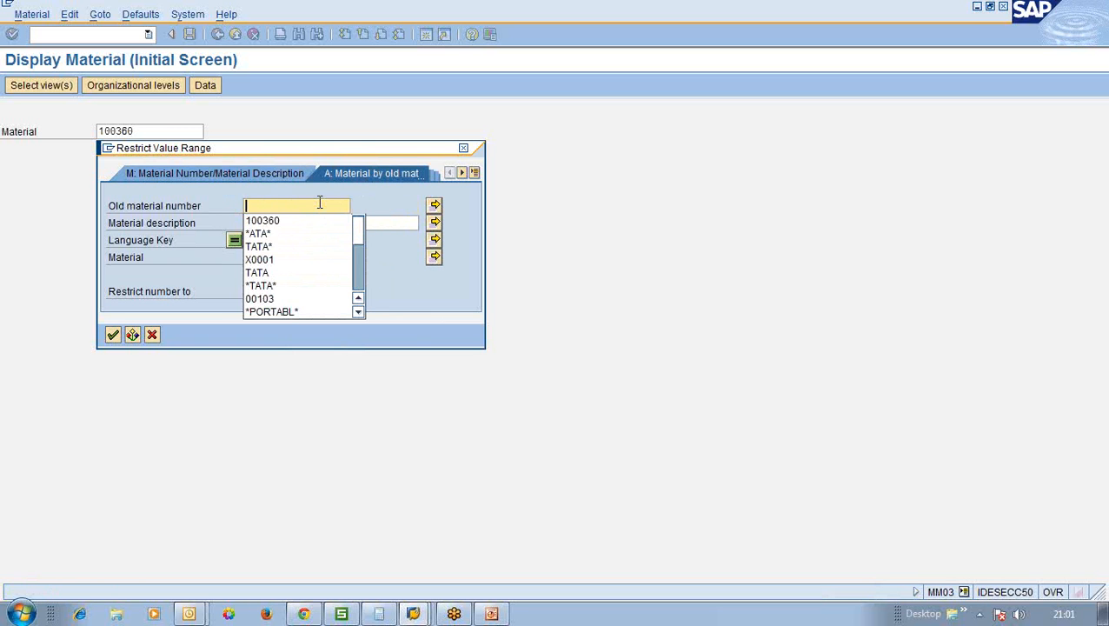
{"action": "key", "text": "Down"}
{"action": "key", "text": "Down"}
{"action": "key", "text": "Down"}
{"action": "key", "text": "Down"}
{"action": "key", "text": "Return"}
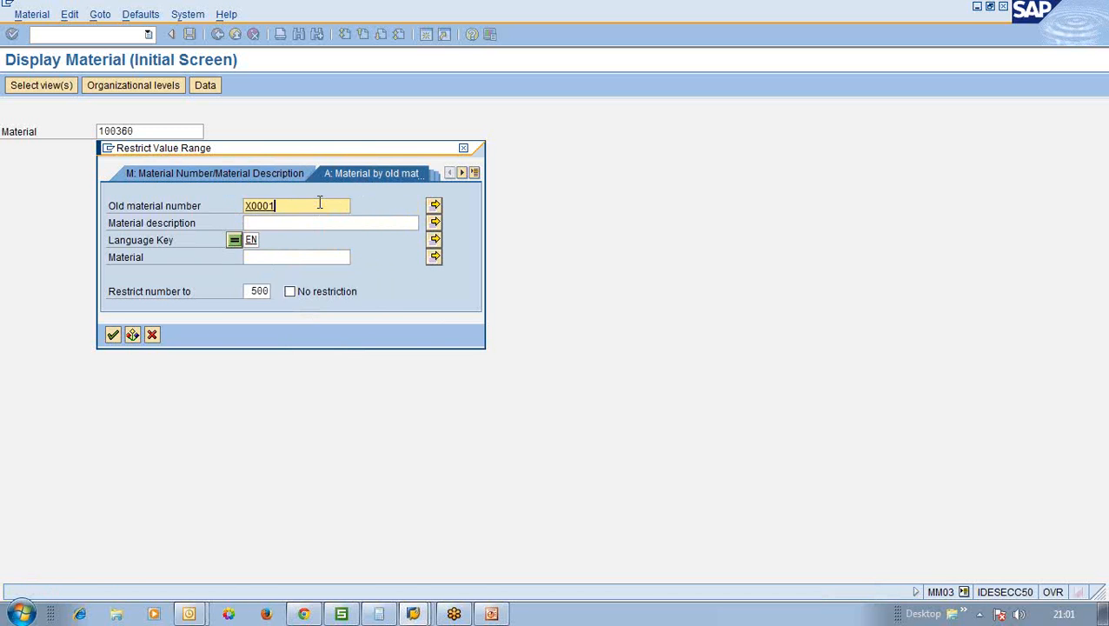
{"action": "key", "text": "Return"}
{"action": "key", "text": "Return"}
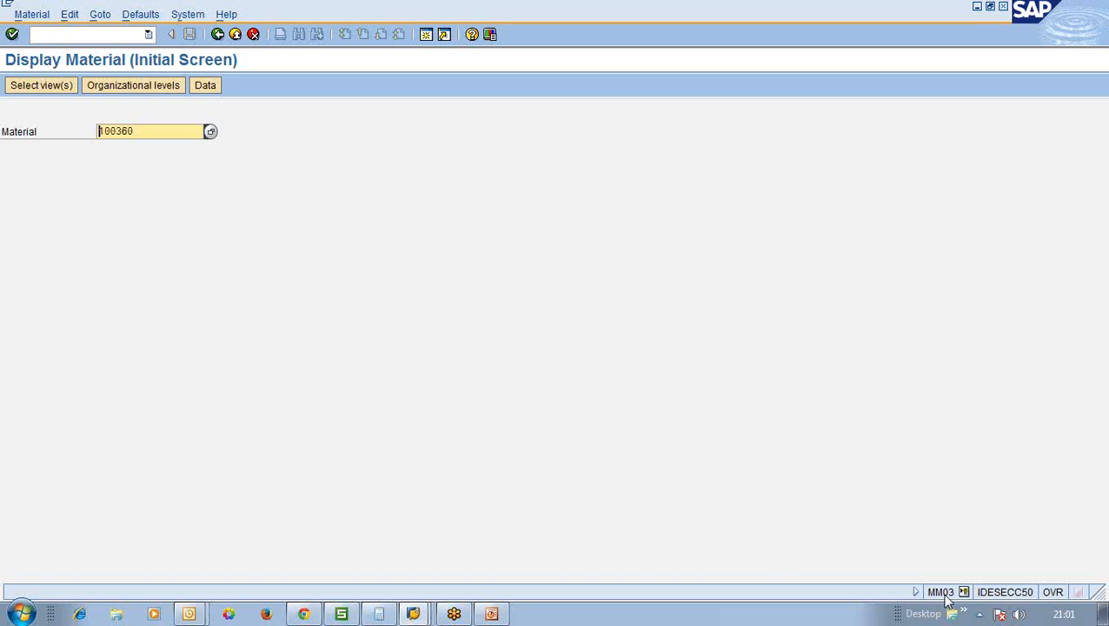
Switch to the Change Material transaction MM02 and open the Basic data 1 view of material 100360.
{"action": "left_click", "coordinate": [217, 33]}
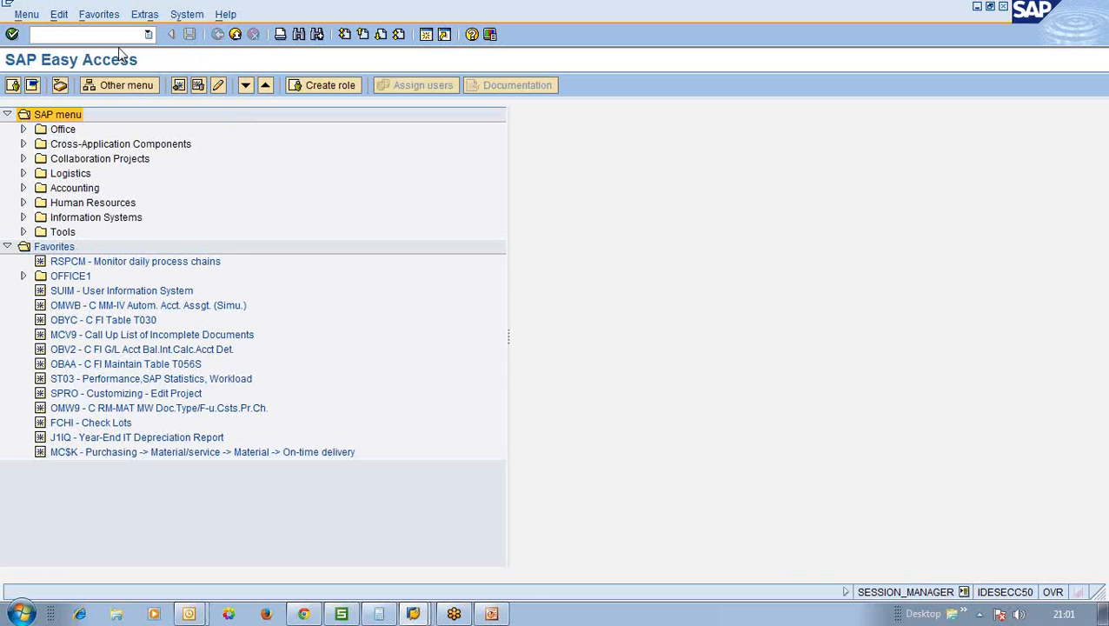
{"action": "type", "text": "MM02"}
{"action": "key", "text": "Return"}
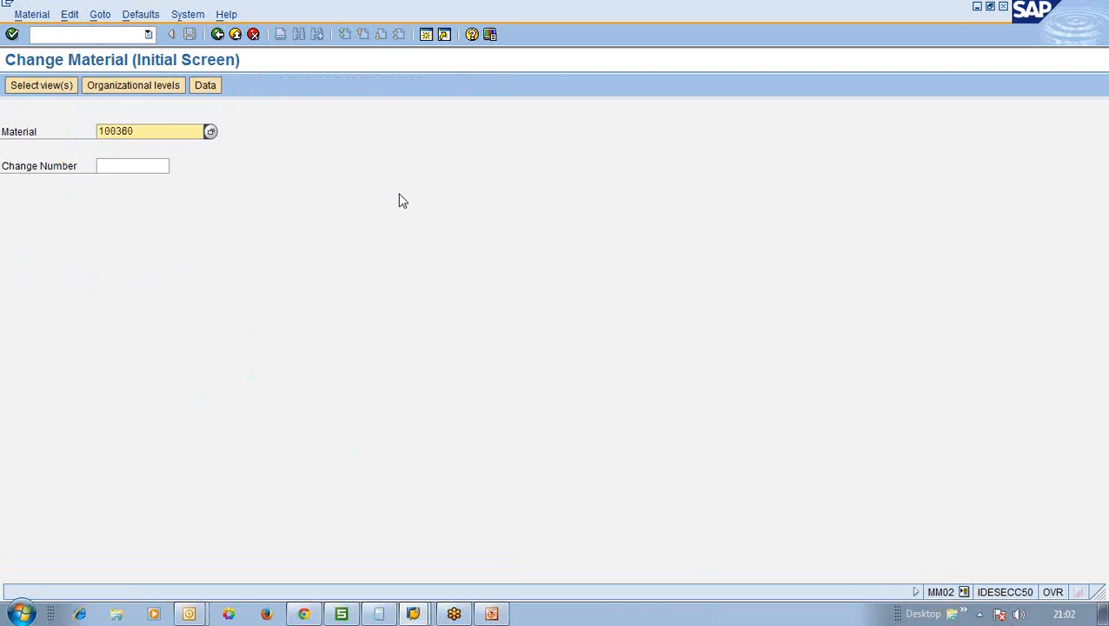
{"action": "key", "text": "F6"}
{"action": "key", "text": "space"}
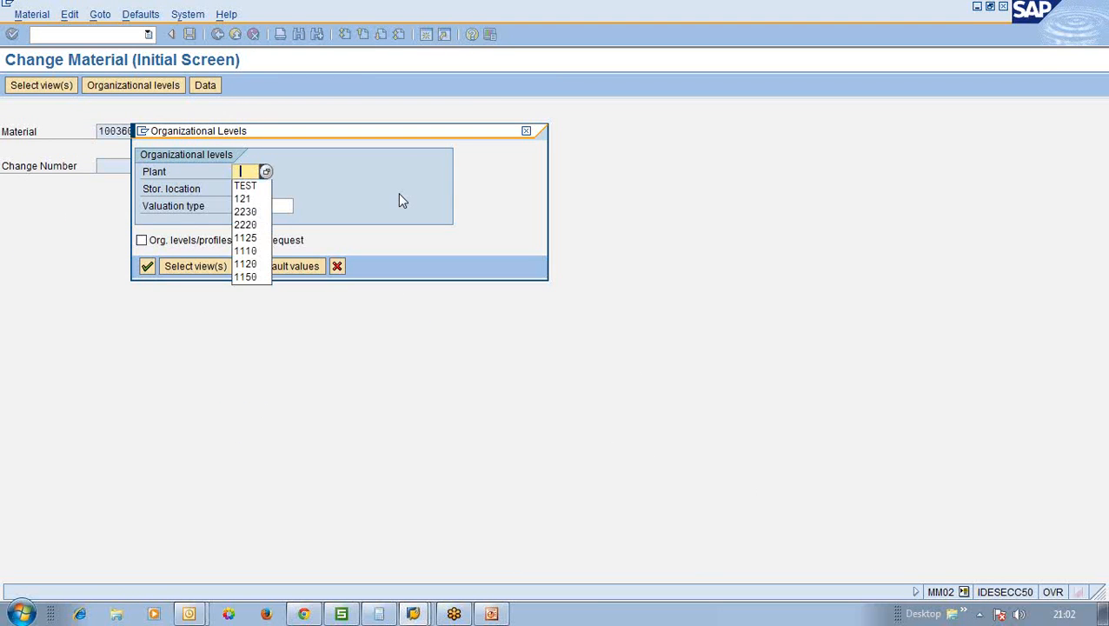
{"action": "key", "text": "Down"}
{"action": "key", "text": "Return"}
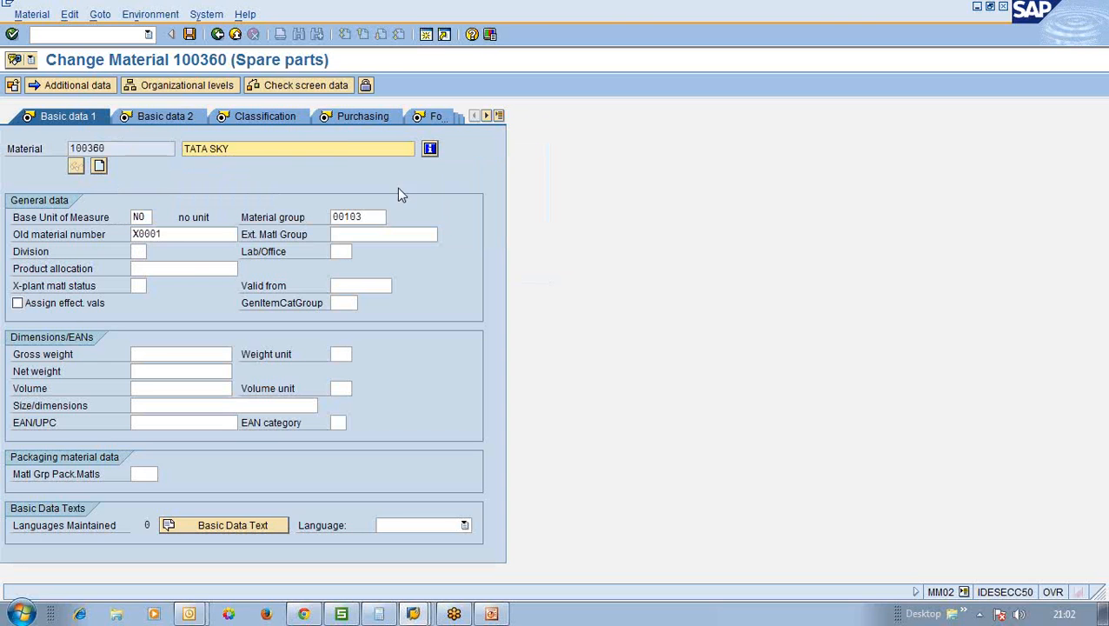
Set the description of material 100360 to TATA SKY HD and save the material.
{"action": "left_click", "coordinate": [344, 148]}
{"action": "type", "text": "hd"}
{"action": "key", "text": "BackSpace"}
{"action": "key", "text": "BackSpace"}
{"action": "type", "text": "HD"}
{"action": "left_click", "coordinate": [194, 37]}
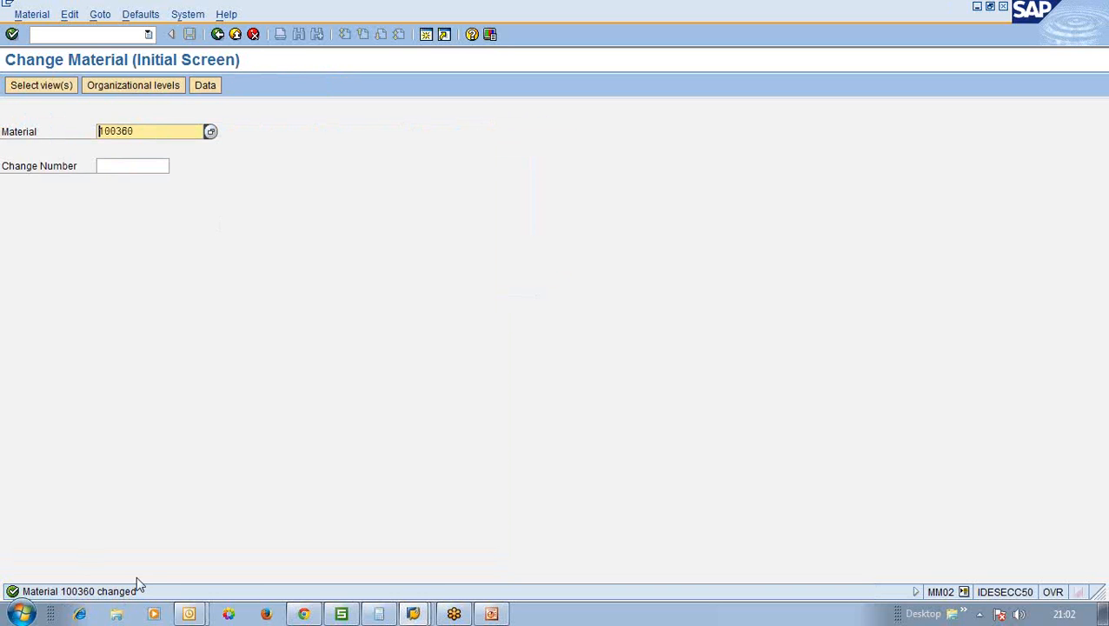
Reopen Basic data 1 of material 100360 to check its description, then return to the SAP Easy Access menu.
{"action": "key", "text": "Return"}
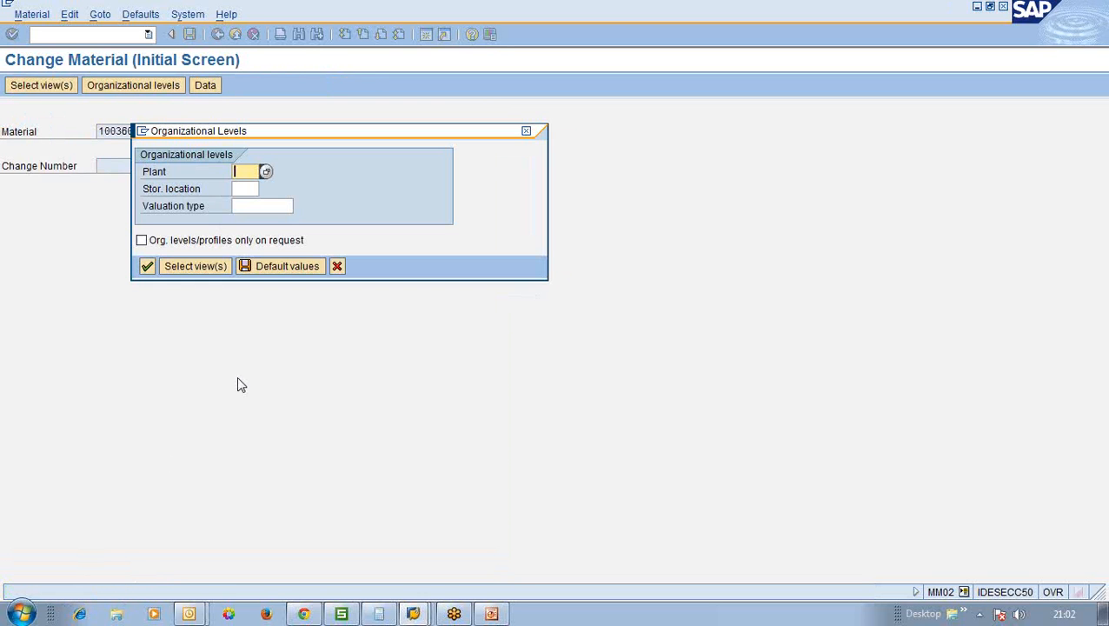
{"action": "key", "text": "Return"}
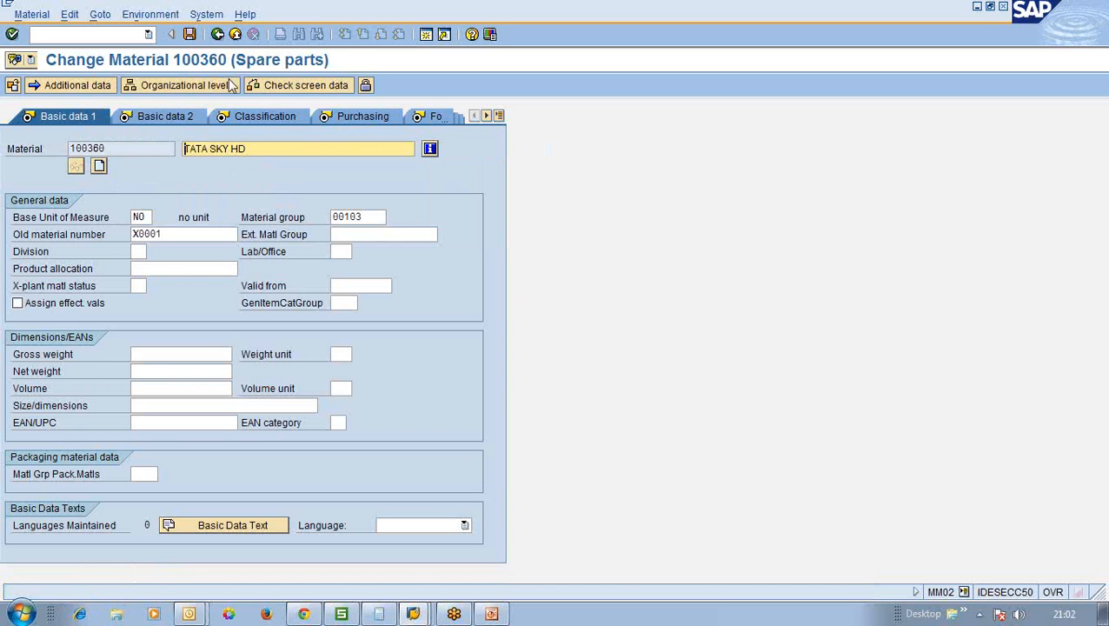
{"action": "left_click", "coordinate": [216, 35]}
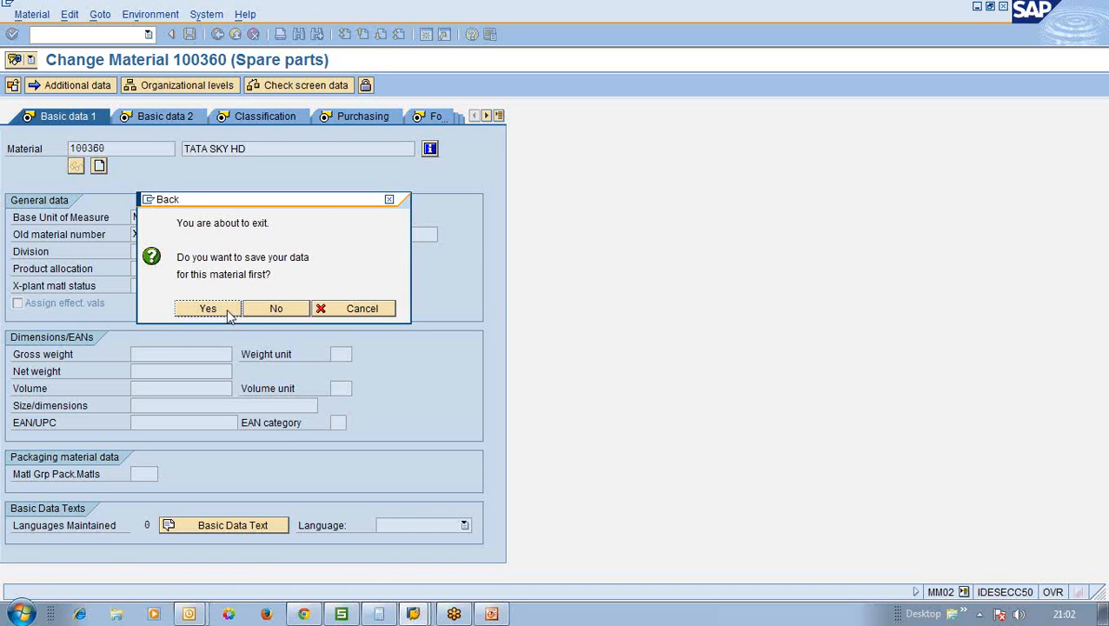
{"action": "left_click", "coordinate": [231, 311]}
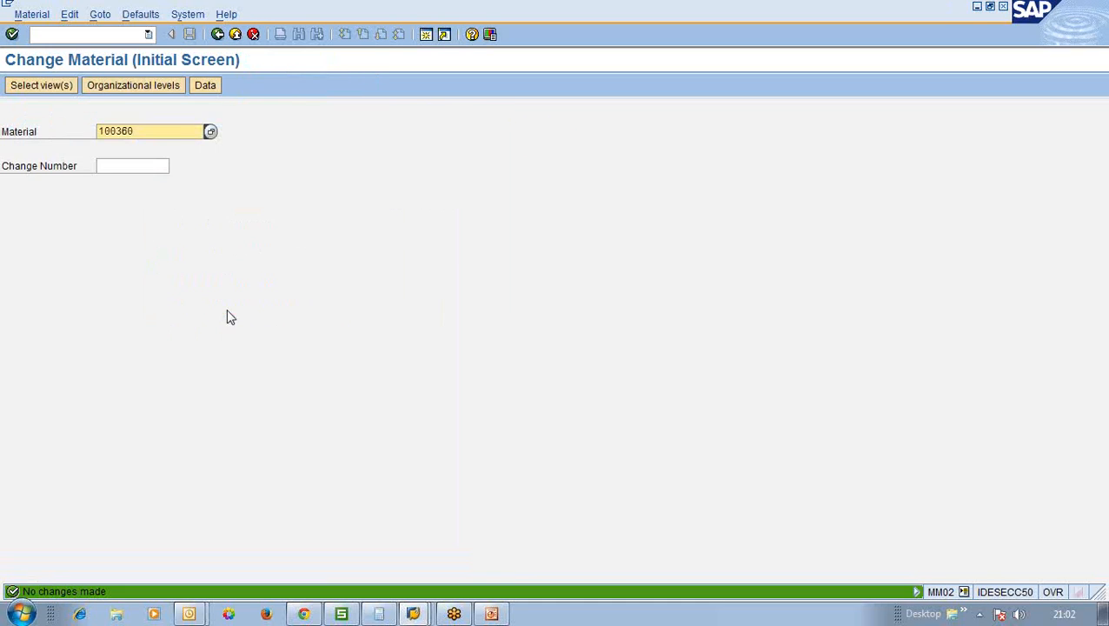
{"action": "left_click", "coordinate": [216, 37]}
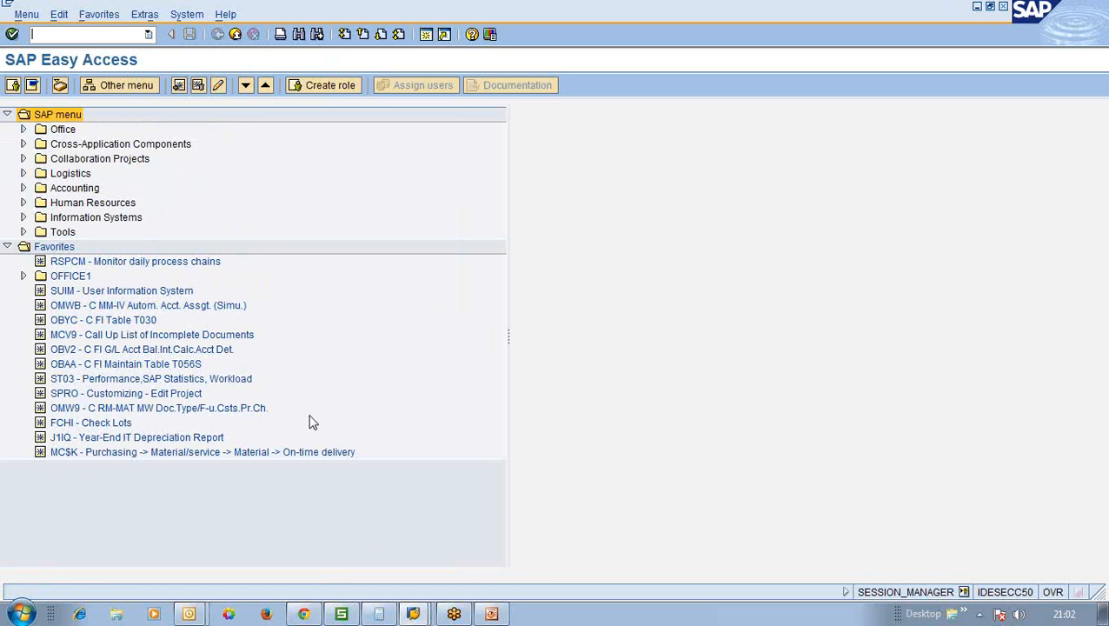
Look through the organizational elements and material master slides in the PowerPoint MM Presentation, and return to the SAP Easy Access window.
{"action": "left_click", "coordinate": [304, 614]}
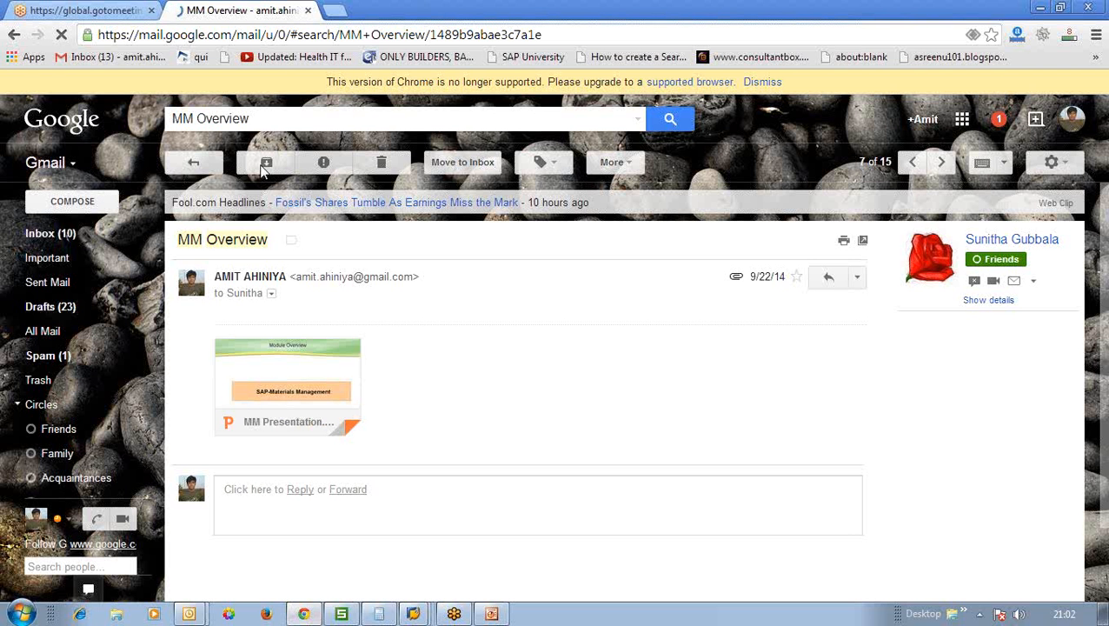
{"action": "left_click", "coordinate": [96, 9]}
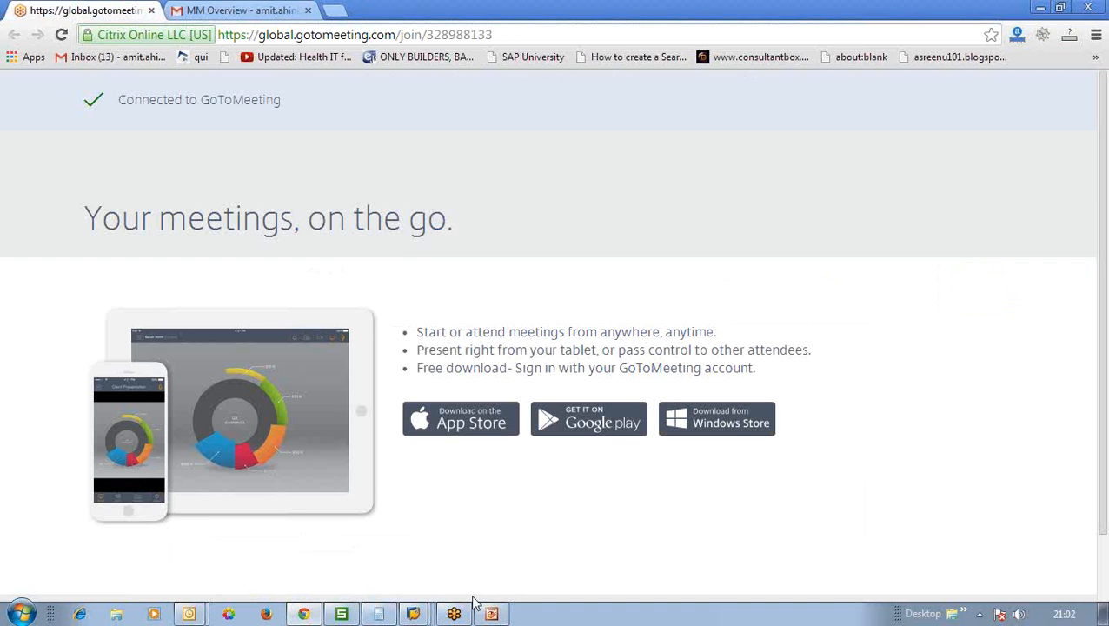
{"action": "left_click", "coordinate": [493, 614]}
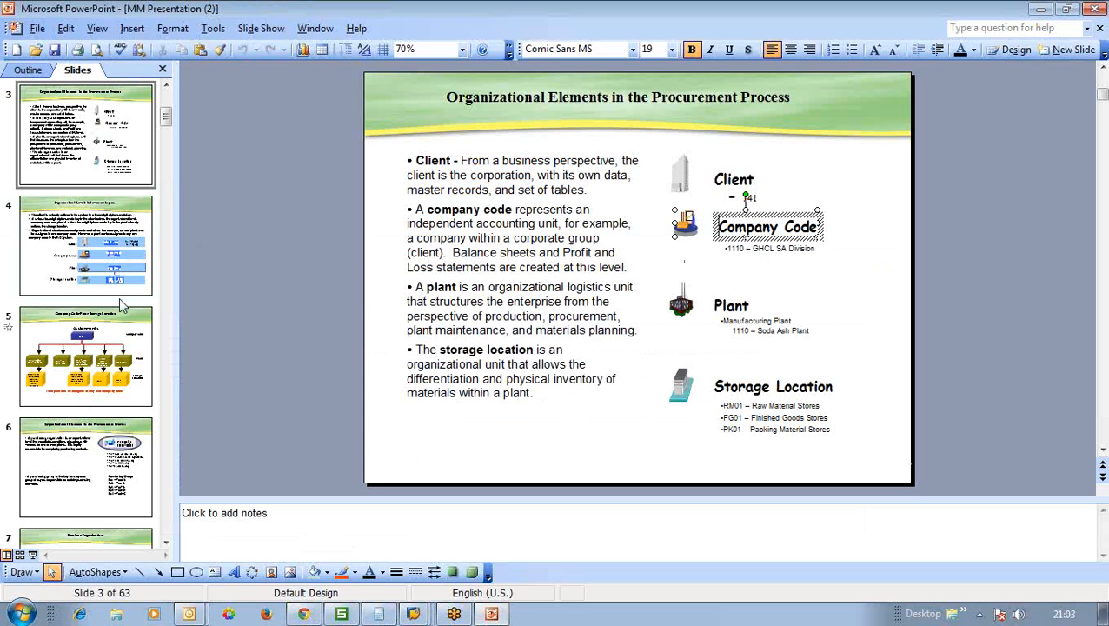
{"action": "left_click", "coordinate": [103, 356]}
{"action": "key", "text": "Down"}
{"action": "key", "text": "Down"}
{"action": "key", "text": "Down"}
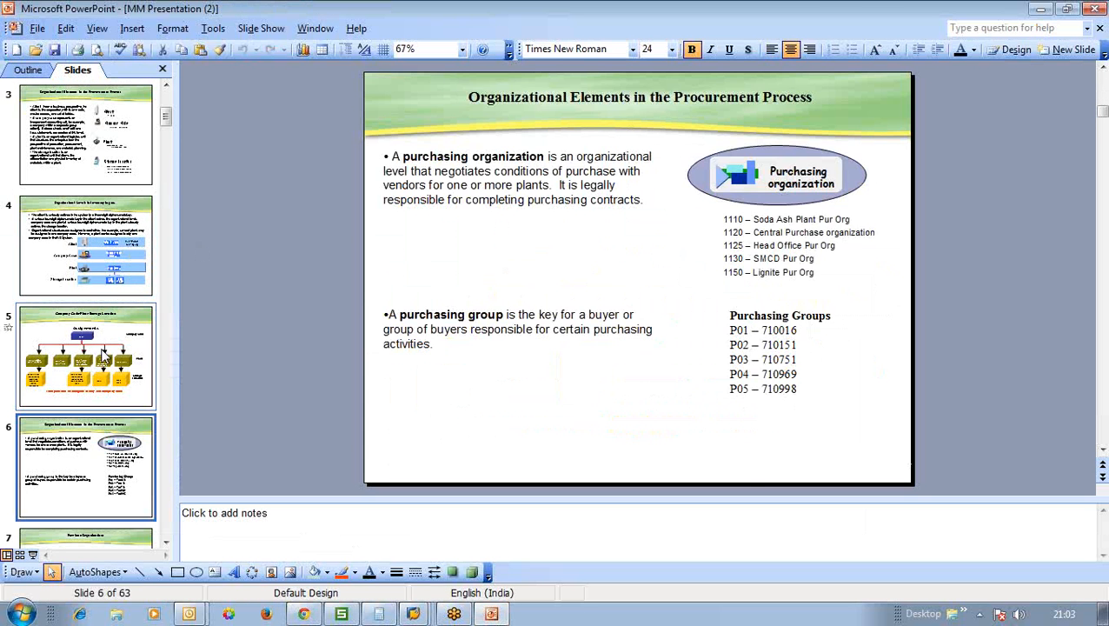
{"action": "key", "text": "Down"}
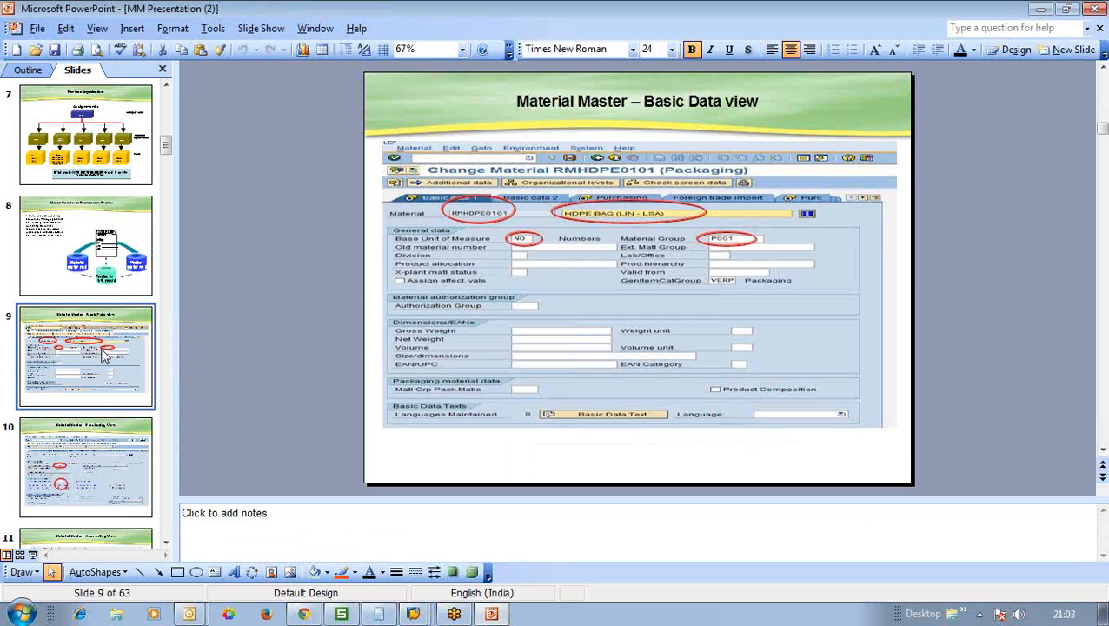
{"action": "key", "text": "Up"}
{"action": "key", "text": "Up"}
{"action": "key", "text": "Up"}
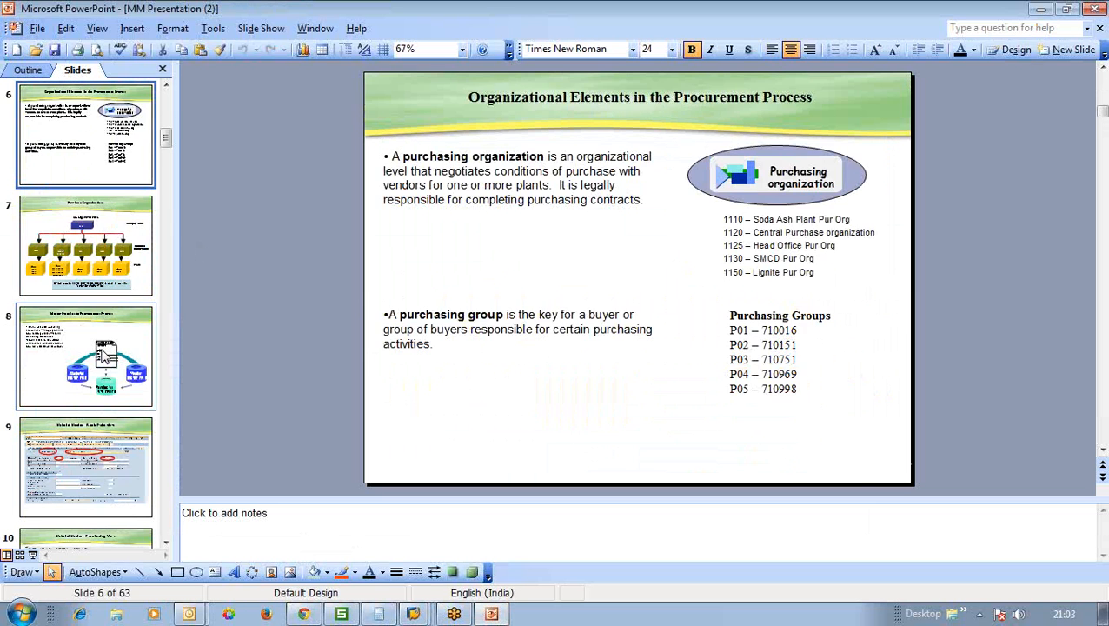
{"action": "key", "text": "Up"}
{"action": "key", "text": "Up"}
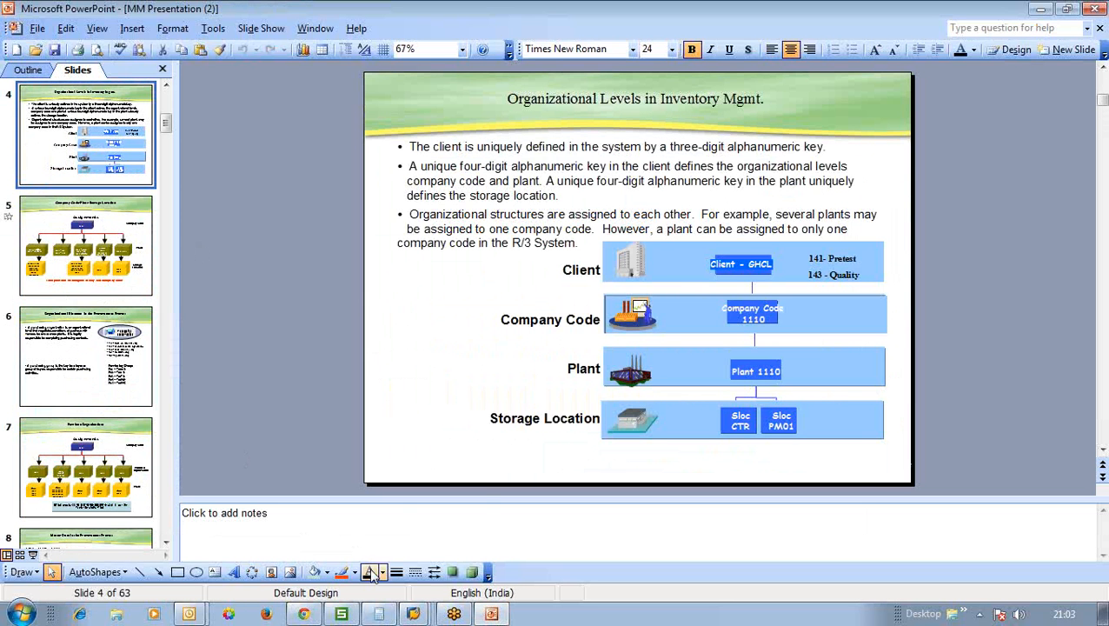
{"action": "left_click", "coordinate": [413, 614]}
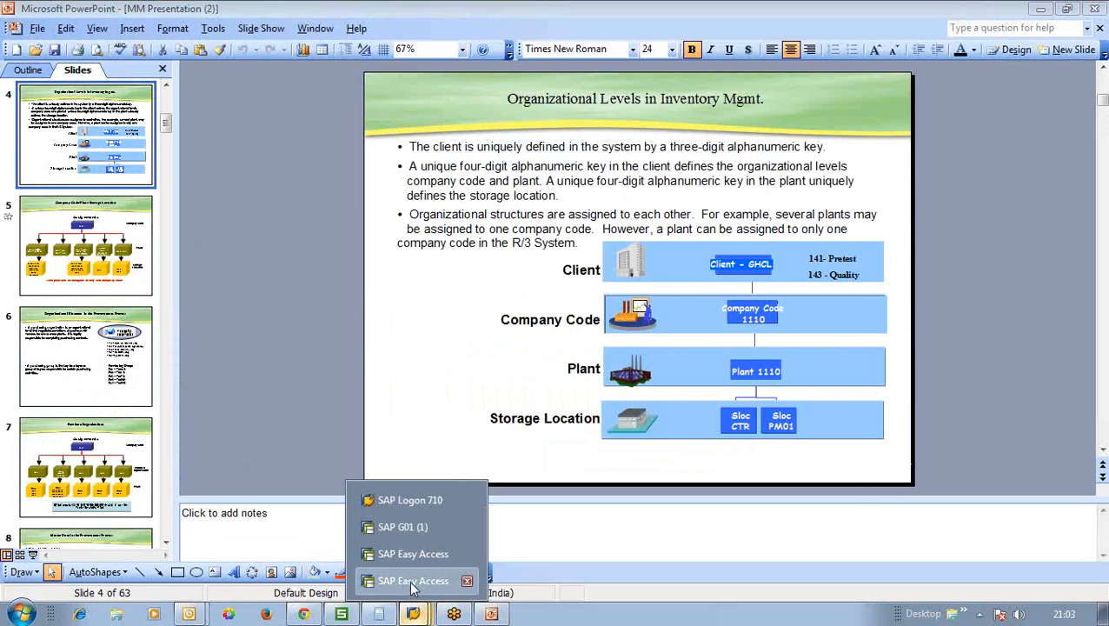
{"action": "left_click", "coordinate": [413, 588]}
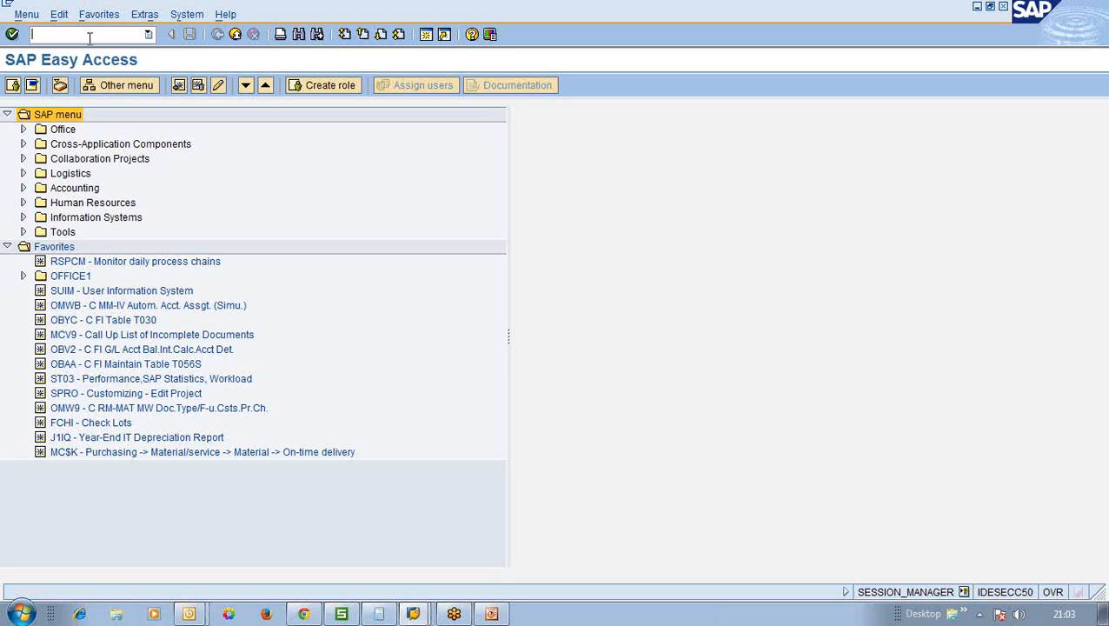
{"action": "type", "text": "MM03"}
{"action": "key", "text": "Return"}
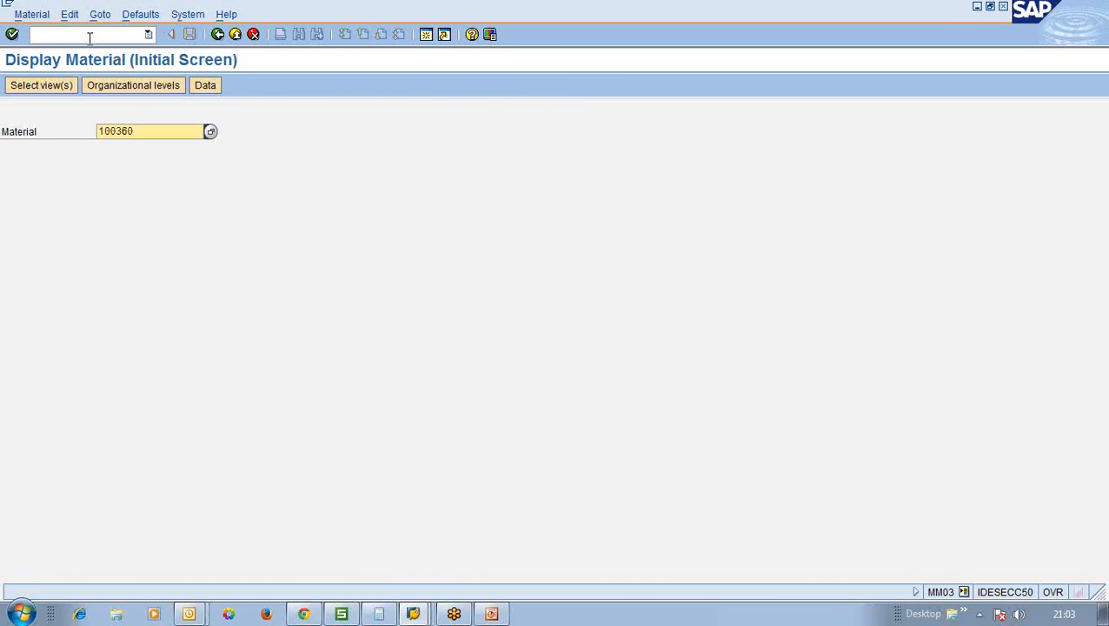
{"action": "key", "text": "F3"}
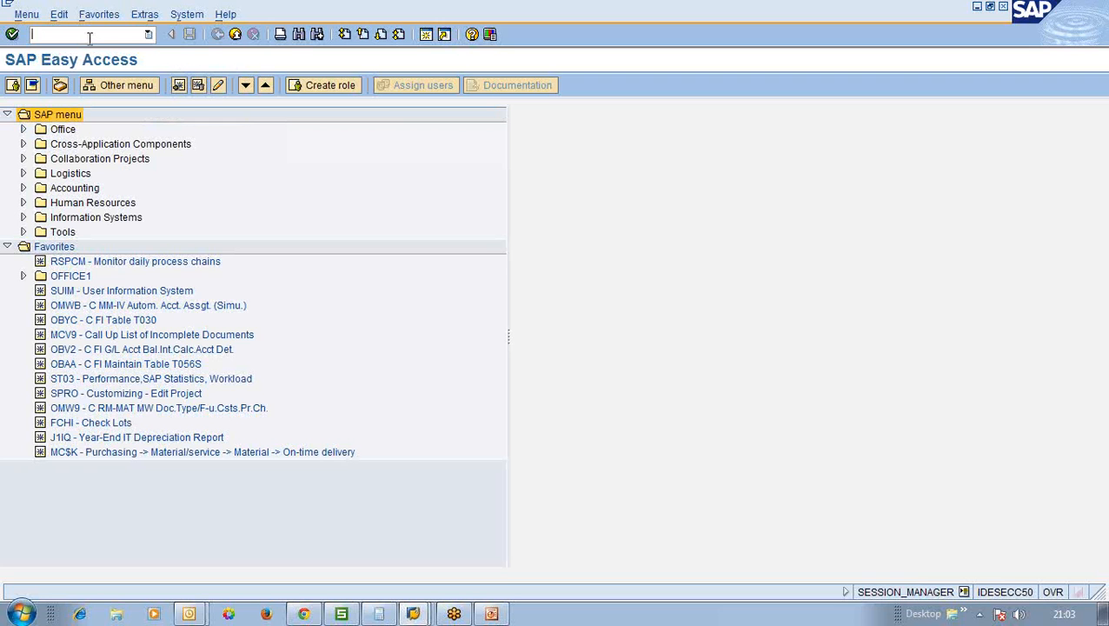
Open the Materials List transaction MM60 and clear the material number from its selection criteria.
{"action": "type", "text": "MM60"}
{"action": "key", "text": "Return"}
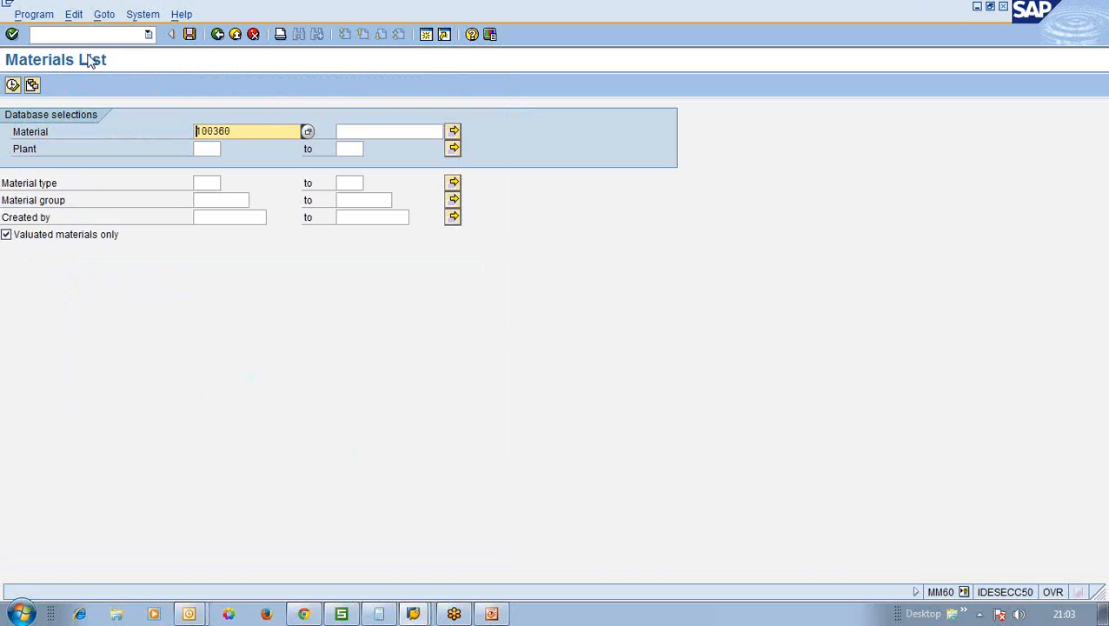
{"action": "left_click", "coordinate": [233, 132]}
{"action": "key", "text": "BackSpace"}
{"action": "key", "text": "BackSpace"}
{"action": "key", "text": "BackSpace"}
{"action": "key", "text": "BackSpace"}
{"action": "key", "text": "BackSpace"}
{"action": "key", "text": "BackSpace"}
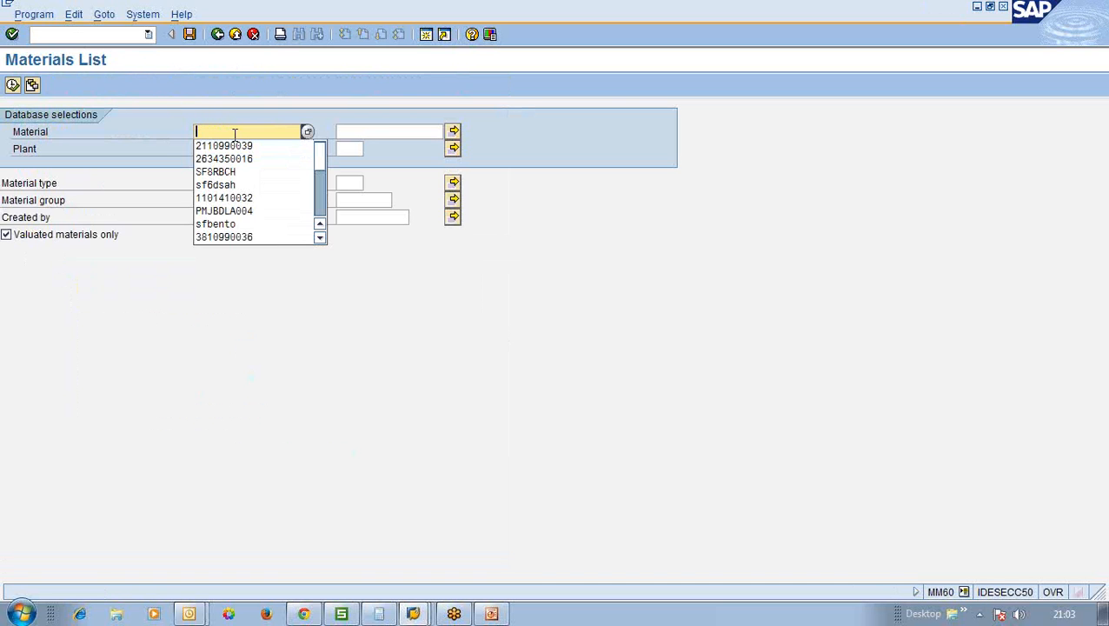
{"action": "left_click", "coordinate": [190, 94]}
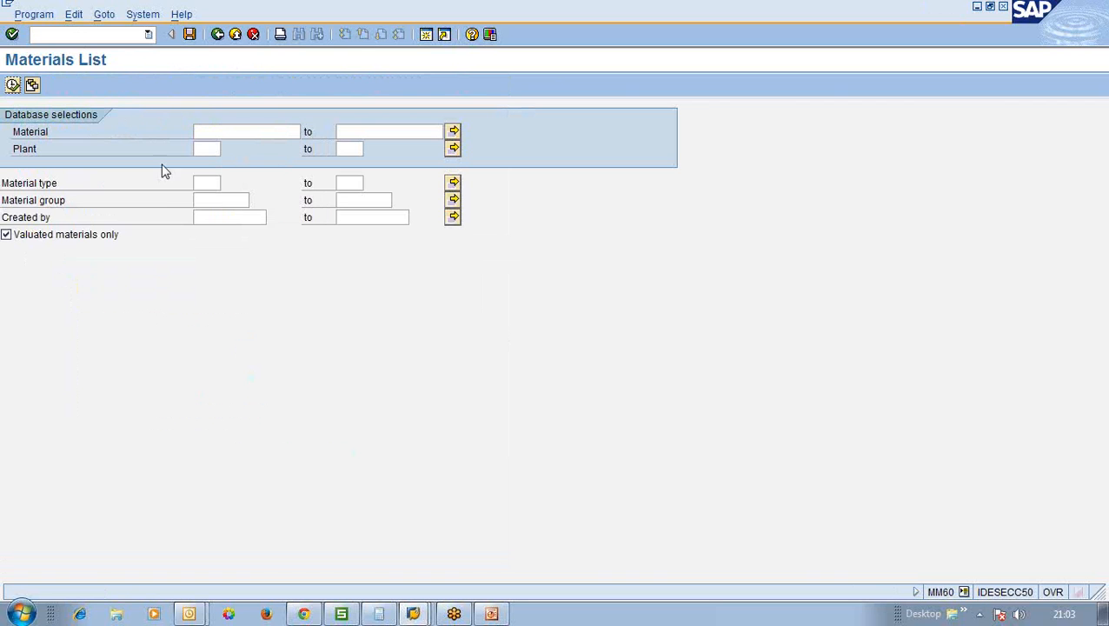
Restrict the materials list to plant TEST and run the report.
{"action": "left_click", "coordinate": [211, 180]}
{"action": "left_click", "coordinate": [210, 203]}
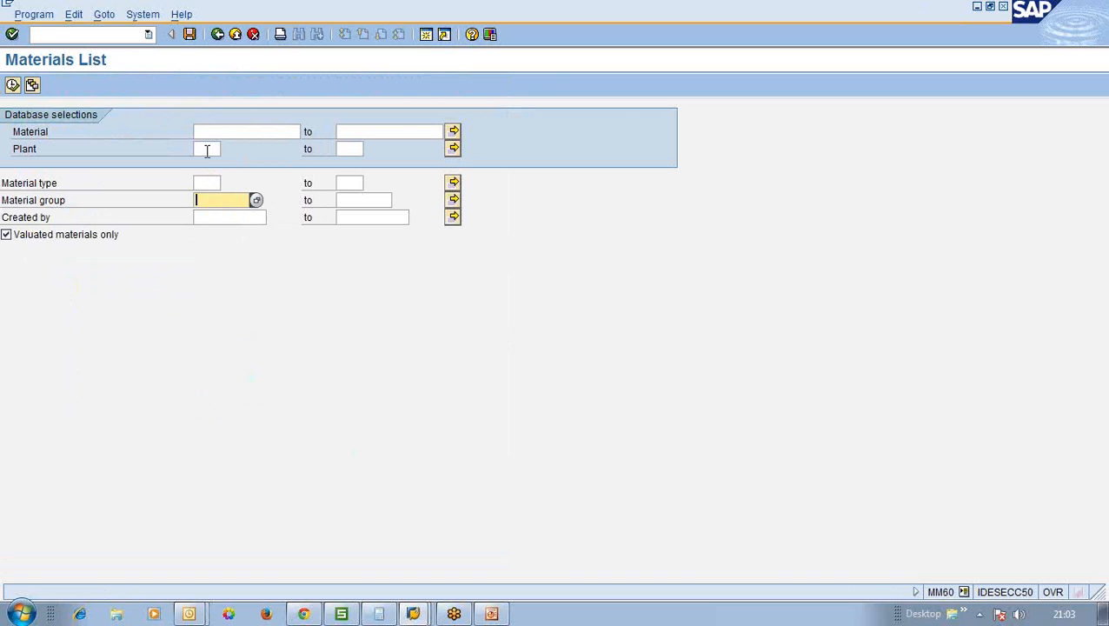
{"action": "left_click", "coordinate": [207, 151]}
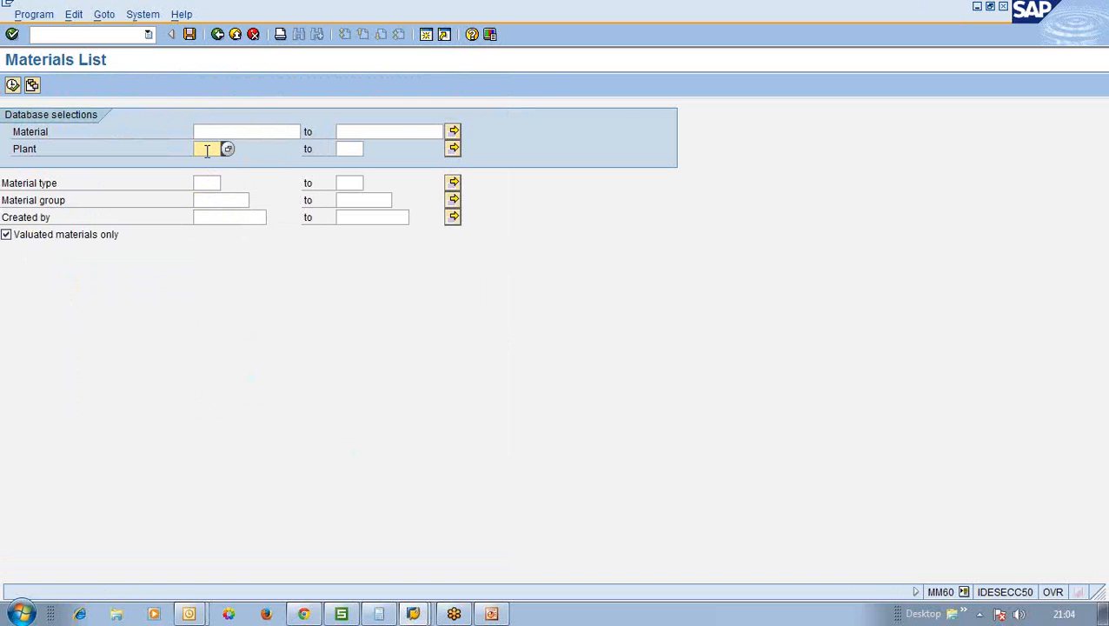
{"action": "type", "text": "TEST"}
{"action": "left_click", "coordinate": [13, 86]}
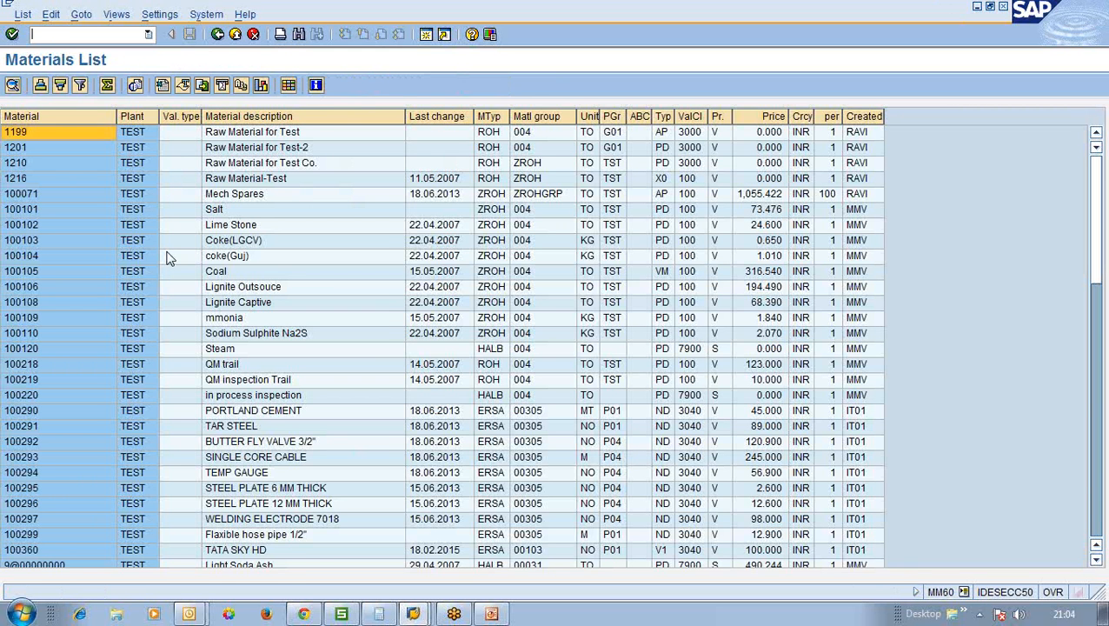
Examine the list's material numbers, descriptions, material types and purchasing groups, including the TATA SKY HD entry, and return to SAP Easy Access.
{"action": "left_click", "coordinate": [70, 132]}
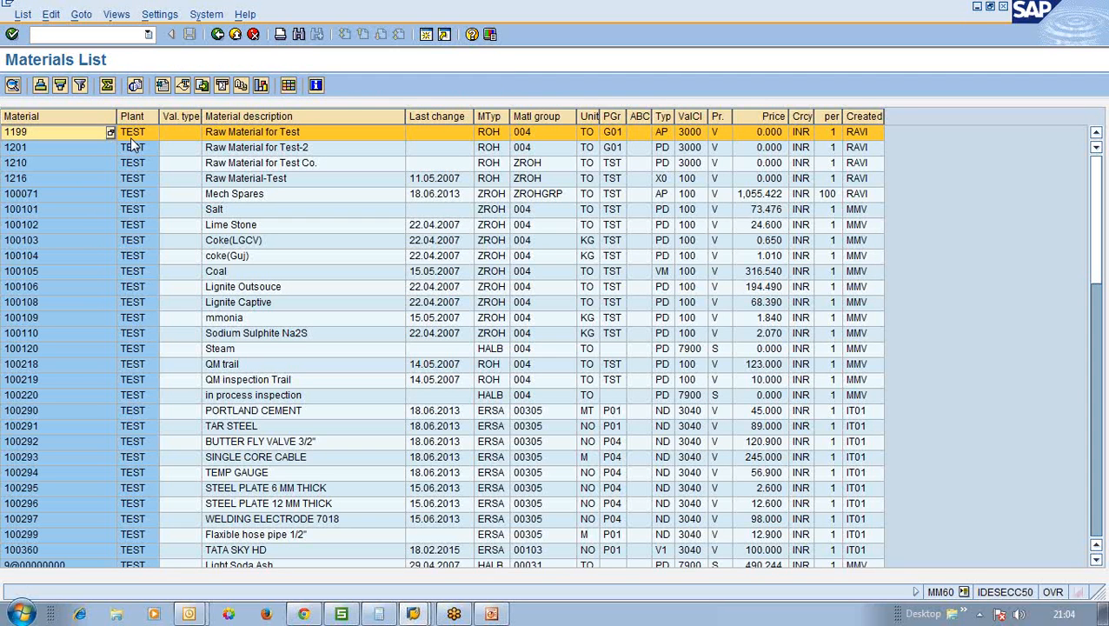
{"action": "left_click", "coordinate": [233, 135]}
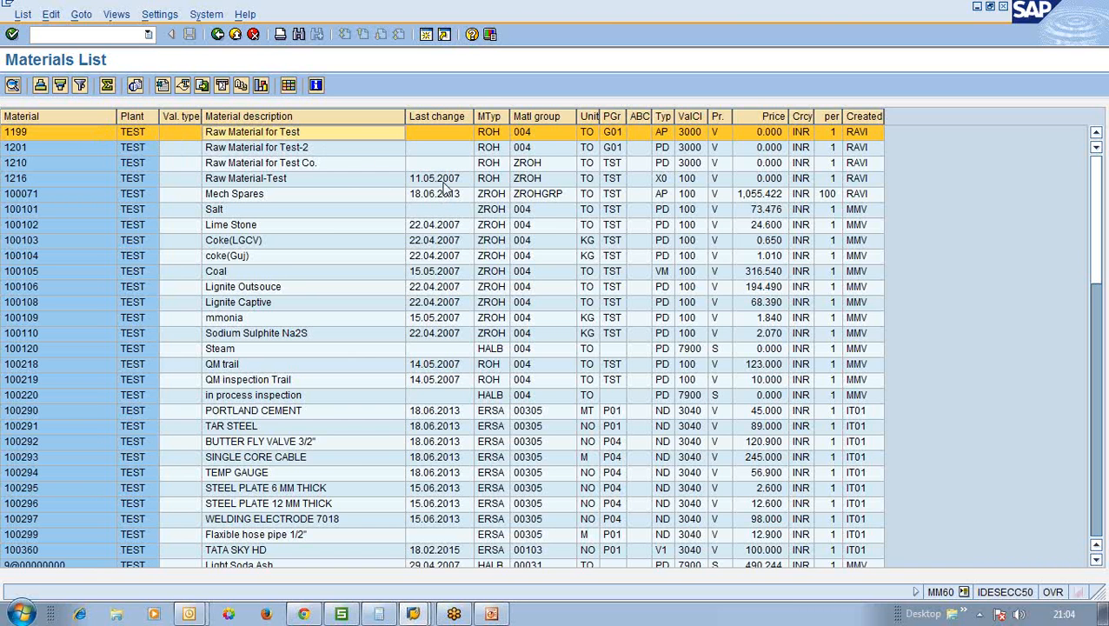
{"action": "left_click", "coordinate": [490, 179]}
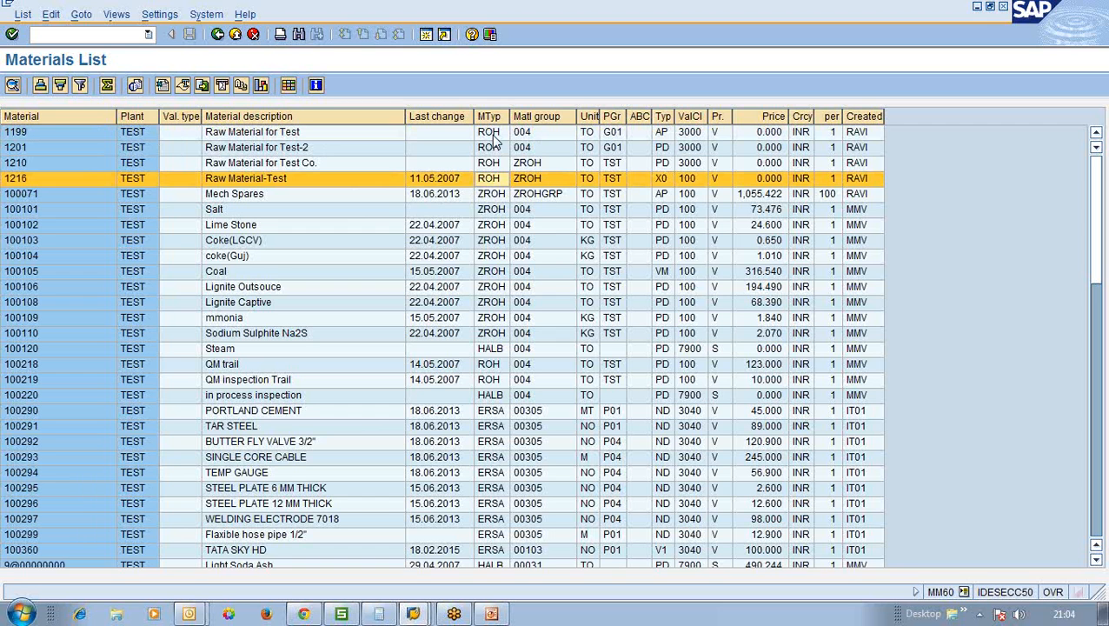
{"action": "left_click", "coordinate": [616, 417]}
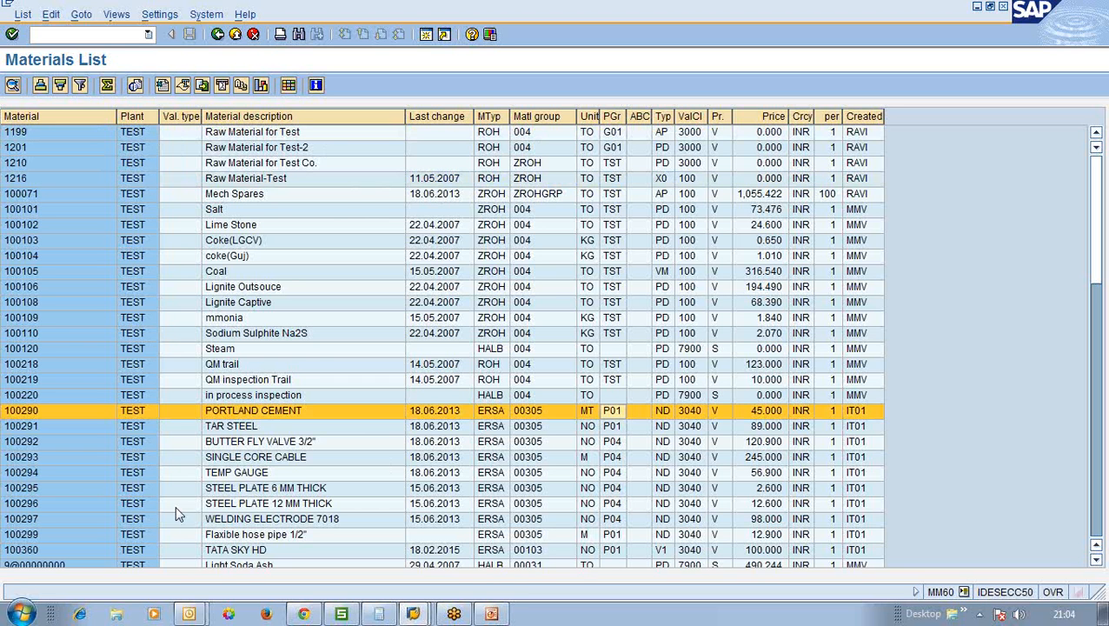
{"action": "left_click", "coordinate": [176, 505]}
{"action": "left_click", "coordinate": [219, 553]}
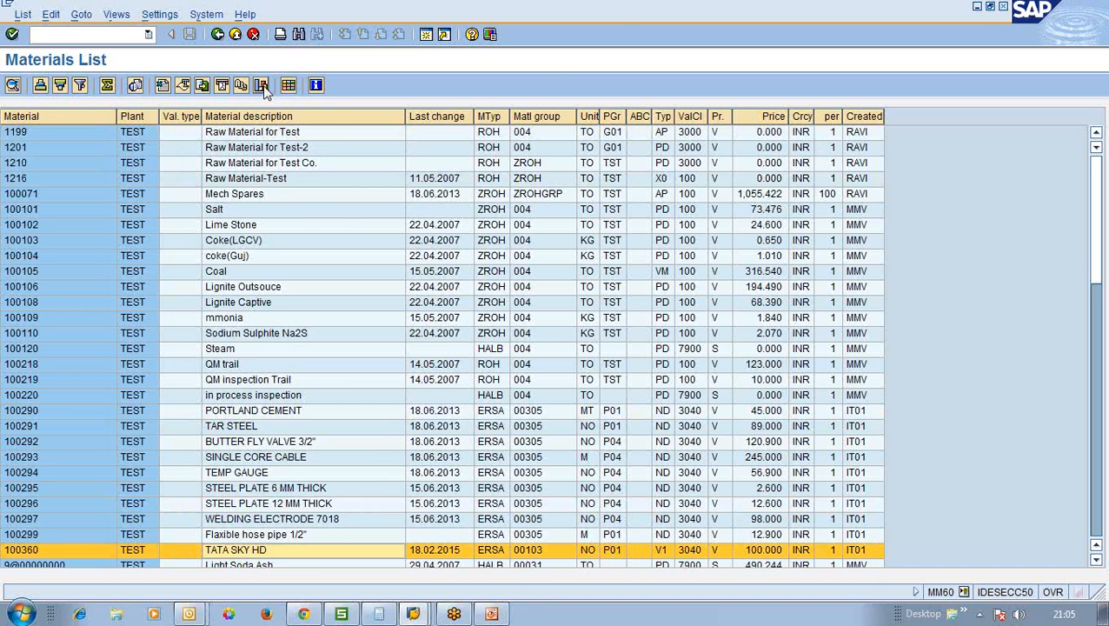
{"action": "left_click", "coordinate": [219, 35]}
{"action": "left_click", "coordinate": [219, 35]}
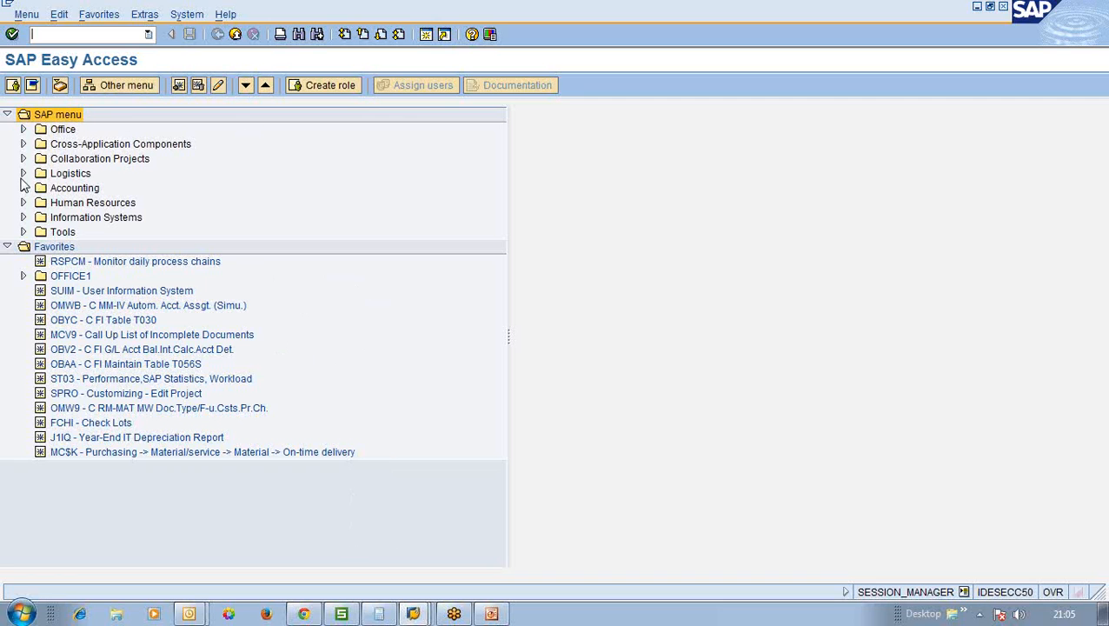
Expand Logistics in the SAP menu and go through its modules from Materials Management to Quality Management.
{"action": "left_click", "coordinate": [72, 177]}
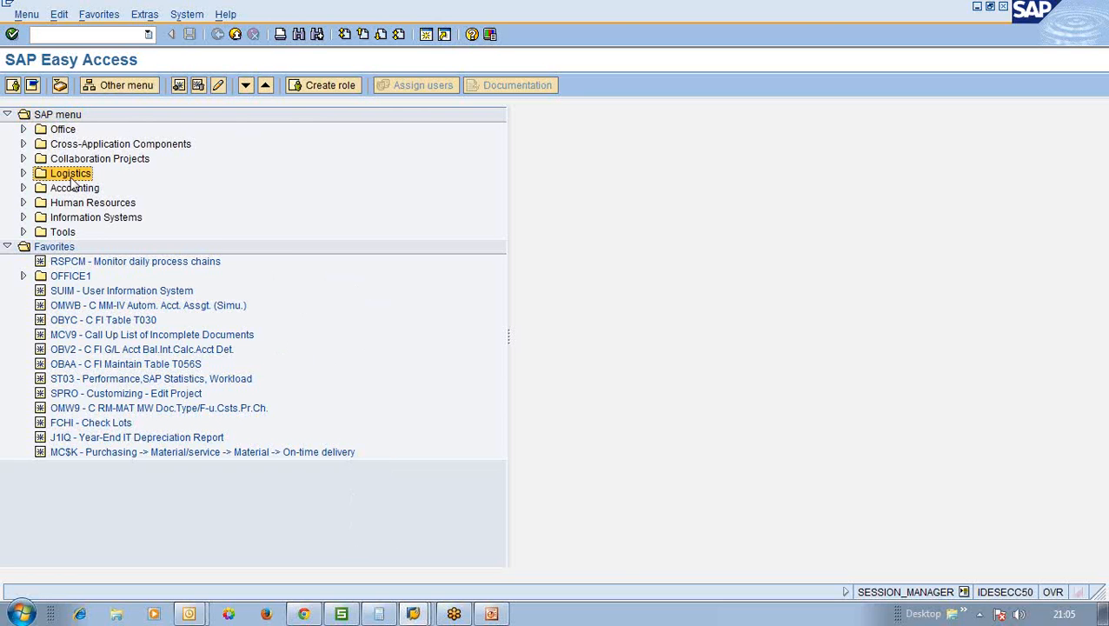
{"action": "left_click", "coordinate": [23, 173]}
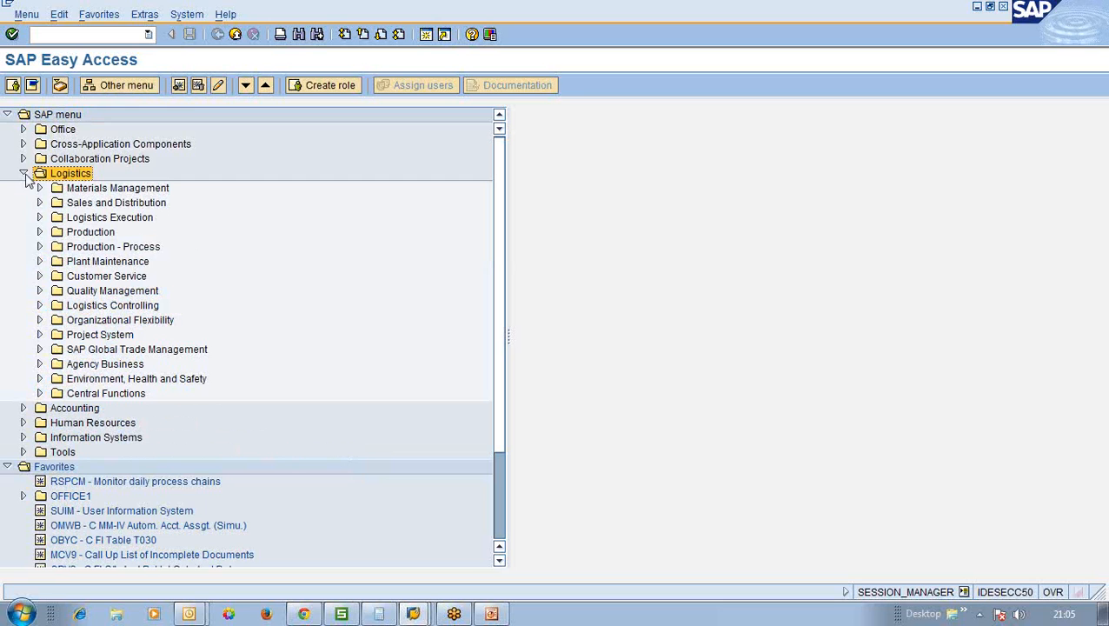
{"action": "left_click", "coordinate": [130, 188]}
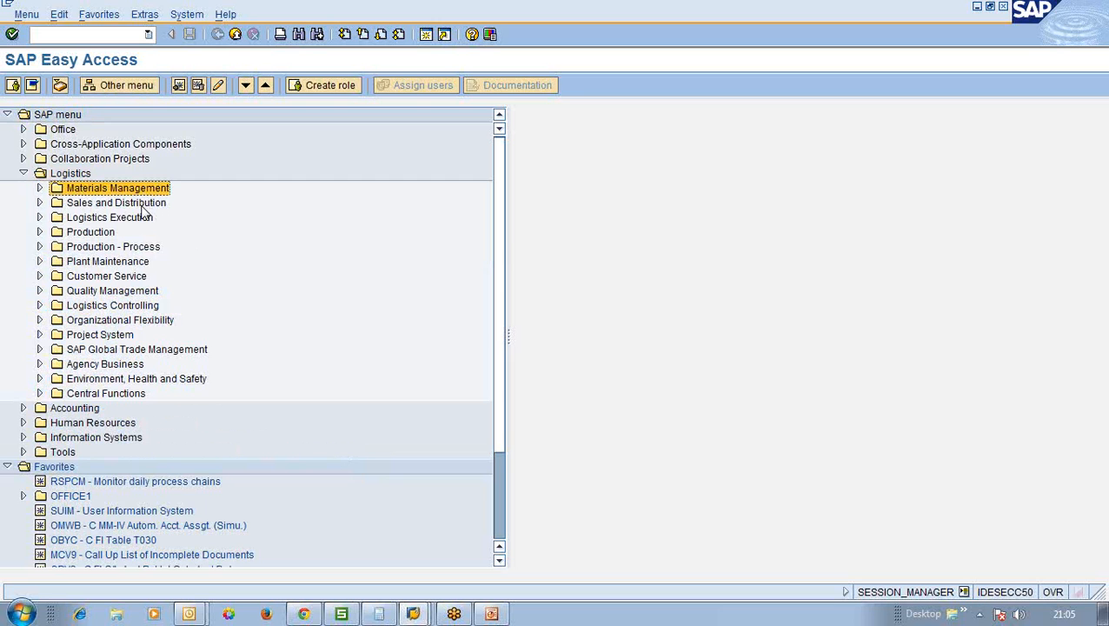
{"action": "left_click", "coordinate": [142, 208]}
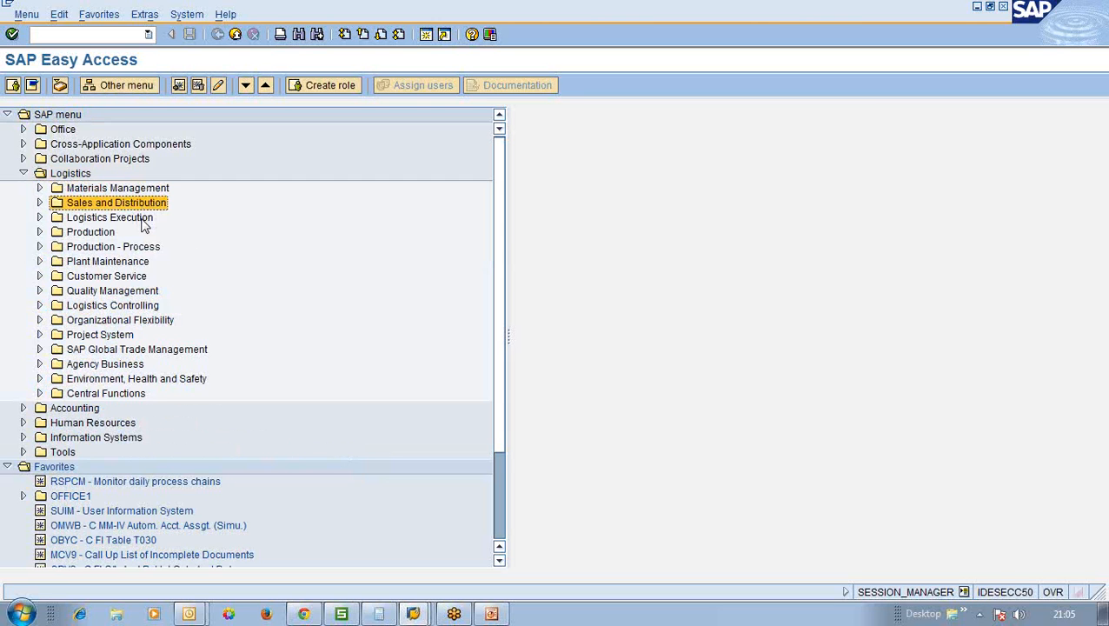
{"action": "left_click", "coordinate": [143, 220]}
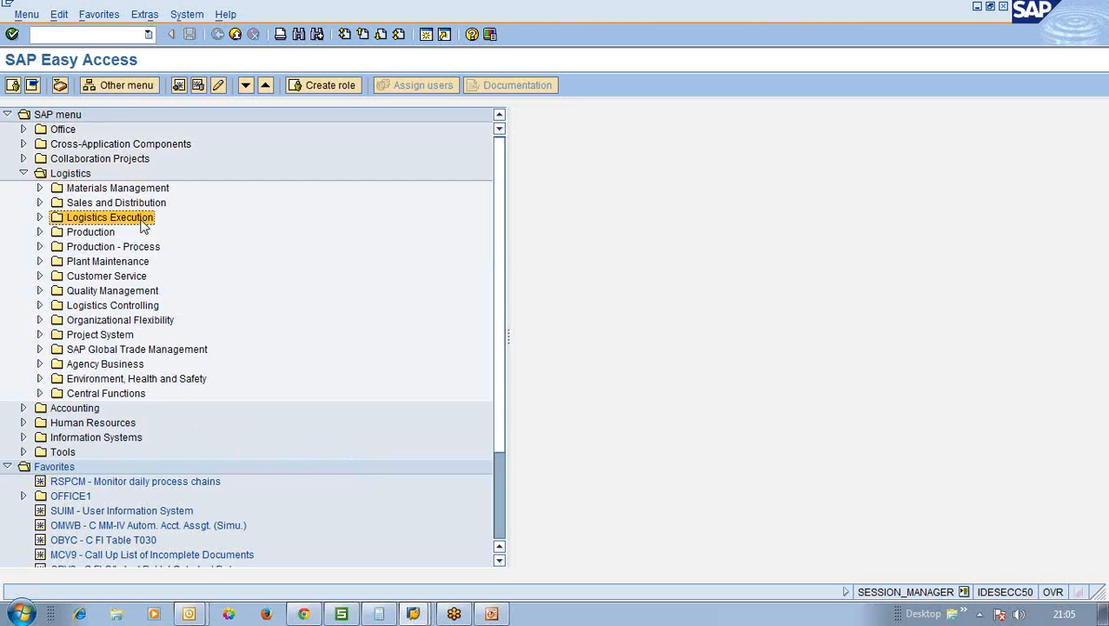
{"action": "left_click", "coordinate": [108, 233]}
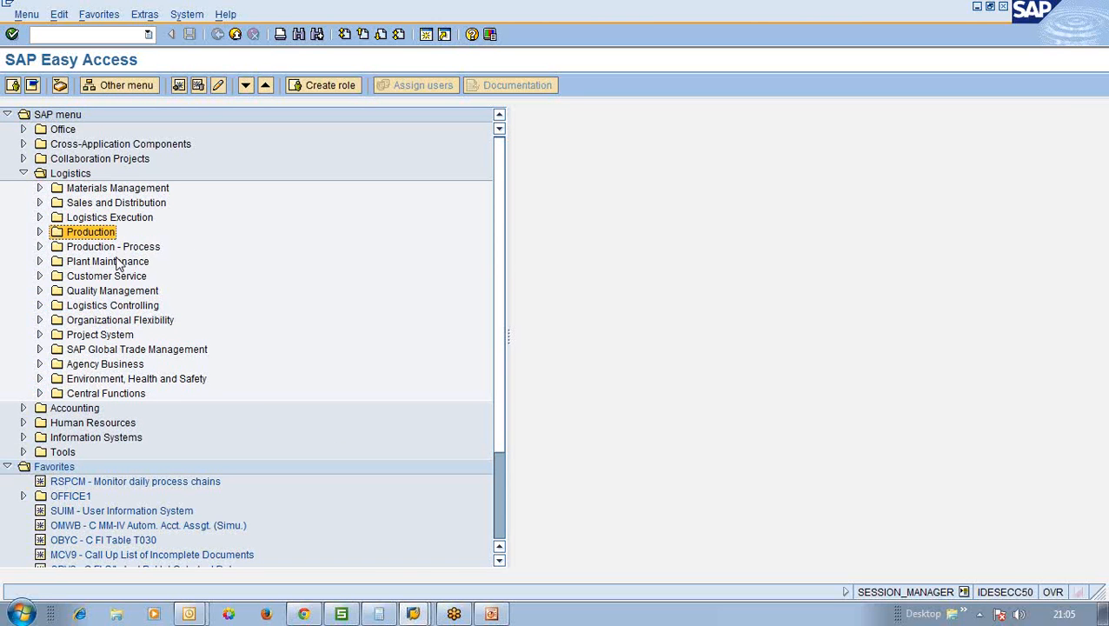
{"action": "left_click", "coordinate": [119, 262]}
{"action": "left_click", "coordinate": [122, 279]}
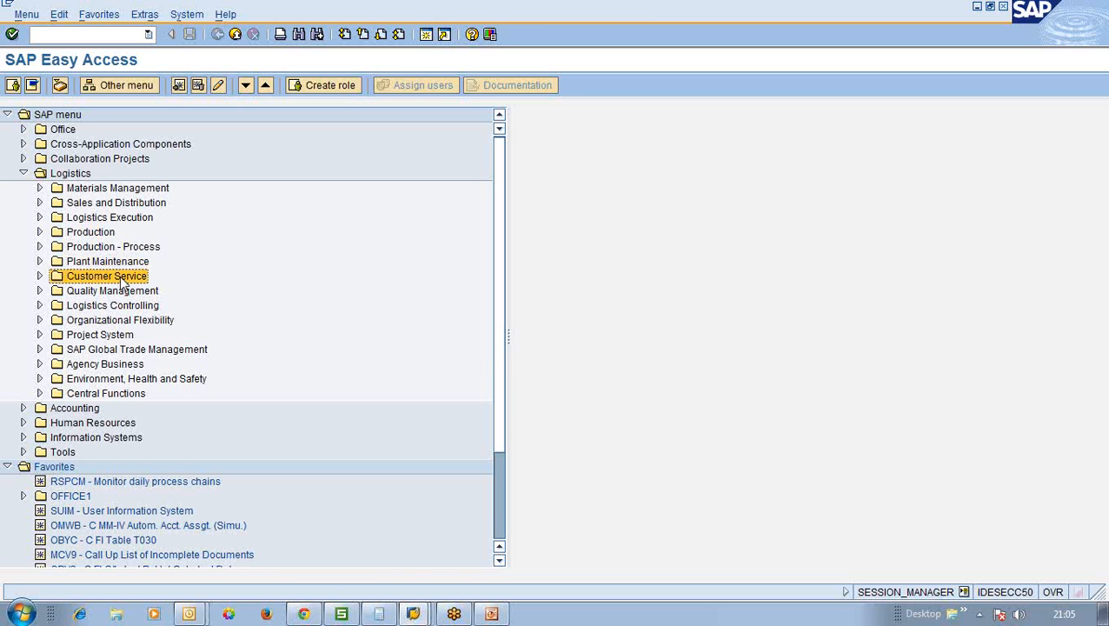
{"action": "left_click", "coordinate": [123, 293]}
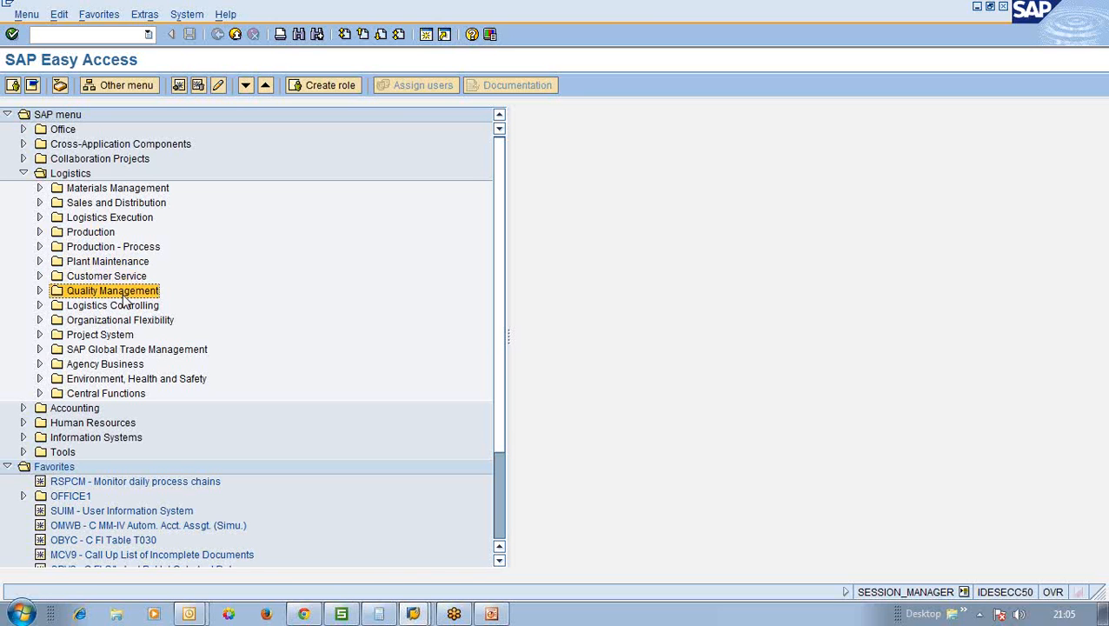
Expand Materials Management and go through its areas, including Purchasing, Inventory Management, Logistics Invoice Verification, Valuation and Material Master.
{"action": "left_click", "coordinate": [39, 189]}
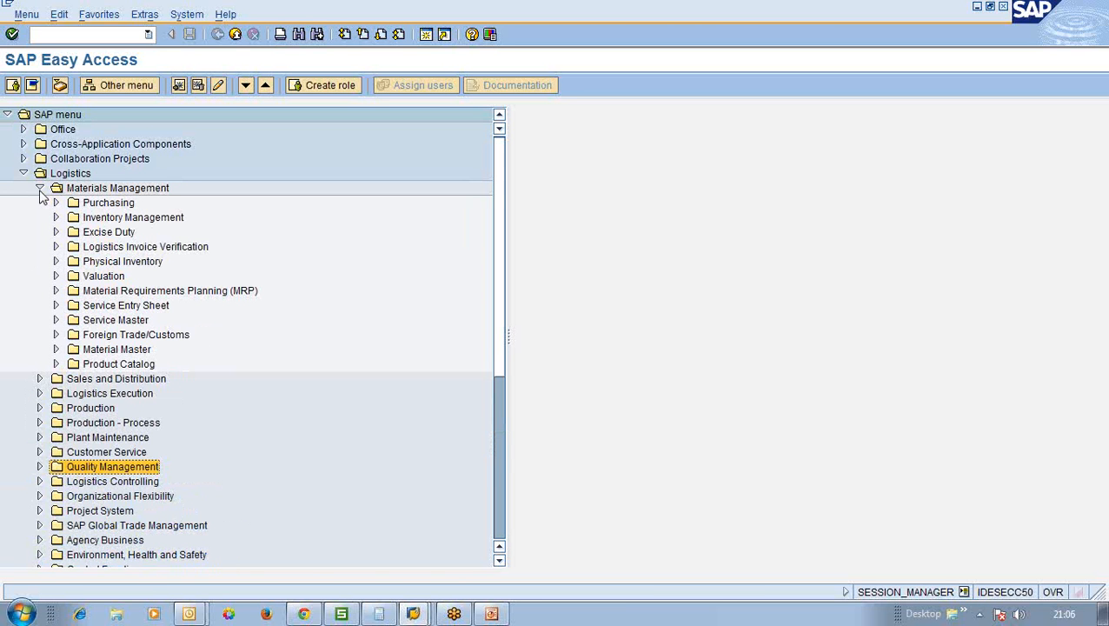
{"action": "left_click", "coordinate": [99, 206]}
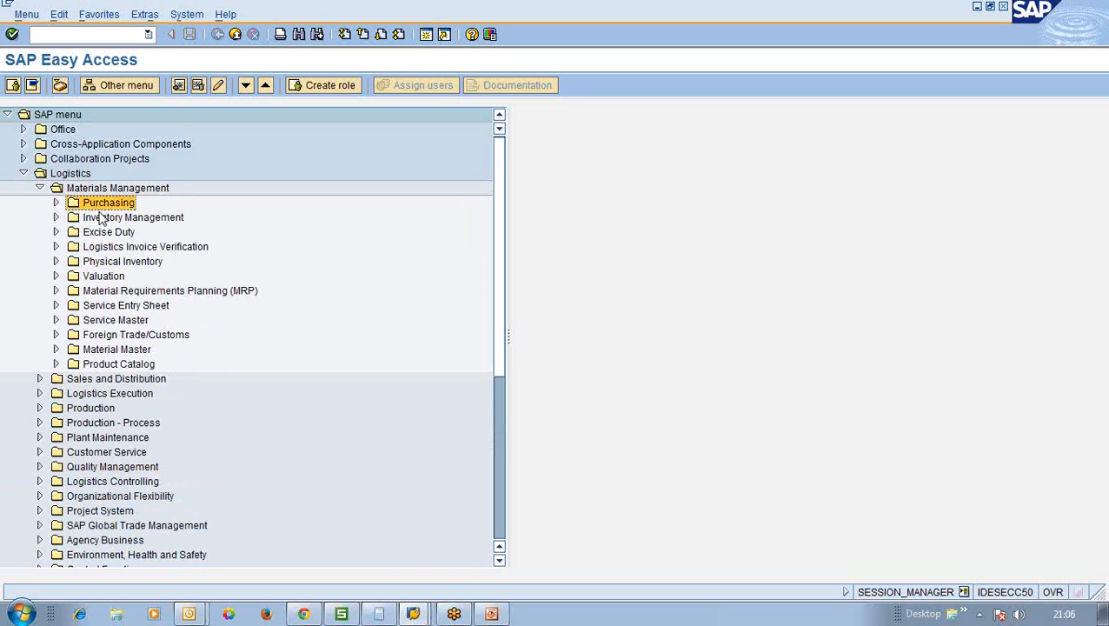
{"action": "left_click", "coordinate": [102, 219]}
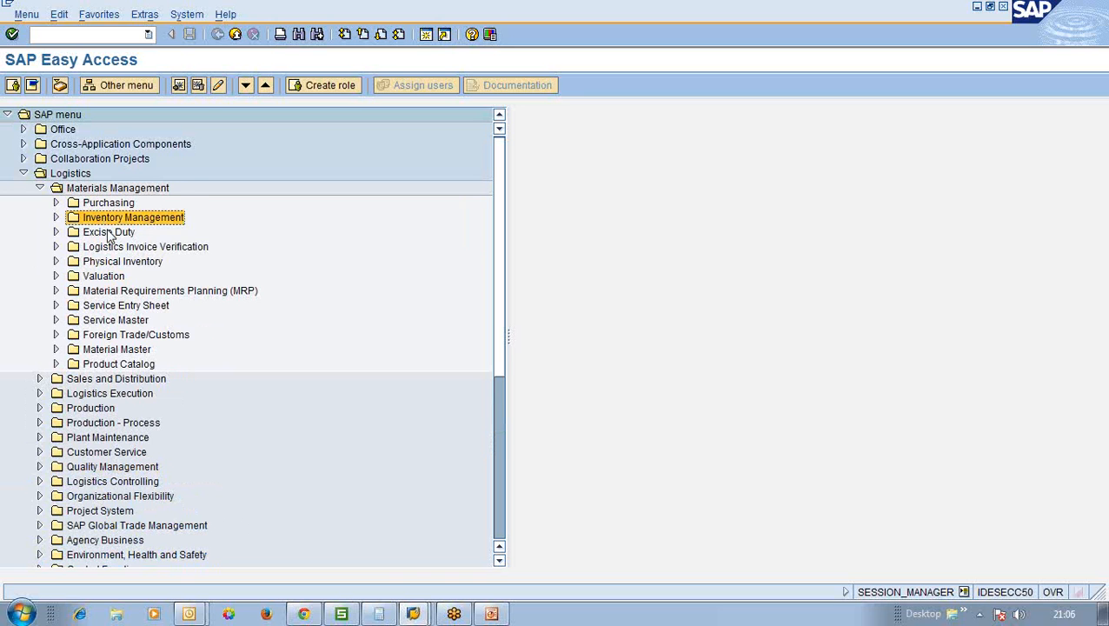
{"action": "left_click", "coordinate": [109, 233]}
{"action": "left_click", "coordinate": [113, 249]}
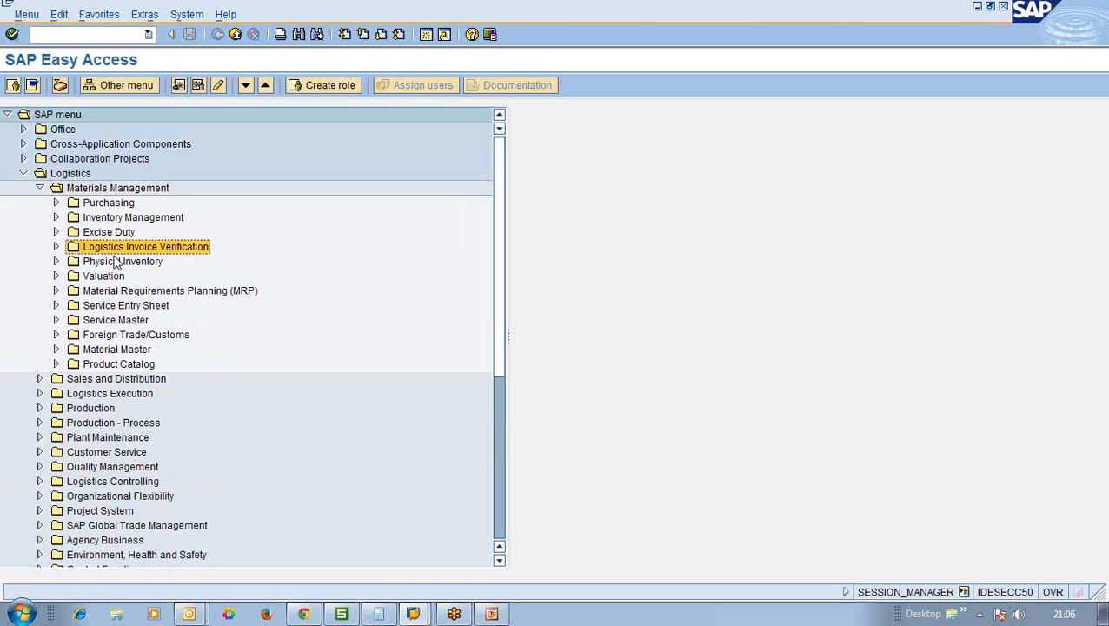
{"action": "left_click", "coordinate": [111, 278]}
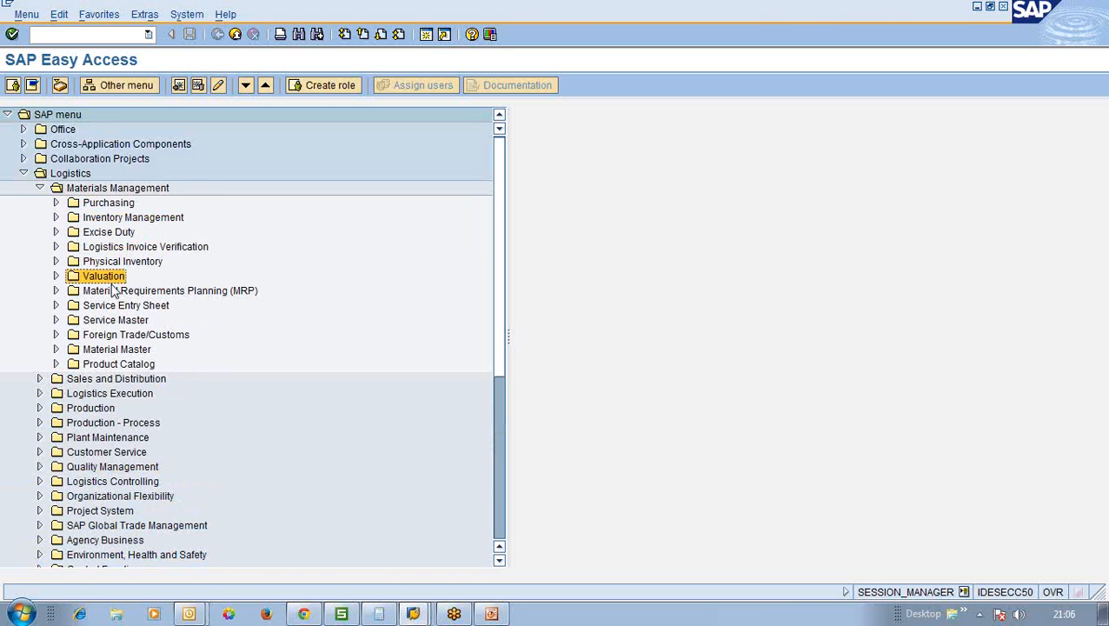
{"action": "left_click", "coordinate": [111, 351]}
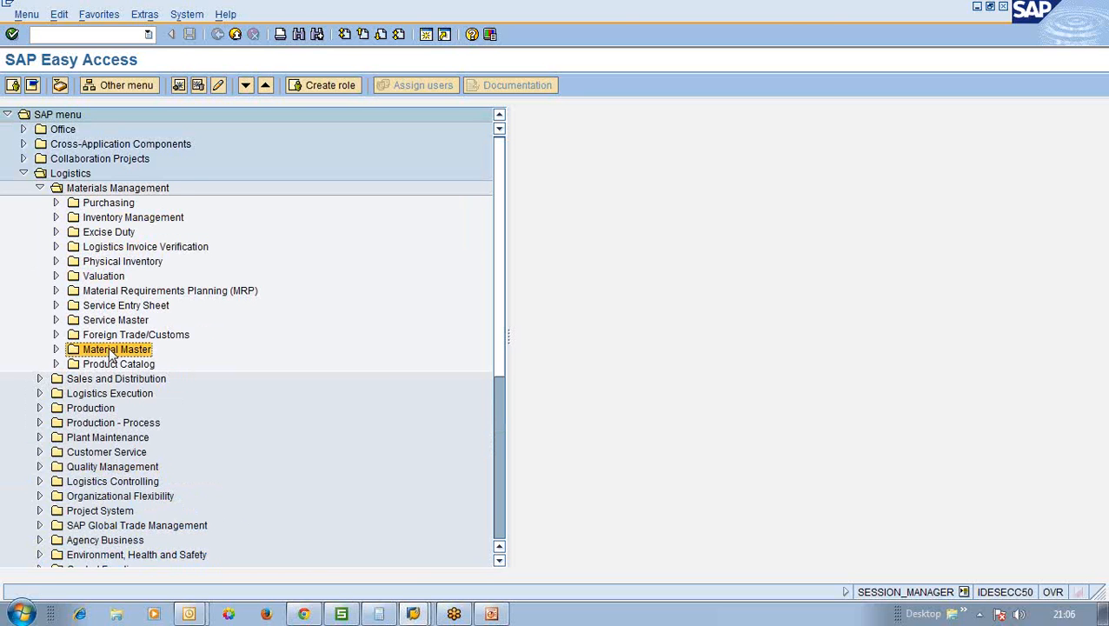
Open transaction MM01 - Immediately from Create (General) under Material Master's Material folder, view its initial screen and return to SAP Easy Access.
{"action": "left_click", "coordinate": [56, 350]}
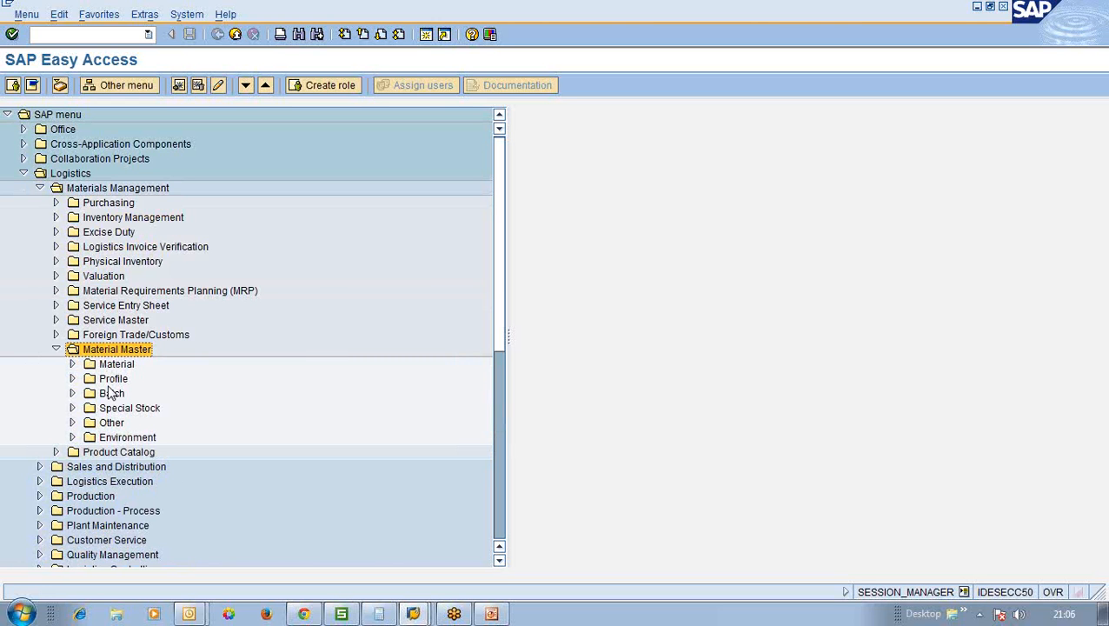
{"action": "left_click", "coordinate": [73, 364]}
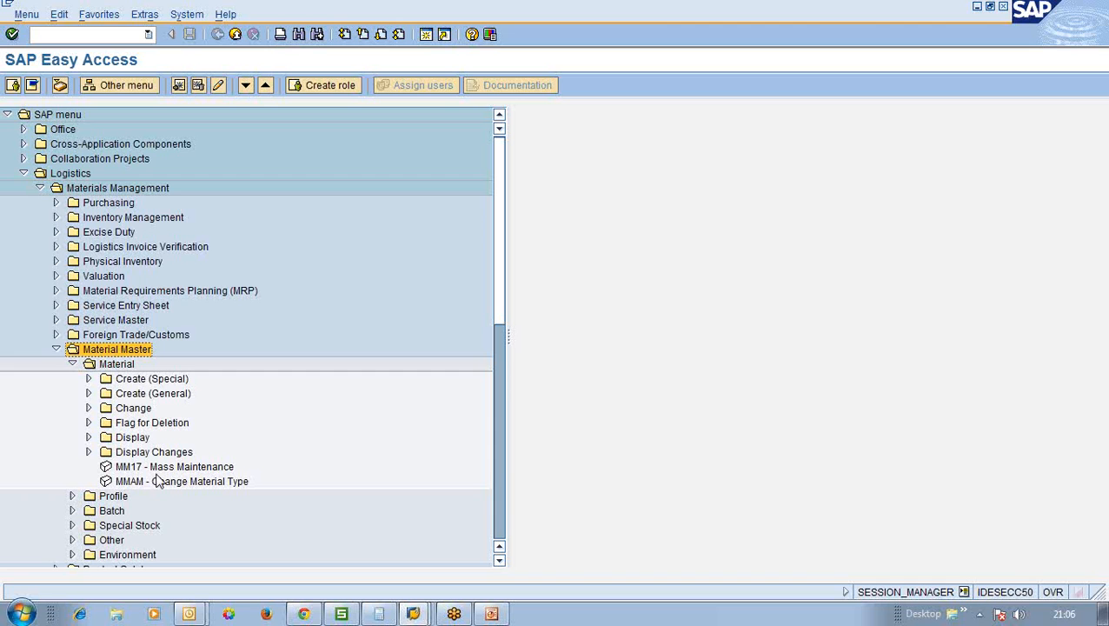
{"action": "left_click", "coordinate": [89, 394]}
{"action": "left_click", "coordinate": [157, 410]}
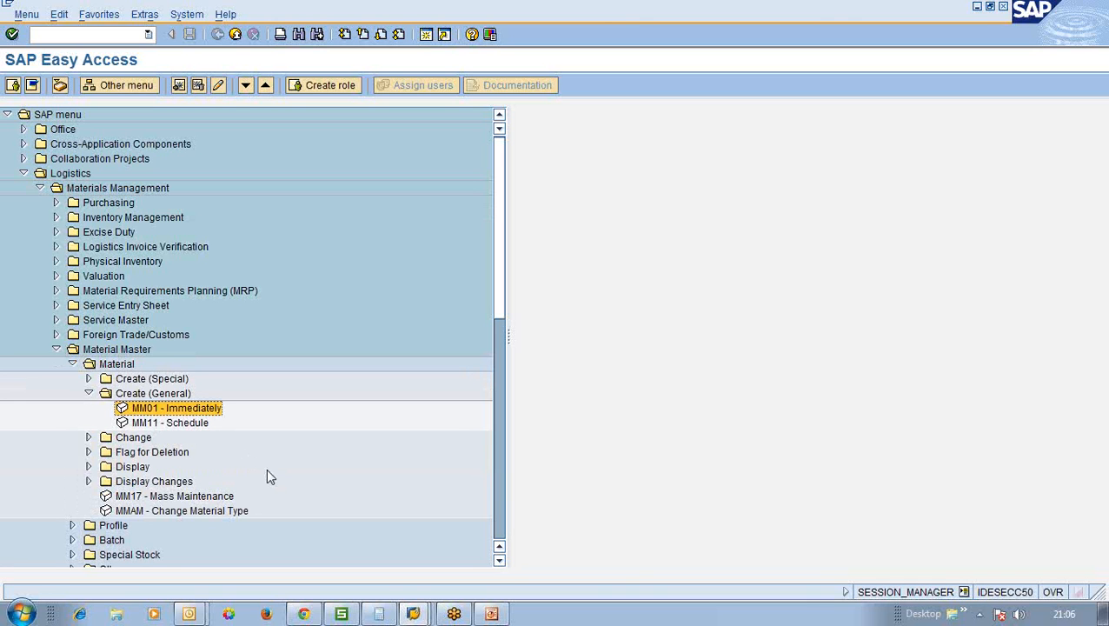
{"action": "double_click", "coordinate": [210, 413]}
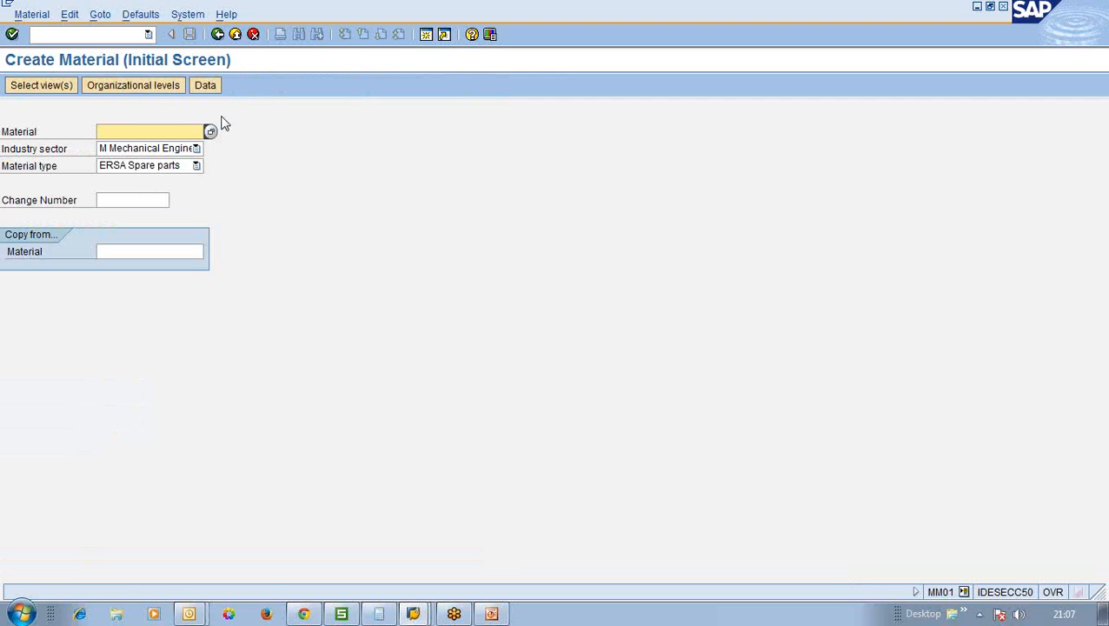
{"action": "left_click", "coordinate": [218, 39]}
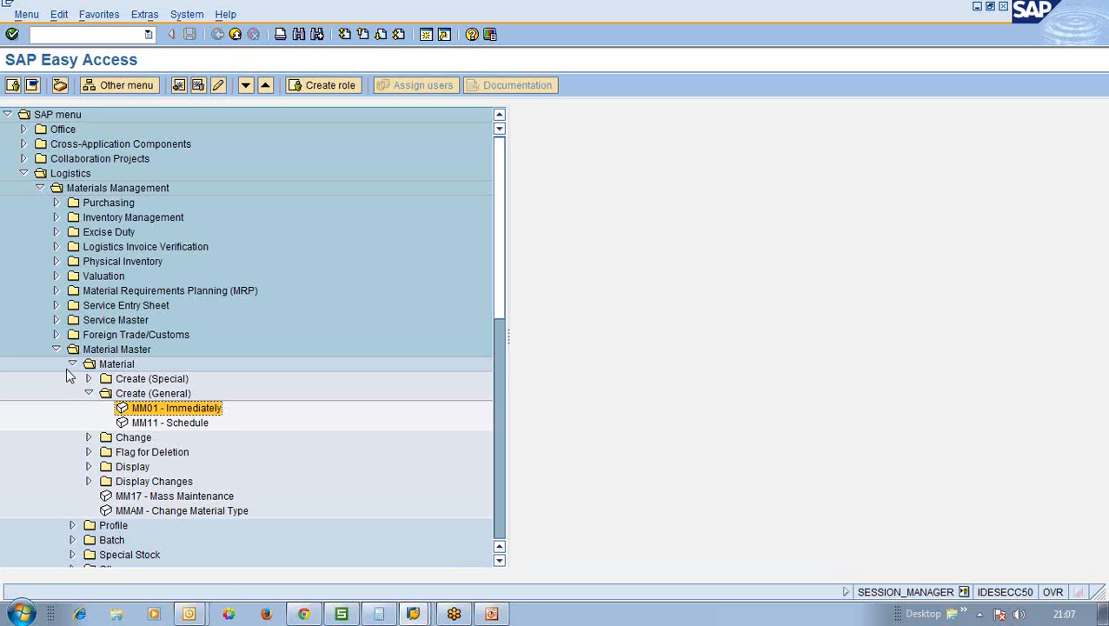
Look at the MM03 and MM19 transactions in the Display folder, and collapse the Create (General), Display and Material folders.
{"action": "left_click", "coordinate": [89, 467]}
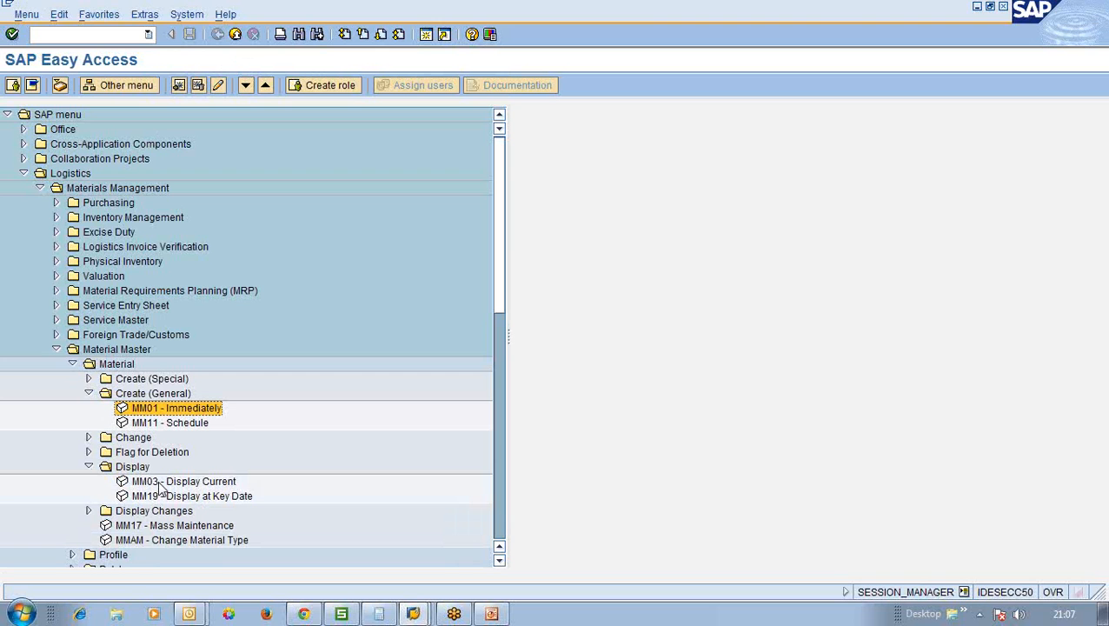
{"action": "left_click", "coordinate": [88, 394]}
{"action": "left_click", "coordinate": [89, 438]}
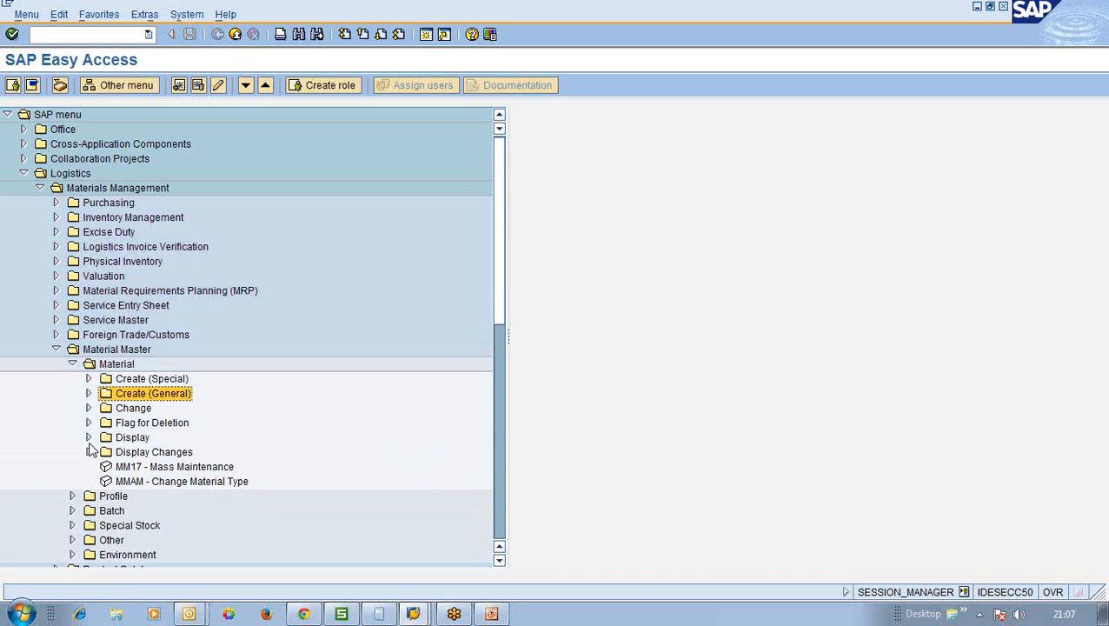
{"action": "left_click", "coordinate": [73, 365]}
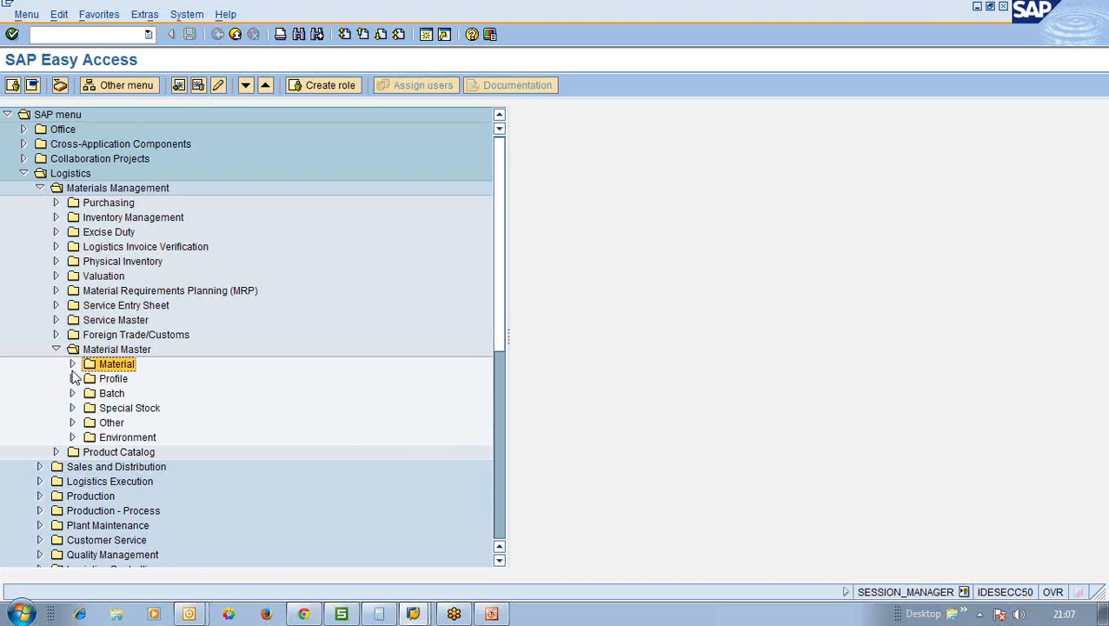
Look through the Environment subfolders under Material Master and collapse both folders.
{"action": "left_click", "coordinate": [72, 438]}
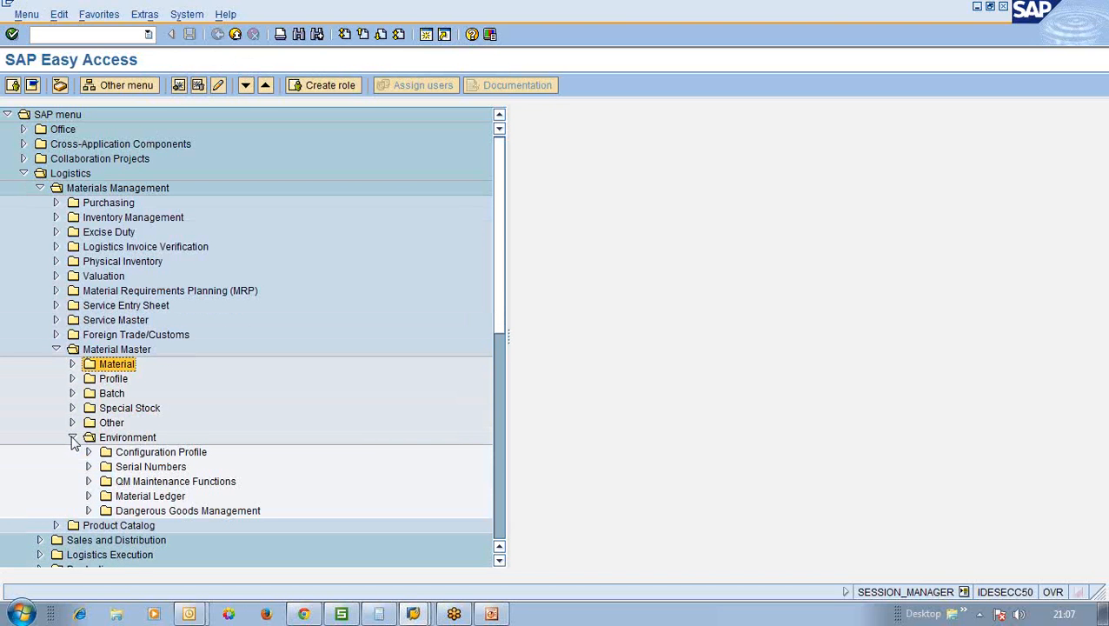
{"action": "left_click", "coordinate": [72, 437]}
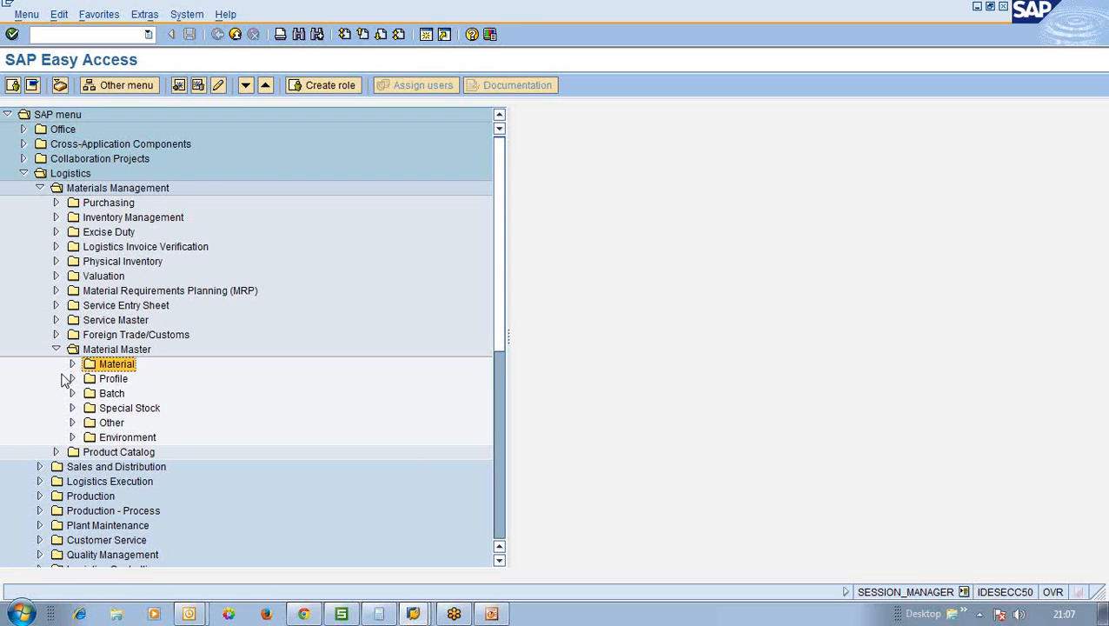
{"action": "left_click", "coordinate": [56, 349]}
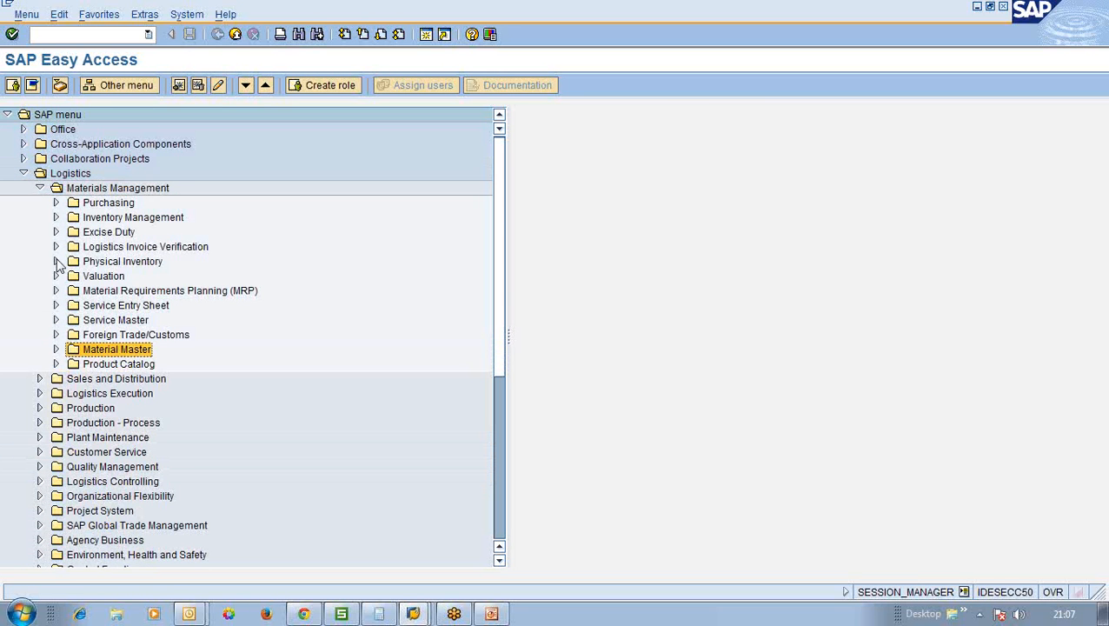
Expand Purchasing and go through Purchase Order, Purchase Requisition, Outline Agreement and Master Data.
{"action": "left_click", "coordinate": [56, 202]}
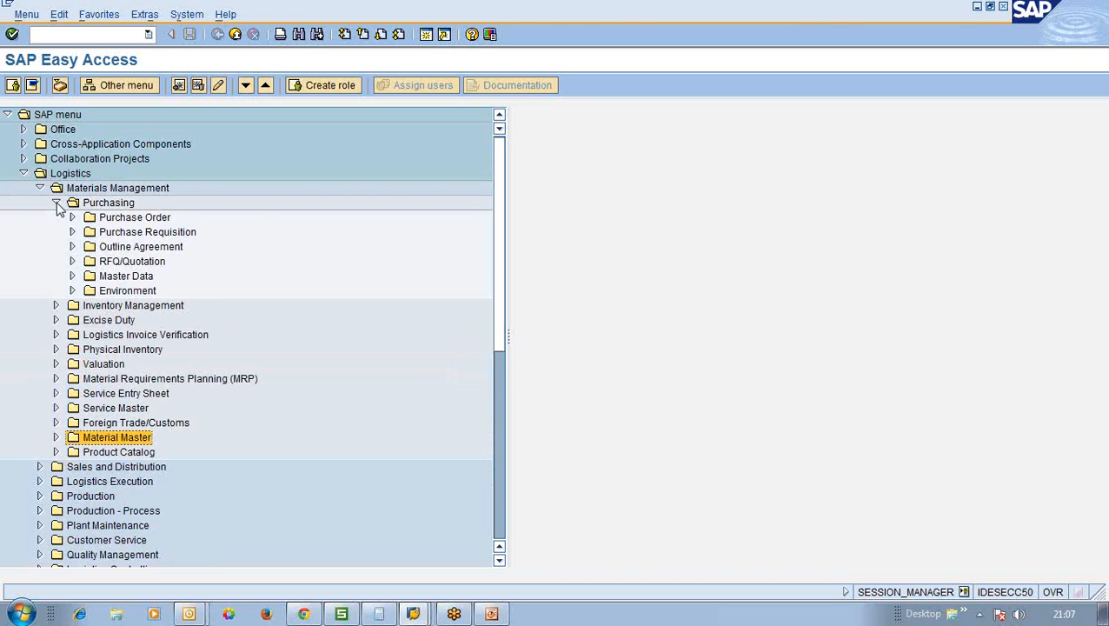
{"action": "left_click", "coordinate": [131, 219]}
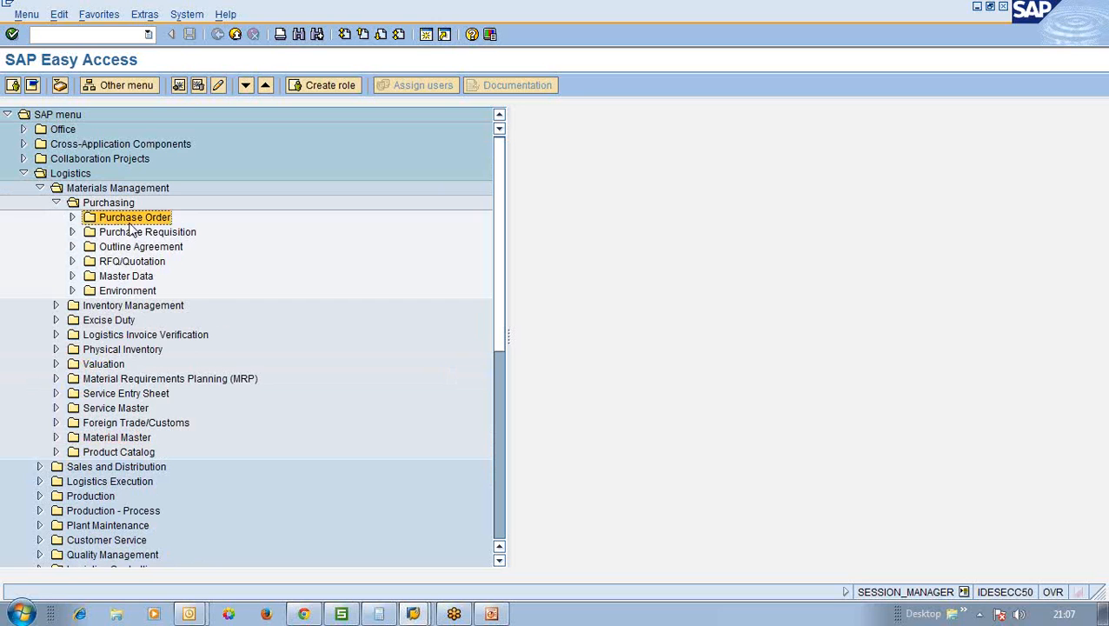
{"action": "left_click", "coordinate": [113, 233]}
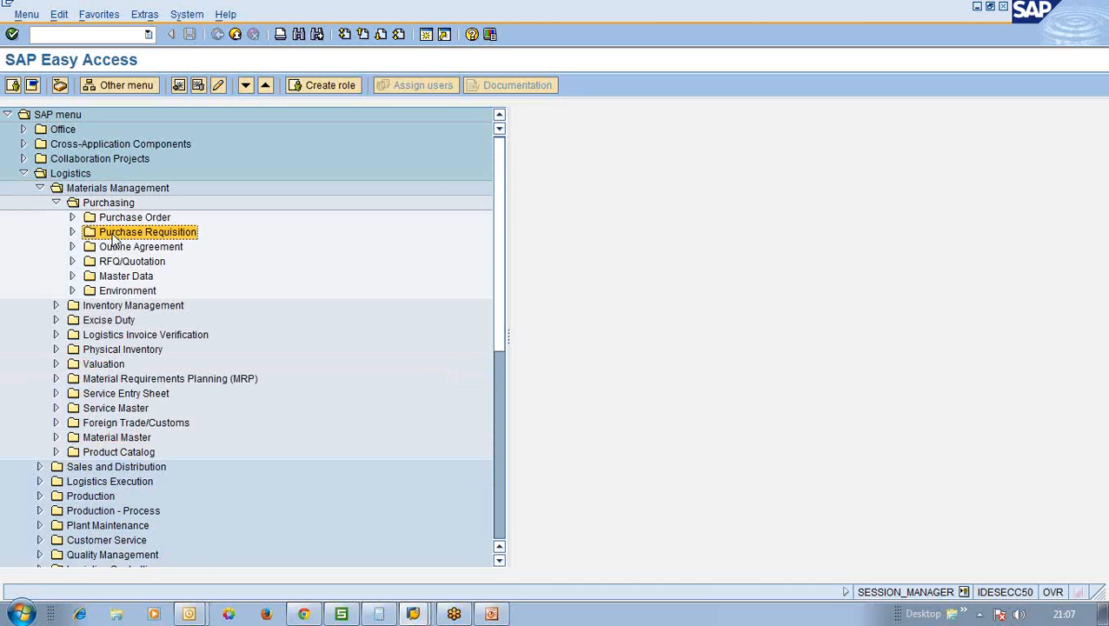
{"action": "left_click", "coordinate": [131, 248]}
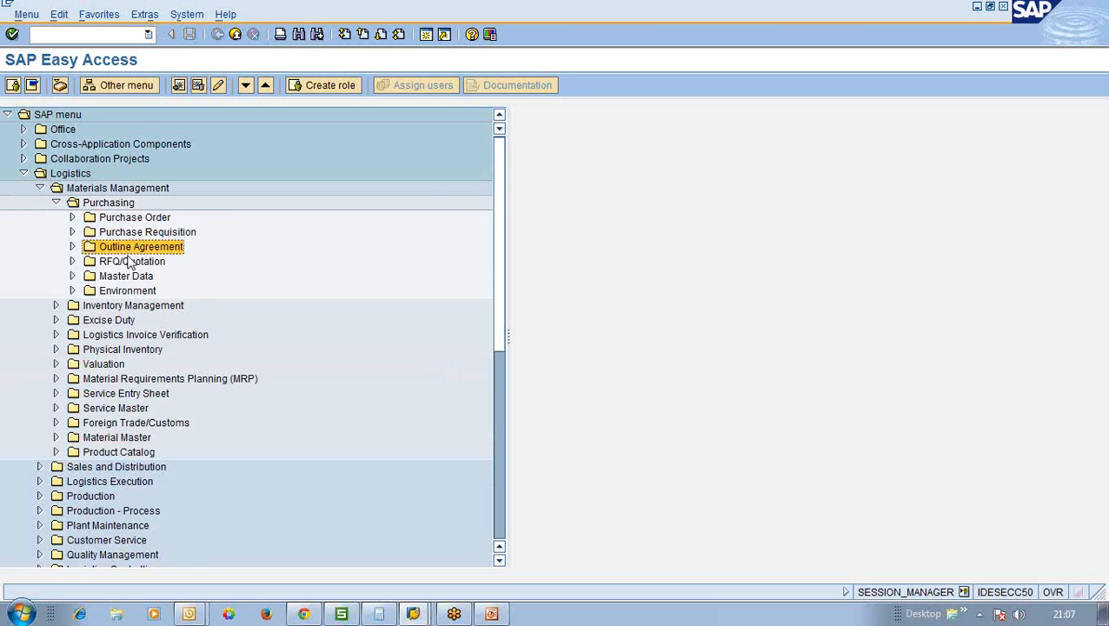
{"action": "left_click", "coordinate": [129, 277]}
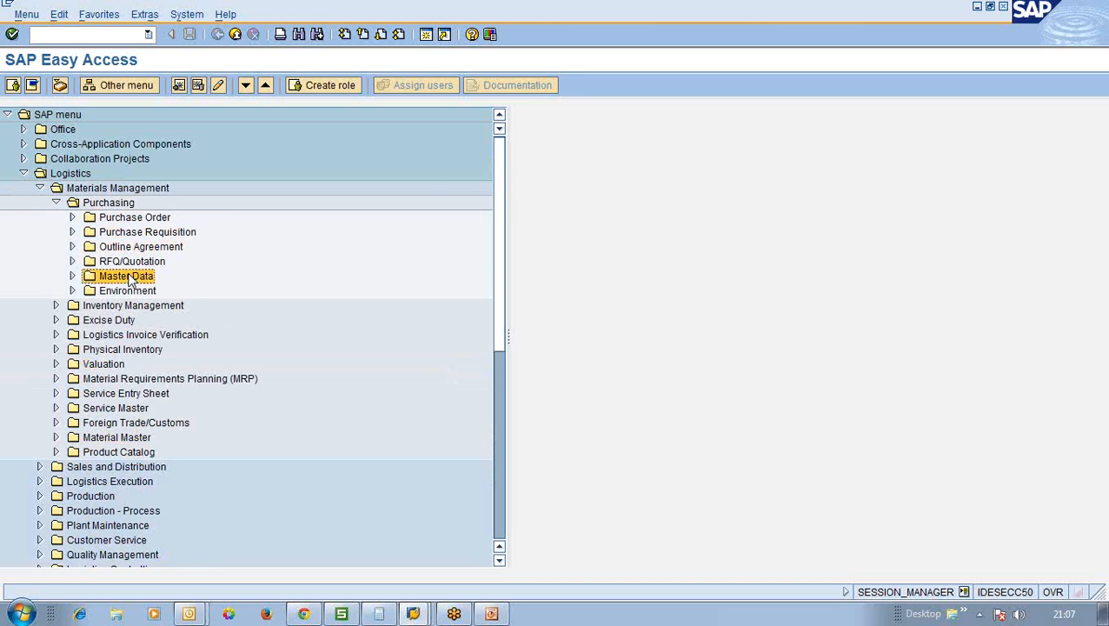
Expand Purchase Order and its Create folder to locate transaction ME21N - Vendor/Supplying Plant Known.
{"action": "left_click", "coordinate": [73, 218]}
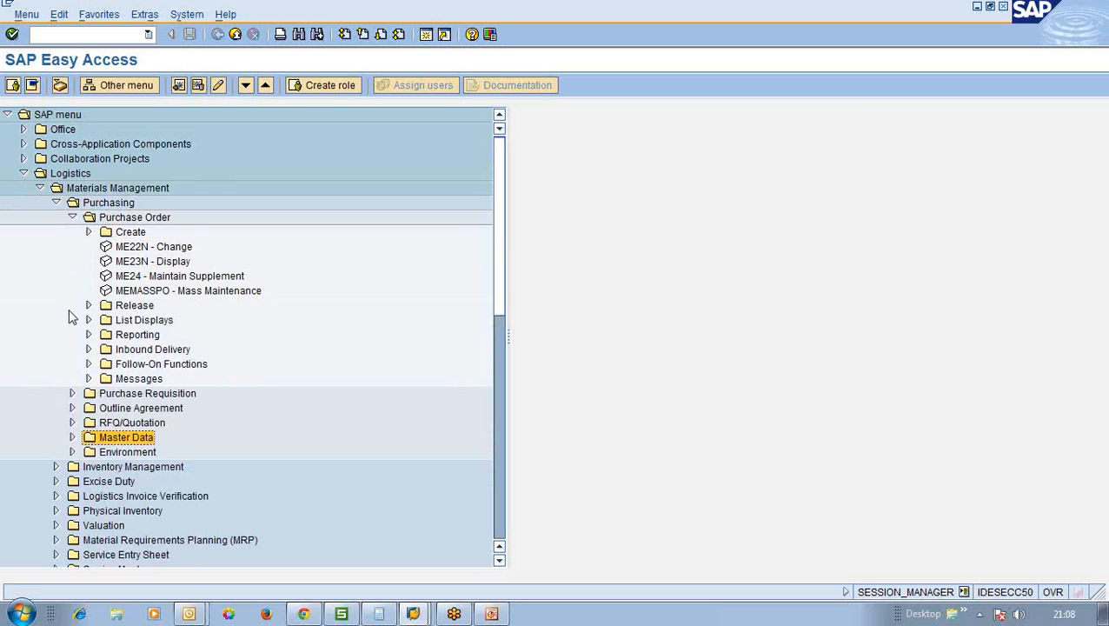
{"action": "left_click", "coordinate": [89, 233]}
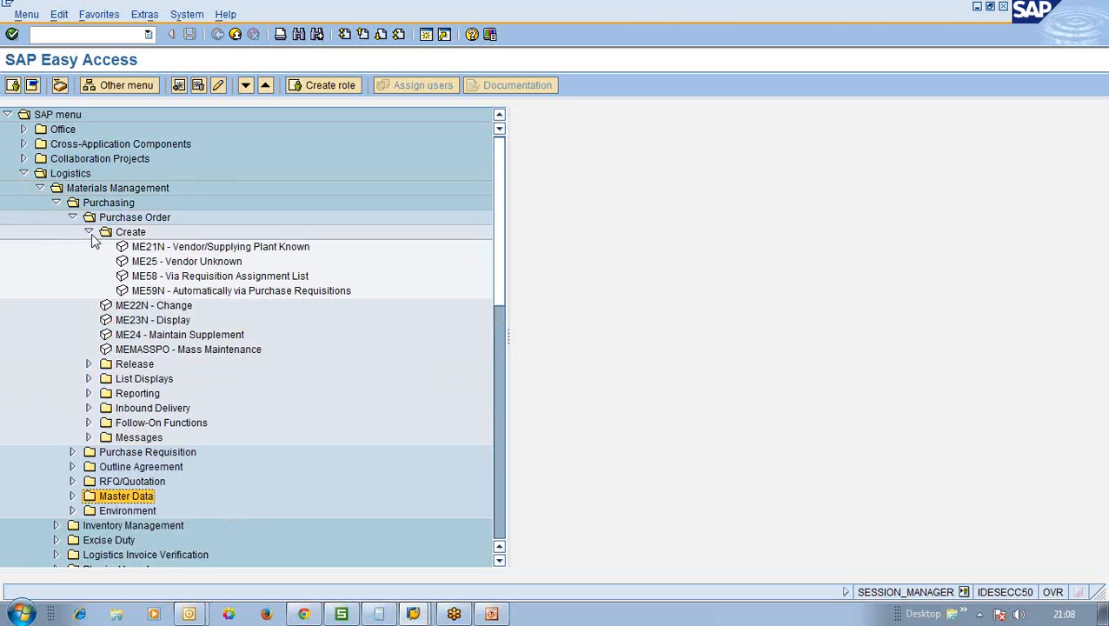
{"action": "left_click", "coordinate": [153, 250]}
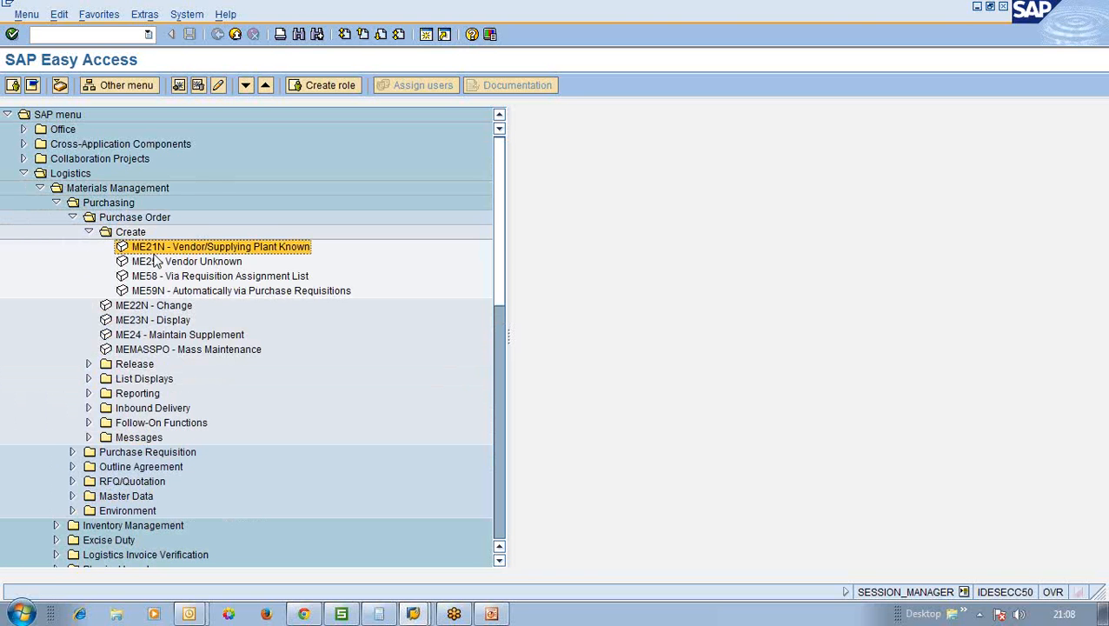
Collapse the expanded menu folders from Create under Purchase Order back up to Logistics.
{"action": "left_click", "coordinate": [88, 232]}
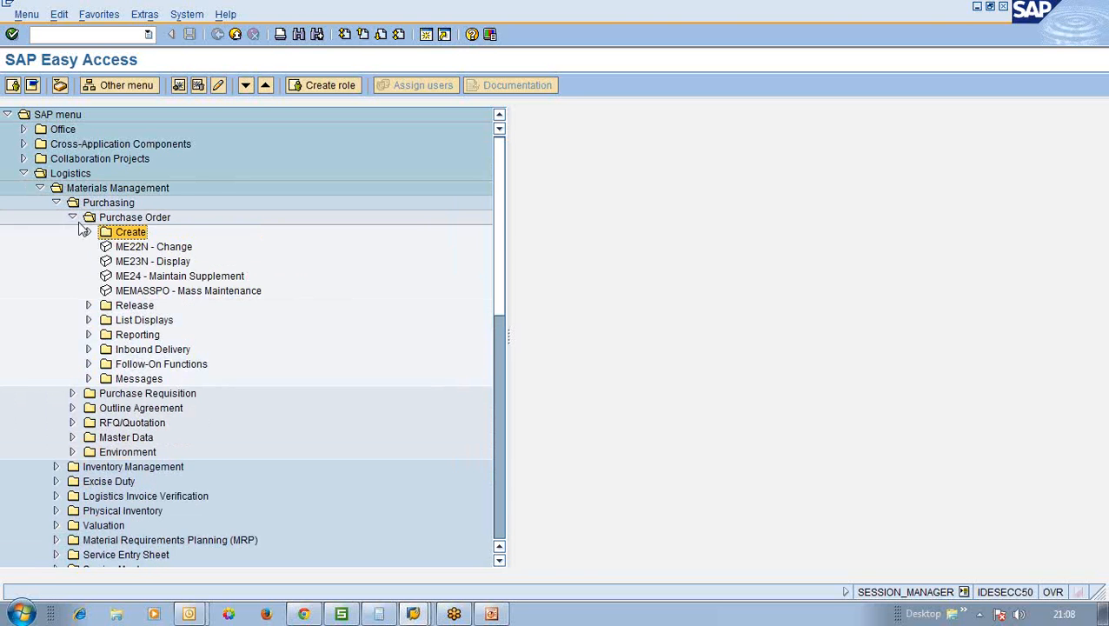
{"action": "left_click", "coordinate": [72, 217]}
{"action": "left_click", "coordinate": [55, 202]}
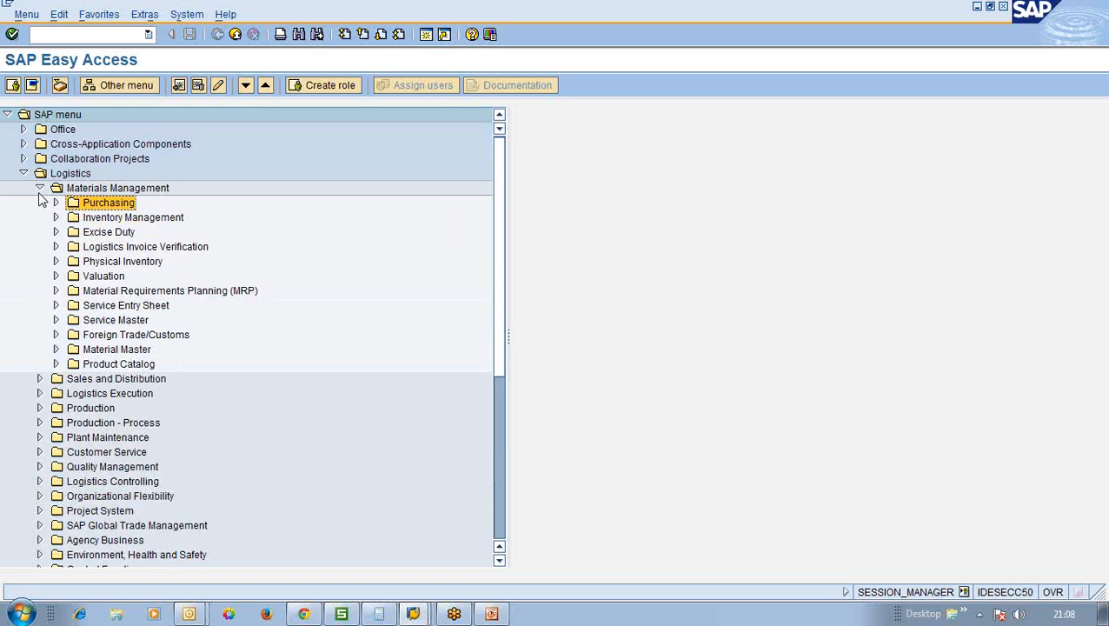
{"action": "left_click", "coordinate": [39, 189]}
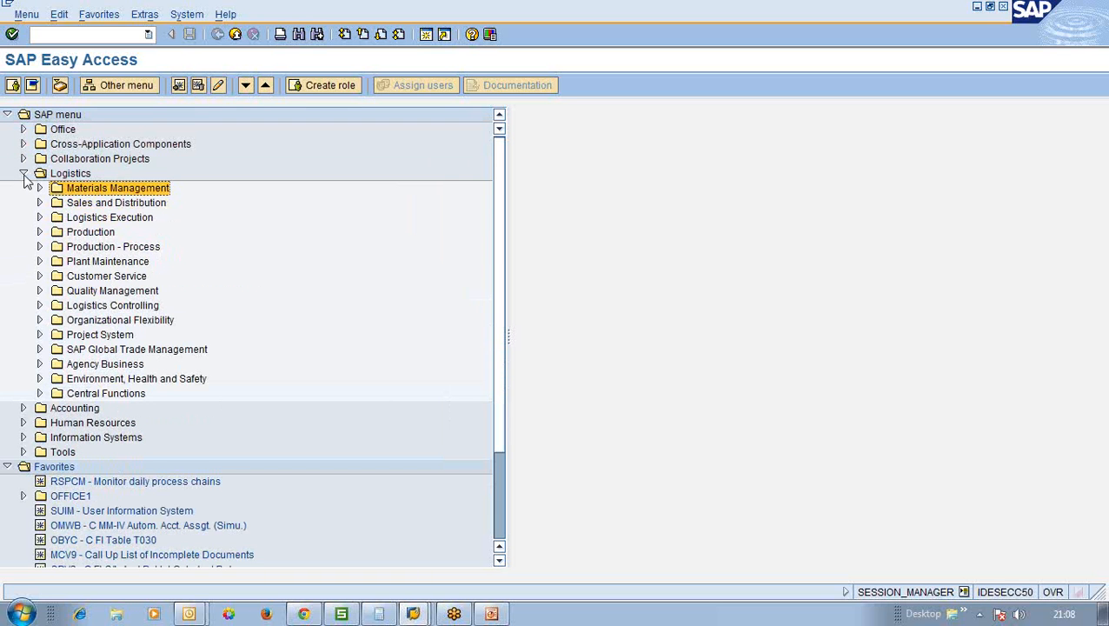
{"action": "left_click", "coordinate": [24, 173]}
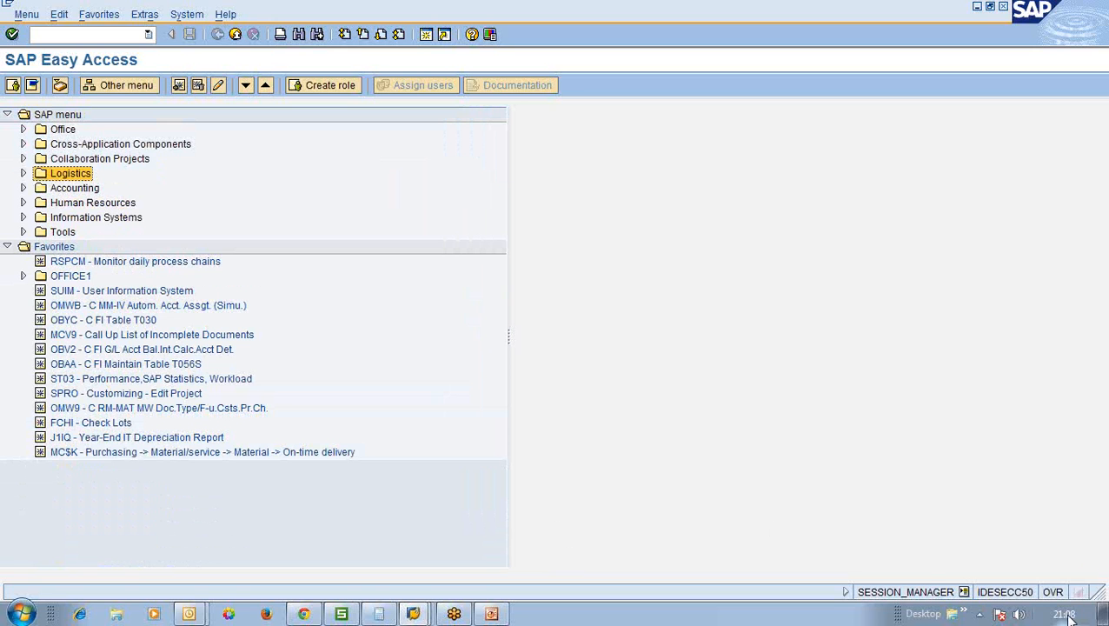
{"action": "mouse_move", "coordinate": [1071, 618]}
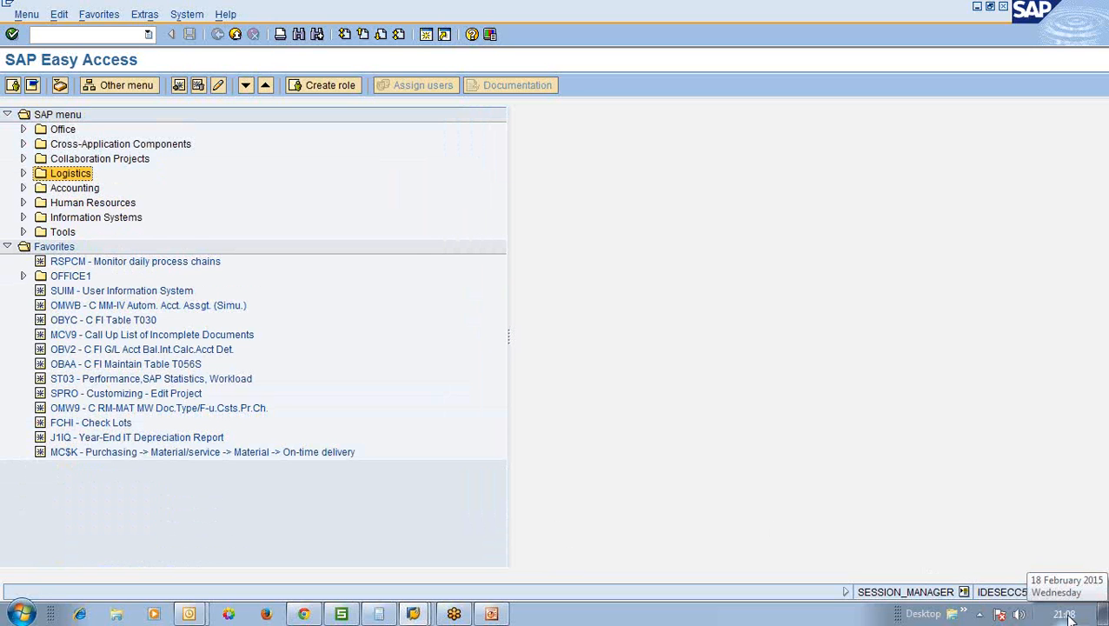